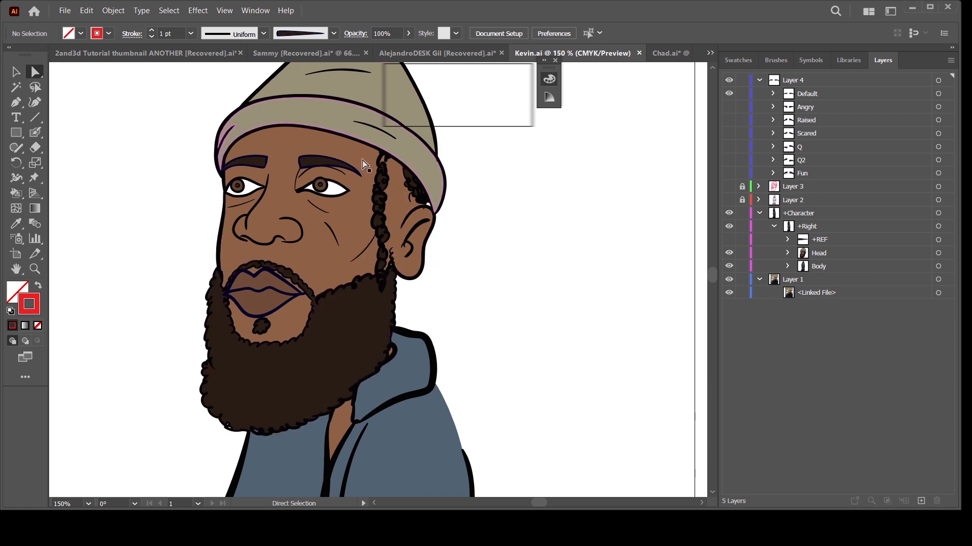
- Group all the eyebrow expressions in Layer 4 and name the group Brow
{"action": "left_click_drag", "start_coordinate": [581, 222], "coordinate": [610, 280]}
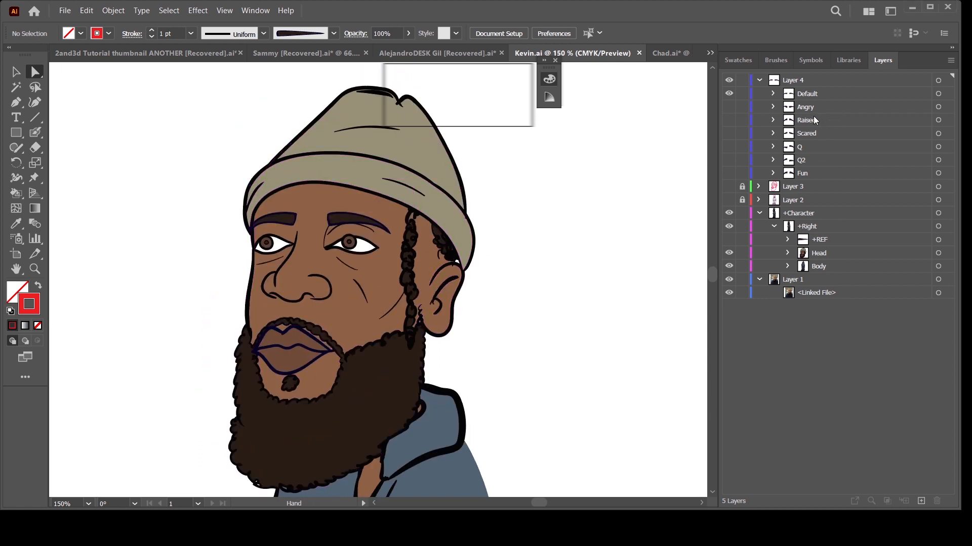
{"action": "left_click", "coordinate": [942, 81]}
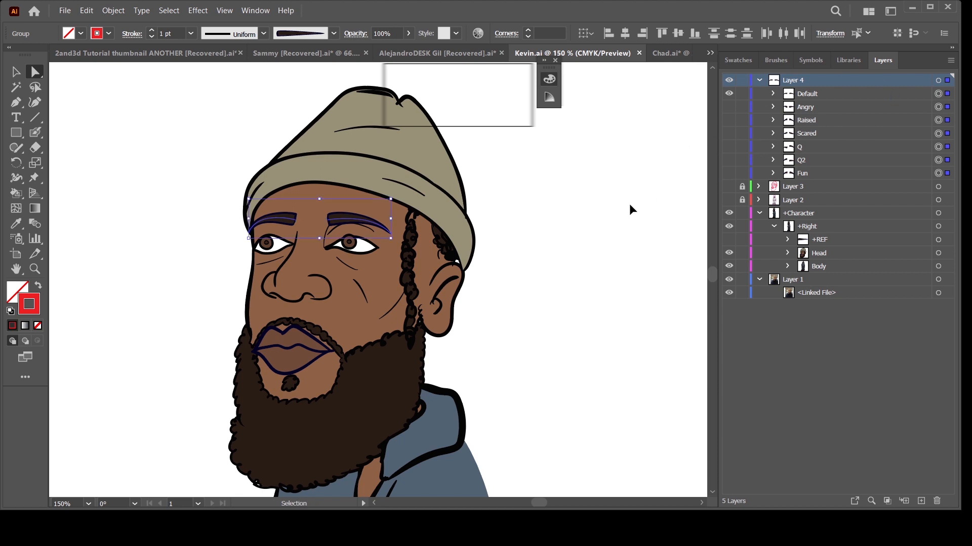
{"action": "key", "text": "ctrl+g"}
{"action": "double_click", "coordinate": [813, 94]}
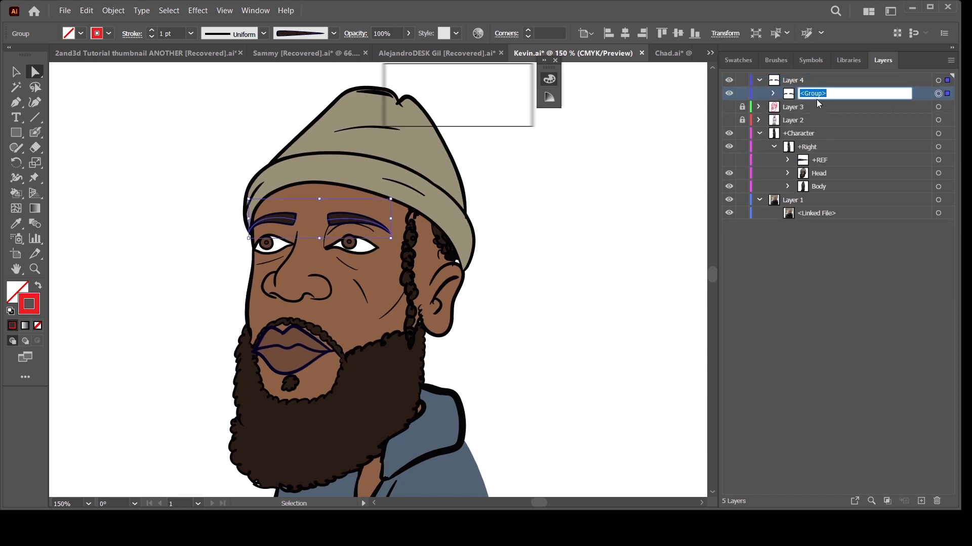
{"action": "type", "text": "Bri"}
{"action": "key", "text": "BackSpace"}
{"action": "type", "text": "ow"}
{"action": "key", "text": "Return"}
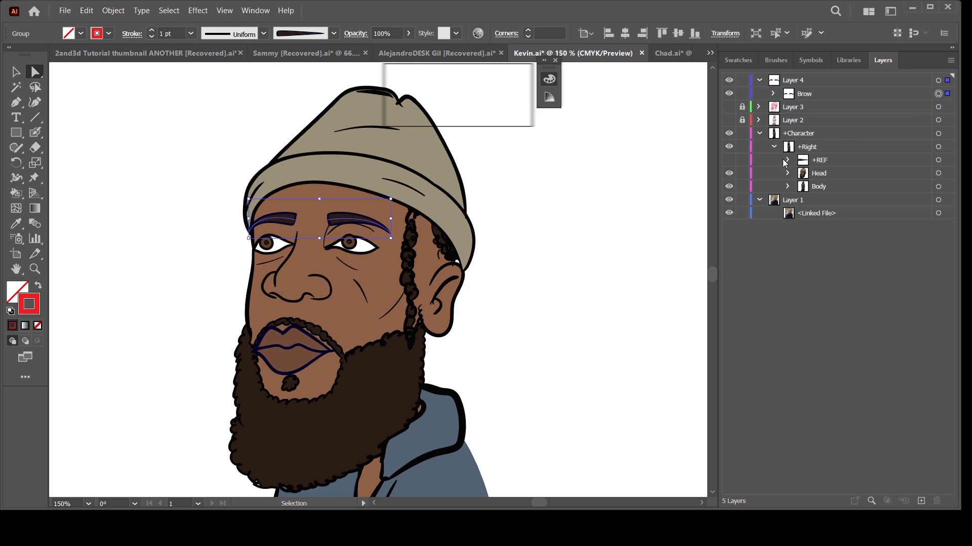
- Move the Brow group into the head's FFT group, directly above Nose
{"action": "left_click", "coordinate": [788, 173]}
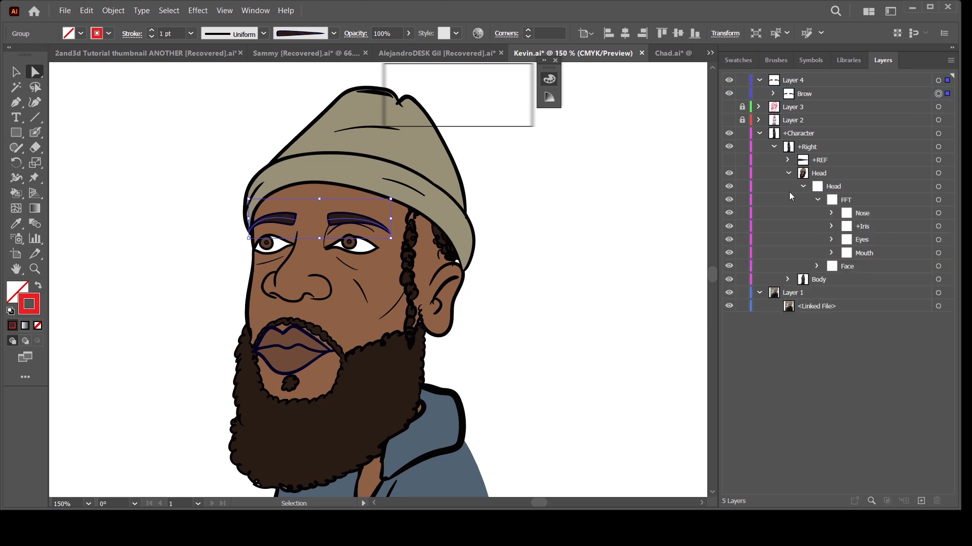
{"action": "left_click", "coordinate": [850, 203]}
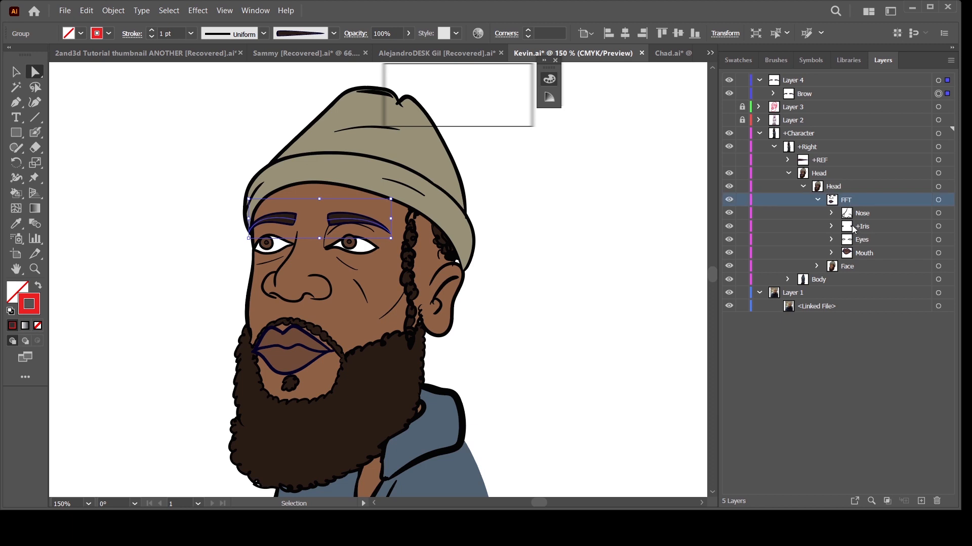
{"action": "left_click_drag", "start_coordinate": [804, 95], "coordinate": [836, 213]}
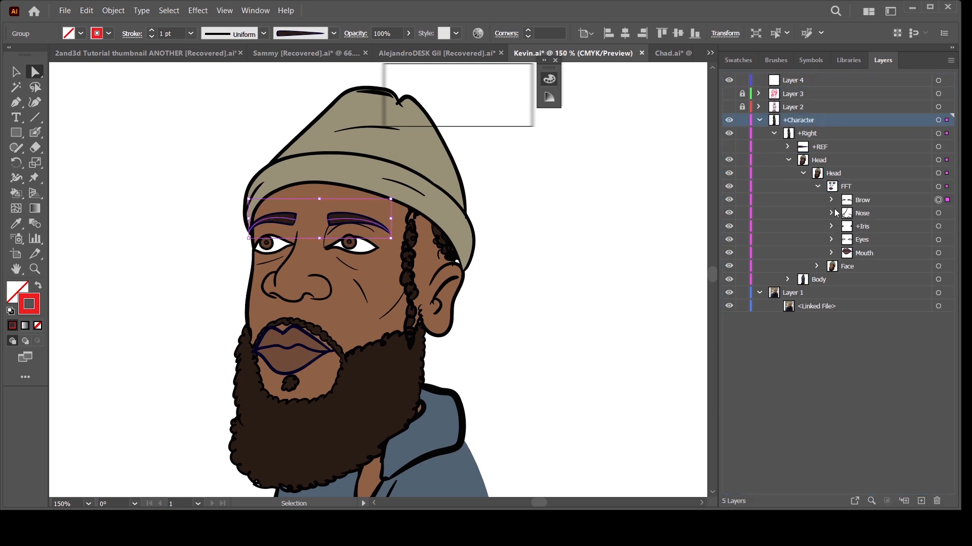
- Check which artwork the FFT group contains, then deselect it and collapse the Head, Layer 1 and +Right hierarchies
{"action": "left_click", "coordinate": [818, 186]}
{"action": "left_click", "coordinate": [938, 186]}
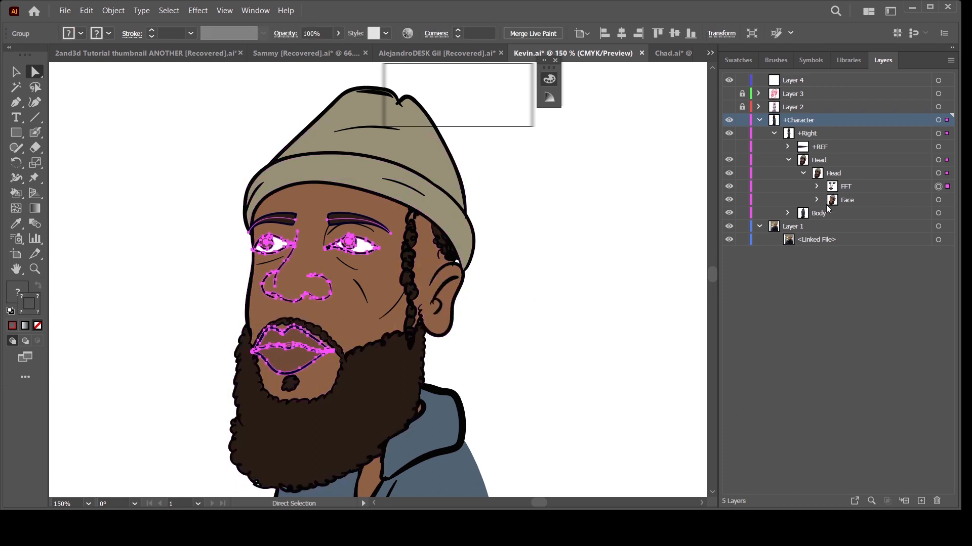
{"action": "left_click", "coordinate": [788, 160]}
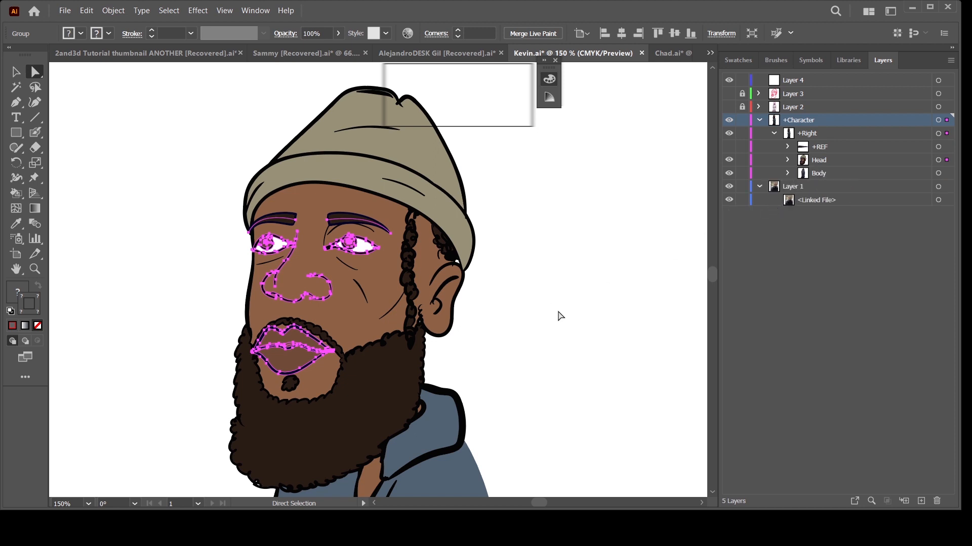
{"action": "left_click", "coordinate": [586, 308]}
{"action": "left_click", "coordinate": [759, 186]}
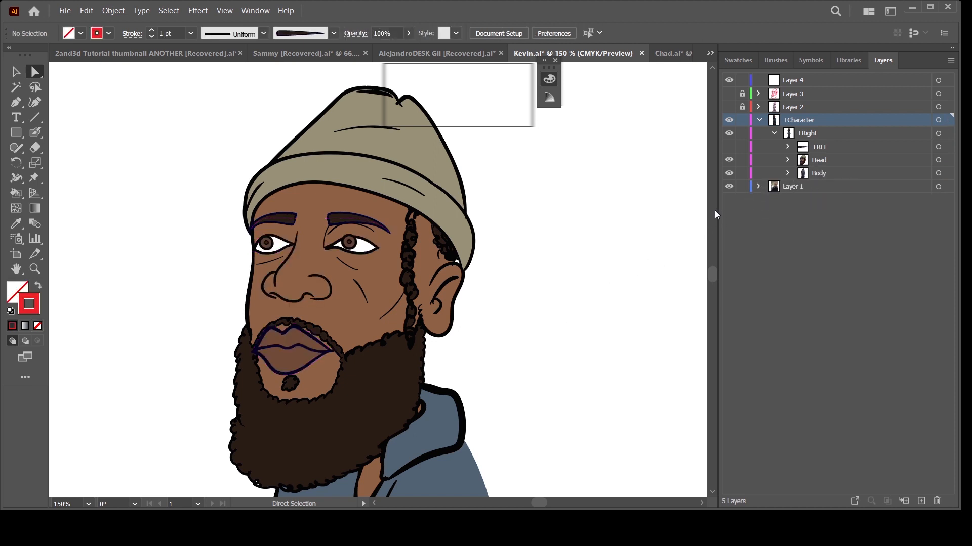
{"action": "left_click", "coordinate": [773, 134]}
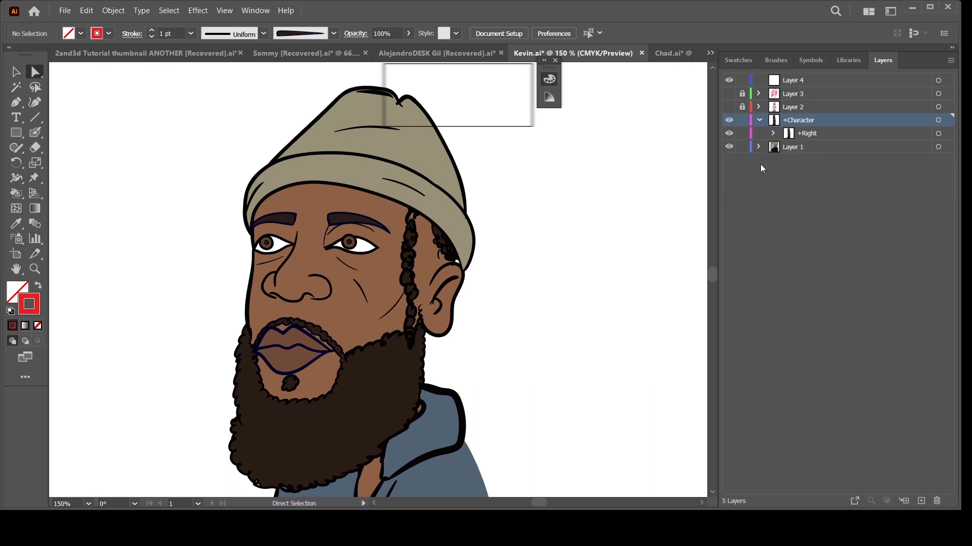
{"action": "left_click", "coordinate": [792, 107]}
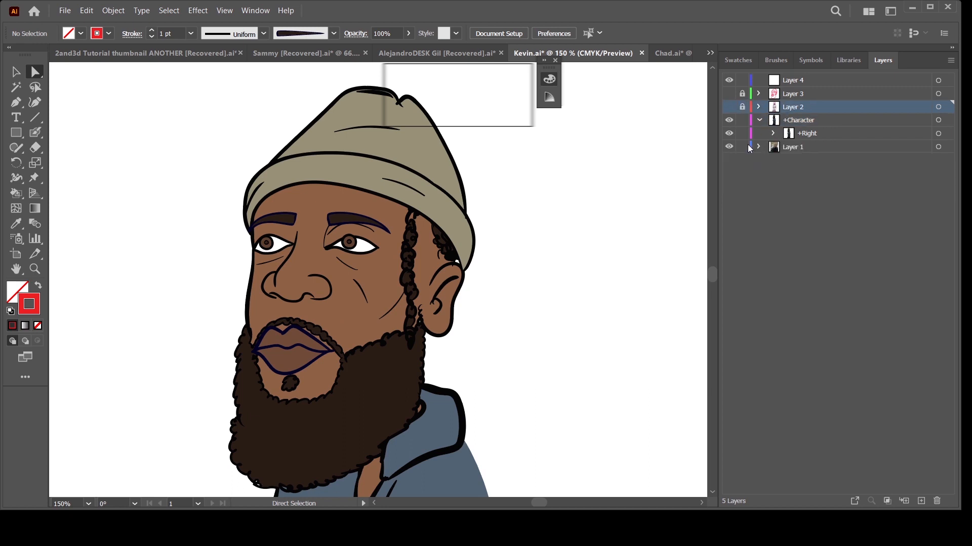
- Examine the character's whole figure from beanie to boots, comparing it with the reference photo
{"action": "key", "text": "ctrl+1"}
{"action": "scroll", "coordinate": [529, 386], "scroll_direction": "down", "scroll_amount": 5}
{"action": "key", "text": "ctrl+minus"}
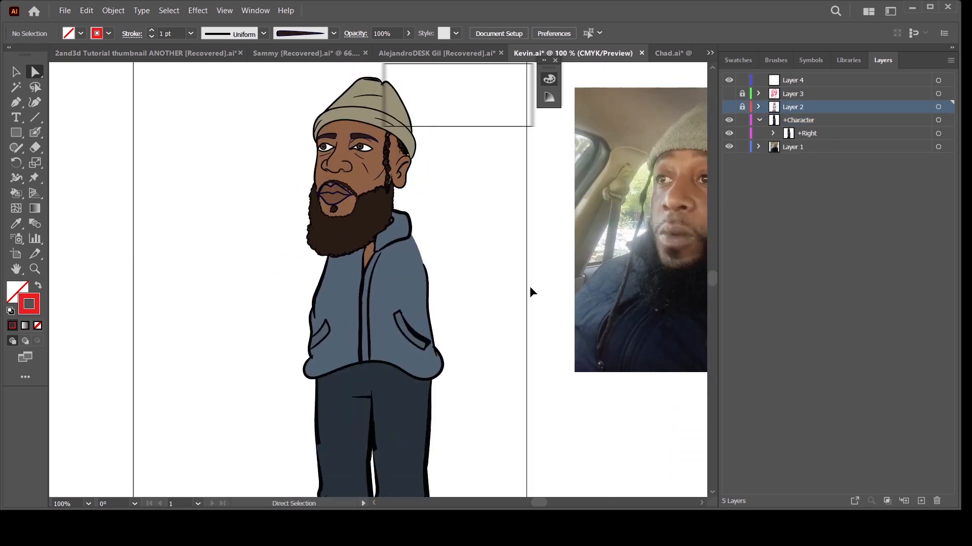
{"action": "left_click_drag", "start_coordinate": [511, 434], "coordinate": [501, 356]}
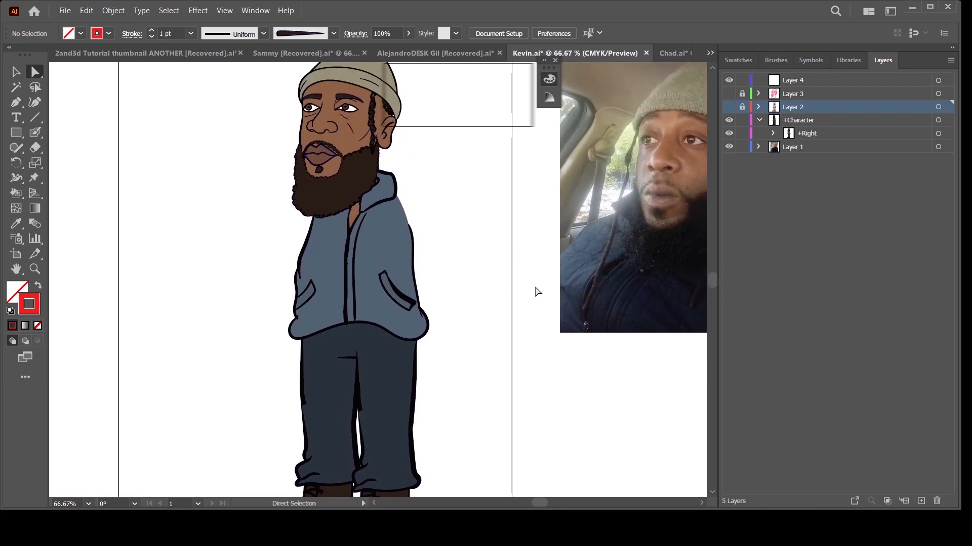
{"action": "left_click_drag", "start_coordinate": [494, 319], "coordinate": [493, 374]}
{"action": "scroll", "coordinate": [498, 284], "scroll_direction": "up", "scroll_amount": 1}
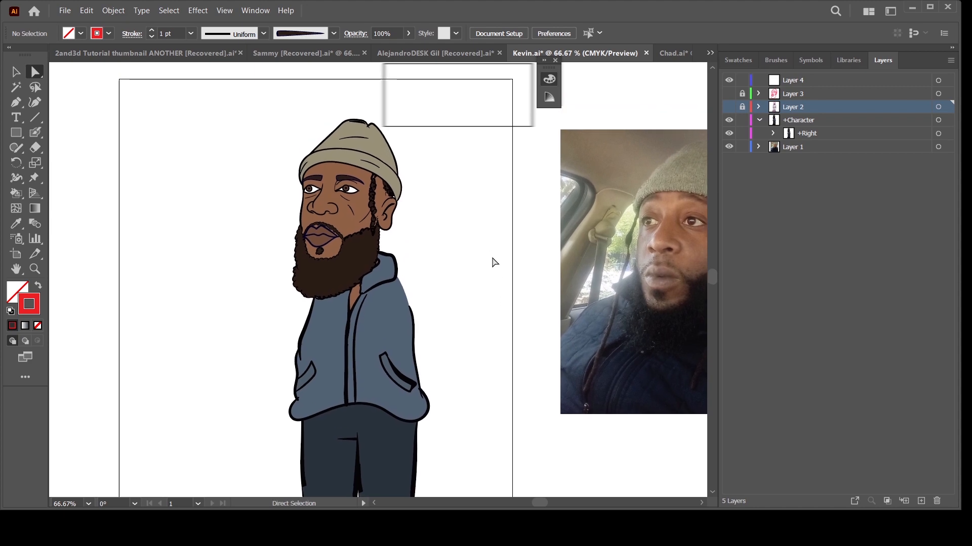
{"action": "scroll", "coordinate": [481, 313], "scroll_direction": "up", "scroll_amount": 5}
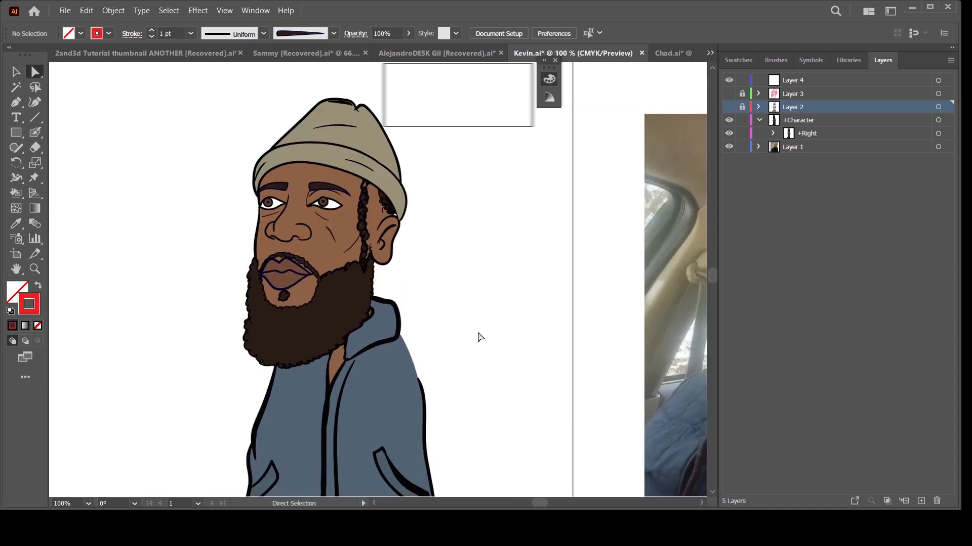
{"action": "left_click_drag", "start_coordinate": [467, 290], "coordinate": [478, 340]}
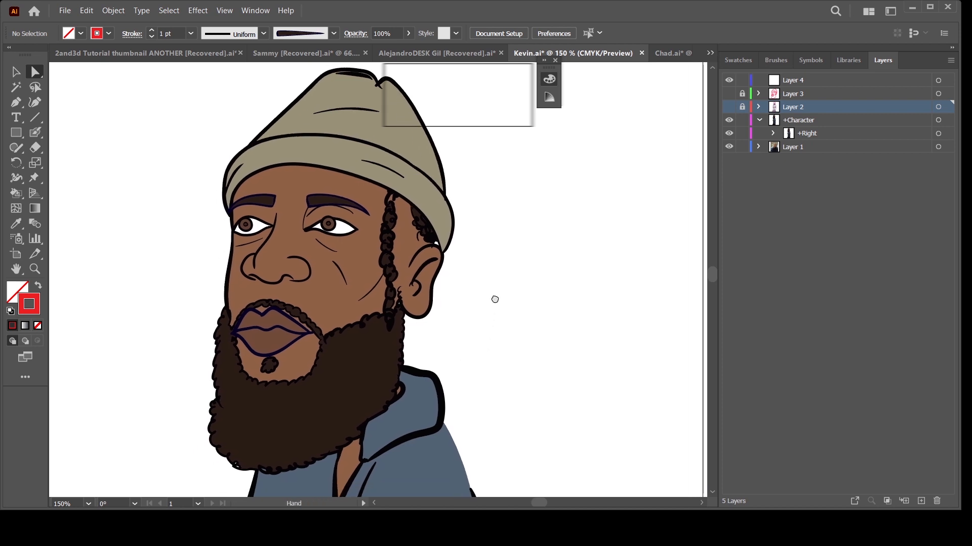
{"action": "key", "text": "ctrl+minus"}
{"action": "left_click_drag", "start_coordinate": [519, 433], "coordinate": [487, 279]}
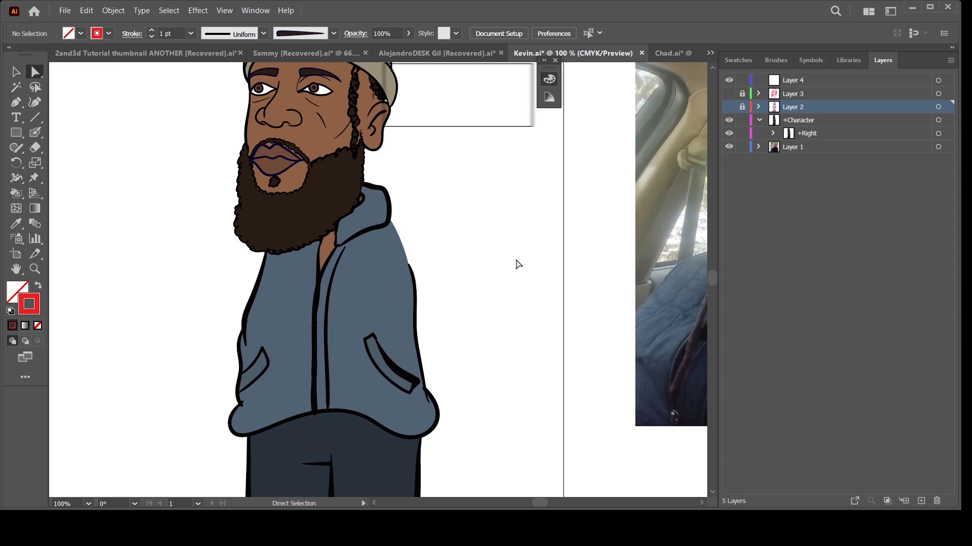
{"action": "left_click", "coordinate": [845, 354]}
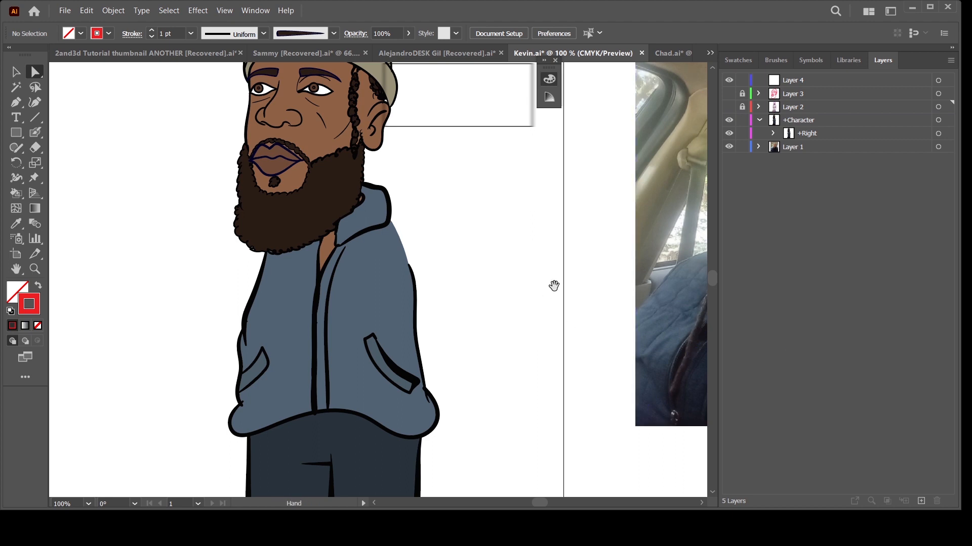
{"action": "key", "text": "ctrl+minus"}
{"action": "key", "text": "ctrl+minus"}
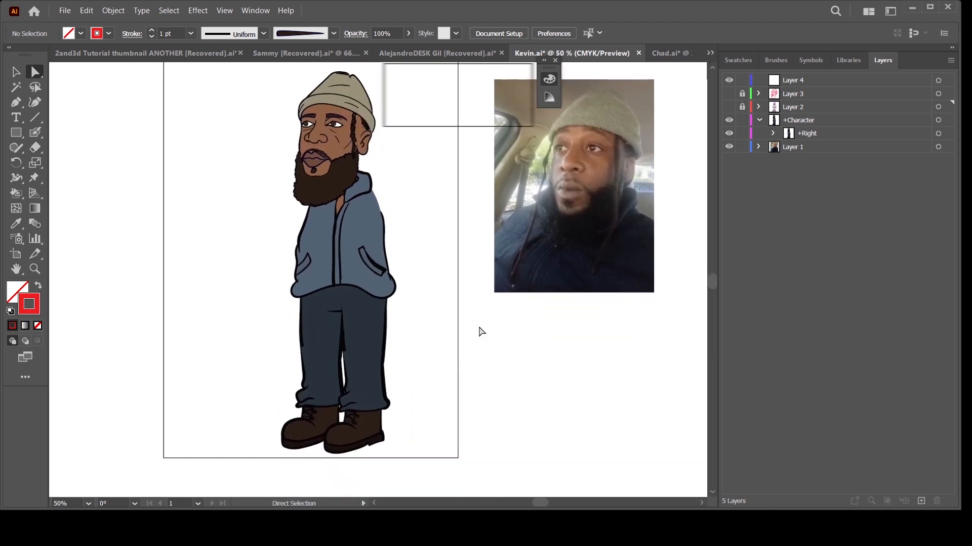
{"action": "key", "text": "ctrl+plus"}
{"action": "key", "text": "ctrl+plus"}
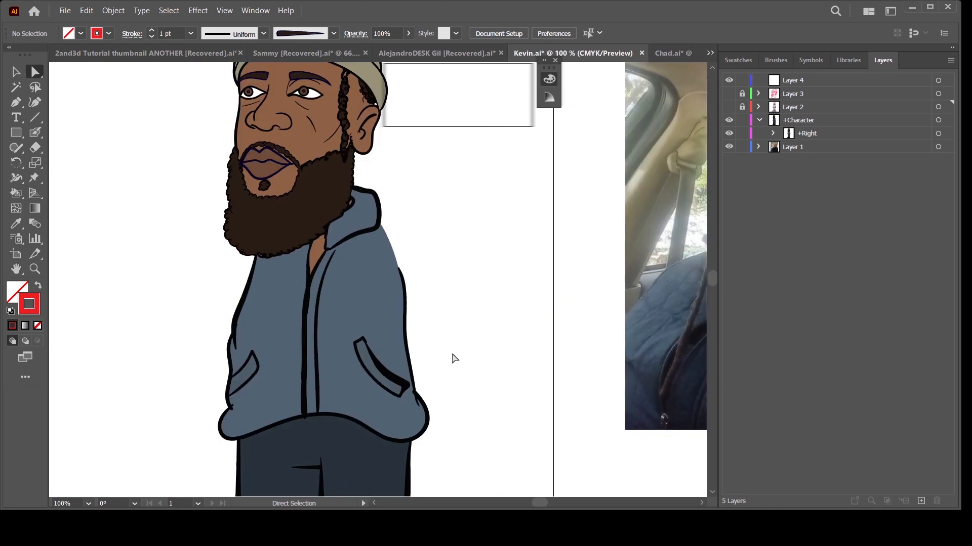
{"action": "scroll", "coordinate": [453, 362], "scroll_direction": "down", "scroll_amount": 2}
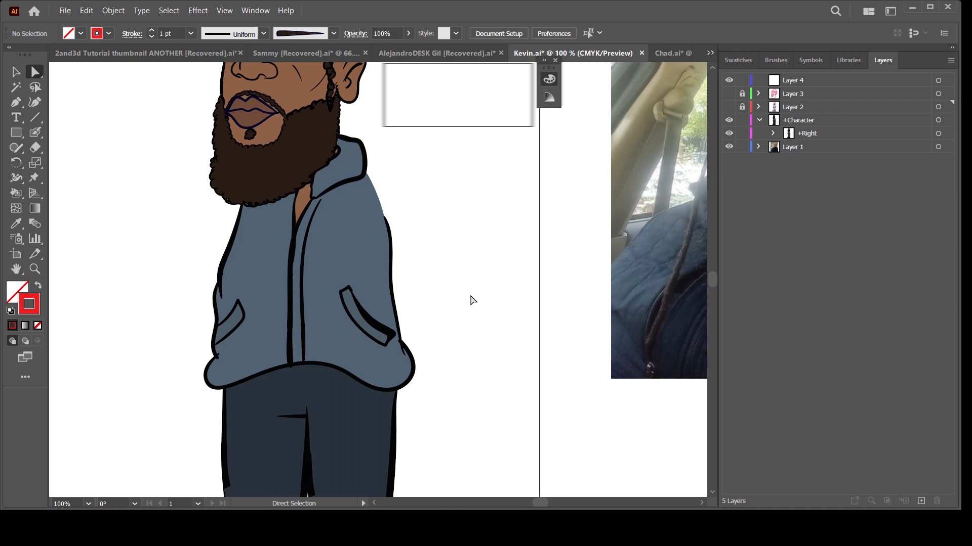
{"action": "scroll", "coordinate": [462, 334], "scroll_direction": "up", "scroll_amount": 4}
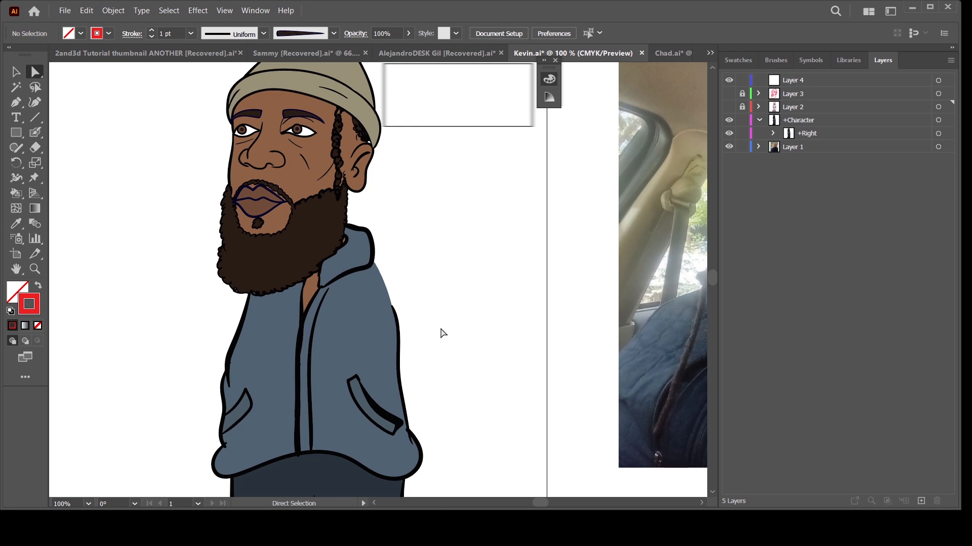
- Expand the +Right group through Head and down to the individual facial features inside FFT
{"action": "left_click_drag", "start_coordinate": [451, 213], "coordinate": [520, 324]}
{"action": "key", "text": "ctrl+plus"}
{"action": "key", "text": "ctrl+plus"}
{"action": "key", "text": "ctrl+plus"}
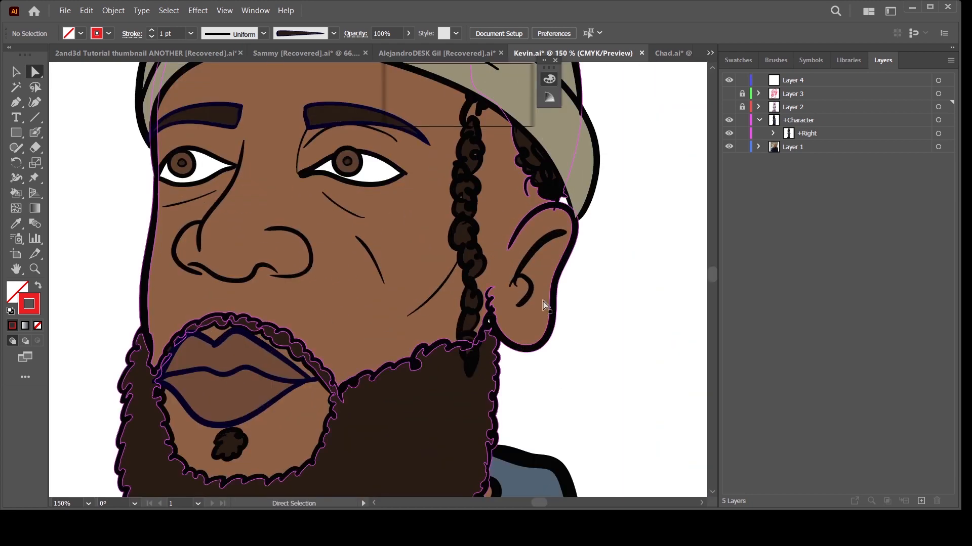
{"action": "left_click_drag", "start_coordinate": [555, 250], "coordinate": [556, 305]}
{"action": "left_click", "coordinate": [773, 133]}
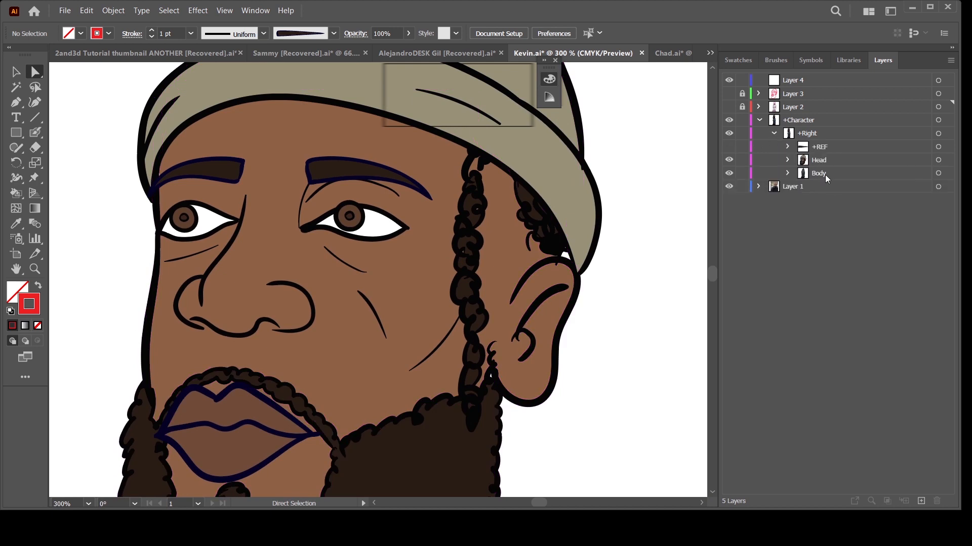
{"action": "left_click", "coordinate": [787, 160]}
{"action": "left_click", "coordinate": [803, 173]}
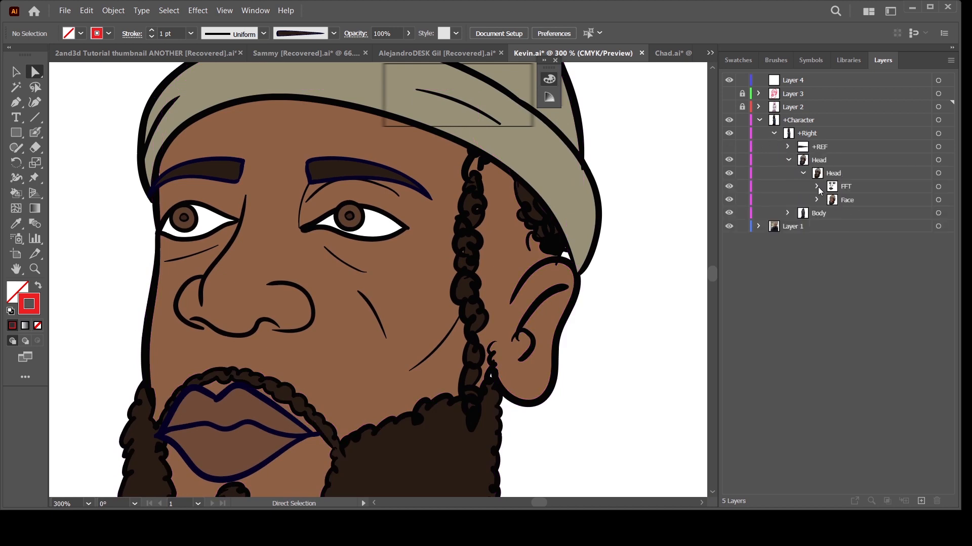
{"action": "left_click", "coordinate": [818, 186]}
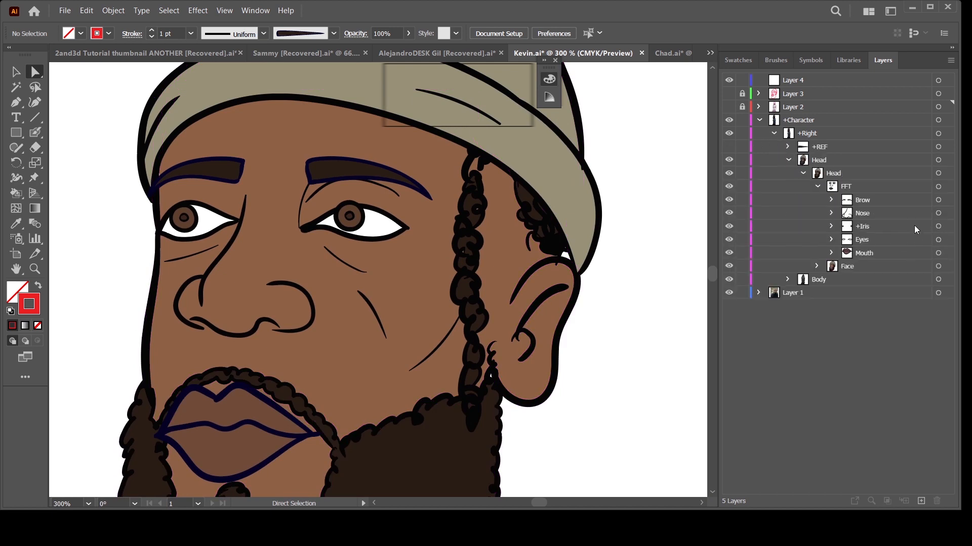
- Select the +Iris group and shift both irises slightly to the right and down within the eyes
{"action": "left_click", "coordinate": [938, 226]}
{"action": "left_click_drag", "start_coordinate": [355, 222], "coordinate": [355, 223]}
{"action": "key", "text": "ctrl+minus"}
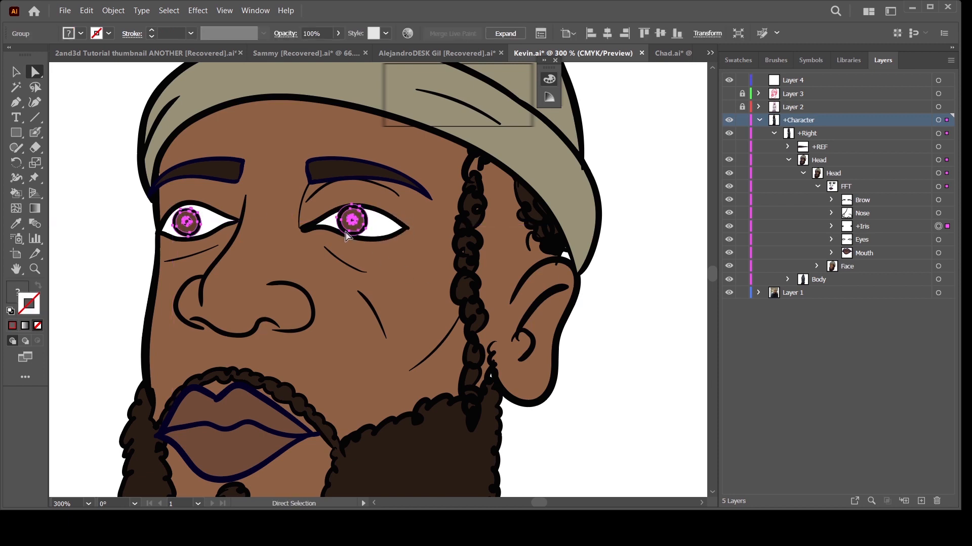
{"action": "left_click", "coordinate": [625, 212]}
{"action": "key", "text": "ctrl+minus"}
{"action": "key", "text": "ctrl+minus"}
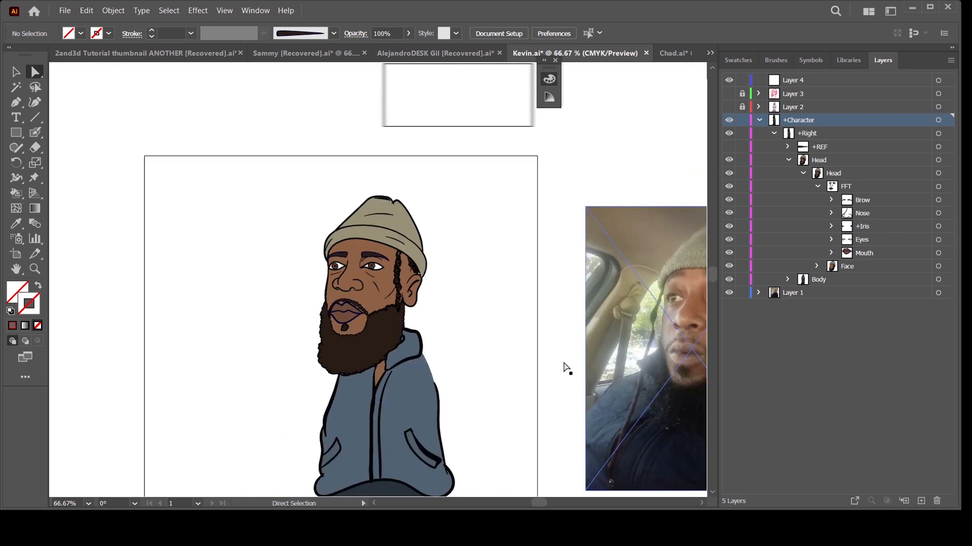
- Move the +Iris group about 4.4 pt to the right inside the whites of the eyes
{"action": "key", "text": "ctrl+plus"}
{"action": "key", "text": "ctrl+plus"}
{"action": "key", "text": "ctrl+plus"}
{"action": "key", "text": "ctrl+plus"}
{"action": "left_click_drag", "start_coordinate": [454, 353], "coordinate": [520, 381]}
{"action": "key", "text": "ctrl+plus"}
{"action": "key", "text": "ctrl+plus"}
{"action": "left_click_drag", "start_coordinate": [539, 316], "coordinate": [544, 332]}
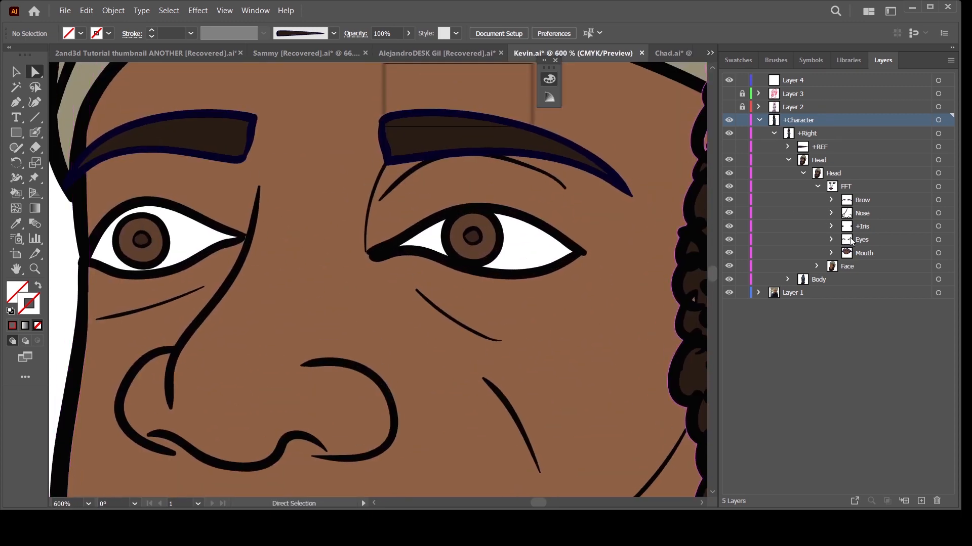
{"action": "left_click", "coordinate": [938, 226]}
{"action": "left_click_drag", "start_coordinate": [478, 242], "coordinate": [508, 246]}
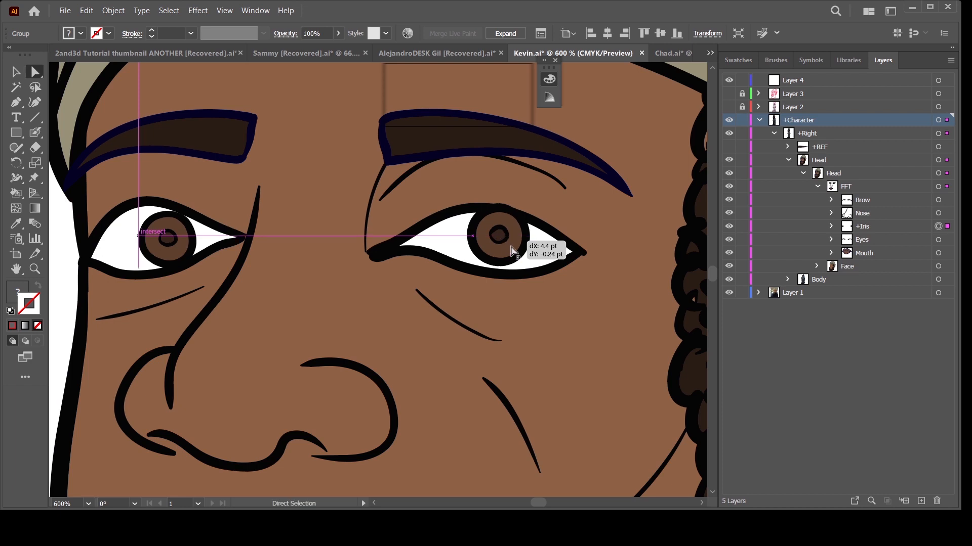
- Isolate the +Iris group, shift only the iris nearer the ear slightly farther toward the ear, and leave isolation mode
{"action": "left_click", "coordinate": [863, 228]}
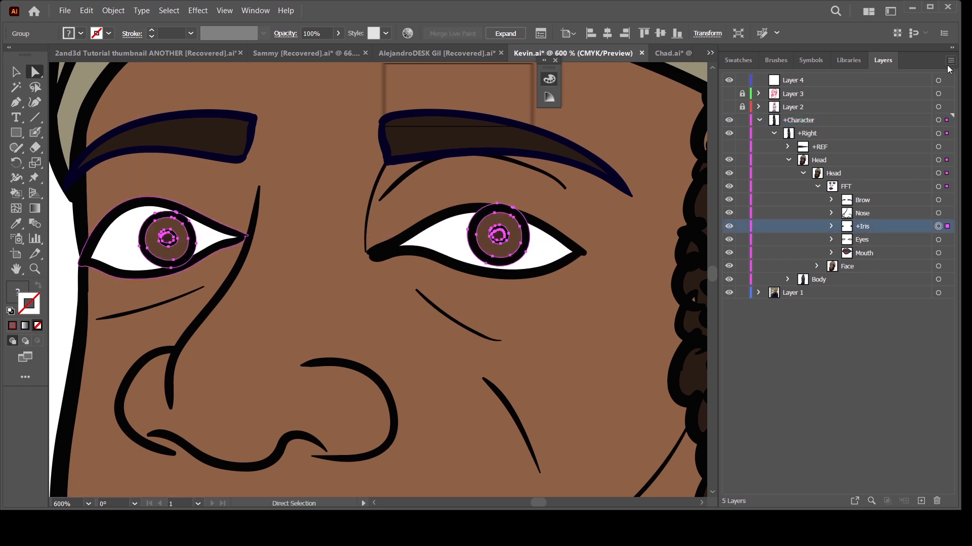
{"action": "left_click", "coordinate": [882, 158]}
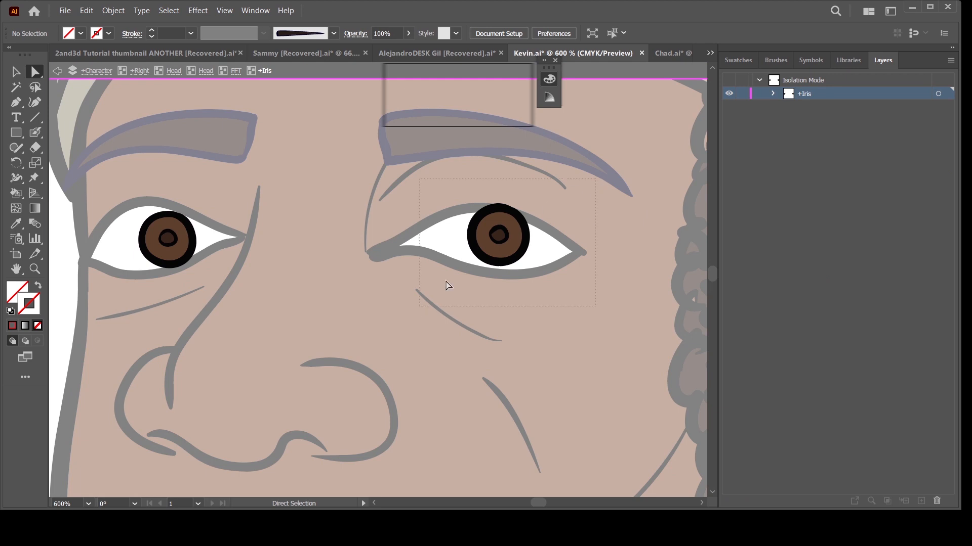
{"action": "left_click", "coordinate": [506, 240]}
{"action": "left_click_drag", "start_coordinate": [508, 242], "coordinate": [514, 247]}
{"action": "left_click", "coordinate": [521, 316]}
{"action": "key", "text": "ctrl+minus"}
{"action": "key", "text": "ctrl+minus"}
{"action": "key", "text": "ctrl+minus"}
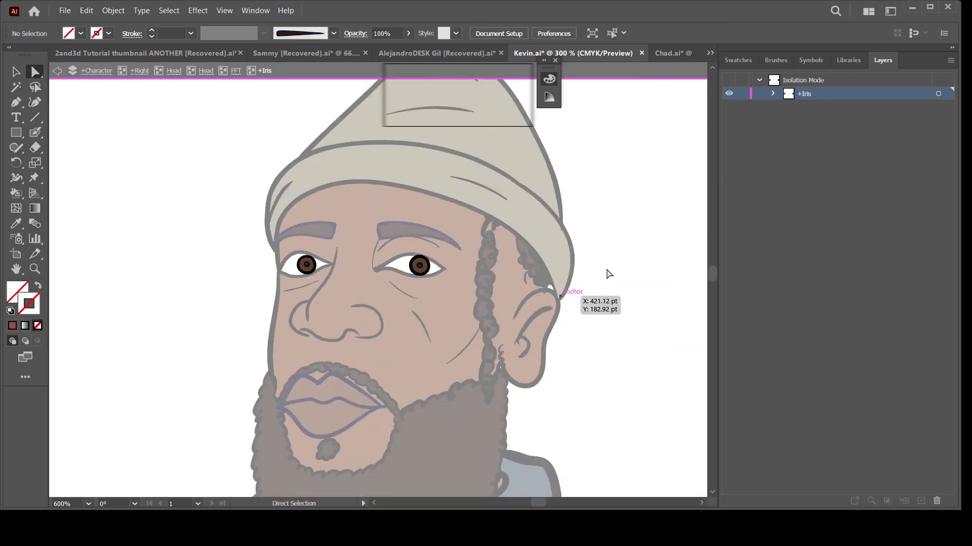
{"action": "double_click", "coordinate": [172, 227]}
{"action": "key", "text": "ctrl+plus"}
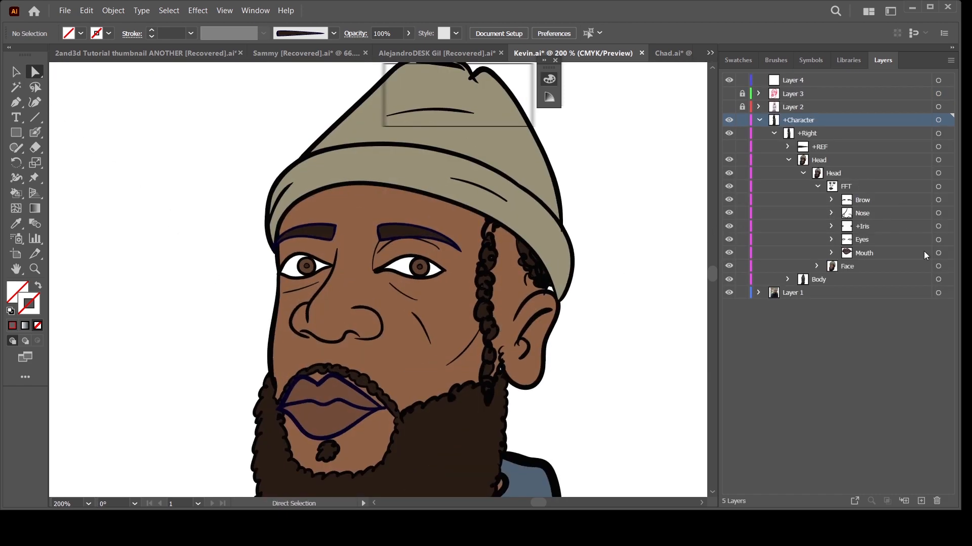
- Select the +Iris group and shift both irises away from the ear, toward the far side of the face
{"action": "left_click", "coordinate": [938, 226]}
{"action": "key", "text": "ctrl+plus"}
{"action": "key", "text": "ctrl+plus"}
{"action": "key", "text": "ctrl+plus"}
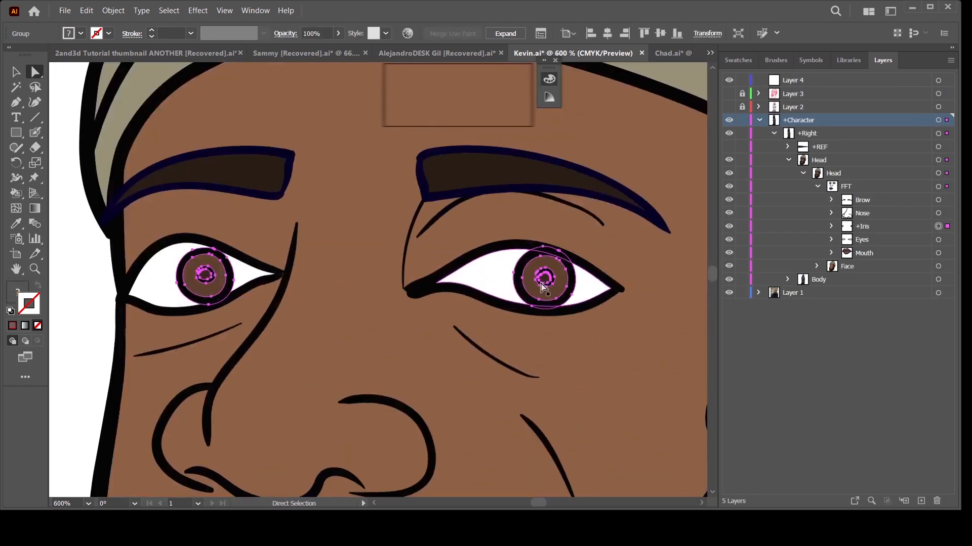
{"action": "left_click_drag", "start_coordinate": [537, 287], "coordinate": [514, 289]}
- Isolate the +Iris group and paint light flecks in the sampled skin brown around the pupil of the iris farther from the ear
{"action": "left_click", "coordinate": [868, 230]}
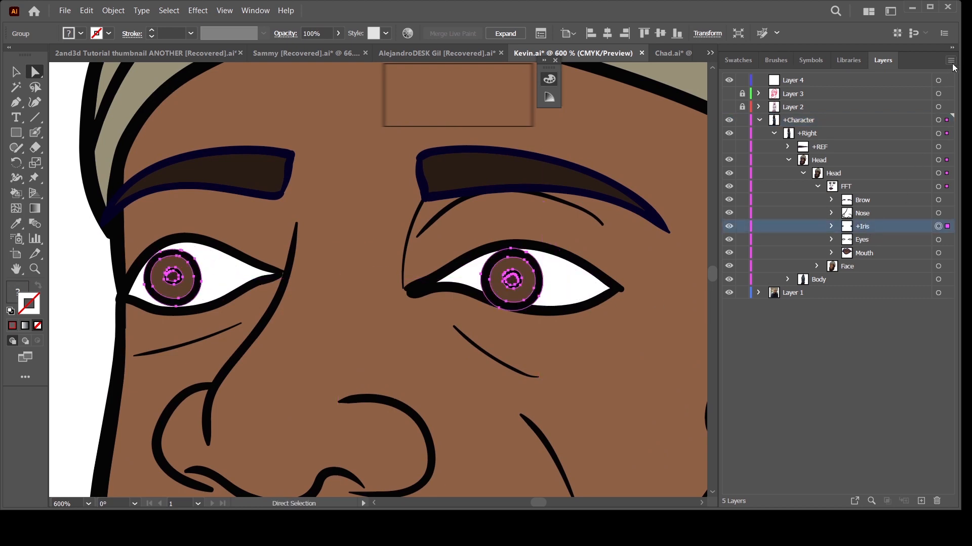
{"action": "left_click", "coordinate": [876, 156]}
{"action": "key", "text": "ctrl+plus"}
{"action": "key", "text": "ctrl+plus"}
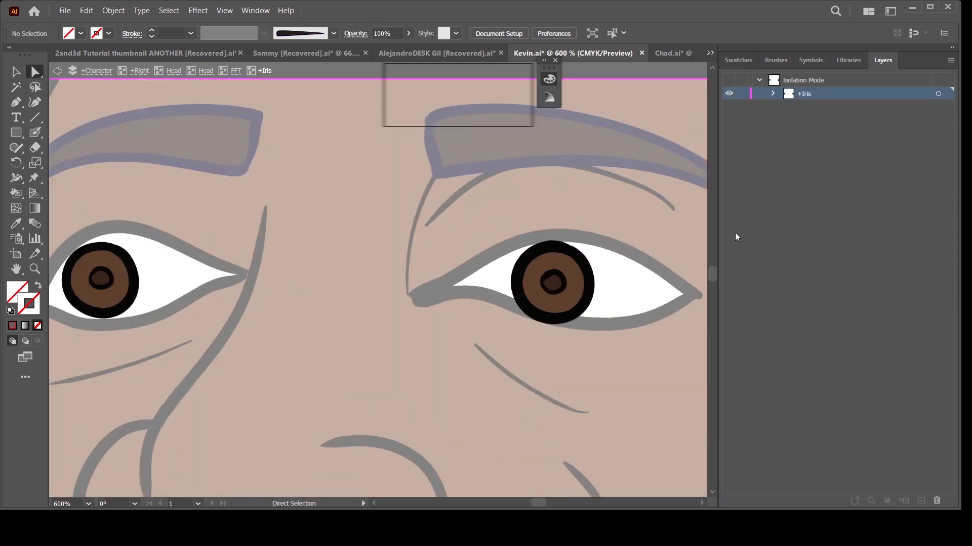
{"action": "left_click_drag", "start_coordinate": [215, 342], "coordinate": [433, 346]}
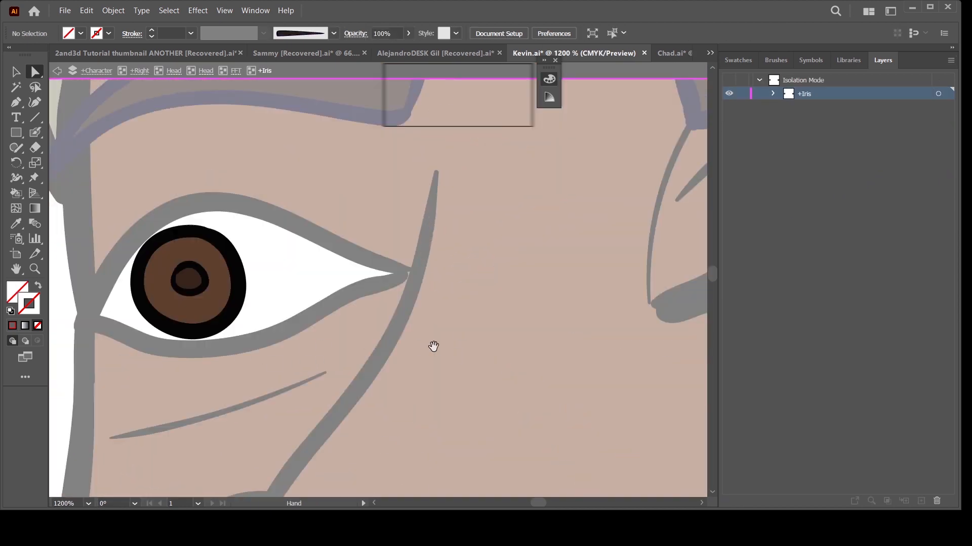
{"action": "left_click", "coordinate": [18, 222]}
{"action": "left_click", "coordinate": [121, 201]}
{"action": "left_click", "coordinate": [34, 132]}
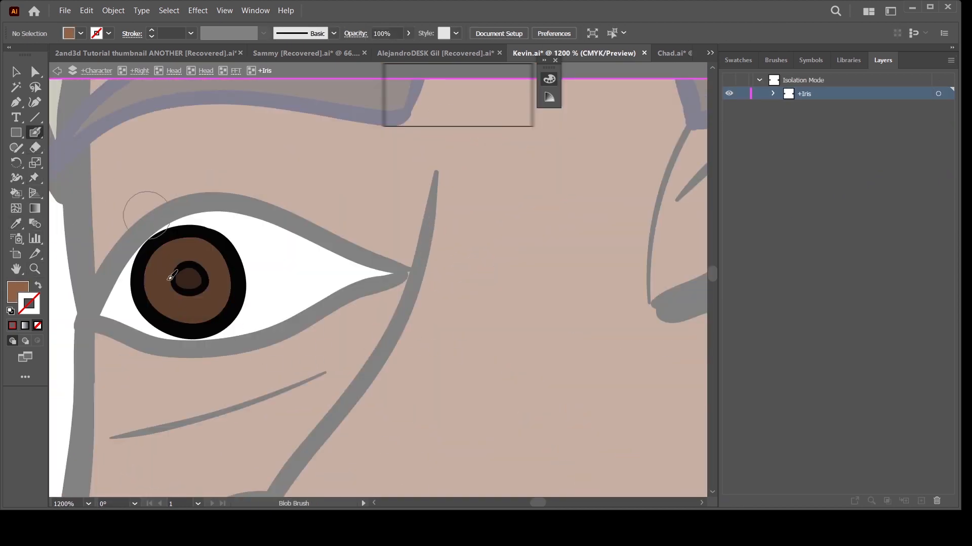
{"action": "mouse_move", "coordinate": [183, 248]}
{"action": "left_mouse_down"}
{"action": "mouse_move", "coordinate": [222, 270]}
{"action": "mouse_move", "coordinate": [215, 289]}
{"action": "left_mouse_up"}
{"action": "left_click_drag", "start_coordinate": [189, 319], "coordinate": [187, 308]}
{"action": "mouse_move", "coordinate": [156, 306]}
{"action": "left_mouse_down"}
{"action": "mouse_move", "coordinate": [170, 299]}
{"action": "mouse_move", "coordinate": [170, 278]}
{"action": "left_mouse_up"}
{"action": "left_click_drag", "start_coordinate": [161, 261], "coordinate": [166, 267]}
{"action": "key", "text": "ctrl+minus"}
- Paint matching light brown flecks around the pupil of the iris nearer the ear with the Blob Brush
{"action": "left_click_drag", "start_coordinate": [543, 421], "coordinate": [243, 392]}
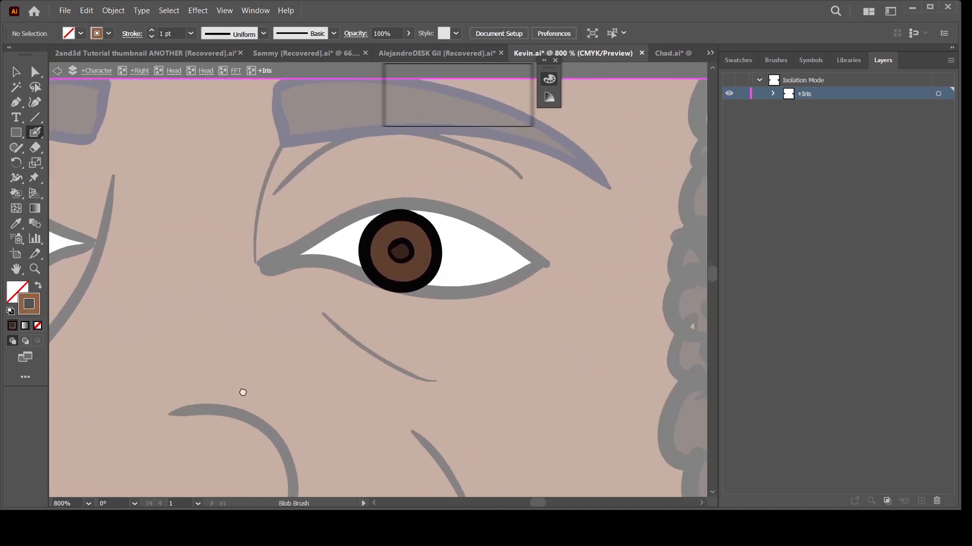
{"action": "key", "text": "ctrl+equal"}
{"action": "key", "text": "ctrl+equal"}
{"action": "mouse_move", "coordinate": [422, 253]}
{"action": "left_mouse_down"}
{"action": "mouse_move", "coordinate": [421, 269]}
{"action": "mouse_move", "coordinate": [450, 261]}
{"action": "mouse_move", "coordinate": [474, 233]}
{"action": "left_mouse_up"}
{"action": "mouse_move", "coordinate": [461, 212]}
{"action": "left_mouse_down"}
{"action": "mouse_move", "coordinate": [469, 219]}
{"action": "mouse_move", "coordinate": [454, 197]}
{"action": "left_mouse_up"}
{"action": "left_click_drag", "start_coordinate": [444, 178], "coordinate": [447, 186]}
{"action": "key", "text": "ctrl+minus"}
{"action": "key", "text": "ctrl+minus"}
{"action": "key", "text": "ctrl+minus"}
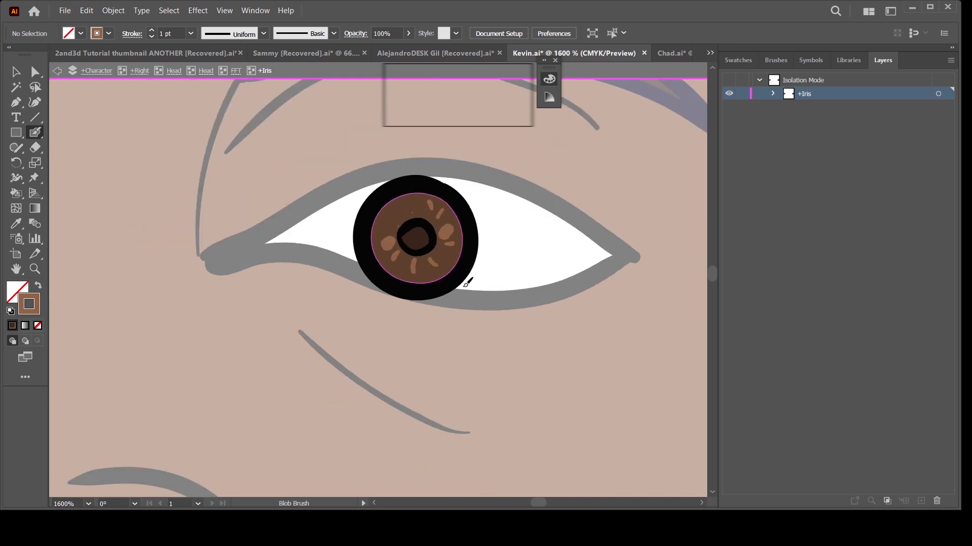
{"action": "key", "text": "ctrl+minus"}
{"action": "key", "text": "ctrl+minus"}
{"action": "key", "text": "ctrl+minus"}
{"action": "key", "text": "ctrl+minus"}
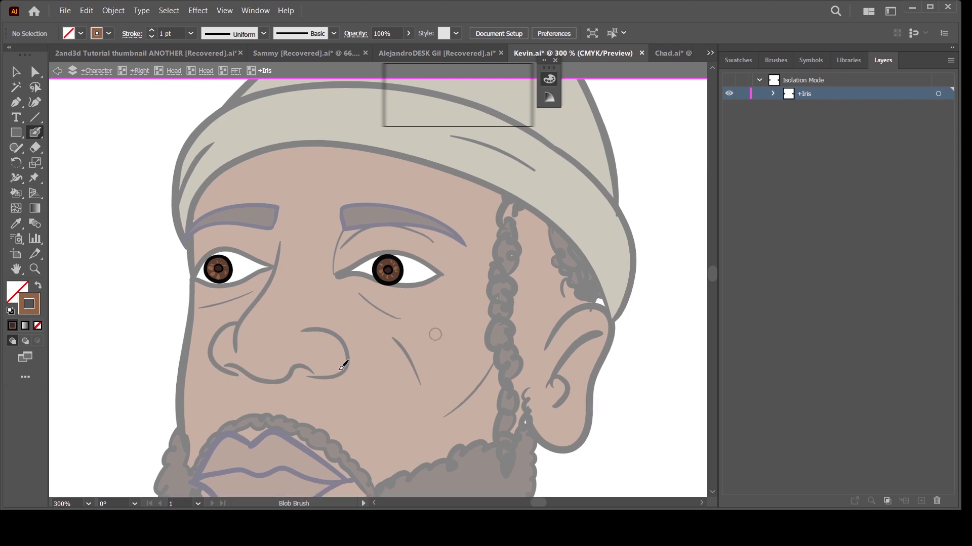
- Switch to the Selection tool and leave isolation mode of the +Iris group
{"action": "key", "text": "v"}
{"action": "key", "text": "ctrl+equal"}
{"action": "key", "text": "ctrl+equal"}
{"action": "key", "text": "ctrl+equal"}
{"action": "key", "text": "ctrl+minus"}
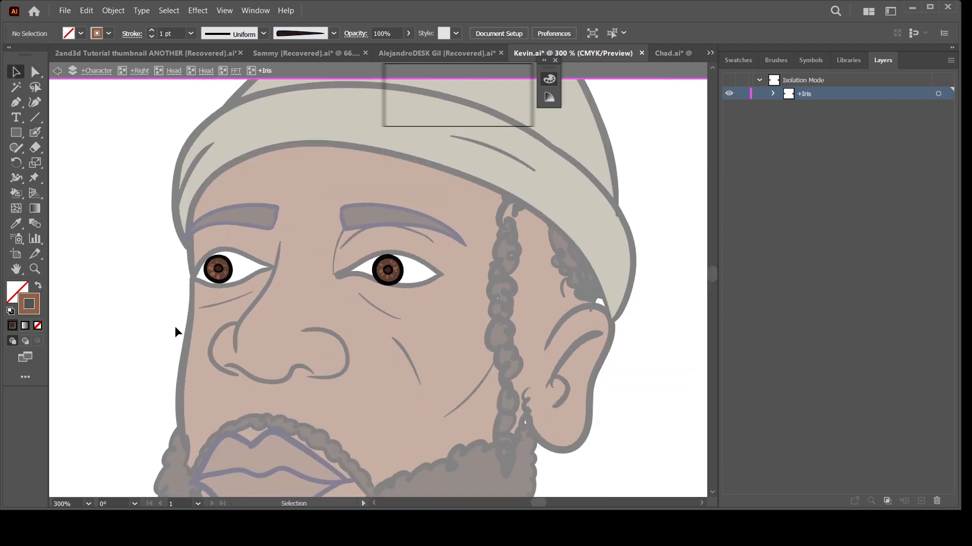
{"action": "double_click", "coordinate": [143, 337]}
- Examine the character's detailed eyes up close and against the whole head and upper body
{"action": "key", "text": "ctrl+minus"}
{"action": "key", "text": "ctrl+equal"}
{"action": "key", "text": "ctrl+equal"}
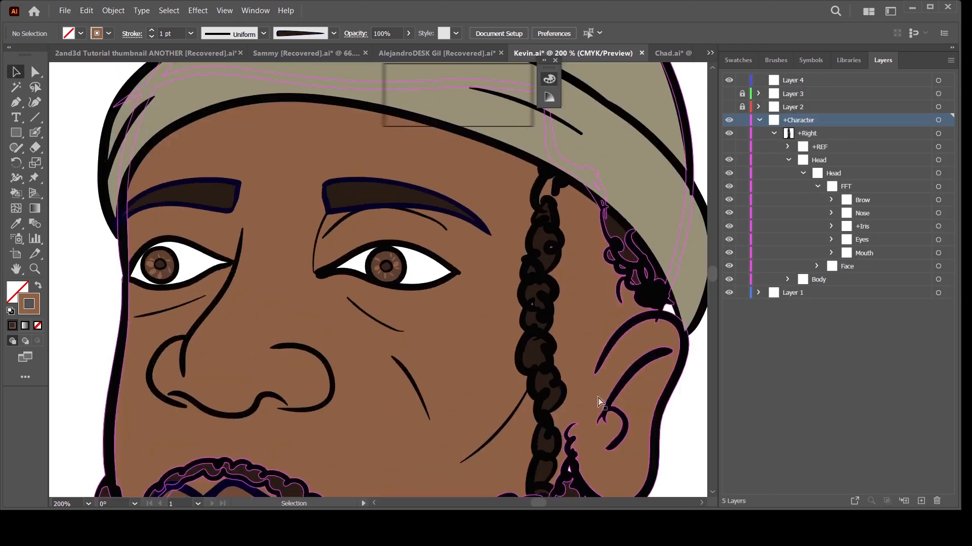
{"action": "key", "text": "ctrl+minus"}
{"action": "key", "text": "ctrl+minus"}
{"action": "key", "text": "ctrl+minus"}
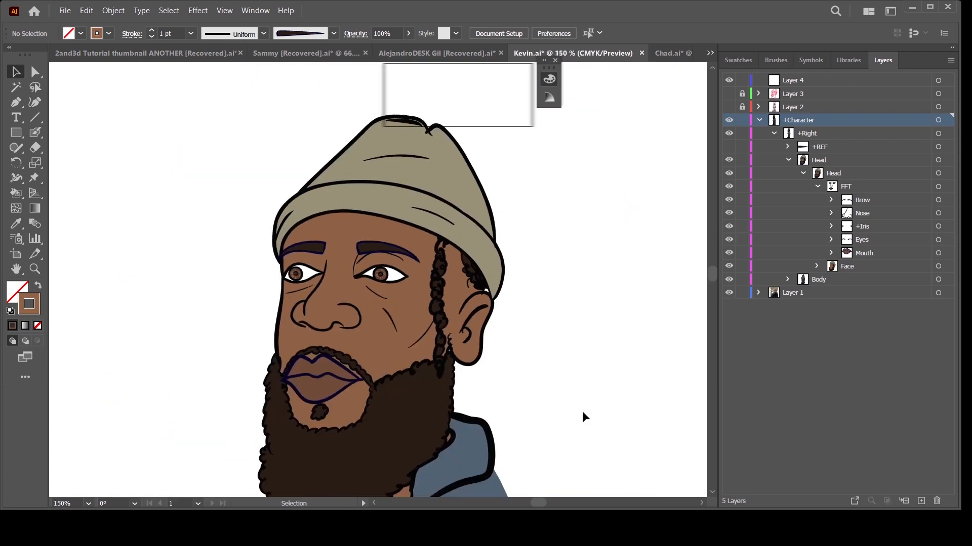
{"action": "key", "text": "ctrl+equal"}
{"action": "left_click_drag", "start_coordinate": [582, 412], "coordinate": [585, 335]}
{"action": "key", "text": "ctrl+minus"}
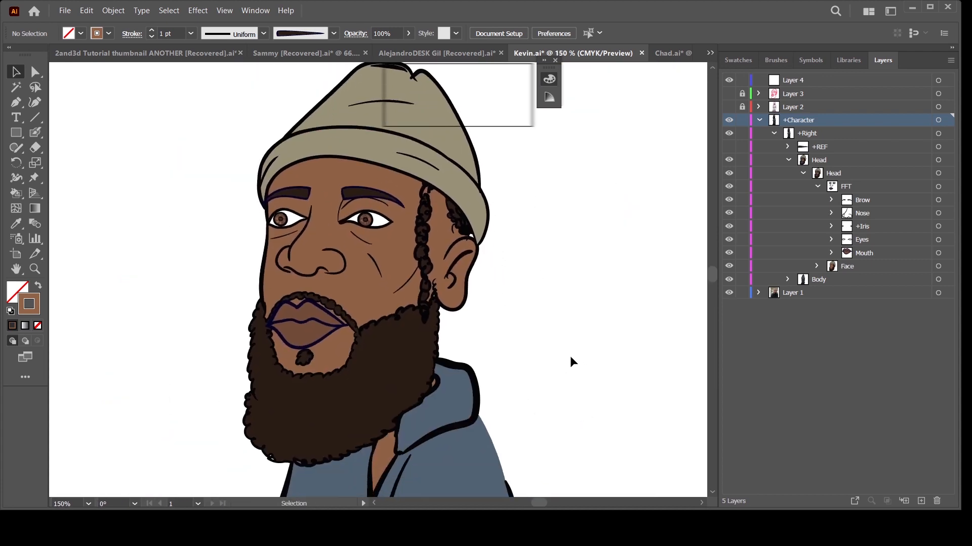
{"action": "scroll", "coordinate": [567, 359], "scroll_direction": "down", "scroll_amount": 1}
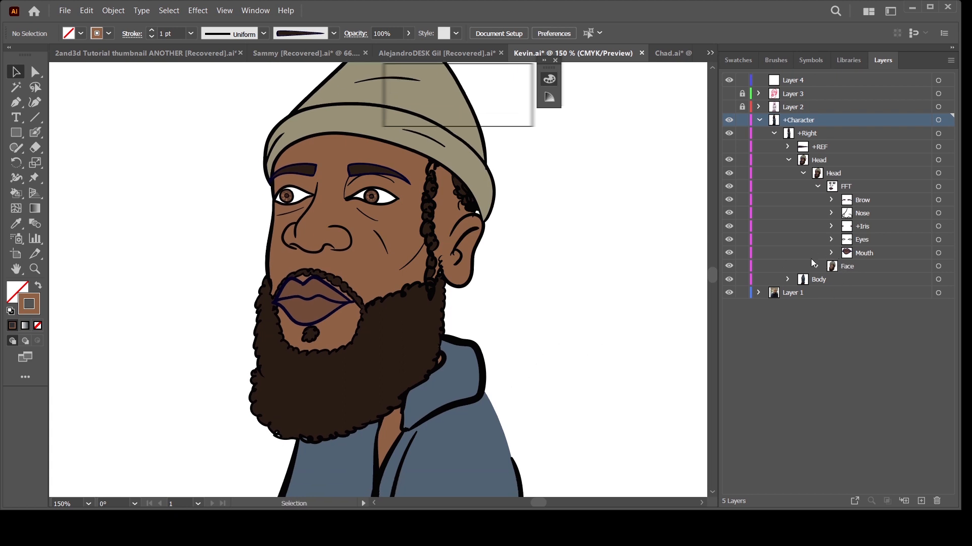
{"action": "key", "text": "ctrl+minus"}
{"action": "scroll", "coordinate": [542, 314], "scroll_direction": "down", "scroll_amount": 3}
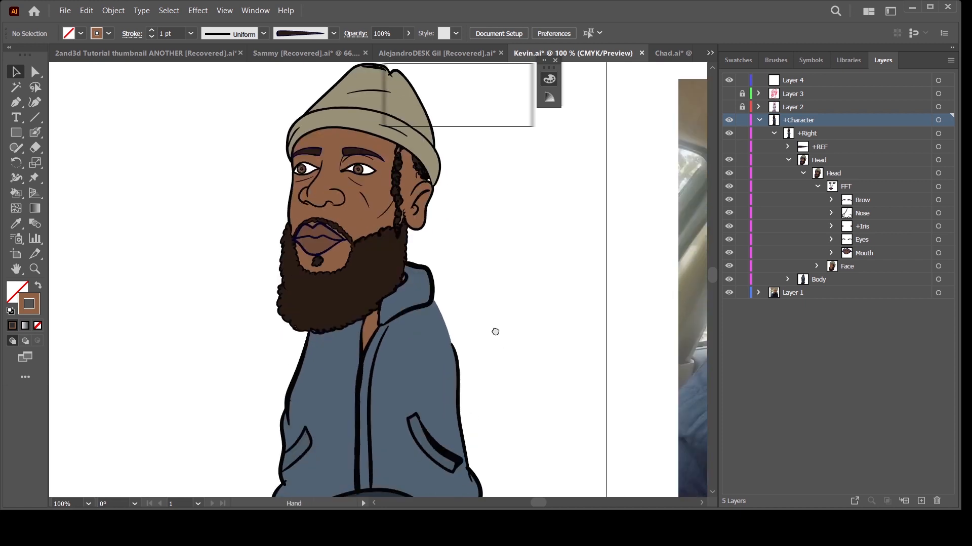
- Collapse the Head group and the +Character layer, and make Layer 4 the active layer
{"action": "left_click", "coordinate": [788, 159]}
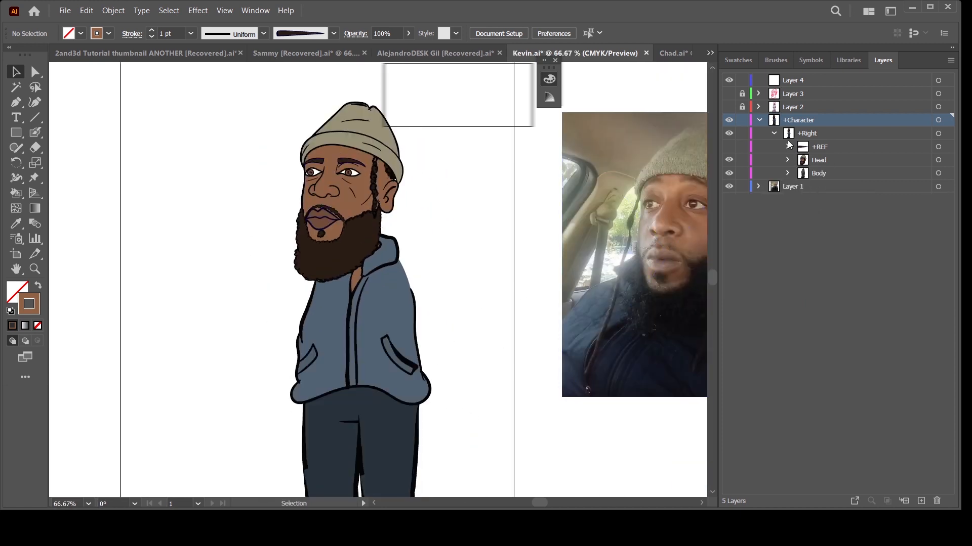
{"action": "left_click", "coordinate": [759, 120]}
{"action": "left_click", "coordinate": [799, 80]}
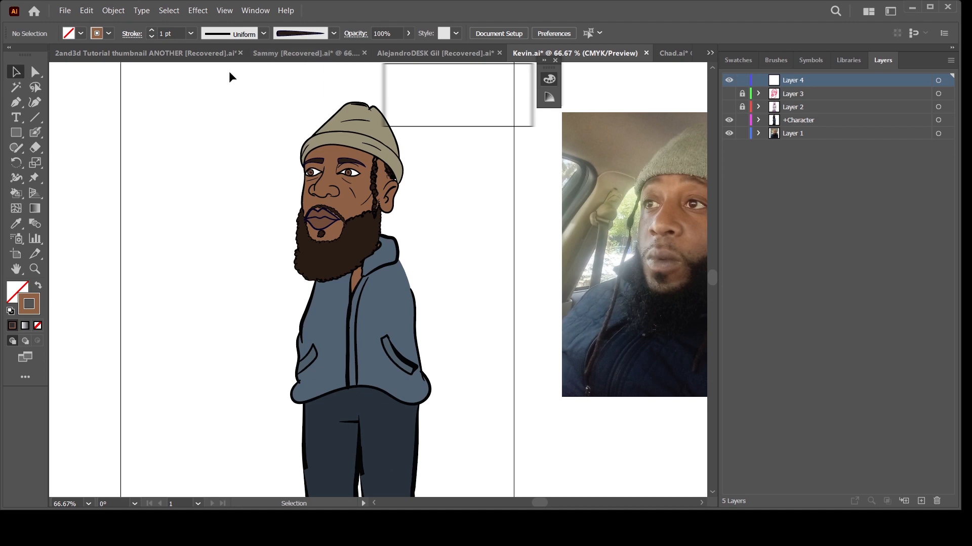
- Switch to the Sammy document and hide Layer 3 and Layer 7 so only the pair of arms shows
{"action": "left_click", "coordinate": [451, 54]}
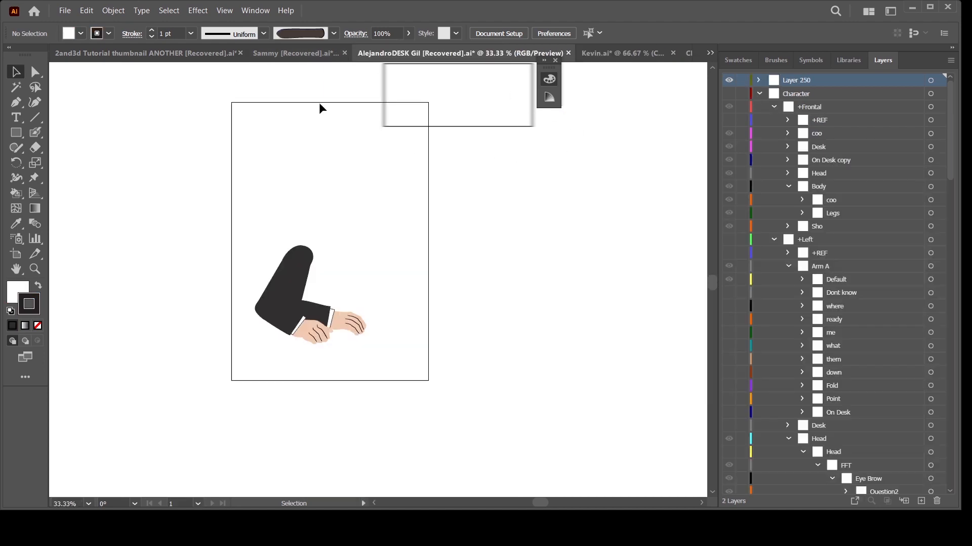
{"action": "left_click", "coordinate": [313, 53]}
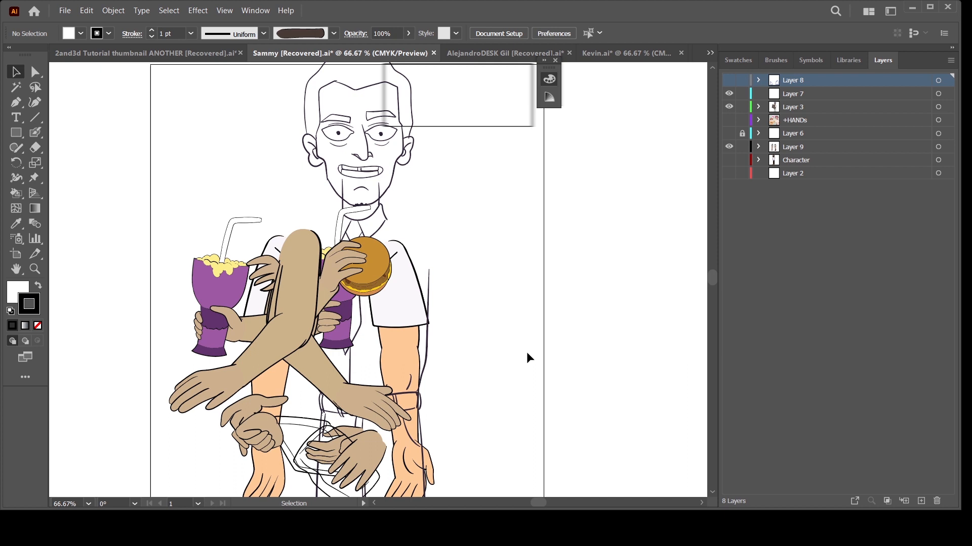
{"action": "scroll", "coordinate": [524, 384], "scroll_direction": "down", "scroll_amount": 2}
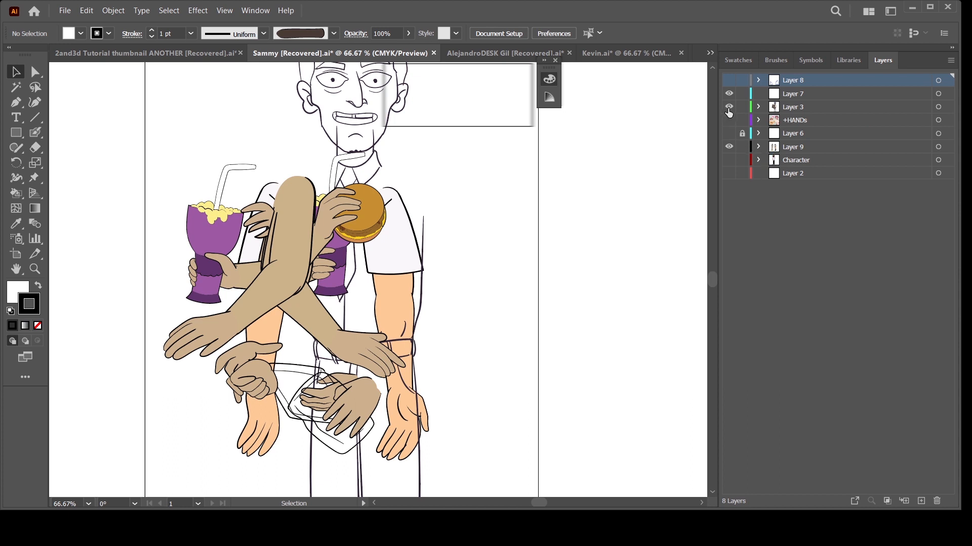
{"action": "left_click_drag", "start_coordinate": [729, 105], "coordinate": [728, 94]}
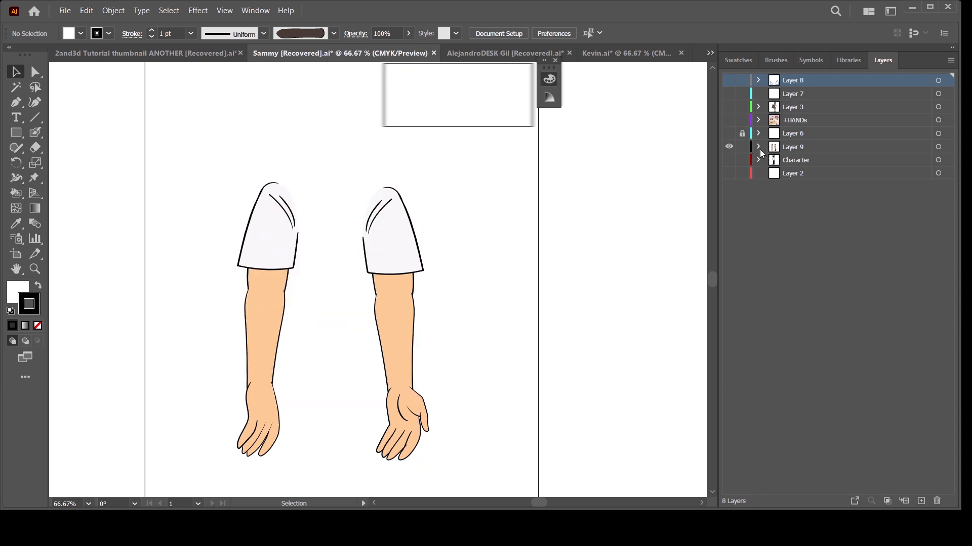
- Copy the Arm A, Arm B TOP and Arm B groups from Layer 9 and paste them into Layer 4 of Kevin.ai
{"action": "left_click", "coordinate": [759, 147]}
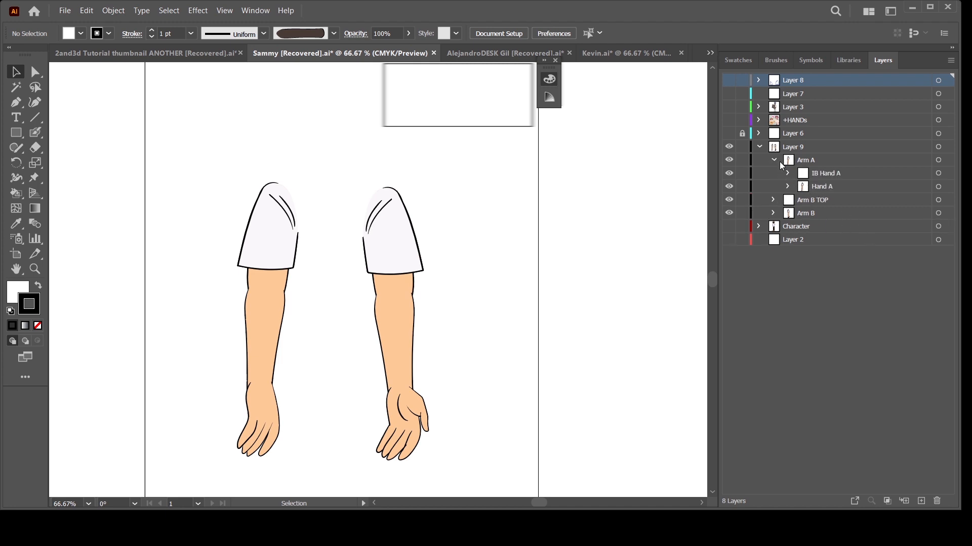
{"action": "left_click", "coordinate": [759, 147]}
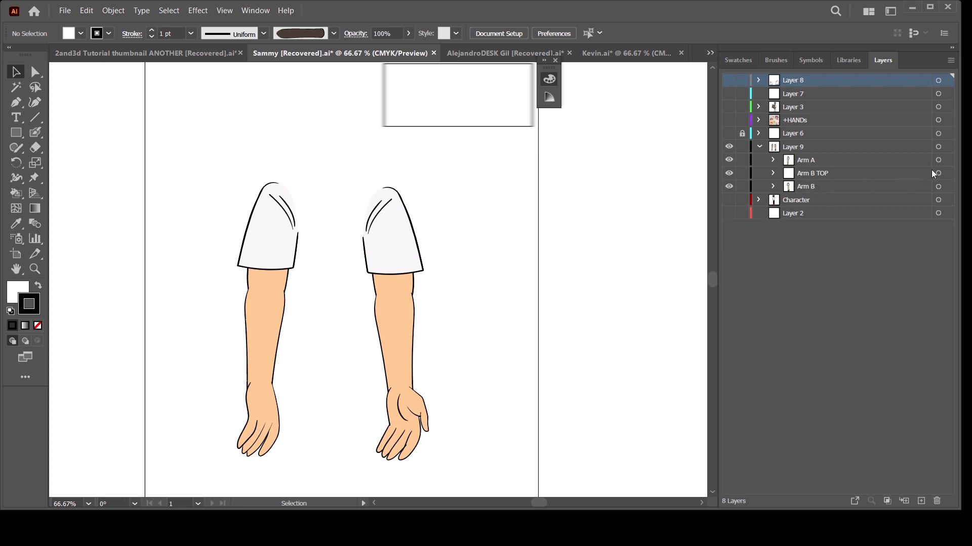
{"action": "key", "text": "ctrl+a"}
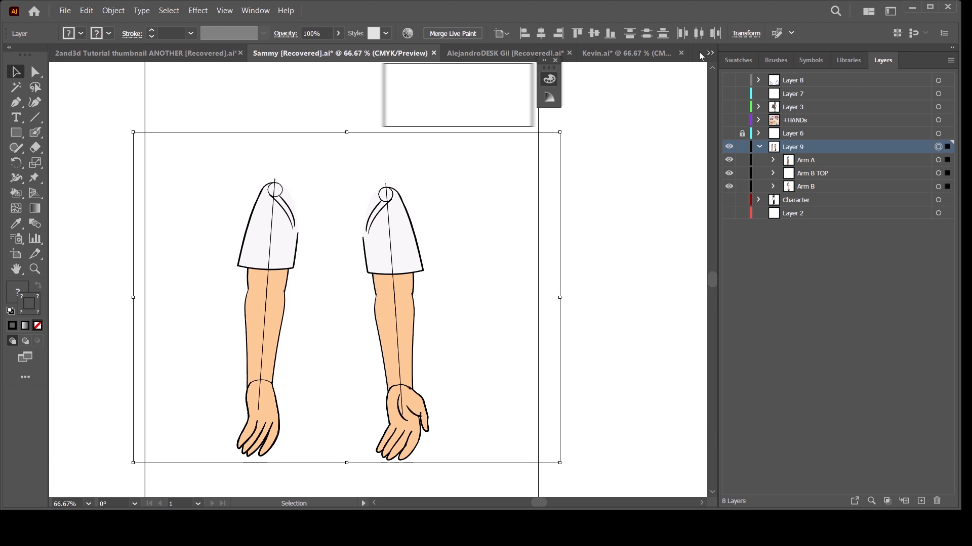
{"action": "left_click", "coordinate": [635, 53]}
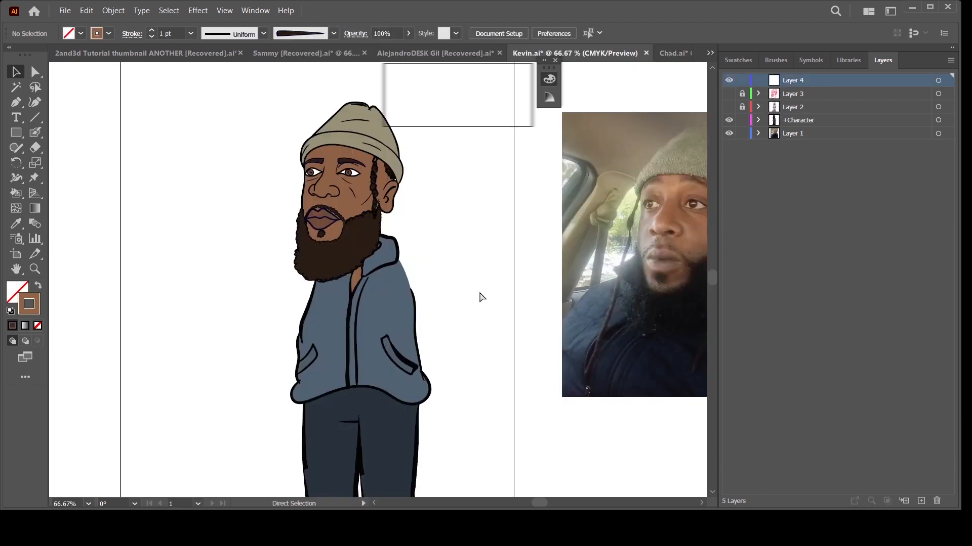
{"action": "left_click", "coordinate": [87, 13]}
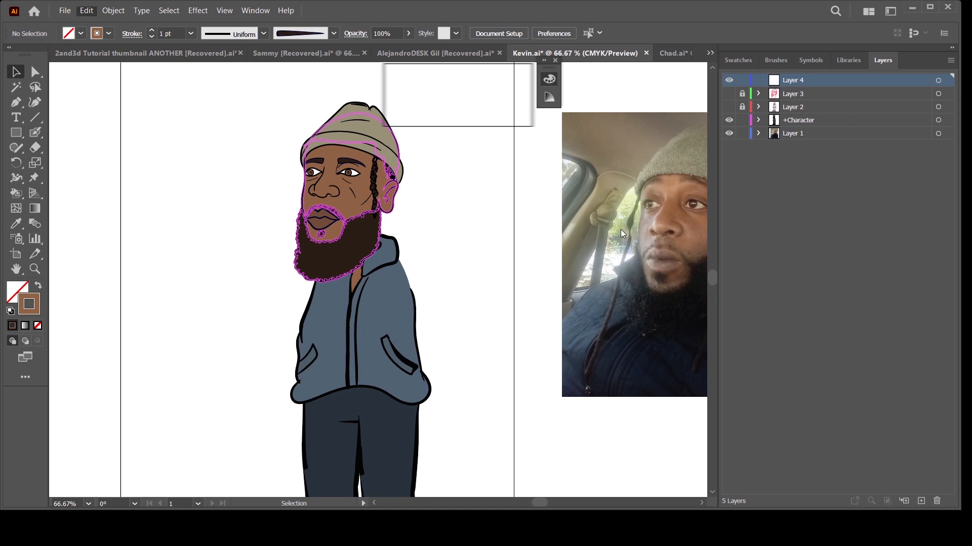
{"action": "key", "text": "ctrl+v"}
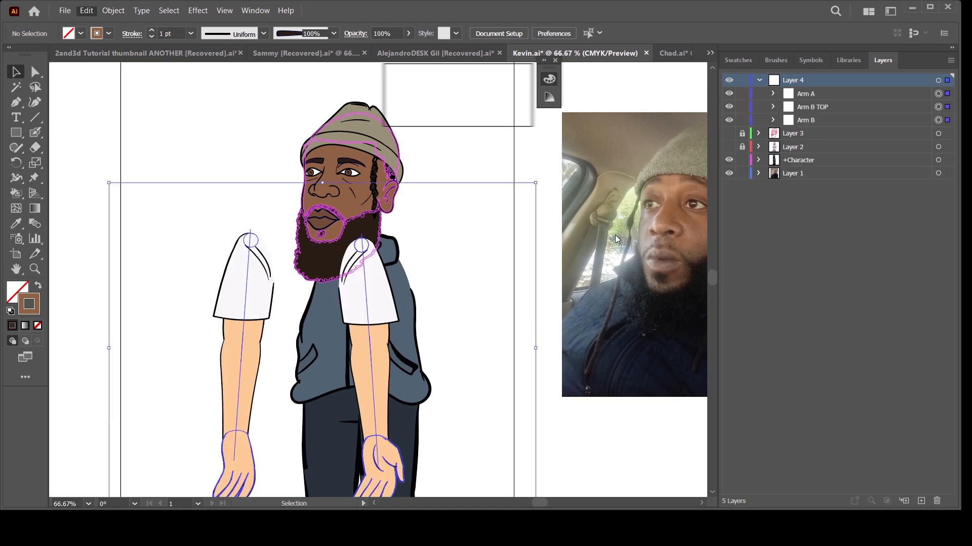
- Move the pasted arms about 69 pt right and 32 pt down over the torso, scale them down proportionally, and raise them to the shoulders
{"action": "scroll", "coordinate": [485, 355], "scroll_direction": "down", "scroll_amount": 3}
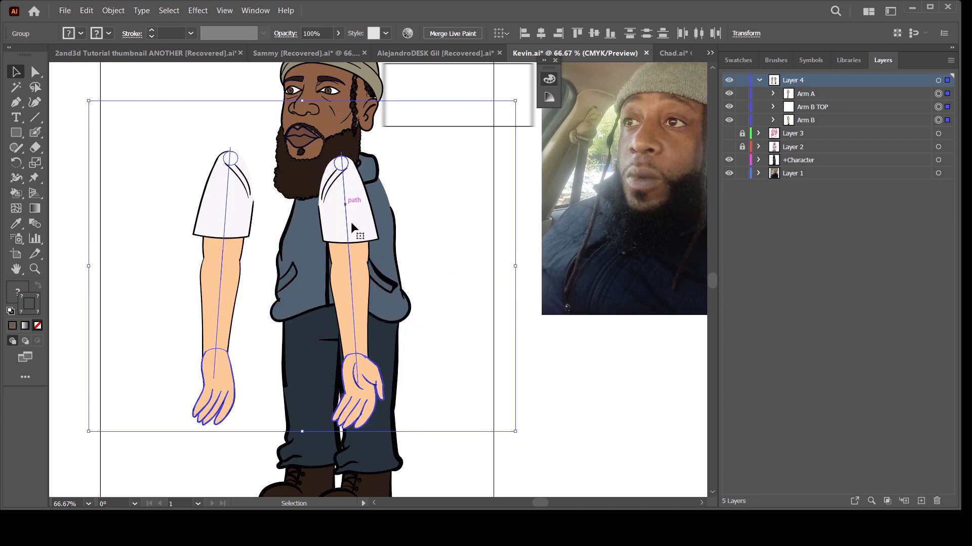
{"action": "left_click_drag", "start_coordinate": [343, 172], "coordinate": [387, 193]}
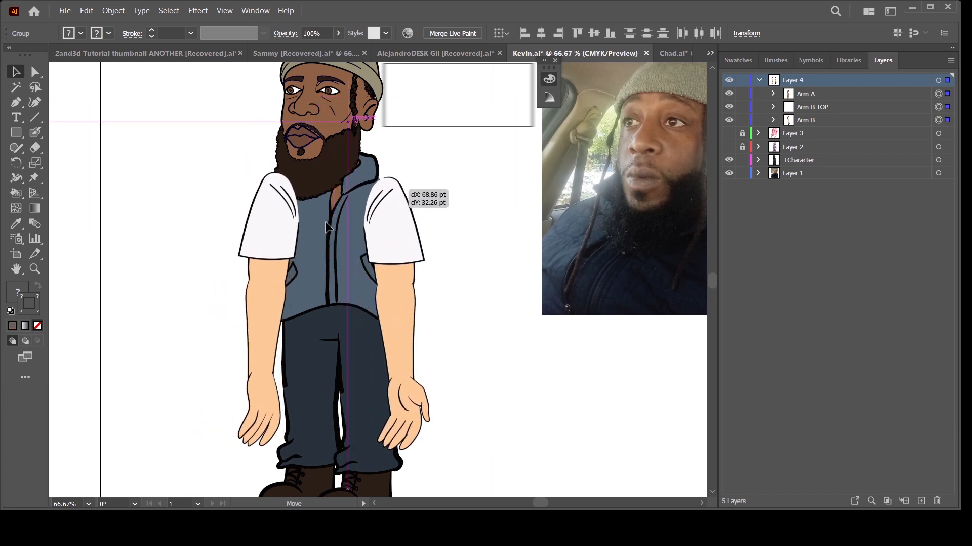
{"action": "left_click_drag", "start_coordinate": [325, 222], "coordinate": [326, 222]}
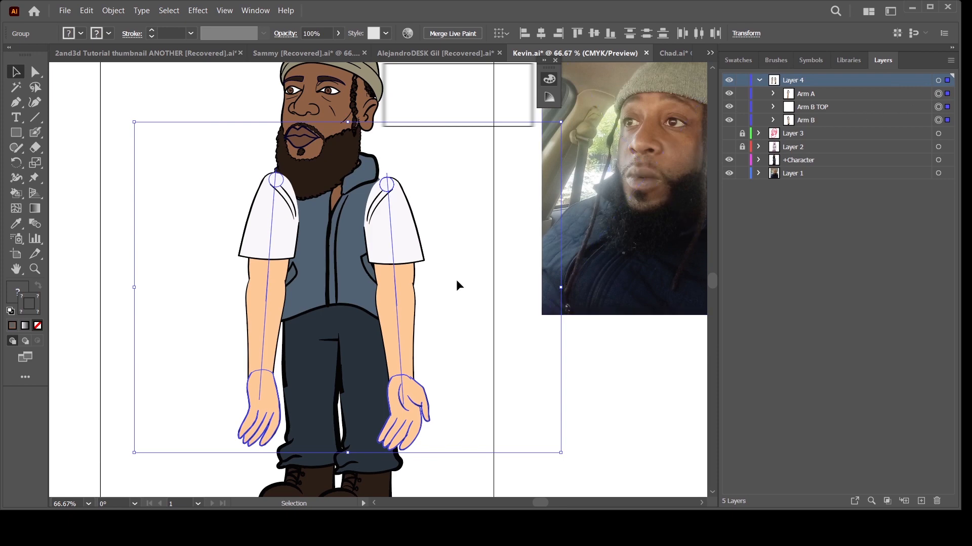
{"action": "left_click_drag", "start_coordinate": [561, 288], "coordinate": [467, 305]}
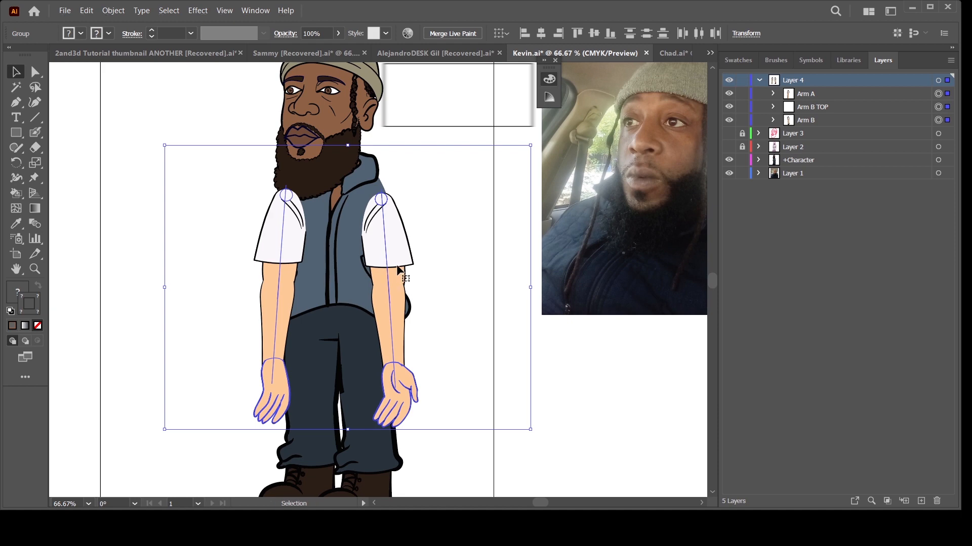
{"action": "left_click_drag", "start_coordinate": [394, 262], "coordinate": [454, 251]}
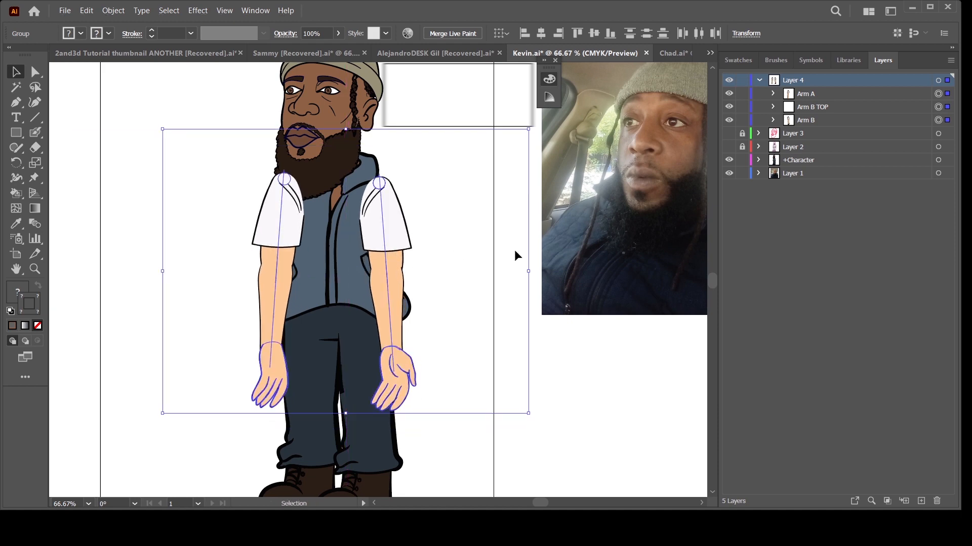
- Scale the pasted arms down slightly more about their centre and nudge them up to fit the character's body
{"action": "key", "text": "ctrl+minus"}
{"action": "key", "text": "ctrl+minus"}
{"action": "key", "text": "ctrl+plus"}
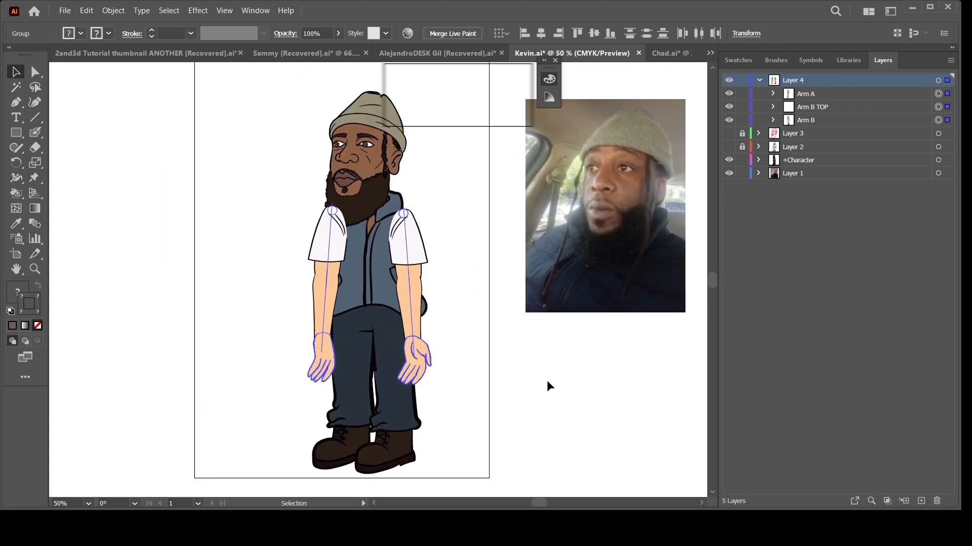
{"action": "key", "text": "ctrl+plus"}
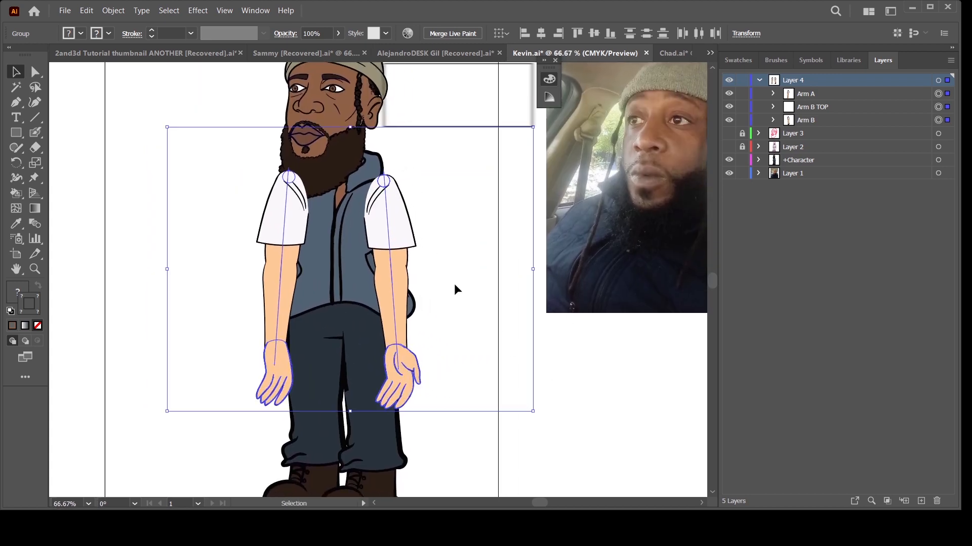
{"action": "left_click_drag", "start_coordinate": [527, 270], "coordinate": [511, 273]}
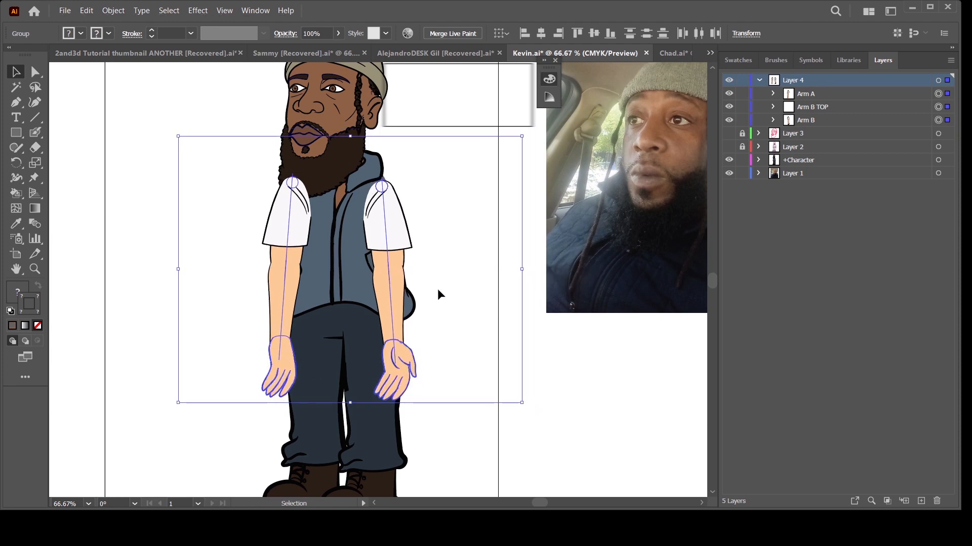
{"action": "mouse_move", "coordinate": [393, 274]}
{"action": "left_mouse_down"}
{"action": "mouse_move", "coordinate": [393, 266]}
{"action": "mouse_move", "coordinate": [393, 274]}
{"action": "left_mouse_up"}
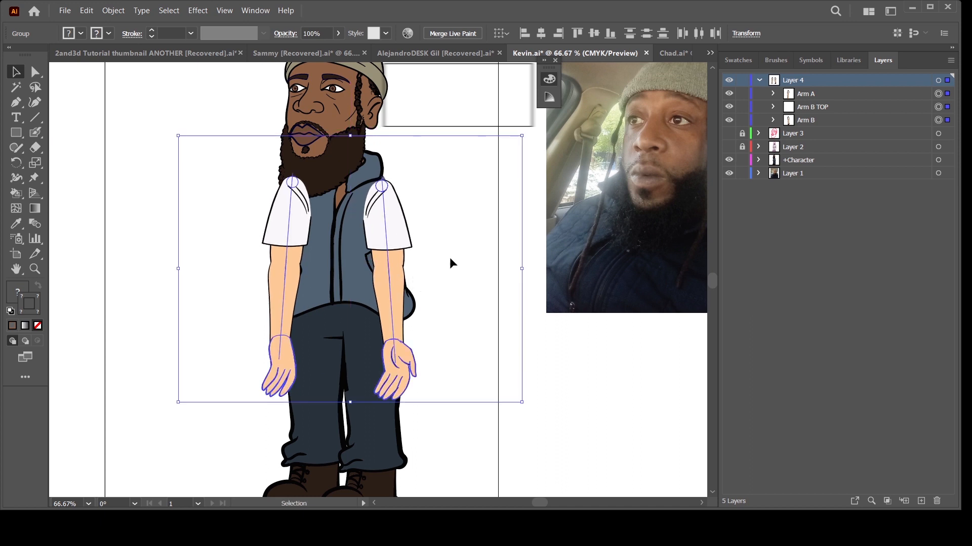
- Mirror the pair of arms in Layer 4 horizontally and move them about 32 pt left onto the character's shoulders
{"action": "key", "text": "ctrl+minus"}
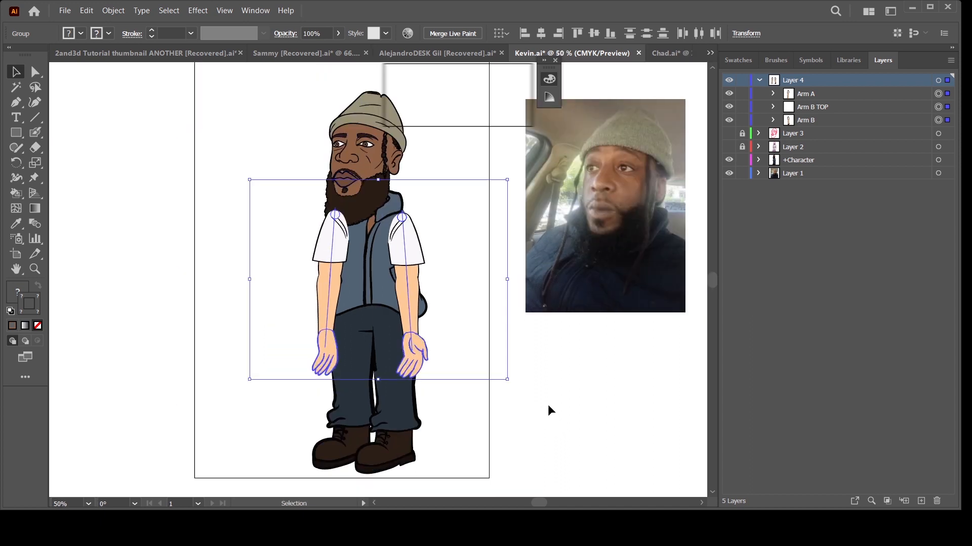
{"action": "left_click", "coordinate": [548, 408]}
{"action": "key", "text": "ctrl+equal"}
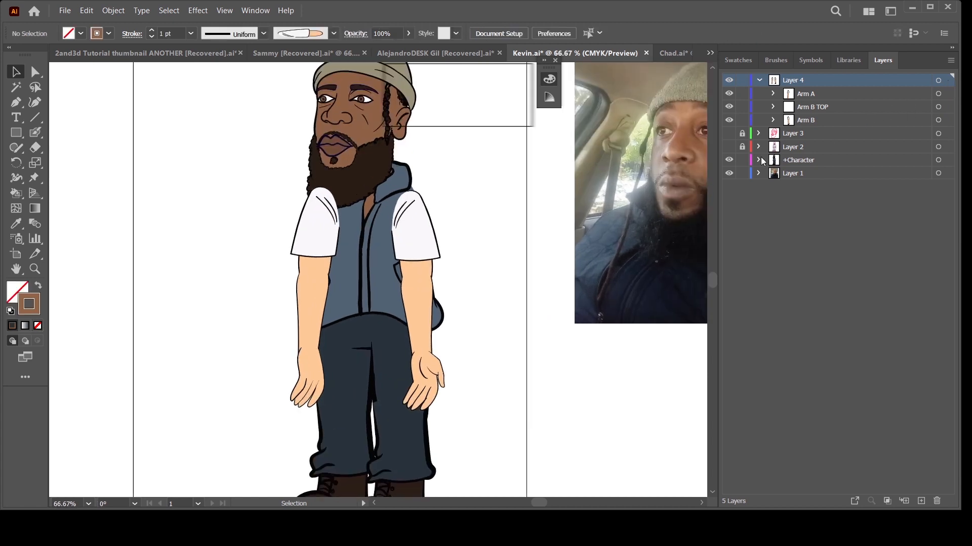
{"action": "left_click", "coordinate": [945, 80]}
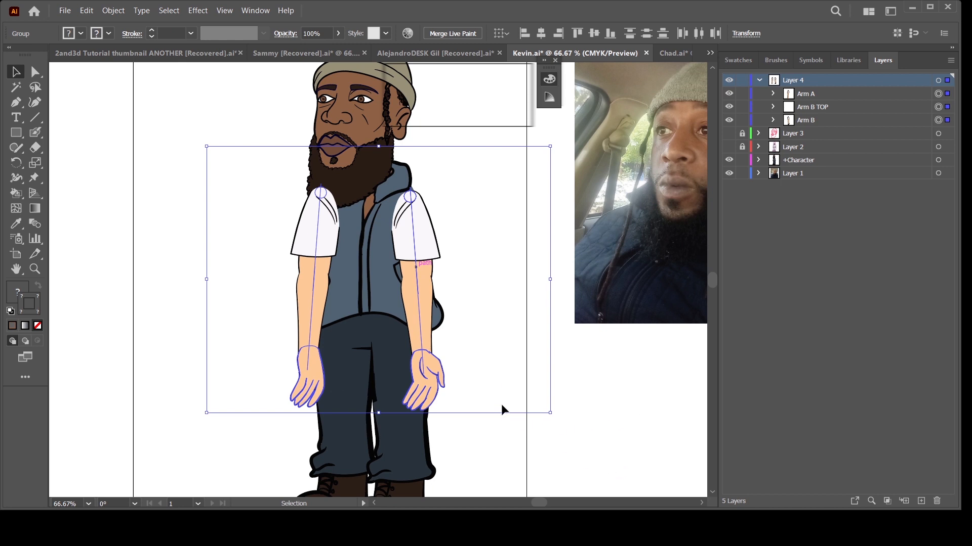
{"action": "key", "text": "ctrl+z"}
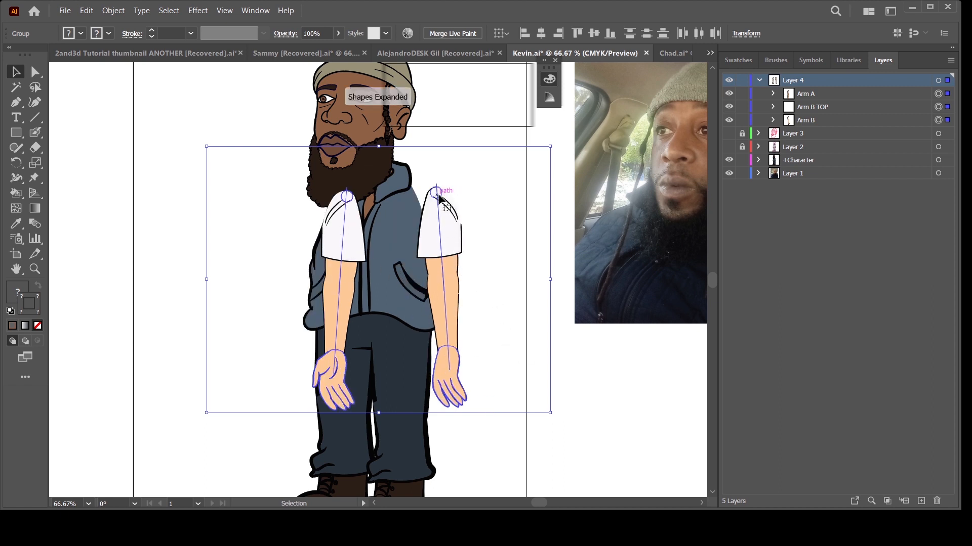
{"action": "left_click_drag", "start_coordinate": [435, 193], "coordinate": [409, 197]}
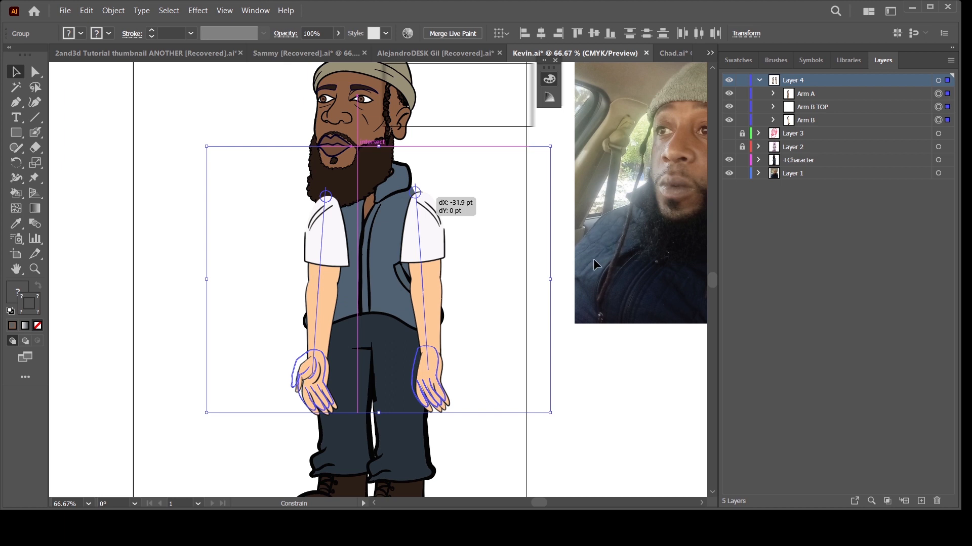
{"action": "left_click_drag", "start_coordinate": [534, 298], "coordinate": [534, 298]}
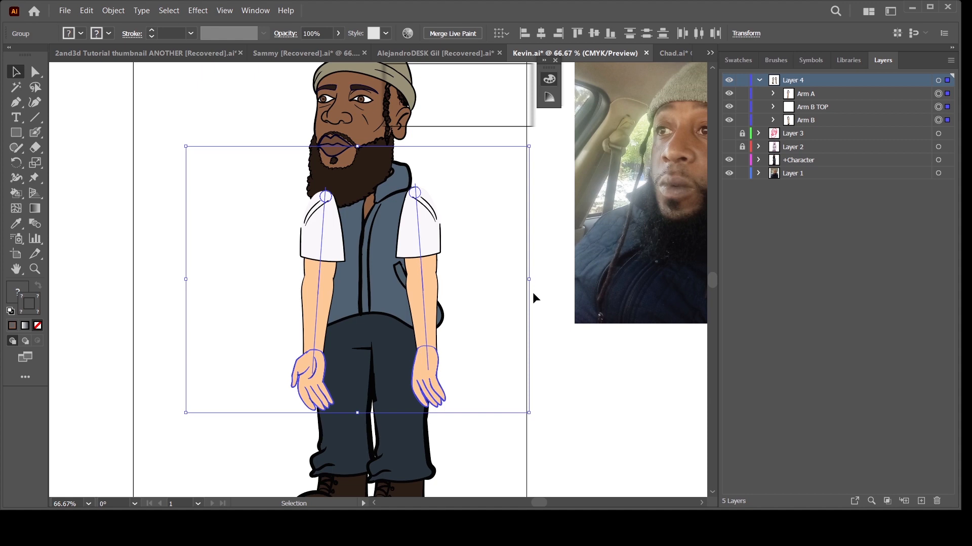
{"action": "key", "text": "ctrl+minus"}
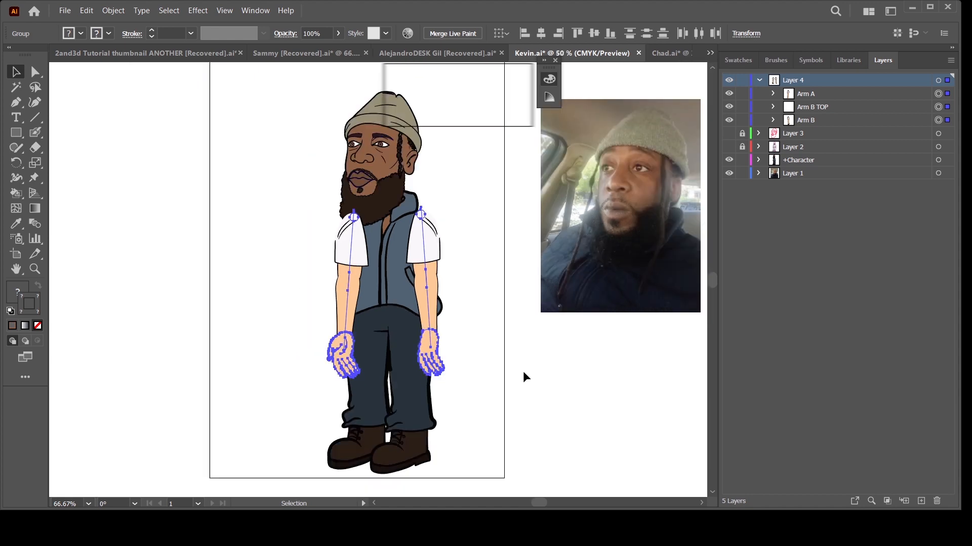
{"action": "left_click", "coordinate": [522, 362]}
{"action": "key", "text": "ctrl+plus"}
{"action": "key", "text": "ctrl+plus"}
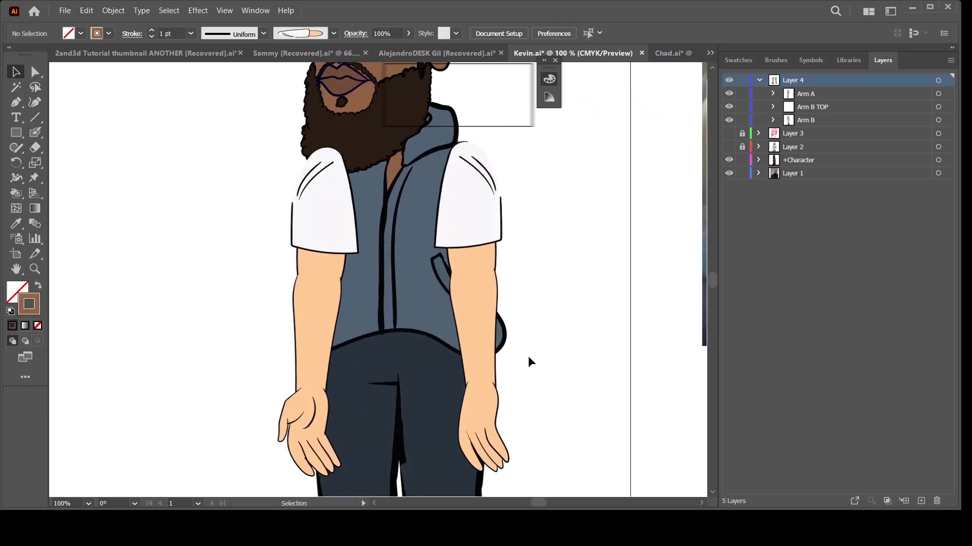
{"action": "key", "text": "space"}
{"action": "left_click_drag", "start_coordinate": [579, 338], "coordinate": [545, 319]}
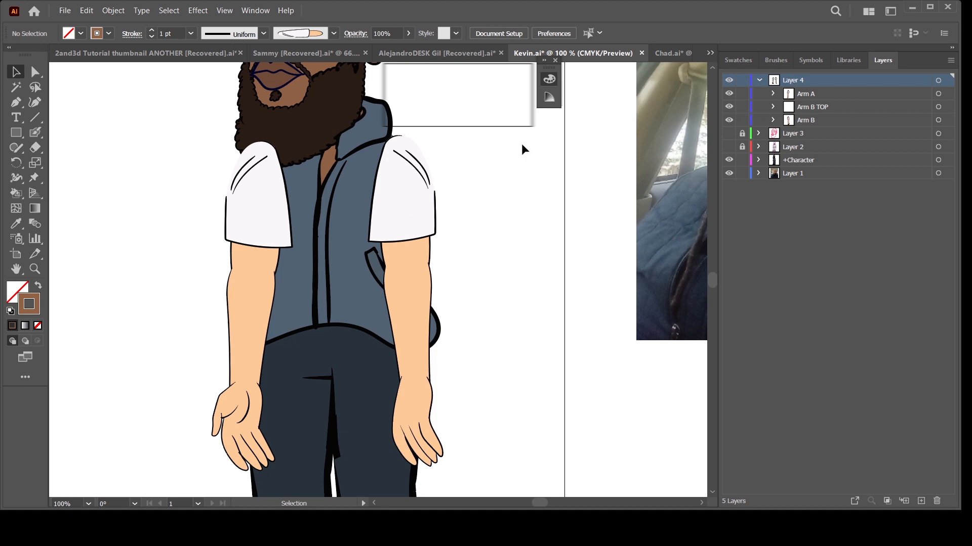
- Switch to the Sammy document and show the Character layer together with the arms, keeping Layer 2 hidden
{"action": "left_click", "coordinate": [407, 53]}
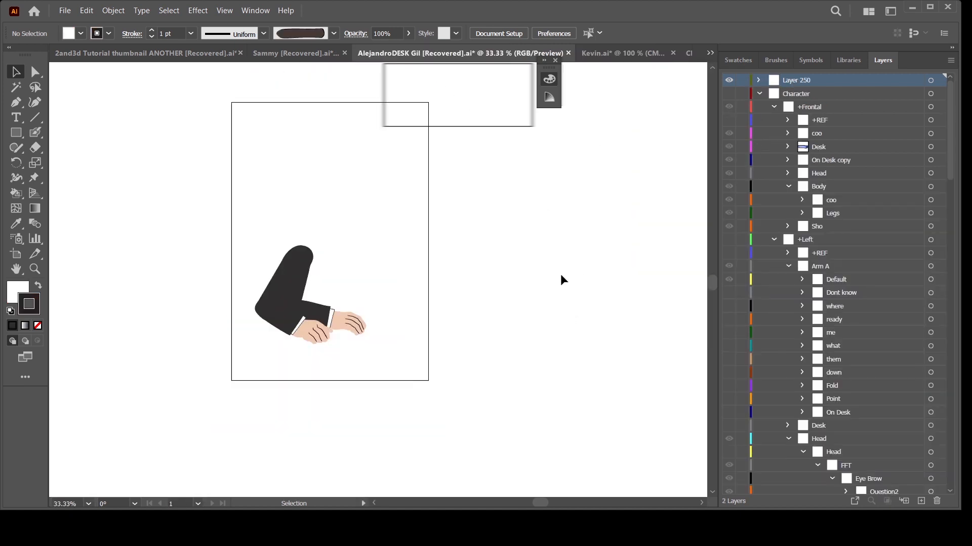
{"action": "left_click", "coordinate": [286, 53]}
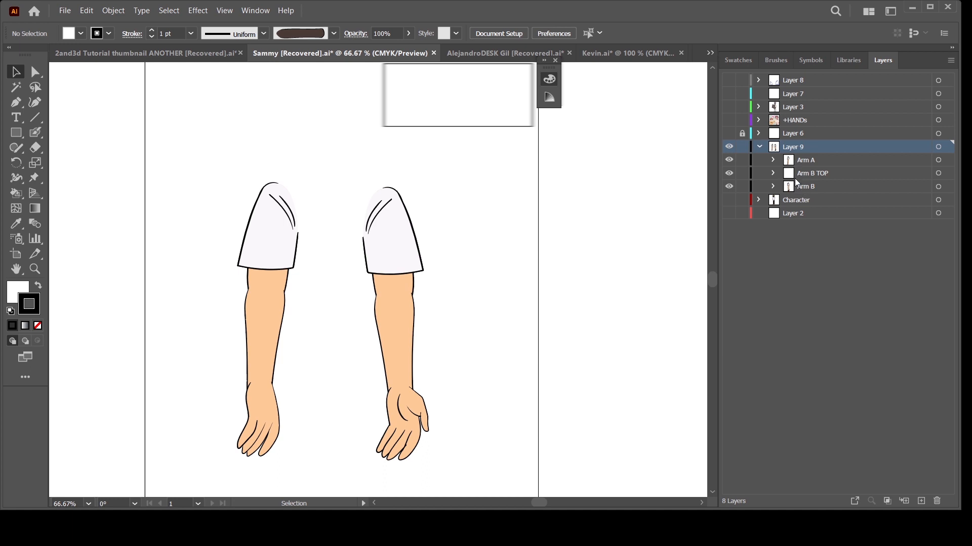
{"action": "left_click", "coordinate": [728, 200]}
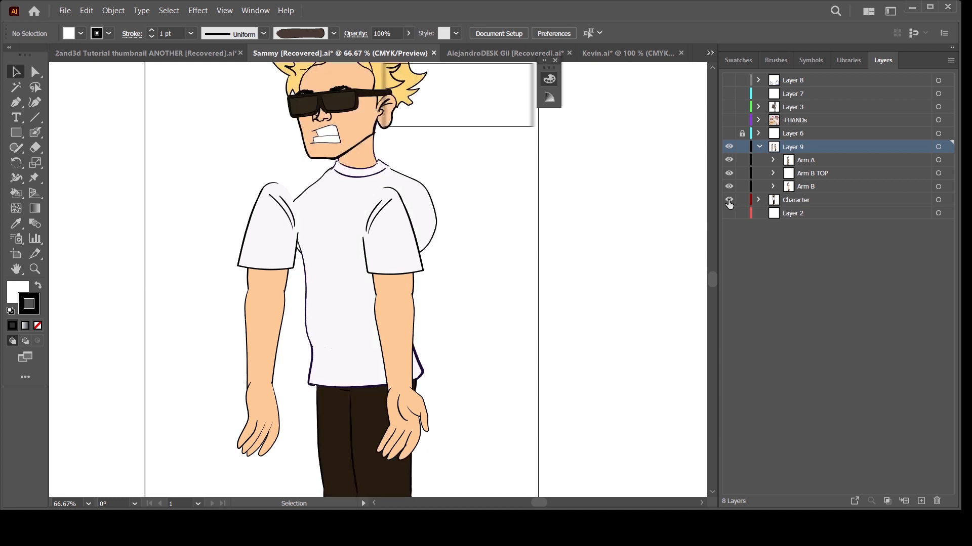
{"action": "left_click", "coordinate": [729, 201]}
{"action": "left_click", "coordinate": [729, 213]}
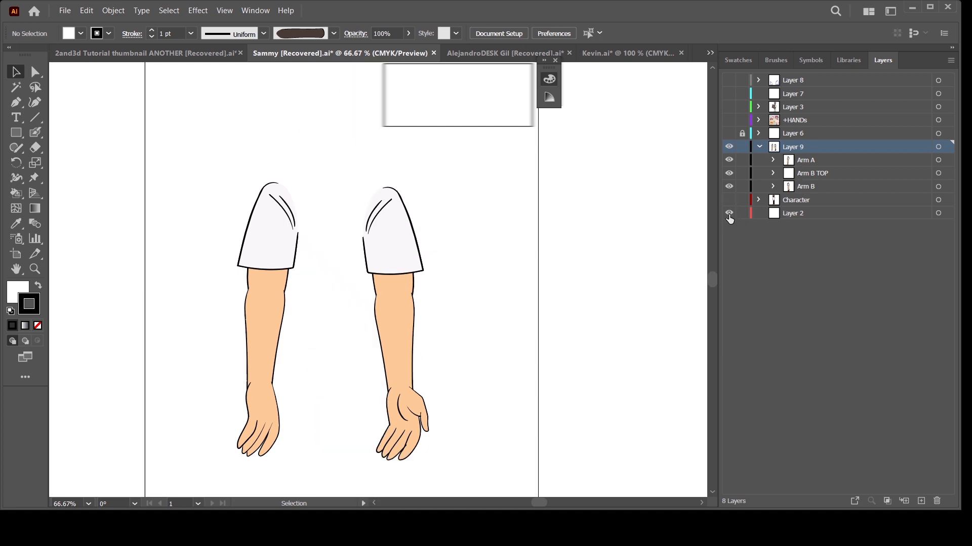
{"action": "left_click", "coordinate": [729, 214]}
{"action": "left_click", "coordinate": [730, 201]}
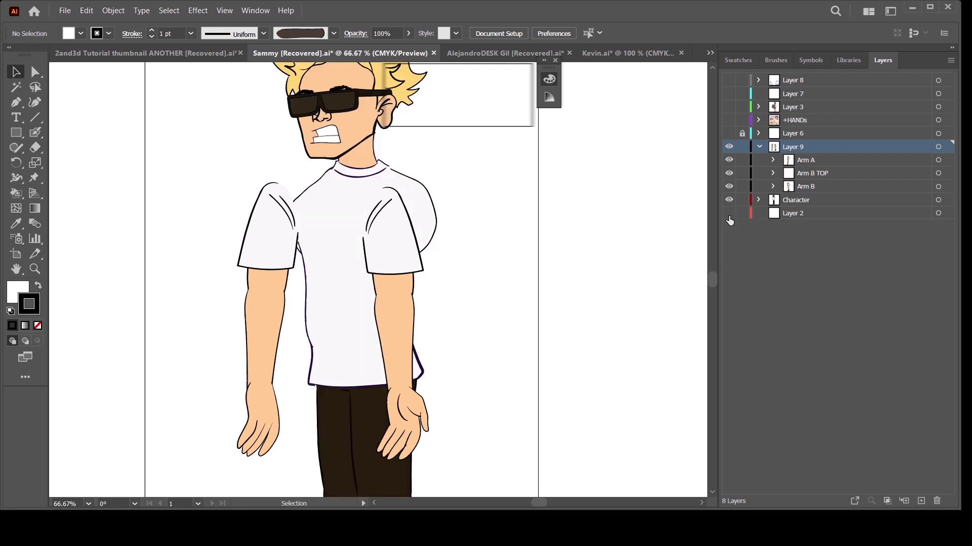
{"action": "left_click", "coordinate": [728, 200]}
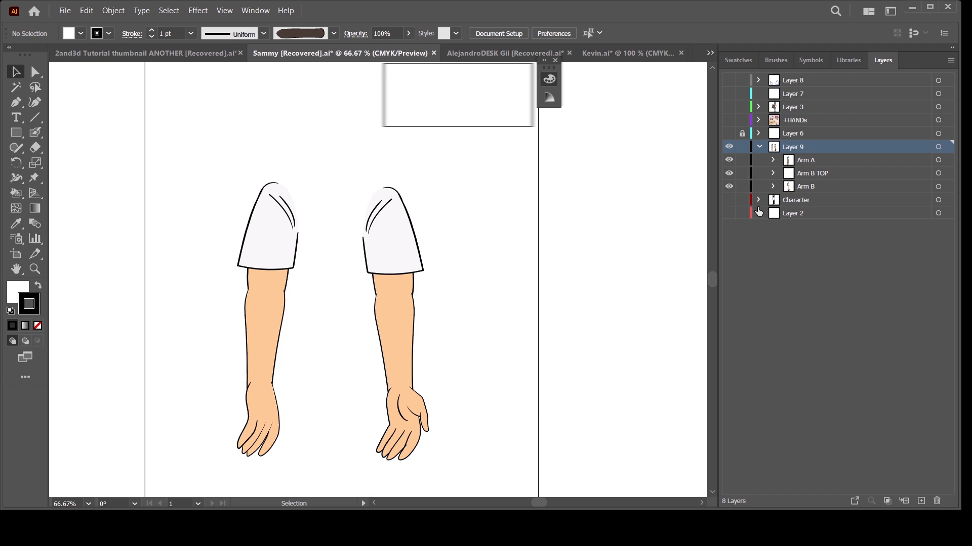
{"action": "left_click", "coordinate": [729, 214]}
{"action": "left_click", "coordinate": [729, 200]}
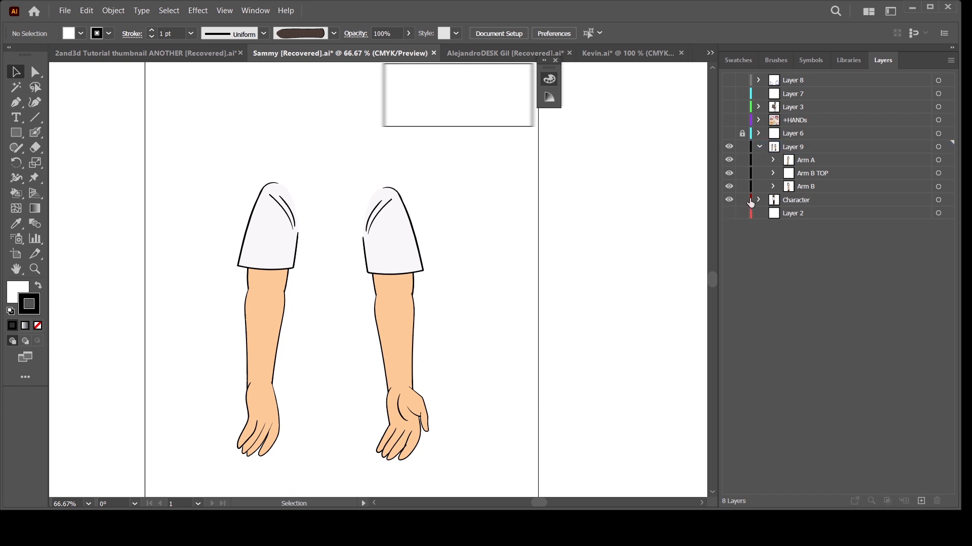
- Show the +REF sublayer of Character's +Right Side and copy its first group, the short sleeve with upper arm
{"action": "left_click", "coordinate": [759, 200]}
{"action": "left_click", "coordinate": [774, 213]}
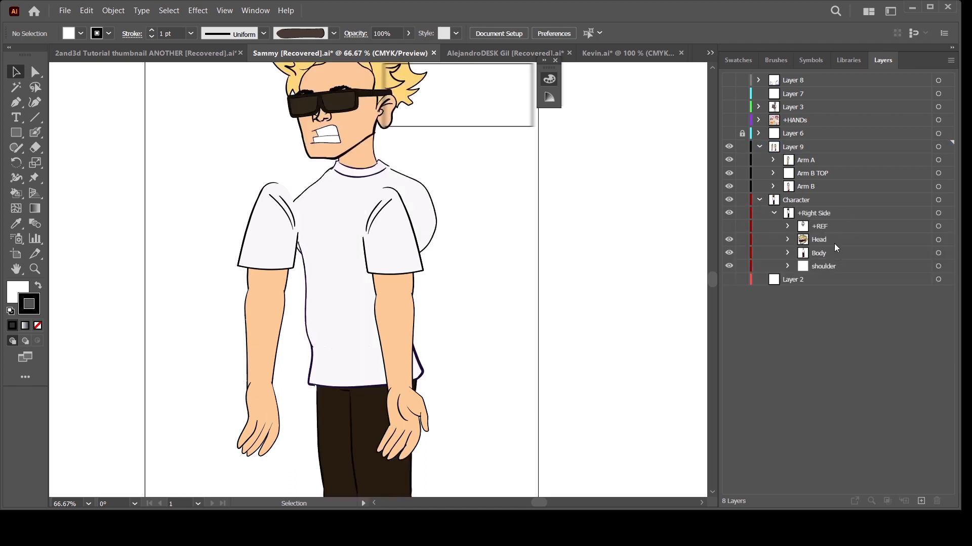
{"action": "left_click", "coordinate": [729, 227]}
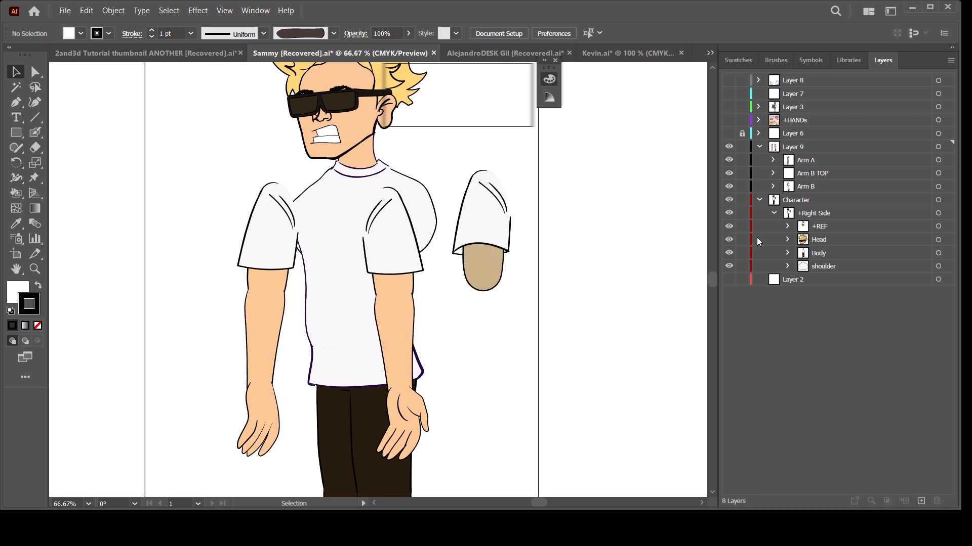
{"action": "left_click", "coordinate": [789, 226]}
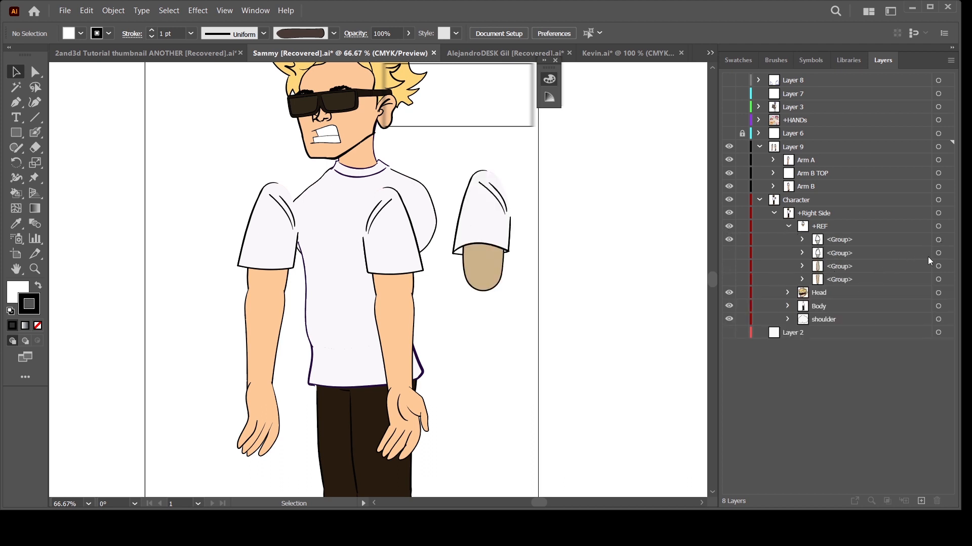
{"action": "left_click", "coordinate": [938, 240]}
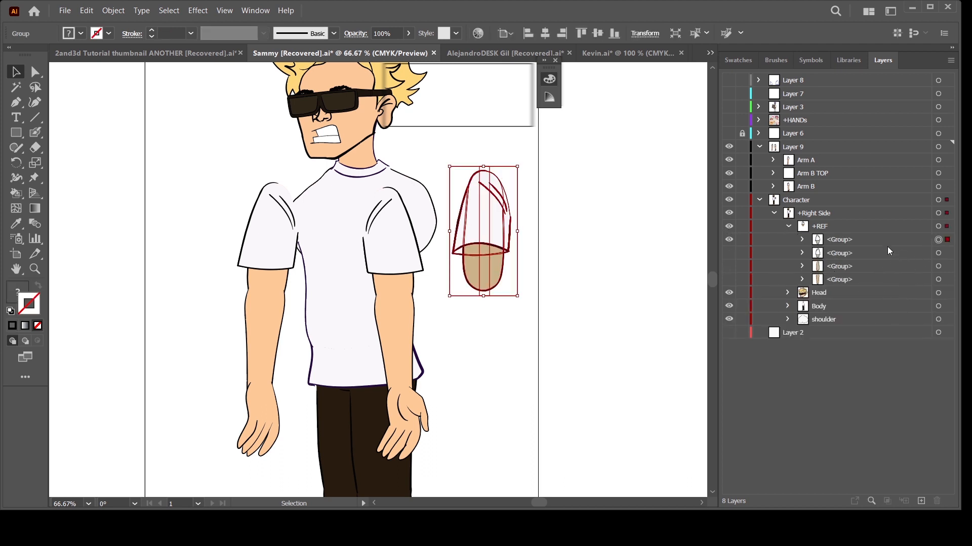
{"action": "key", "text": "a"}
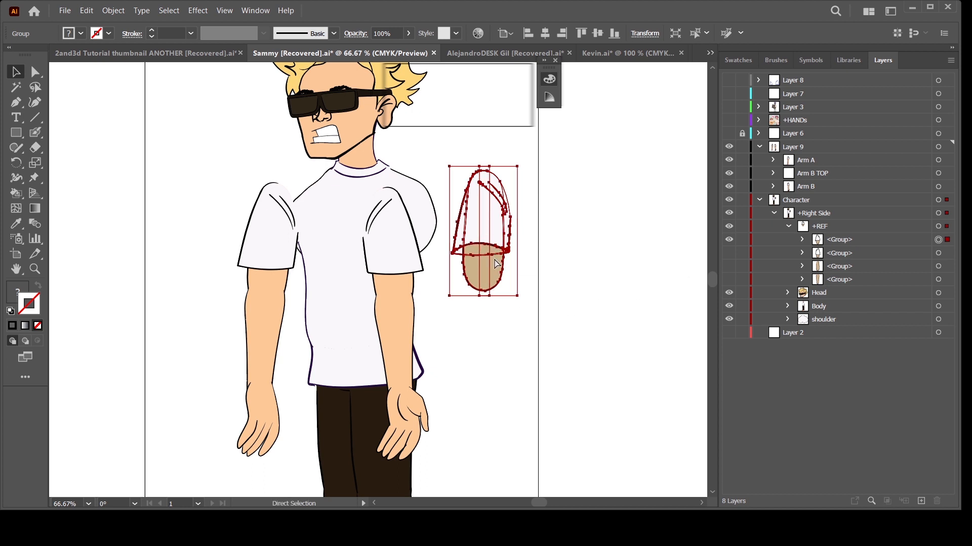
{"action": "key", "text": "v"}
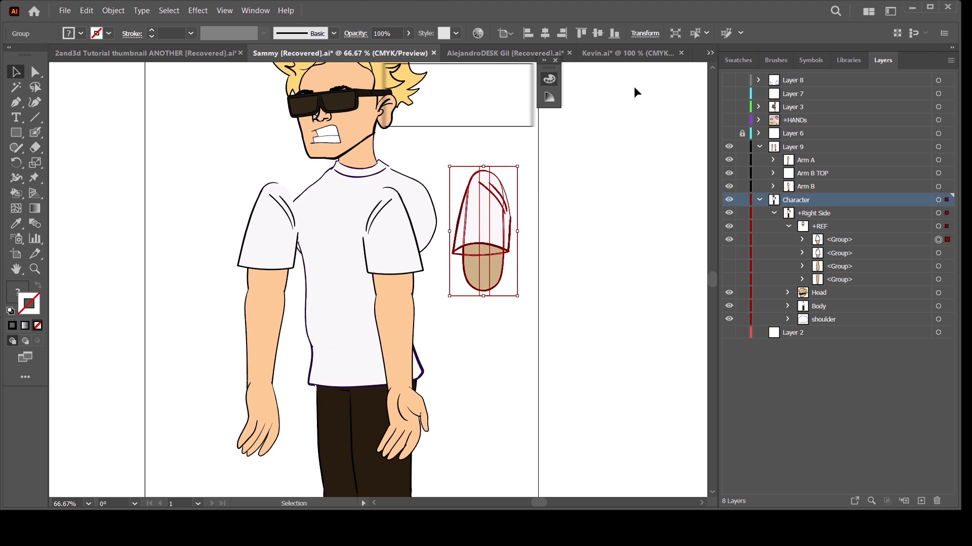
- Paste the sleeve and upper-arm group into Layer 4 of Kevin.ai and place it on the empty canvas right of the character
{"action": "left_click", "coordinate": [637, 53]}
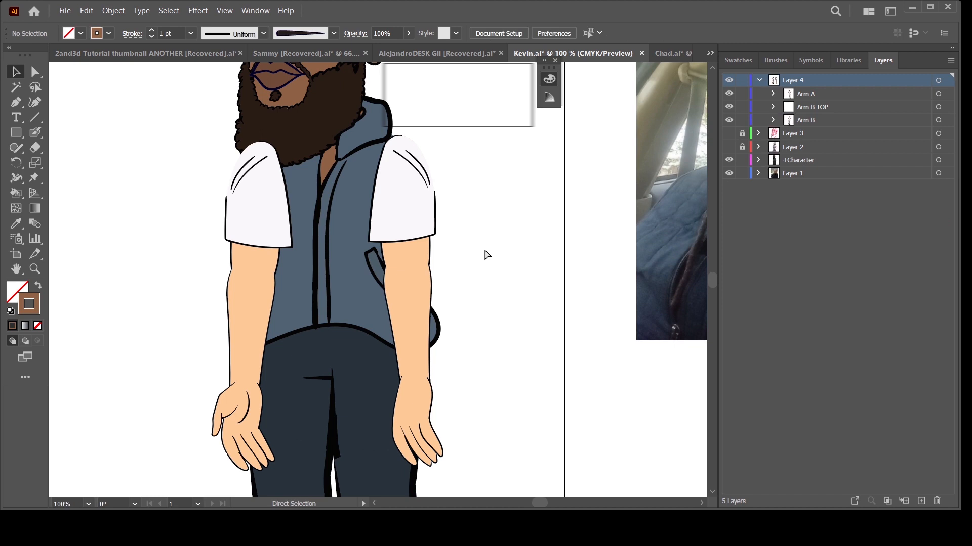
{"action": "key", "text": "ctrl+v"}
{"action": "key", "text": "v"}
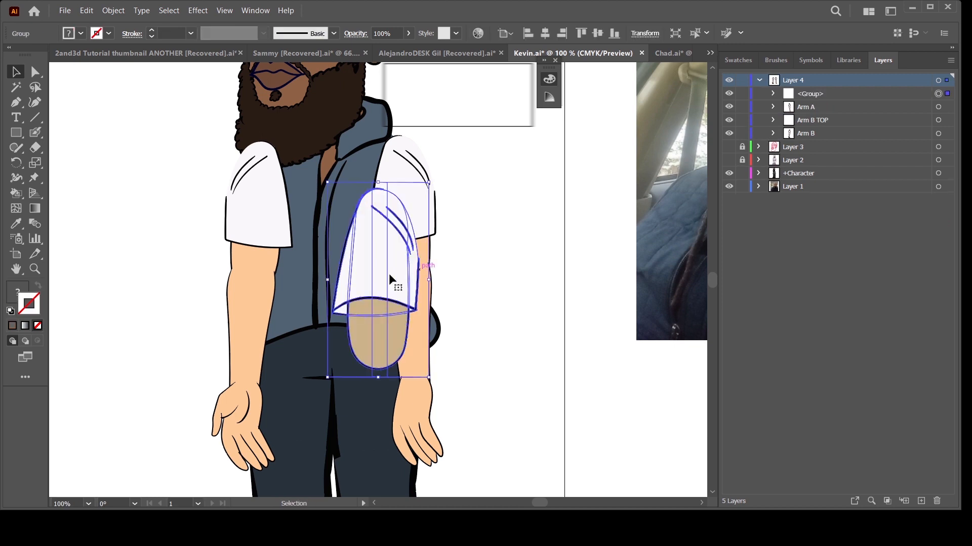
{"action": "left_click_drag", "start_coordinate": [389, 299], "coordinate": [471, 280]}
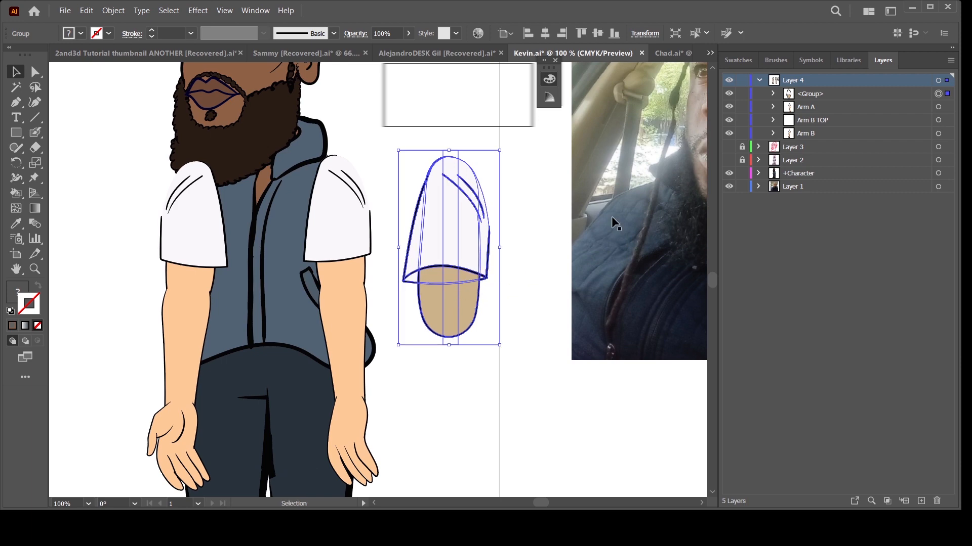
- Hide the Arm A, Arm B TOP and Arm B groups in Layer 4
{"action": "left_click_drag", "start_coordinate": [728, 107], "coordinate": [729, 134]}
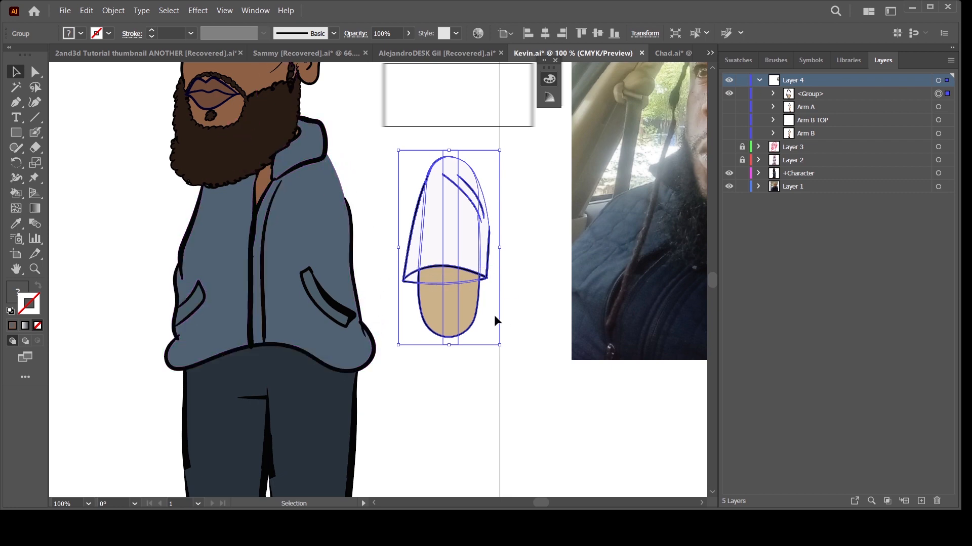
{"action": "key", "text": "ctrl+minus"}
{"action": "left_click_drag", "start_coordinate": [464, 373], "coordinate": [464, 340]}
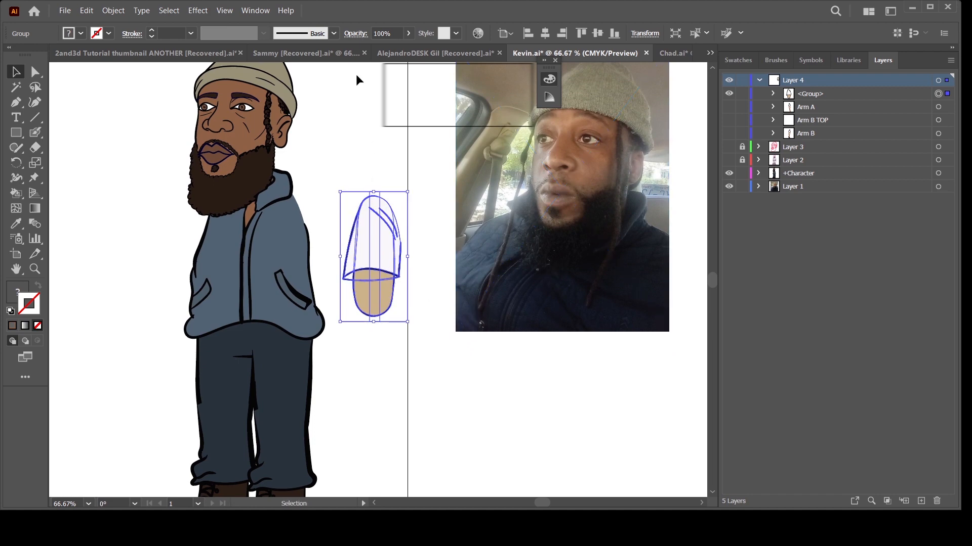
- In the Sammy document, show the last group of +REF, the tapered forearm, and copy it
{"action": "left_click", "coordinate": [303, 53]}
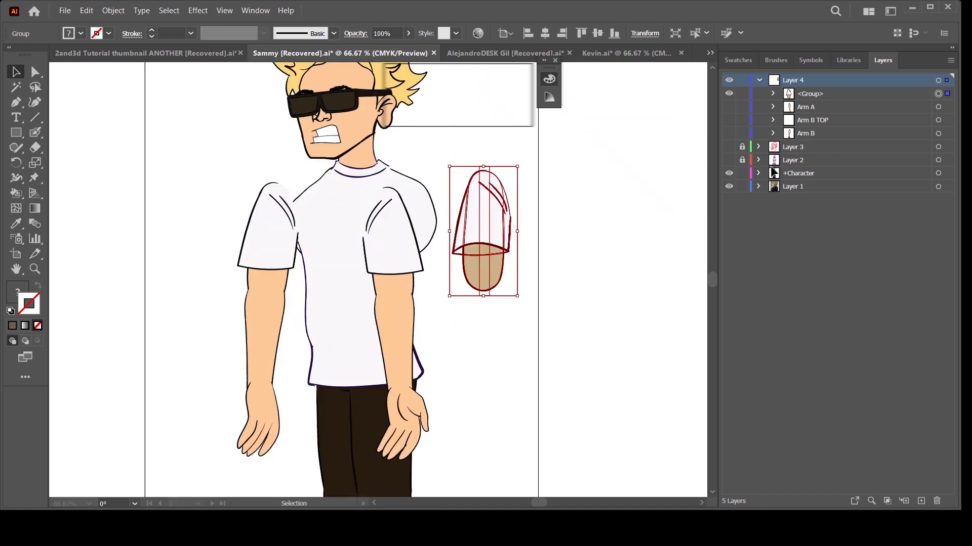
{"action": "left_click", "coordinate": [730, 267]}
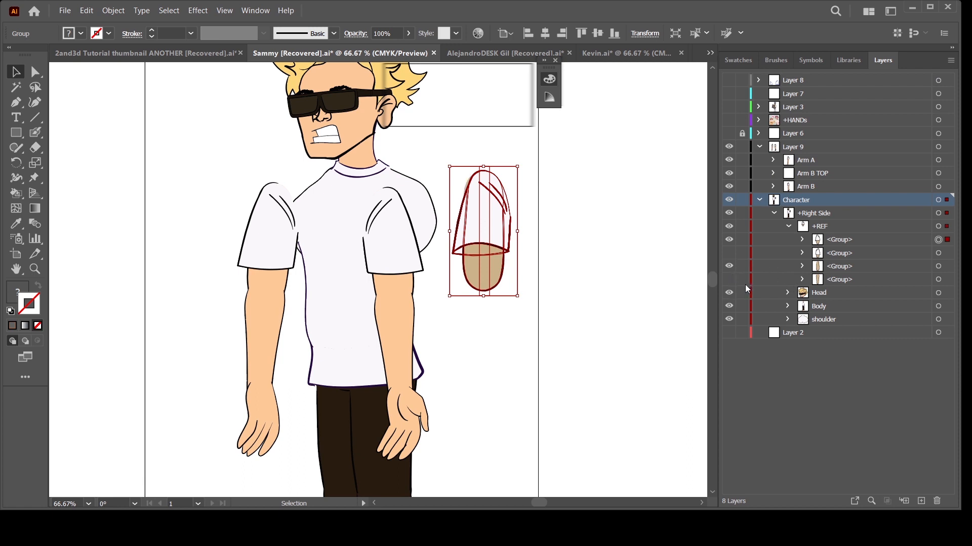
{"action": "left_click", "coordinate": [729, 280]}
{"action": "left_click", "coordinate": [729, 266]}
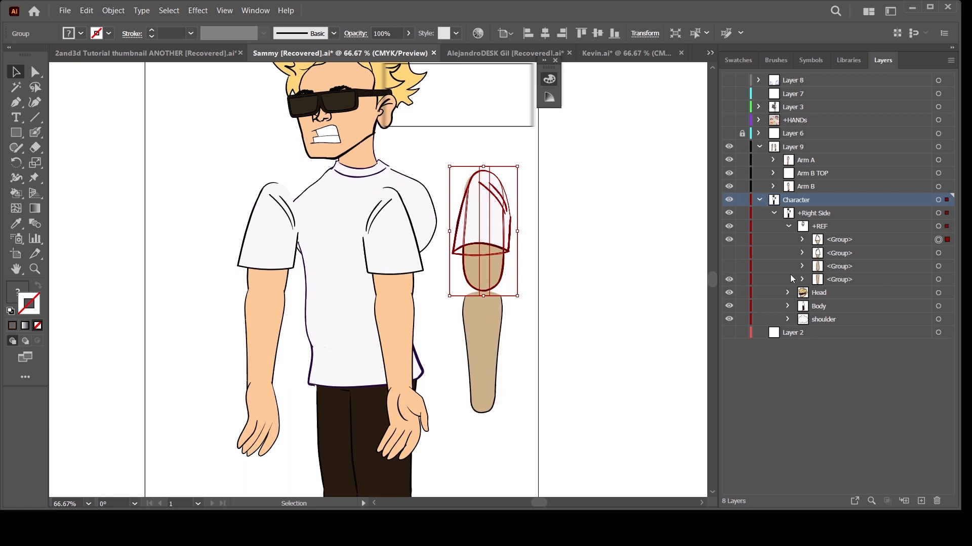
{"action": "left_click", "coordinate": [938, 279]}
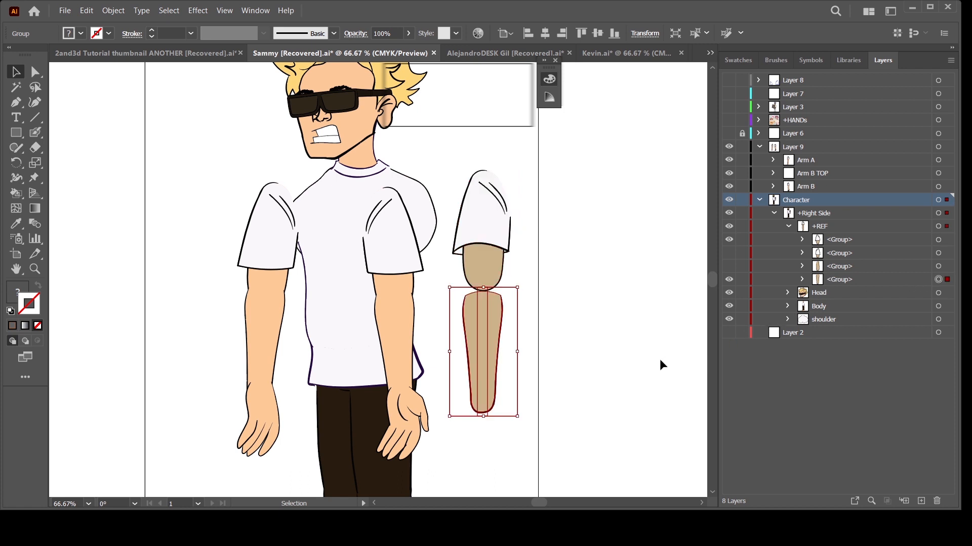
{"action": "key", "text": "a"}
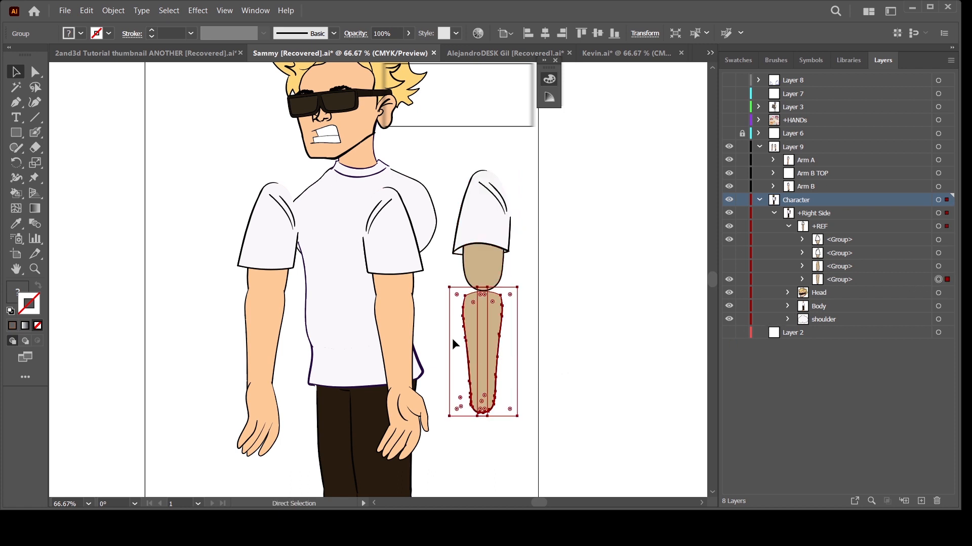
{"action": "key", "text": "v"}
- Paste the forearm group into Layer 4 of Kevin.ai and place it directly below the sleeve and upper-arm piece
{"action": "left_click", "coordinate": [626, 53]}
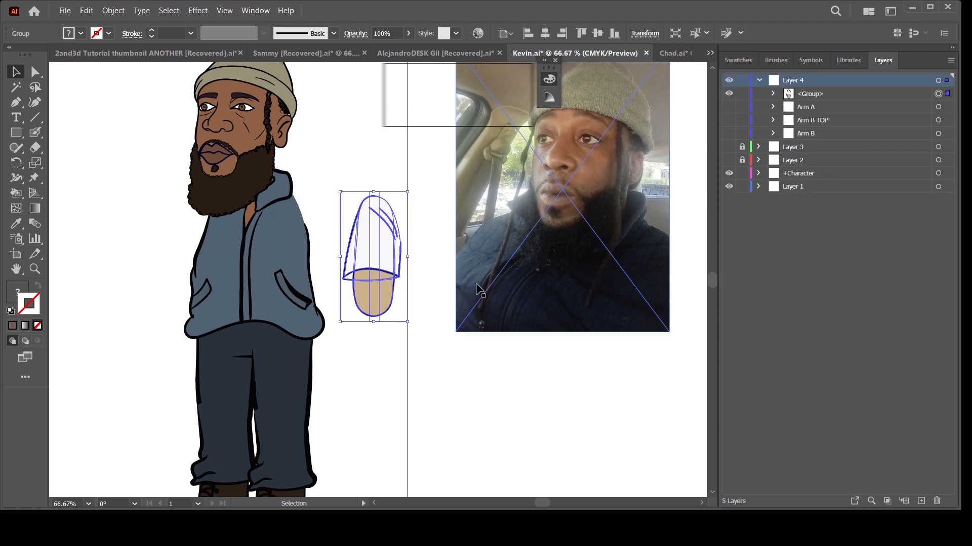
{"action": "key", "text": "a"}
{"action": "key", "text": "ctrl+v"}
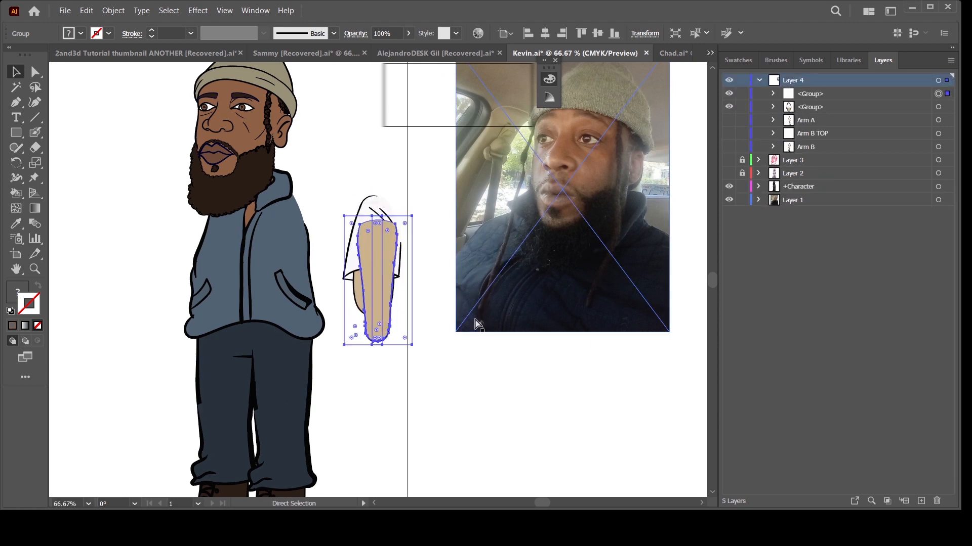
{"action": "left_click_drag", "start_coordinate": [379, 297], "coordinate": [376, 390]}
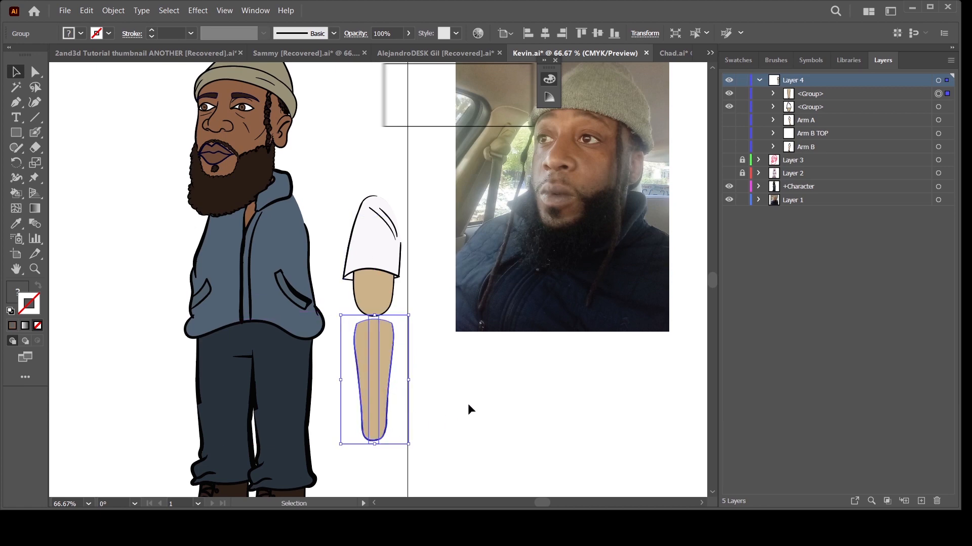
- Deselect the forearm and isolate Layer 4 for editing
{"action": "left_click", "coordinate": [471, 405]}
{"action": "scroll", "coordinate": [468, 379], "scroll_direction": "down", "scroll_amount": 3}
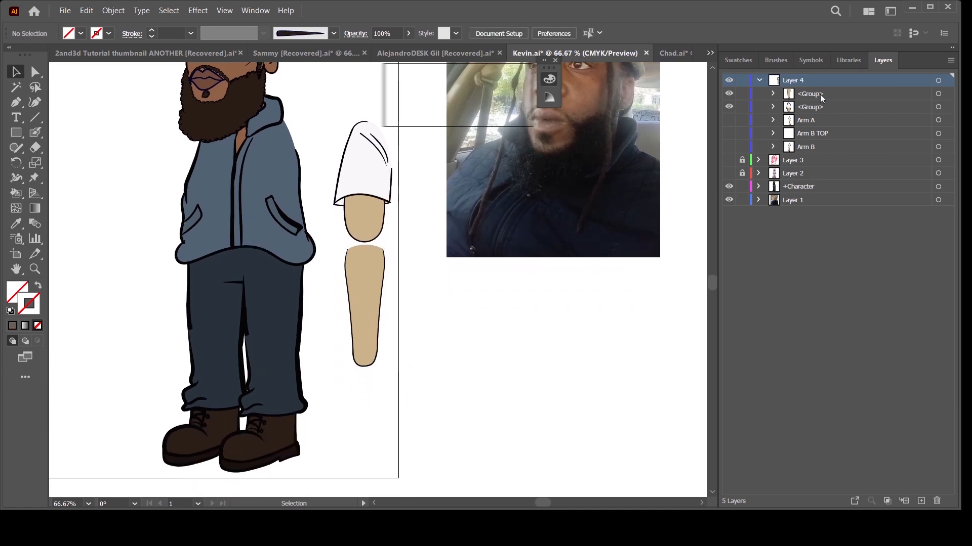
{"action": "left_click", "coordinate": [820, 94]}
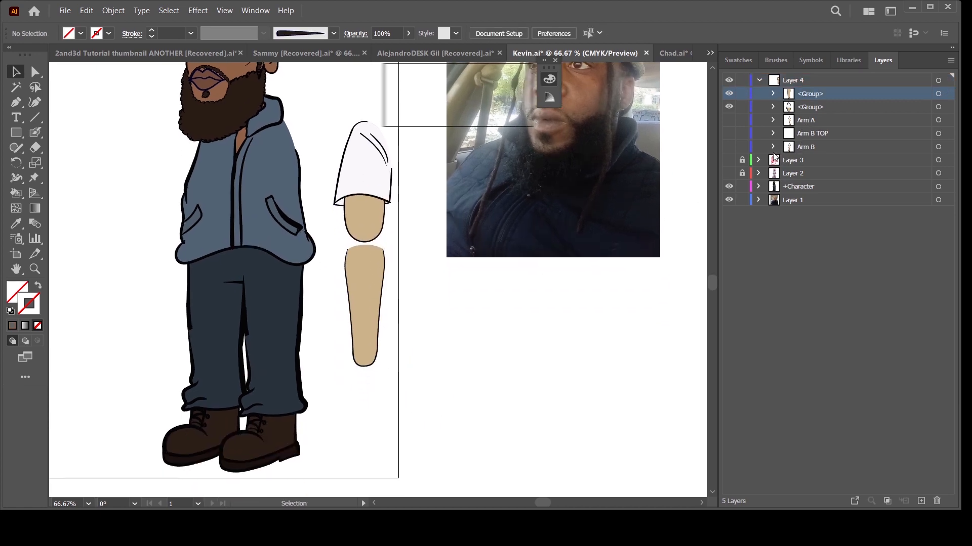
{"action": "left_click", "coordinate": [824, 79]}
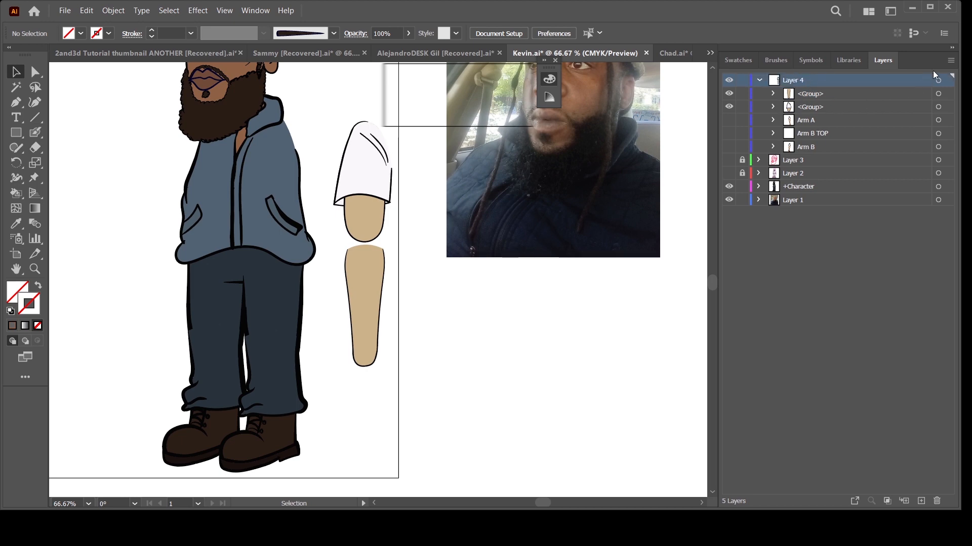
{"action": "left_click", "coordinate": [867, 154]}
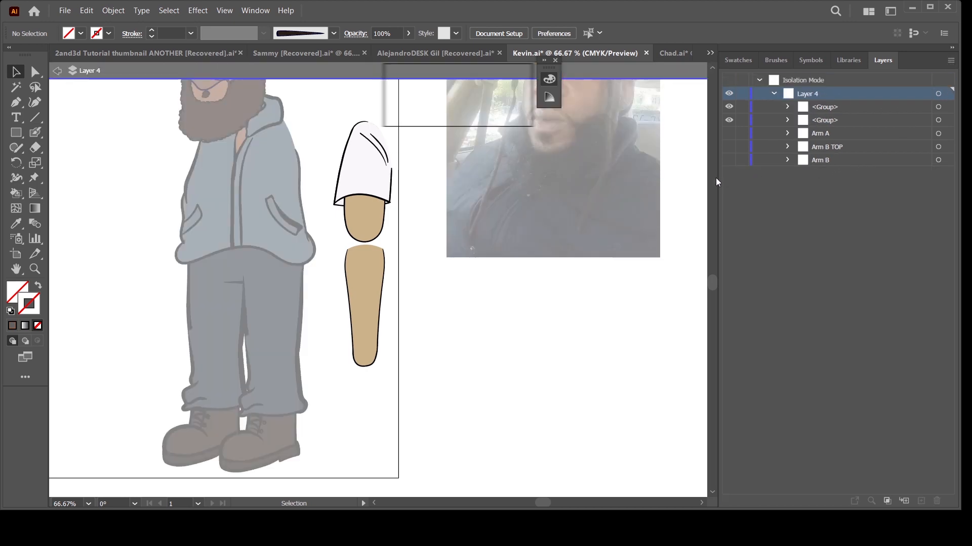
- Hide the forearm group and expand the sleeve and upper-arm group to reach its parts
{"action": "left_click", "coordinate": [38, 133]}
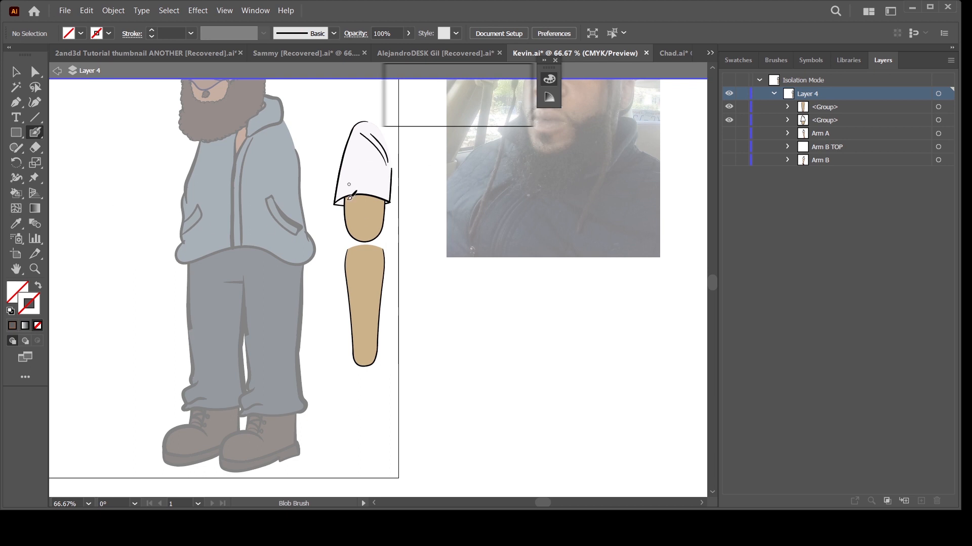
{"action": "left_click_drag", "start_coordinate": [433, 279], "coordinate": [423, 369]}
{"action": "key", "text": "ctrl+="}
{"action": "key", "text": "ctrl+="}
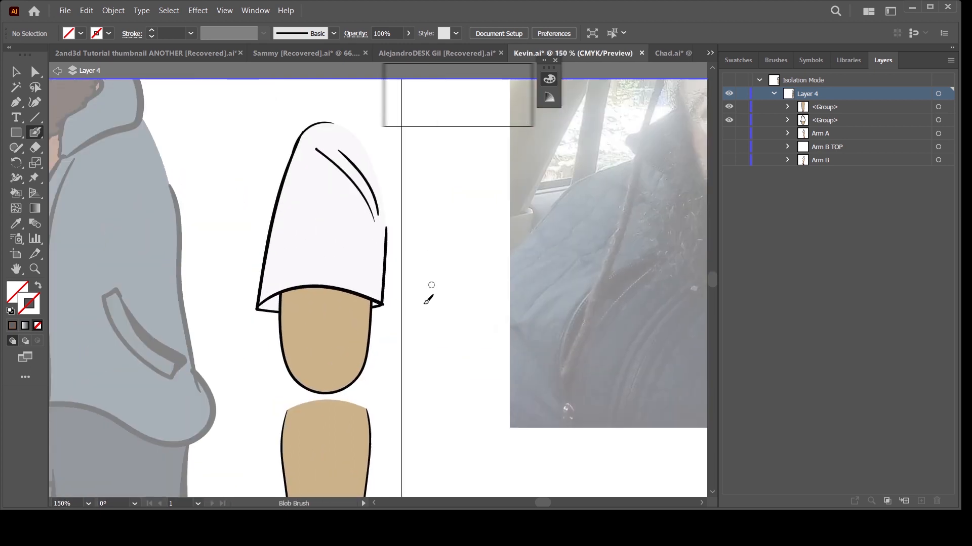
{"action": "left_click_drag", "start_coordinate": [432, 284], "coordinate": [435, 312]}
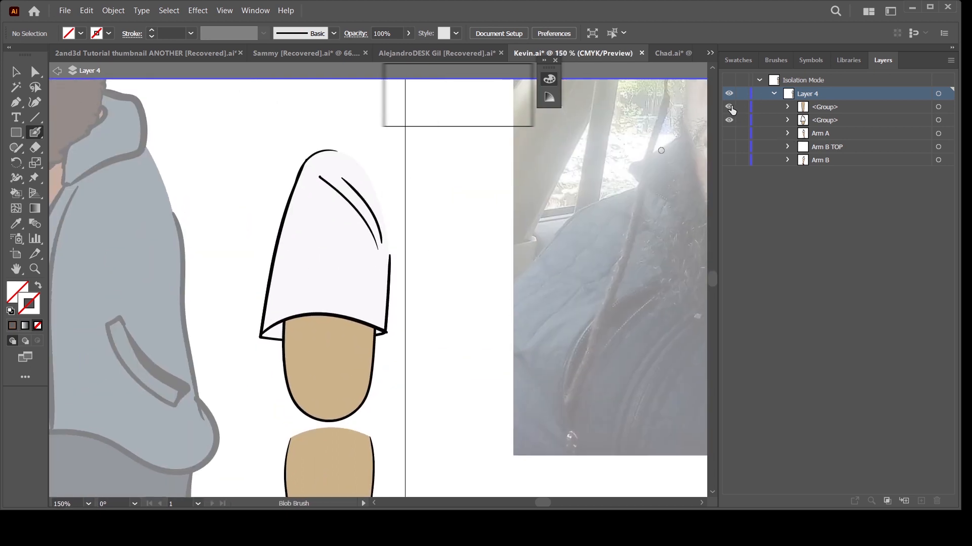
{"action": "left_click", "coordinate": [729, 107]}
{"action": "left_click", "coordinate": [788, 120]}
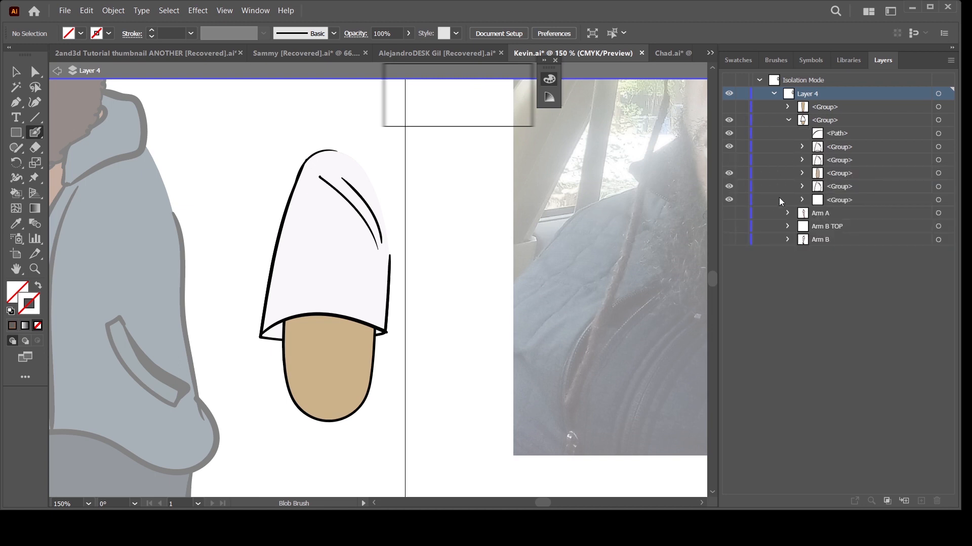
- Hide the front and back sleeve groups so only the bare upper arm is shown
{"action": "left_click", "coordinate": [728, 146]}
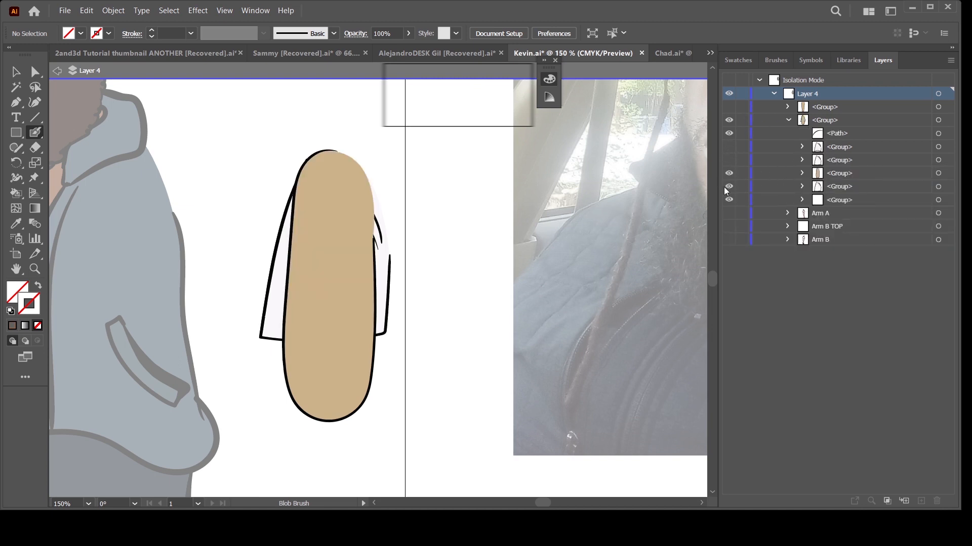
{"action": "left_click", "coordinate": [728, 200]}
{"action": "left_click", "coordinate": [730, 191]}
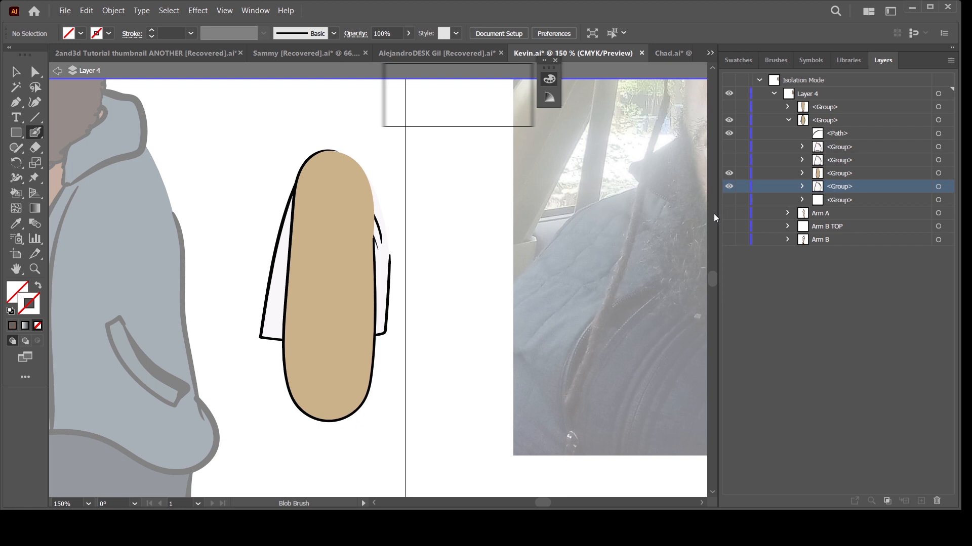
{"action": "key", "text": "ctrl+alt+3"}
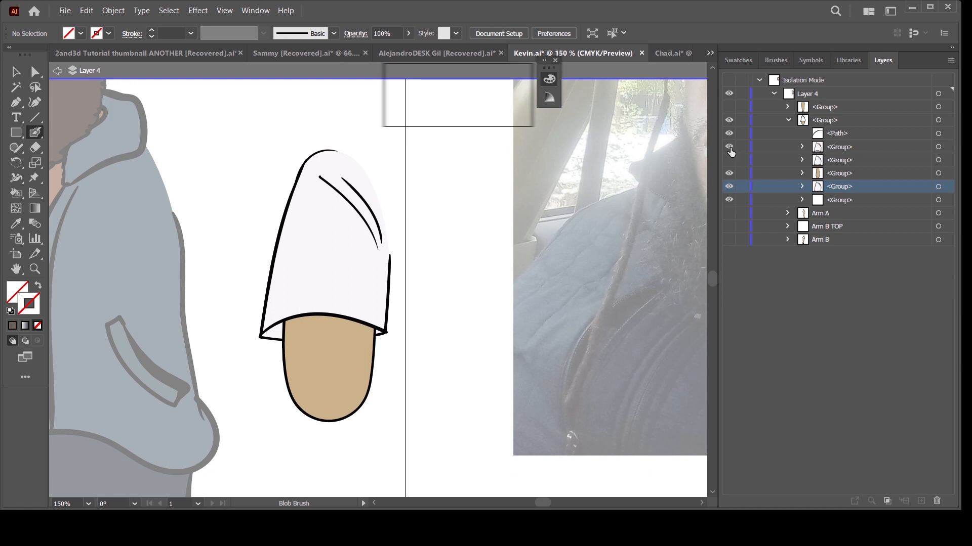
{"action": "left_click_drag", "start_coordinate": [729, 148], "coordinate": [729, 161]}
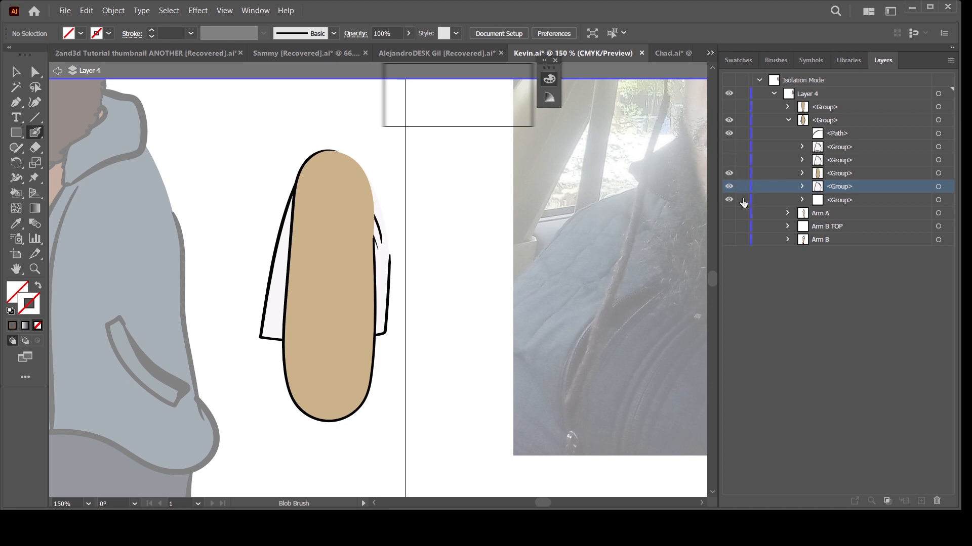
{"action": "left_click", "coordinate": [729, 187]}
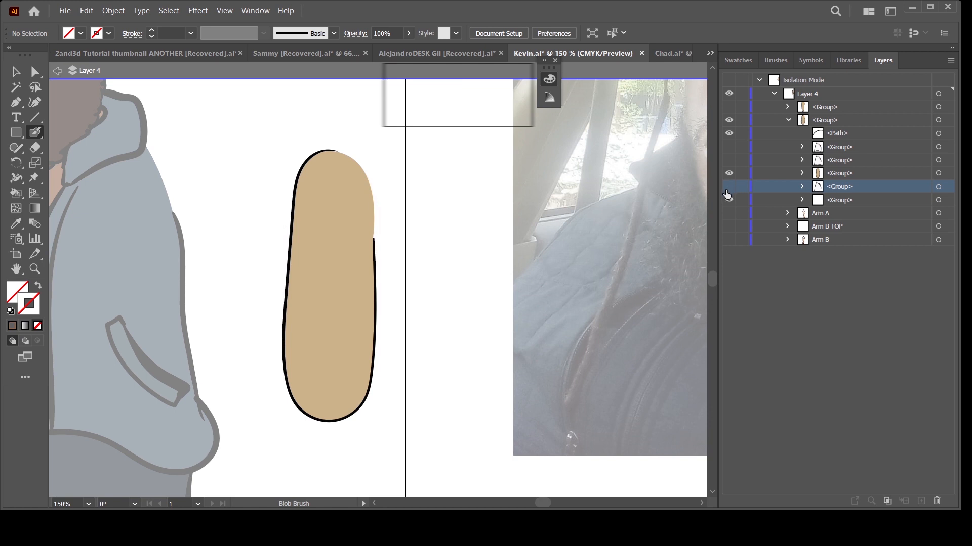
- Set up the Blob Brush with a black stroke and no fill, and lock the upper-arm group
{"action": "key", "text": "ctrl+minus"}
{"action": "scroll", "coordinate": [449, 314], "scroll_direction": "down", "scroll_amount": 1}
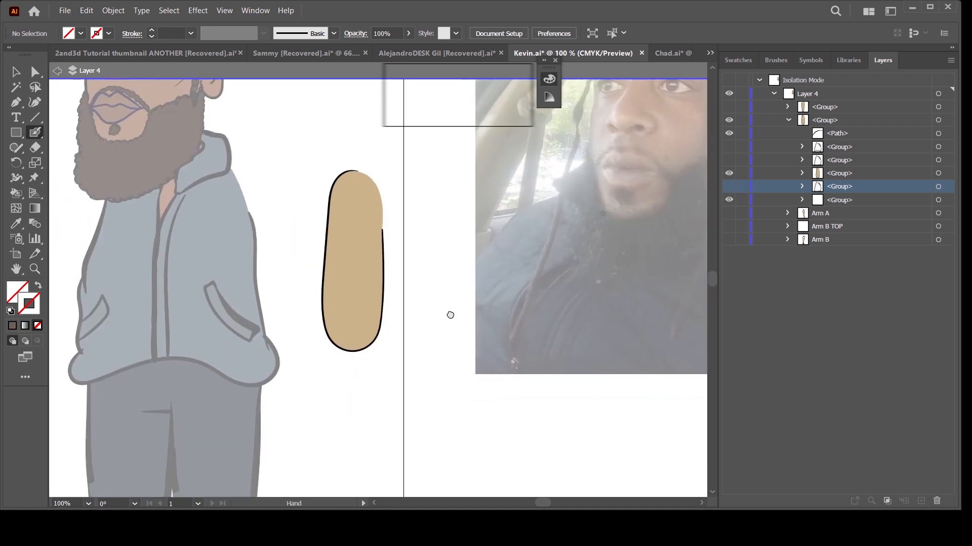
{"action": "left_click", "coordinate": [35, 72]}
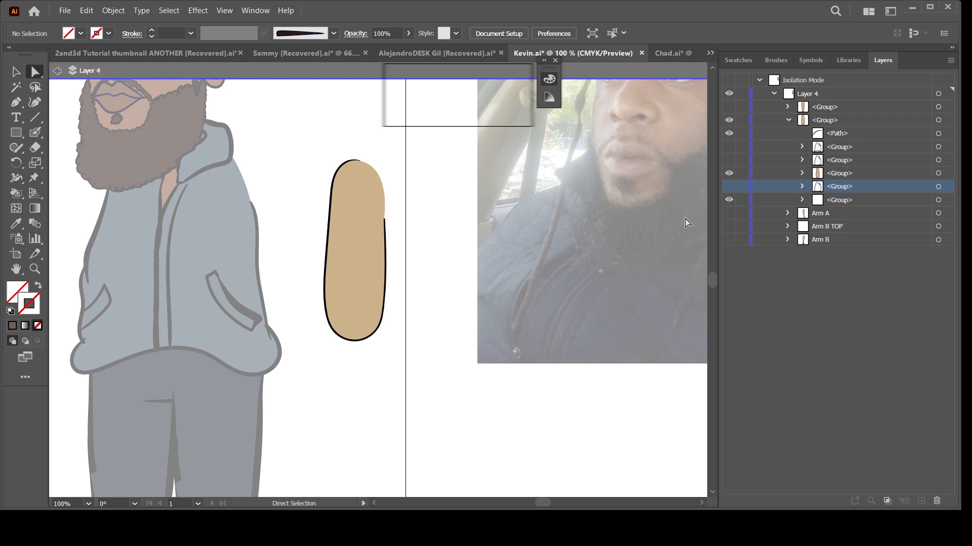
{"action": "key", "text": "shift+b"}
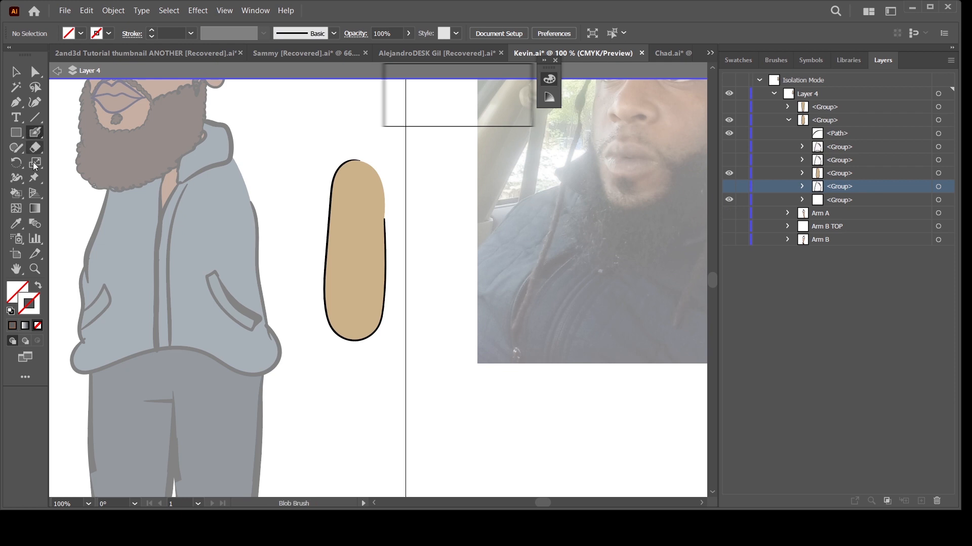
{"action": "left_click", "coordinate": [13, 325]}
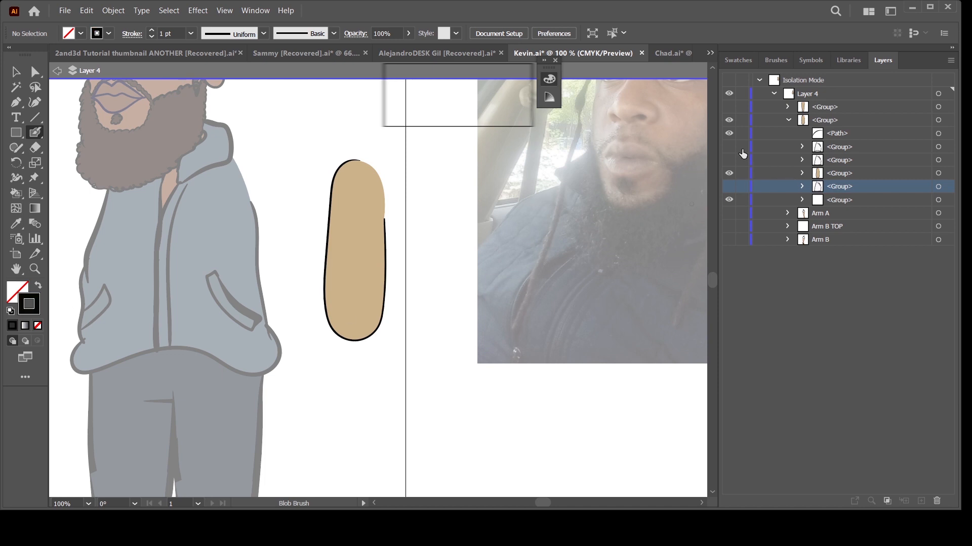
{"action": "left_click", "coordinate": [742, 121]}
{"action": "left_click_drag", "start_coordinate": [553, 319], "coordinate": [542, 311]}
{"action": "key", "text": "ctrl+plus"}
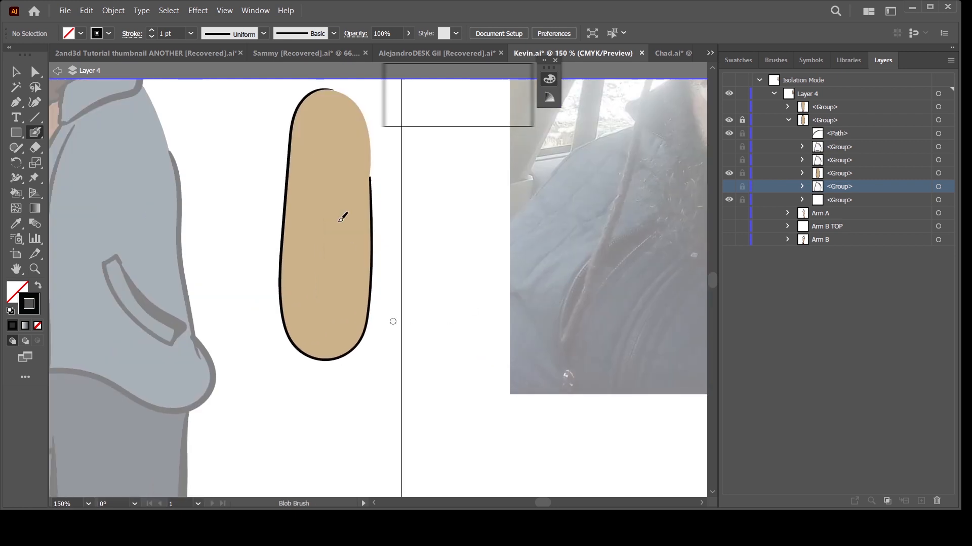
{"action": "left_click_drag", "start_coordinate": [347, 185], "coordinate": [329, 243]}
{"action": "left_click_drag", "start_coordinate": [127, 240], "coordinate": [193, 236]}
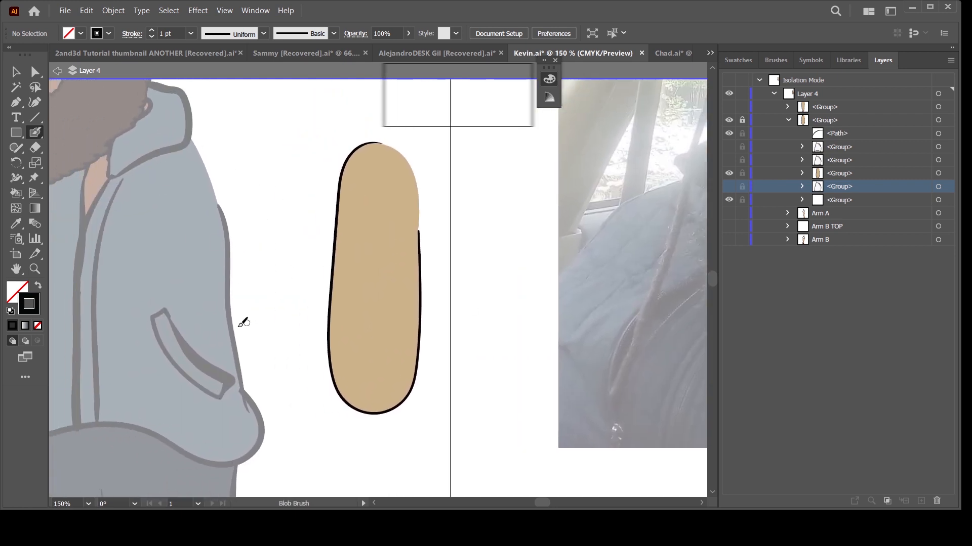
{"action": "left_click_drag", "start_coordinate": [376, 208], "coordinate": [341, 217]}
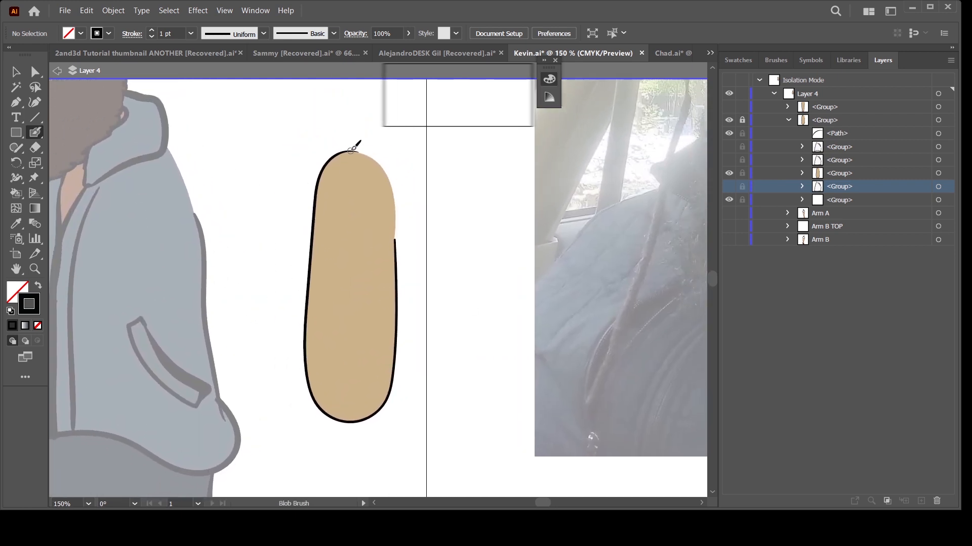
{"action": "mouse_move", "coordinate": [346, 150]}
{"action": "left_mouse_down"}
{"action": "mouse_move", "coordinate": [321, 166]}
{"action": "mouse_move", "coordinate": [306, 205]}
{"action": "mouse_move", "coordinate": [283, 361]}
{"action": "left_mouse_up"}
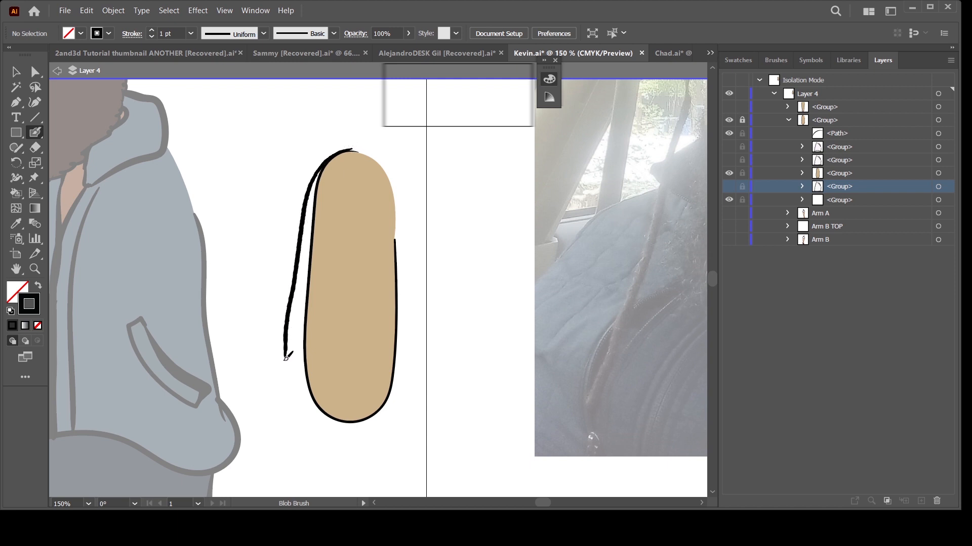
{"action": "key", "text": "ctrl+z"}
{"action": "mouse_move", "coordinate": [354, 148]}
{"action": "left_mouse_down"}
{"action": "mouse_move", "coordinate": [332, 156]}
{"action": "mouse_move", "coordinate": [283, 252]}
{"action": "mouse_move", "coordinate": [278, 284]}
{"action": "left_mouse_up"}
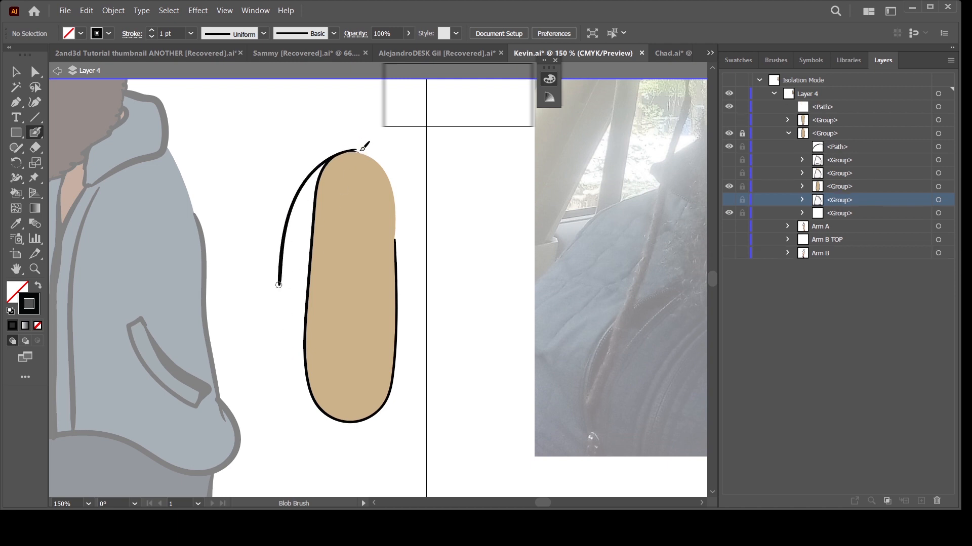
{"action": "key", "text": "ctrl+z"}
{"action": "mouse_move", "coordinate": [353, 148]}
{"action": "left_mouse_down"}
{"action": "mouse_move", "coordinate": [316, 196]}
{"action": "mouse_move", "coordinate": [298, 281]}
{"action": "left_mouse_up"}
{"action": "key", "text": "ctrl+z"}
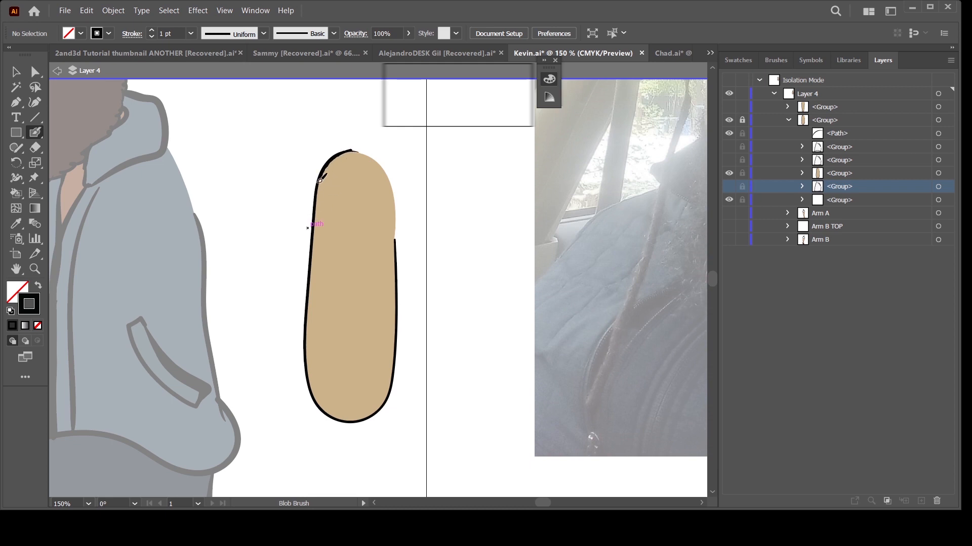
- Paint a loose jacket-sleeve outline around the upper arm, bulging on its left, curving under the elbow end and running up the right edge
{"action": "mouse_move", "coordinate": [322, 178]}
{"action": "left_mouse_down"}
{"action": "mouse_move", "coordinate": [291, 308]}
{"action": "mouse_move", "coordinate": [296, 399]}
{"action": "mouse_move", "coordinate": [319, 423]}
{"action": "mouse_move", "coordinate": [343, 425]}
{"action": "mouse_move", "coordinate": [384, 403]}
{"action": "left_mouse_up"}
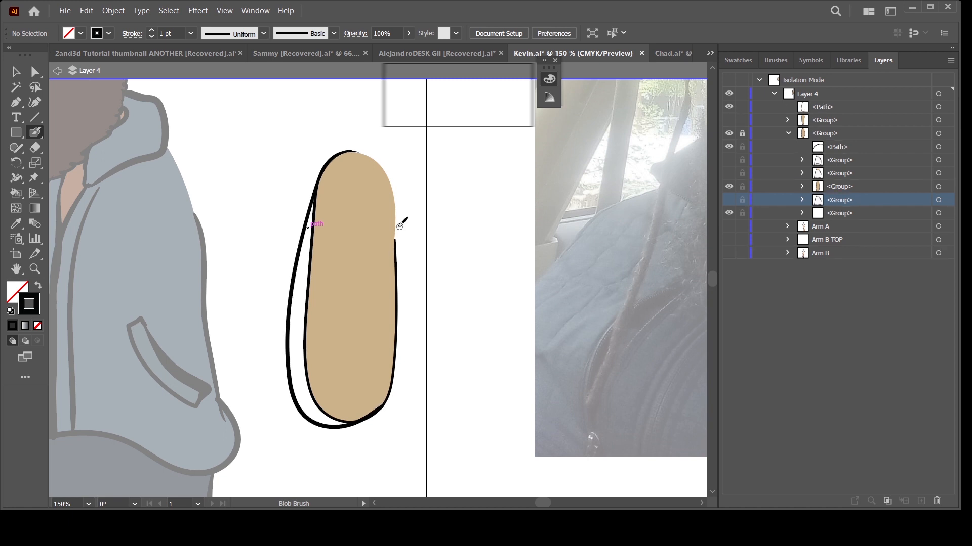
{"action": "scroll", "coordinate": [392, 278], "scroll_direction": "down", "scroll_amount": 2}
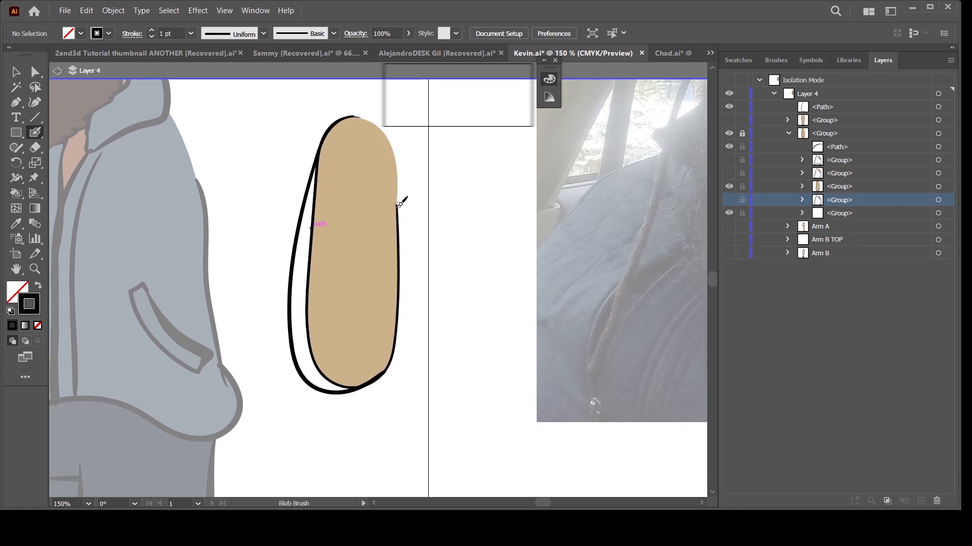
{"action": "mouse_move", "coordinate": [399, 205]}
{"action": "left_mouse_down"}
{"action": "mouse_move", "coordinate": [397, 349]}
{"action": "mouse_move", "coordinate": [358, 387]}
{"action": "left_mouse_up"}
{"action": "key", "text": "ctrl+minus"}
{"action": "key", "text": "ctrl+minus"}
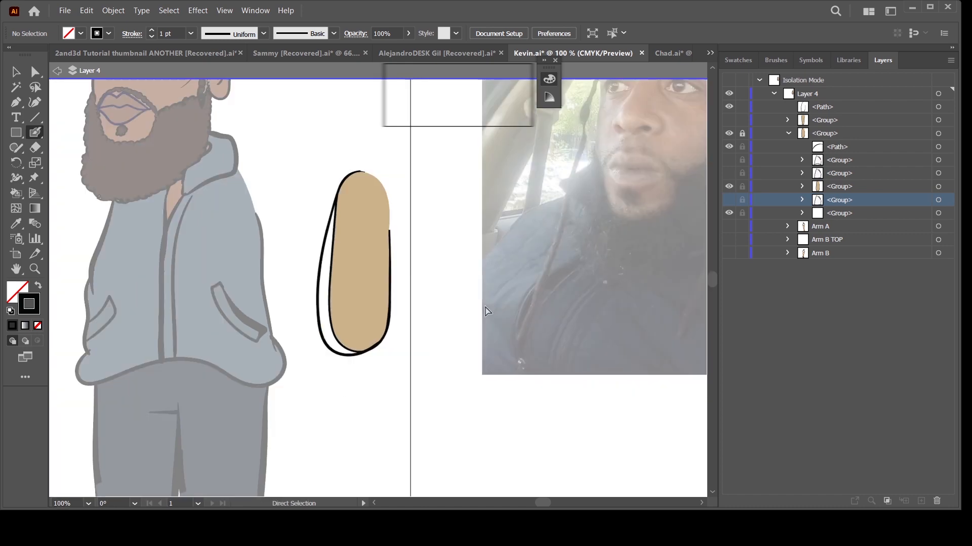
{"action": "left_click_drag", "start_coordinate": [451, 410], "coordinate": [392, 359]}
{"action": "key", "text": "ctrl+plus"}
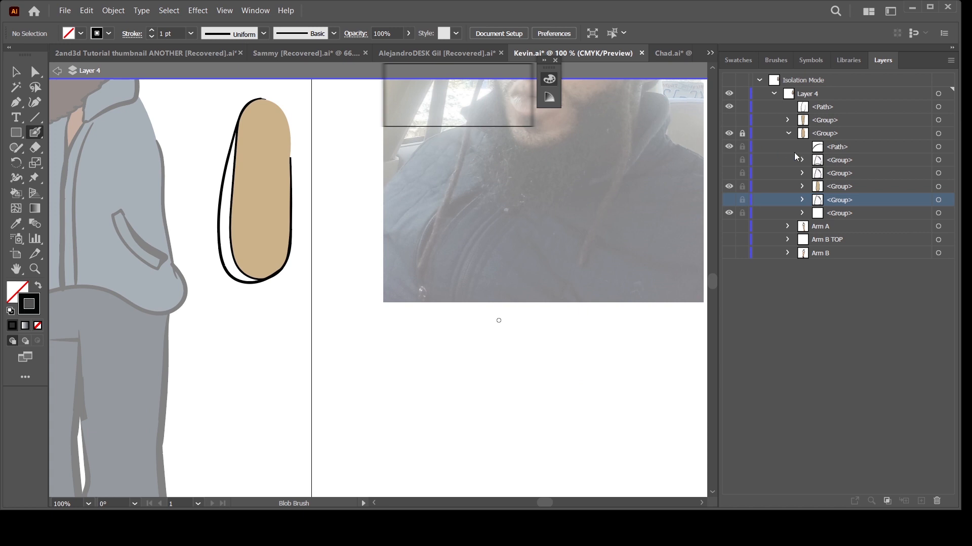
- Show the forearm group again and shorten the painted sleeve outline slightly by raising its lower edge
{"action": "left_click", "coordinate": [729, 121]}
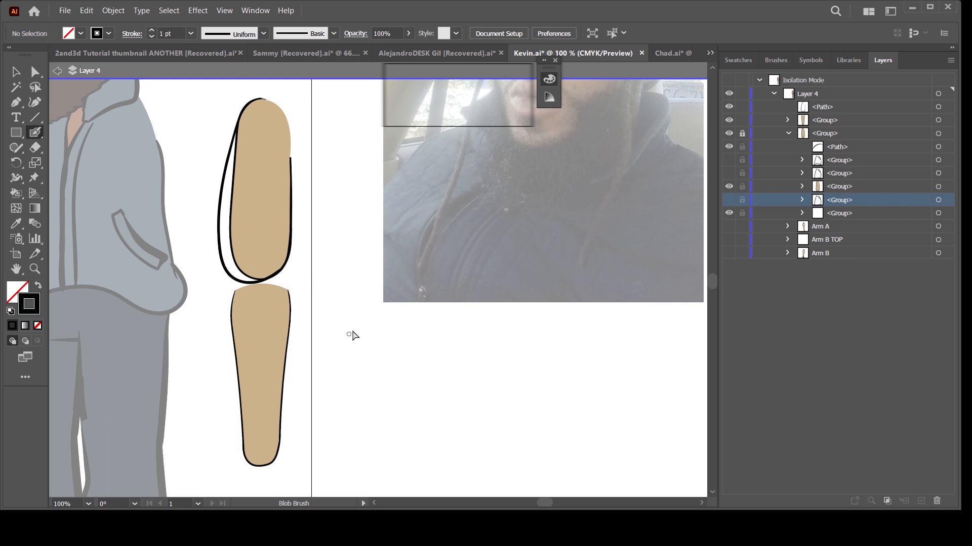
{"action": "key", "text": "ctrl+="}
{"action": "key", "text": "ctrl+="}
{"action": "left_click_drag", "start_coordinate": [321, 348], "coordinate": [452, 374]}
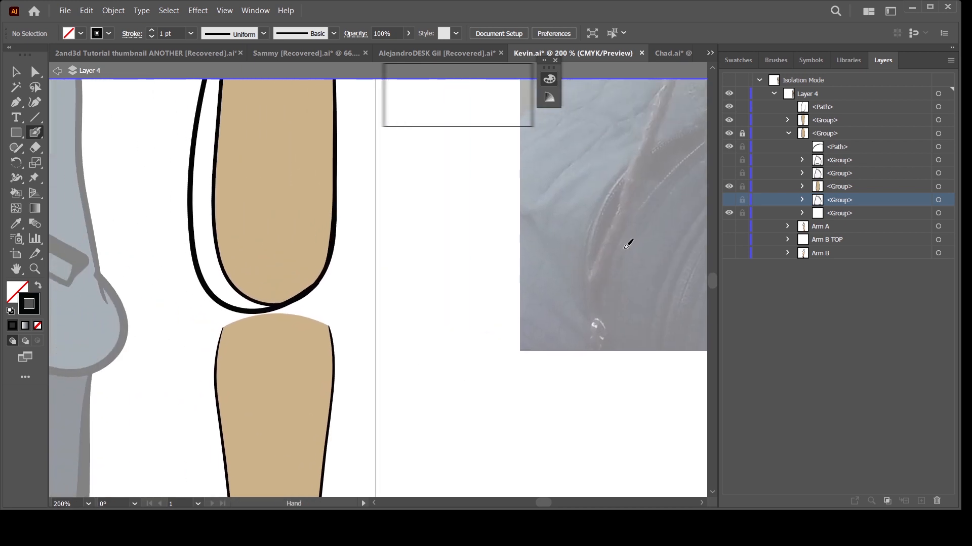
{"action": "left_click", "coordinate": [938, 108]}
{"action": "key", "text": "v"}
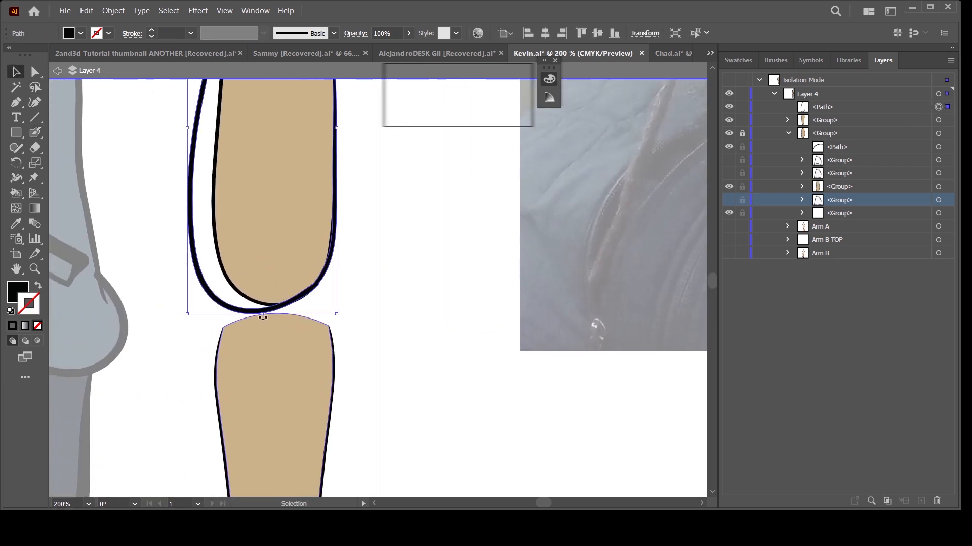
{"action": "left_click_drag", "start_coordinate": [262, 315], "coordinate": [261, 302]}
- Puppet-warp the sleeve outline so its lower curve wraps under the elbow end and its left side bulges outward, then deselect it
{"action": "left_click", "coordinate": [33, 178]}
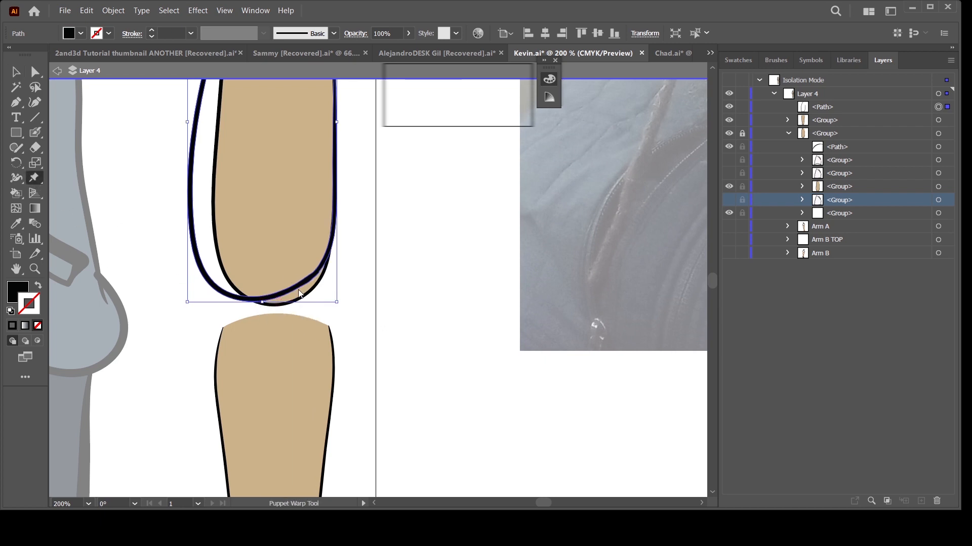
{"action": "left_click_drag", "start_coordinate": [298, 285], "coordinate": [301, 293]}
{"action": "left_click_drag", "start_coordinate": [243, 304], "coordinate": [237, 302]}
{"action": "key", "text": "ctrl+minus"}
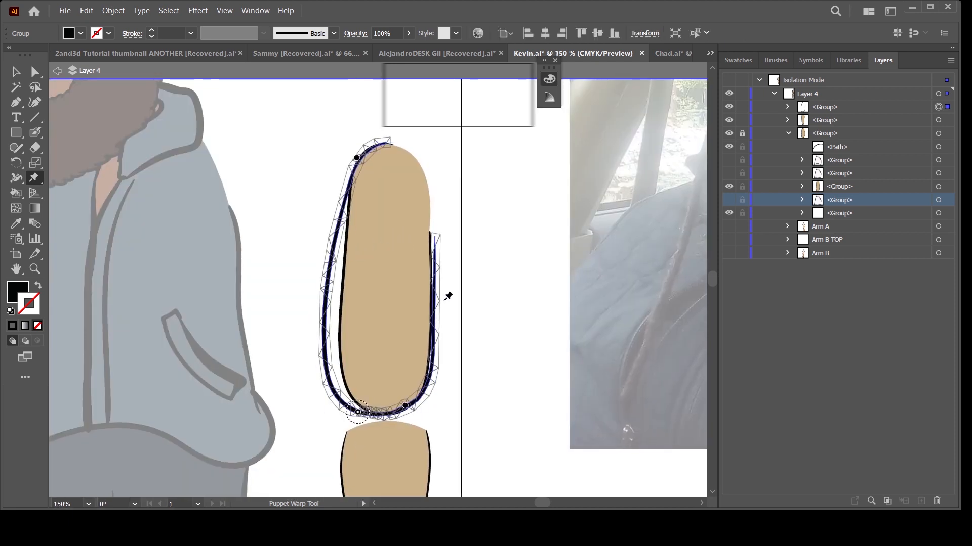
{"action": "left_click_drag", "start_coordinate": [323, 299], "coordinate": [314, 271]}
{"action": "left_click", "coordinate": [15, 72]}
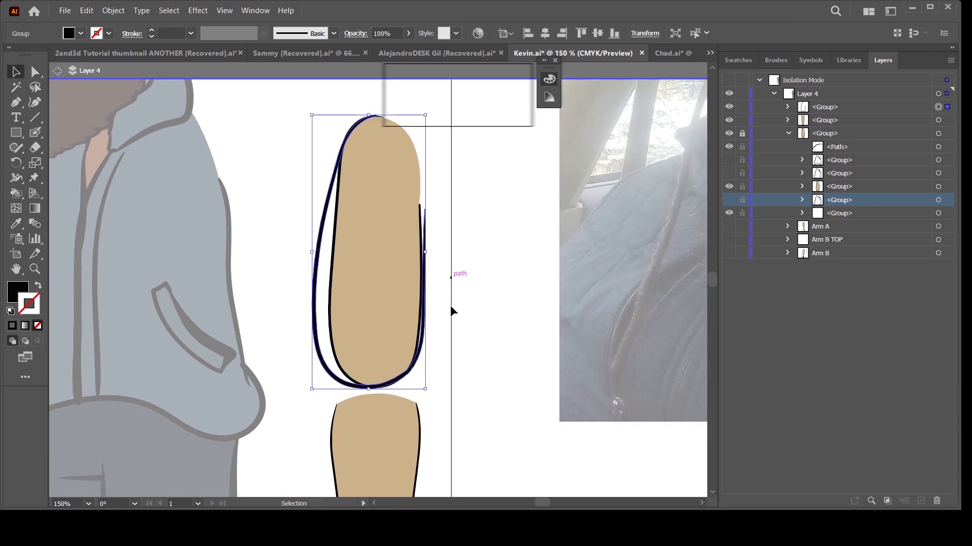
{"action": "left_click", "coordinate": [482, 435]}
- Lock the warped sleeve outline group above the forearm
{"action": "left_click_drag", "start_coordinate": [483, 420], "coordinate": [448, 306]}
{"action": "left_click_drag", "start_coordinate": [489, 344], "coordinate": [455, 336]}
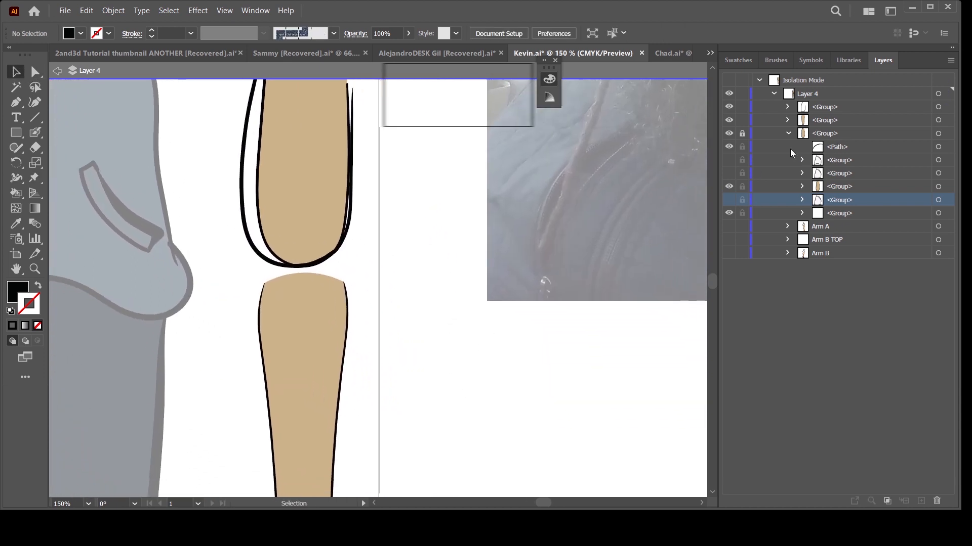
{"action": "left_click_drag", "start_coordinate": [506, 399], "coordinate": [501, 332]}
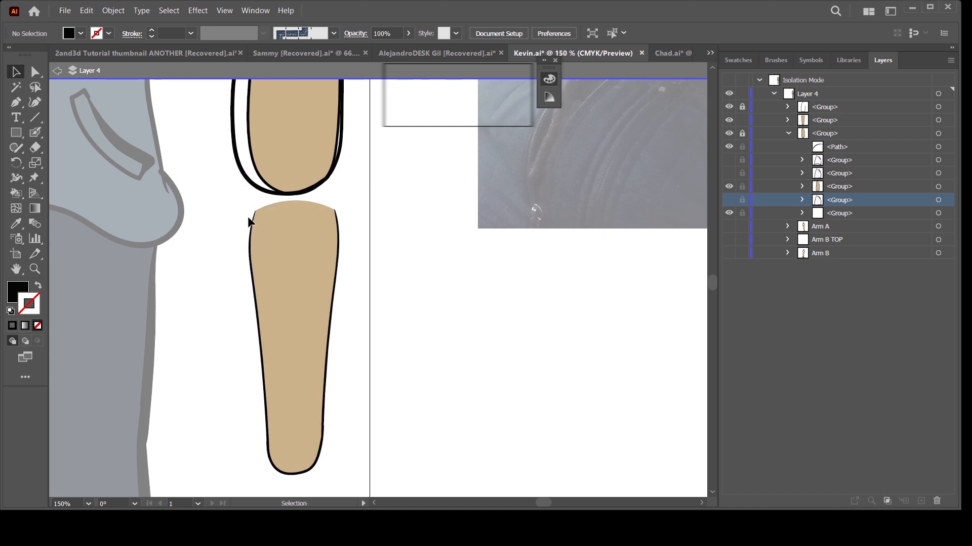
- Paint the forearm sleeve's loose left edge with the Blob Brush, bulging outward from the elbow and curving in near the wrist
{"action": "left_click_drag", "start_coordinate": [416, 298], "coordinate": [409, 391]}
{"action": "left_click_drag", "start_coordinate": [405, 334], "coordinate": [404, 424]}
{"action": "left_click_drag", "start_coordinate": [482, 421], "coordinate": [500, 287]}
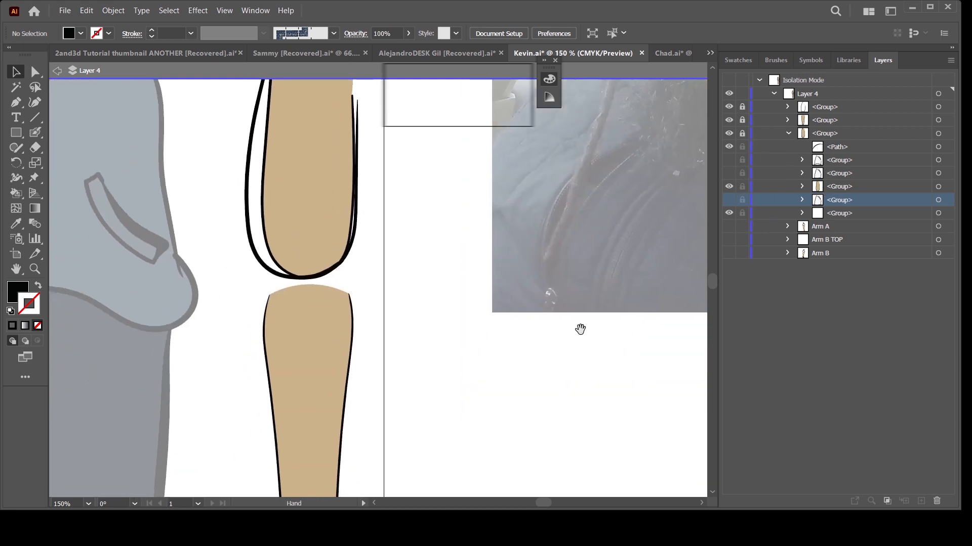
{"action": "left_click_drag", "start_coordinate": [580, 330], "coordinate": [557, 225]}
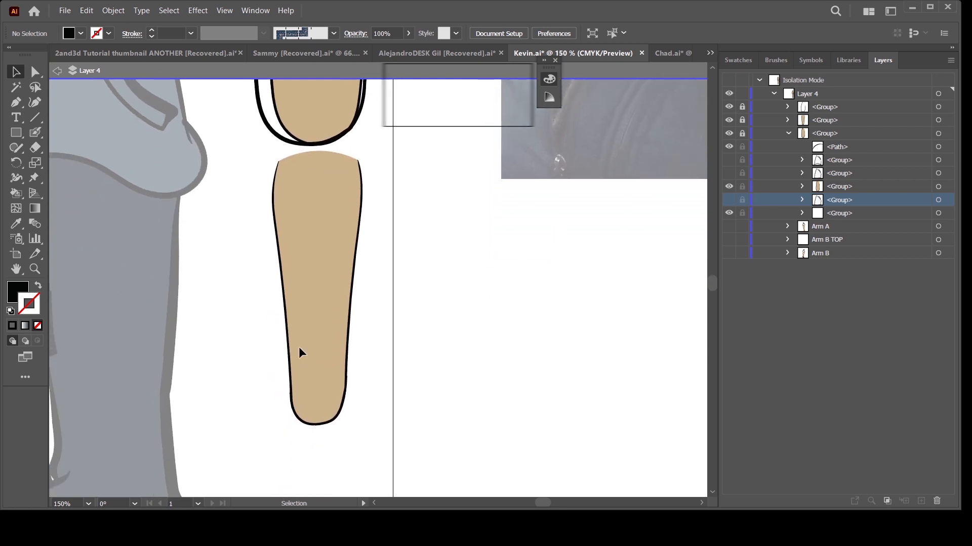
{"action": "left_click", "coordinate": [35, 133]}
{"action": "left_click_drag", "start_coordinate": [380, 328], "coordinate": [384, 334]}
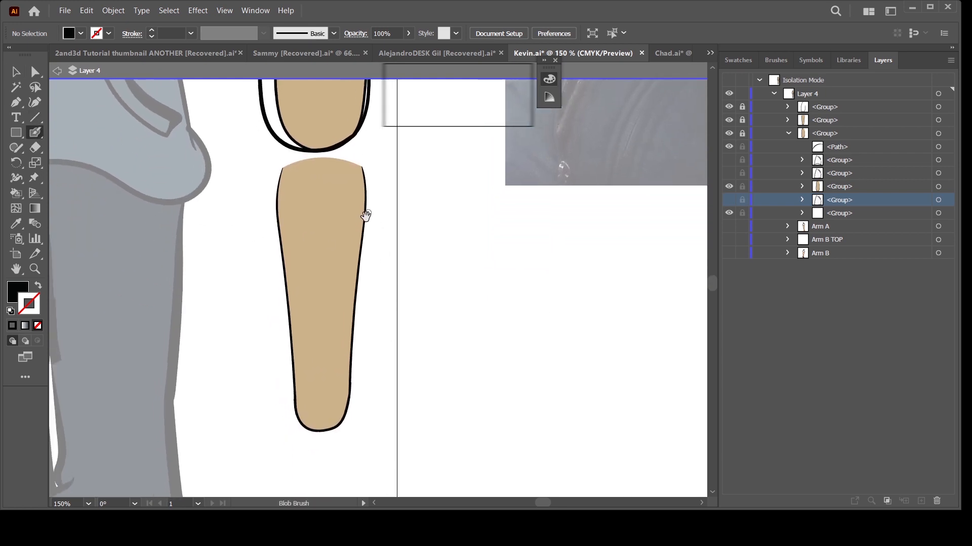
{"action": "scroll", "coordinate": [365, 215], "scroll_direction": "up", "scroll_amount": 2}
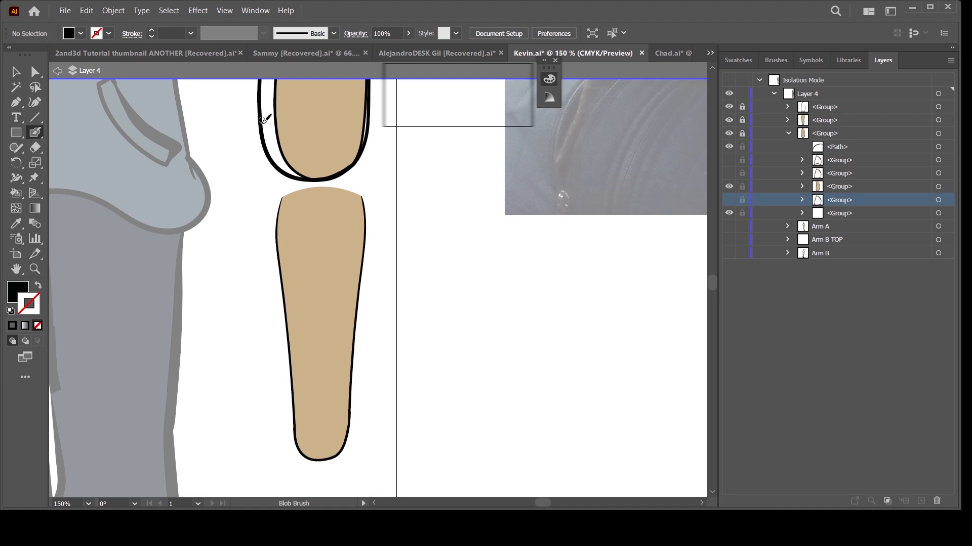
{"action": "left_click_drag", "start_coordinate": [259, 209], "coordinate": [260, 298]}
{"action": "key", "text": "ctrl+z"}
{"action": "mouse_move", "coordinate": [257, 197]}
{"action": "left_mouse_down"}
{"action": "mouse_move", "coordinate": [262, 314]}
{"action": "mouse_move", "coordinate": [295, 427]}
{"action": "left_mouse_up"}
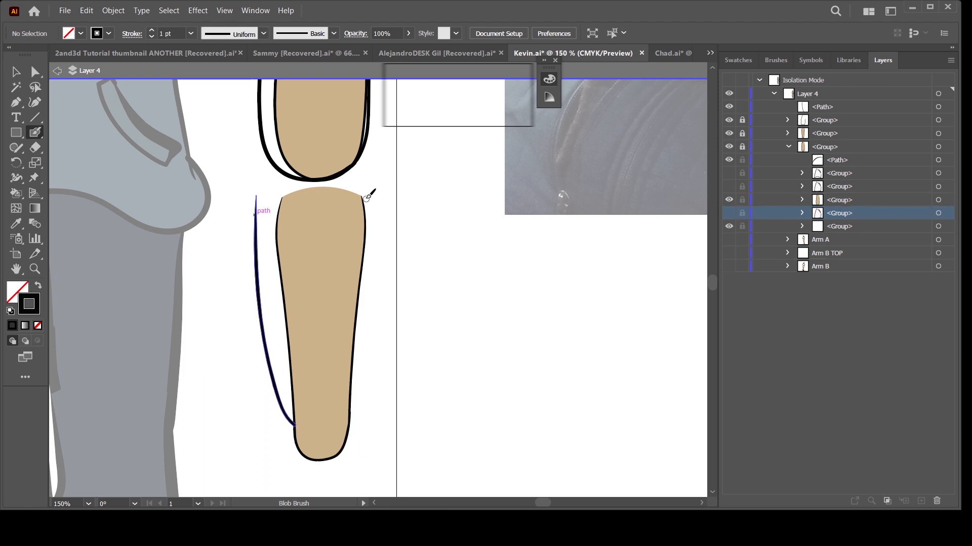
- Paint the forearm sleeve's right edge along the arm and join both edges with a curve across the wrist
{"action": "left_click_drag", "start_coordinate": [364, 199], "coordinate": [352, 422]}
{"action": "key", "text": "ctrl+equal"}
{"action": "key", "text": "ctrl+equal"}
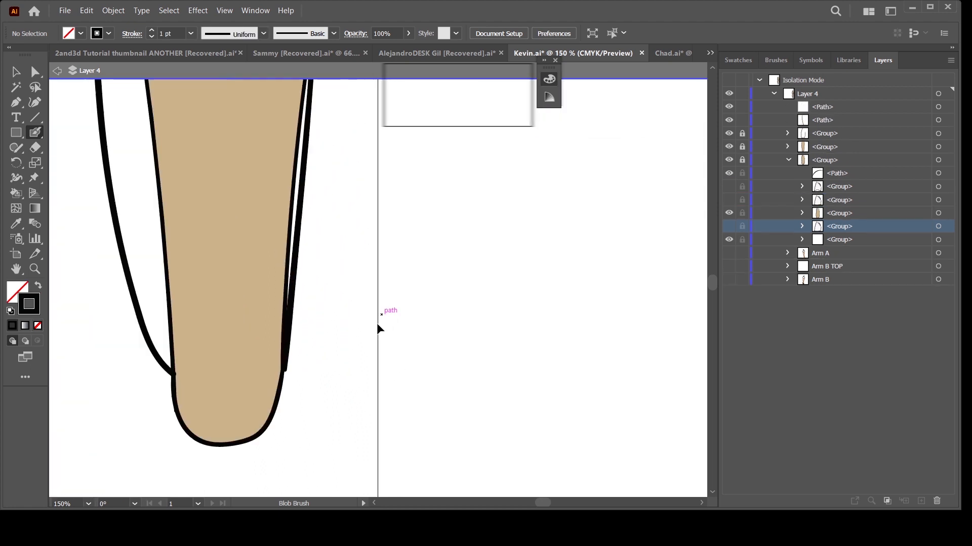
{"action": "mouse_move", "coordinate": [166, 363]}
{"action": "left_mouse_down"}
{"action": "mouse_move", "coordinate": [210, 377]}
{"action": "mouse_move", "coordinate": [265, 373]}
{"action": "mouse_move", "coordinate": [297, 353]}
{"action": "left_mouse_up"}
- Shorten the painted forearm sleeve outline by raising its lower edge, then deselect it
{"action": "key", "text": "ctrl+minus"}
{"action": "key", "text": "ctrl+minus"}
{"action": "key", "text": "ctrl+minus"}
{"action": "key", "text": "ctrl+minus"}
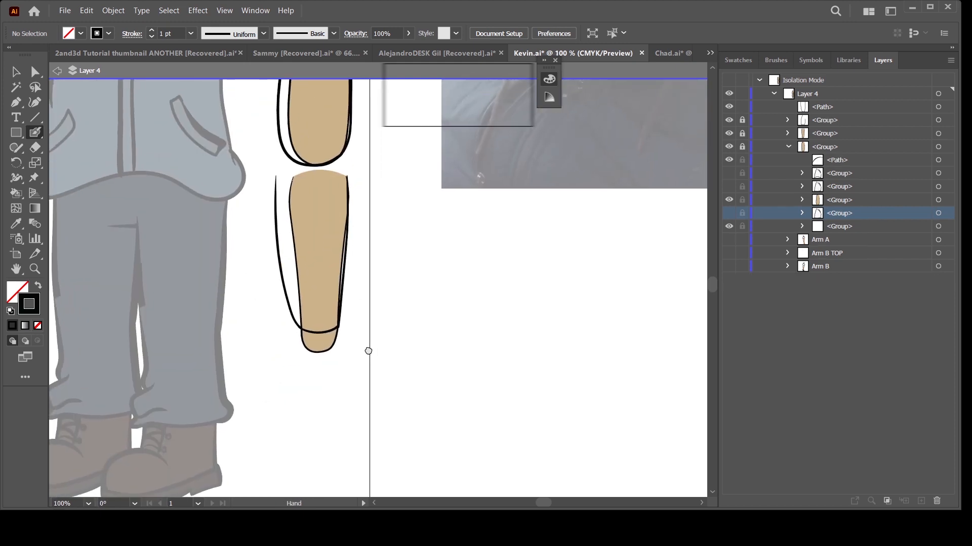
{"action": "left_click", "coordinate": [938, 107]}
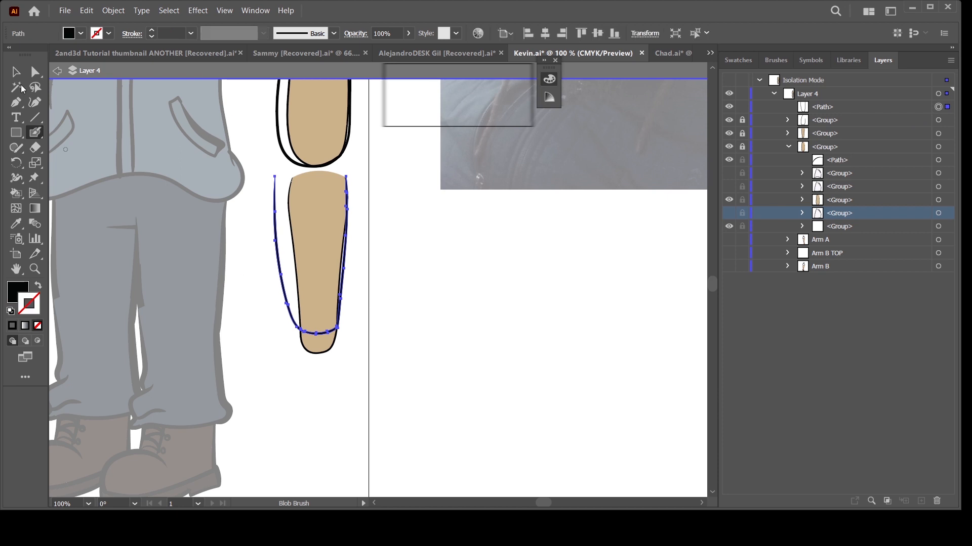
{"action": "key", "text": "v"}
{"action": "left_click_drag", "start_coordinate": [311, 334], "coordinate": [311, 309]}
{"action": "left_click", "coordinate": [445, 334]}
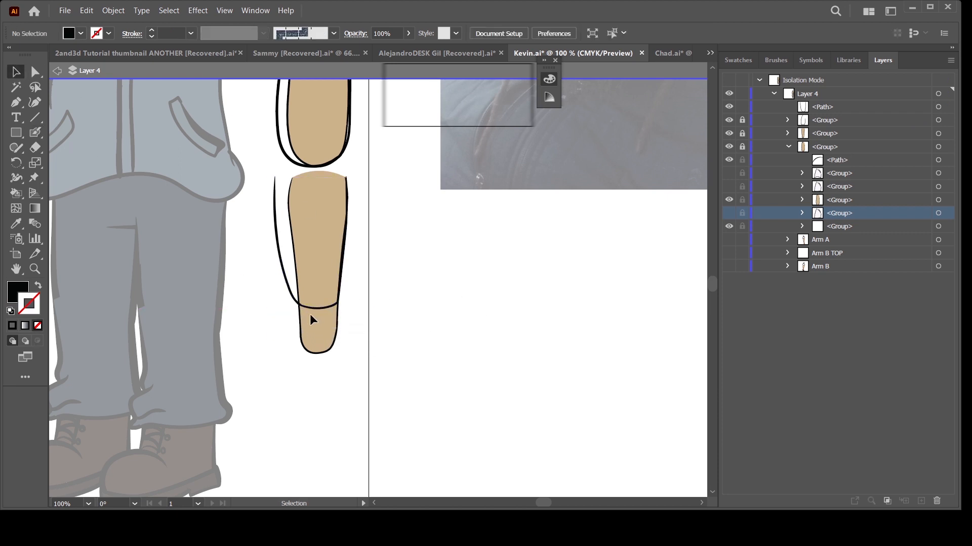
- Paint a rounded cuff band below the forearm sleeve's lower edge and fill it with zigzag gather lines
{"action": "key", "text": "ctrl+plus"}
{"action": "key", "text": "ctrl+plus"}
{"action": "left_click_drag", "start_coordinate": [369, 390], "coordinate": [405, 388]}
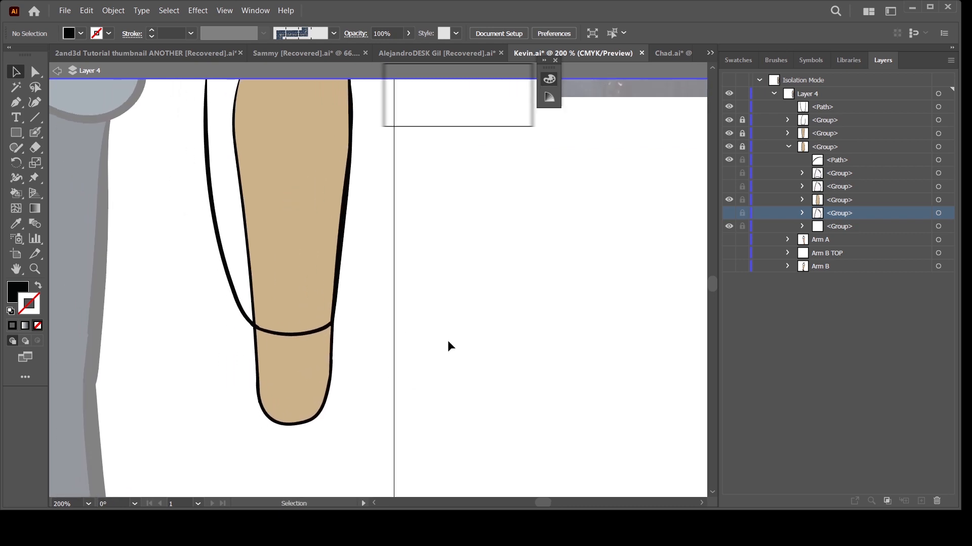
{"action": "key", "text": "shift+b"}
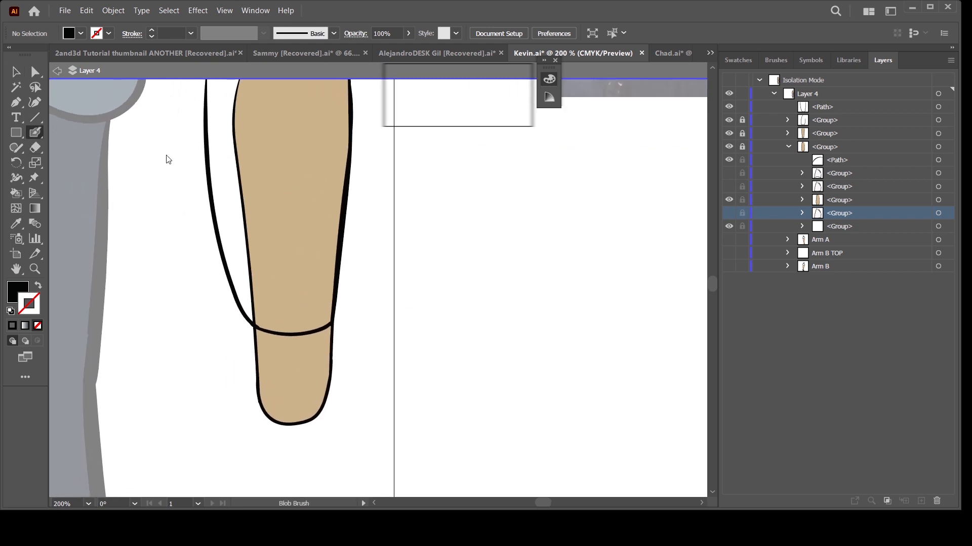
{"action": "scroll", "coordinate": [284, 394], "scroll_direction": "up", "scroll_amount": 2}
{"action": "mouse_move", "coordinate": [213, 231]}
{"action": "left_mouse_down"}
{"action": "mouse_move", "coordinate": [224, 278]}
{"action": "mouse_move", "coordinate": [260, 300]}
{"action": "mouse_move", "coordinate": [363, 293]}
{"action": "mouse_move", "coordinate": [215, 246]}
{"action": "mouse_move", "coordinate": [220, 290]}
{"action": "mouse_move", "coordinate": [239, 311]}
{"action": "mouse_move", "coordinate": [313, 324]}
{"action": "mouse_move", "coordinate": [379, 302]}
{"action": "mouse_move", "coordinate": [394, 288]}
{"action": "mouse_move", "coordinate": [390, 251]}
{"action": "left_mouse_up"}
{"action": "key", "text": "ctrl+z"}
{"action": "key", "text": "shift+x"}
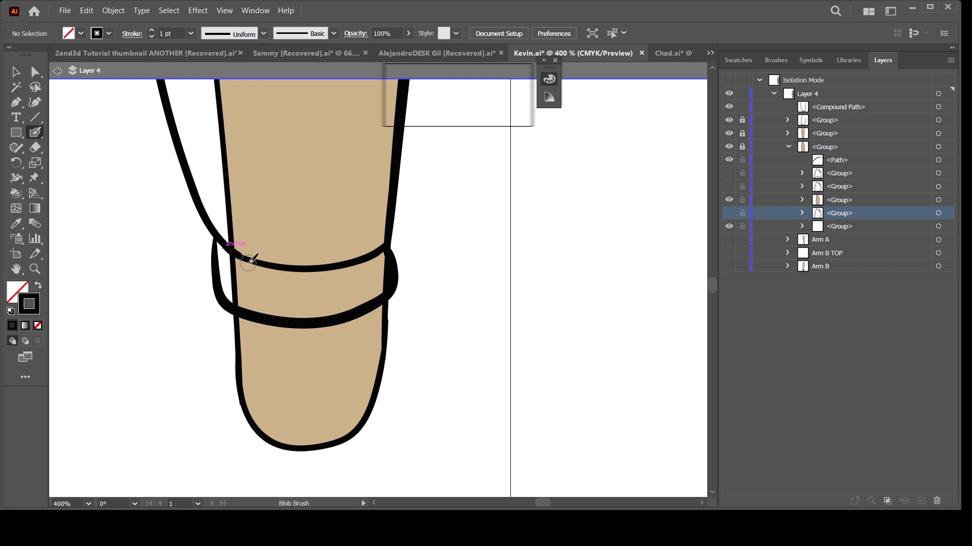
{"action": "mouse_move", "coordinate": [248, 261]}
{"action": "left_mouse_down"}
{"action": "mouse_move", "coordinate": [268, 312]}
{"action": "mouse_move", "coordinate": [283, 320]}
{"action": "mouse_move", "coordinate": [295, 319]}
{"action": "mouse_move", "coordinate": [298, 281]}
{"action": "mouse_move", "coordinate": [326, 317]}
{"action": "mouse_move", "coordinate": [335, 273]}
{"action": "mouse_move", "coordinate": [360, 307]}
{"action": "mouse_move", "coordinate": [356, 259]}
{"action": "left_mouse_up"}
- Close the forearm sleeve's open elbow end with an arched Pen tool path between both edges, without a stroke
{"action": "key", "text": "ctrl+minus"}
{"action": "key", "text": "ctrl+minus"}
{"action": "key", "text": "ctrl+minus"}
{"action": "mouse_move", "coordinate": [450, 313]}
{"action": "left_mouse_down"}
{"action": "mouse_move", "coordinate": [429, 387]}
{"action": "mouse_move", "coordinate": [391, 332]}
{"action": "left_mouse_up"}
{"action": "key", "text": "ctrl+minus"}
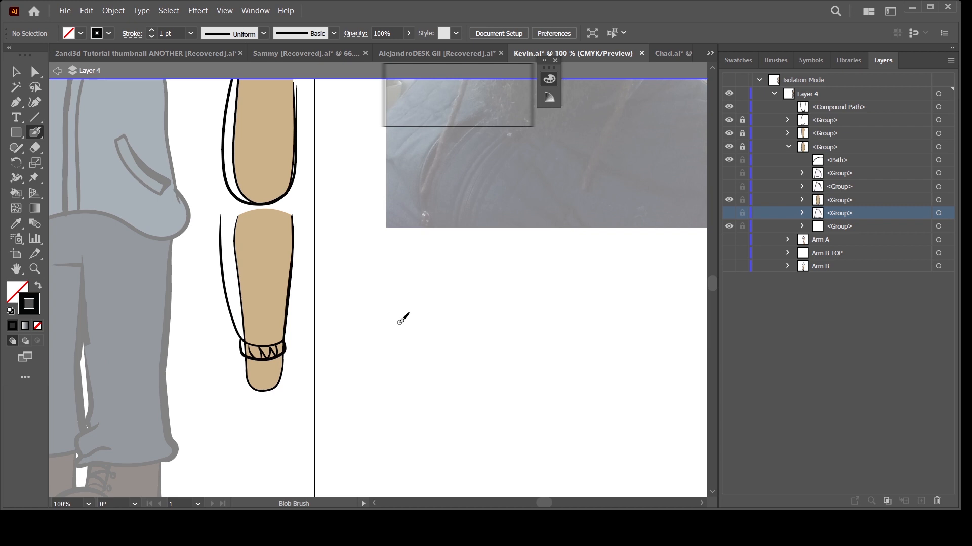
{"action": "key", "text": "p"}
{"action": "key", "text": "ctrl+="}
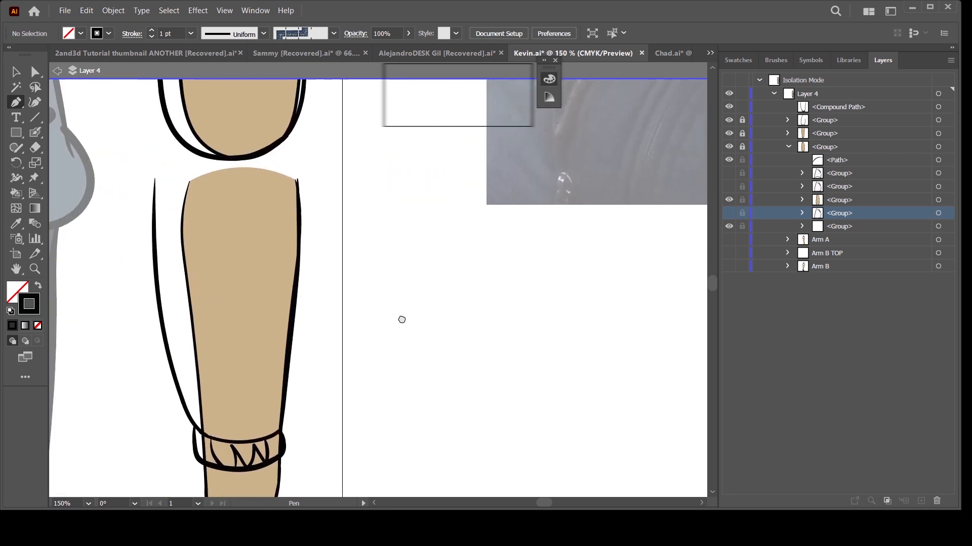
{"action": "key", "text": "ctrl+="}
{"action": "left_click", "coordinate": [185, 187]}
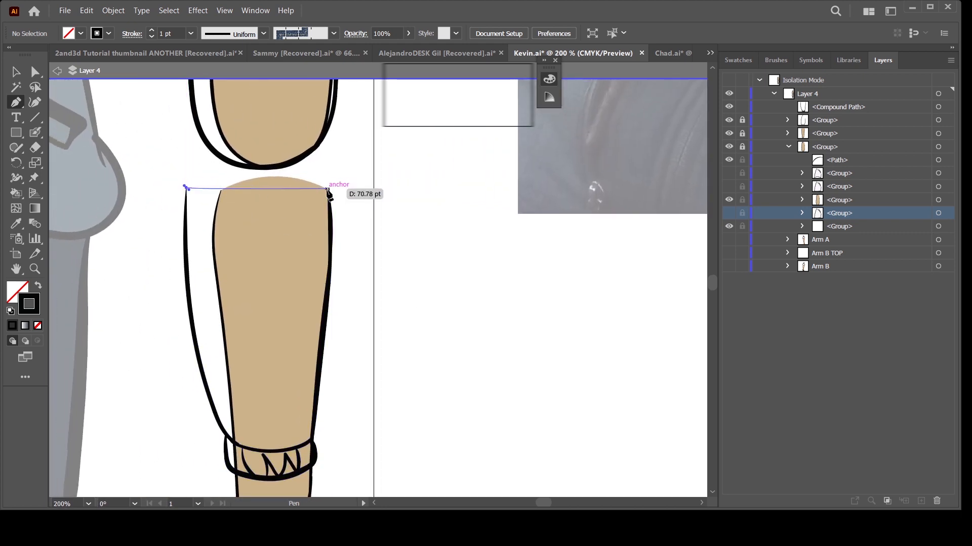
{"action": "left_click_drag", "start_coordinate": [328, 189], "coordinate": [389, 216]}
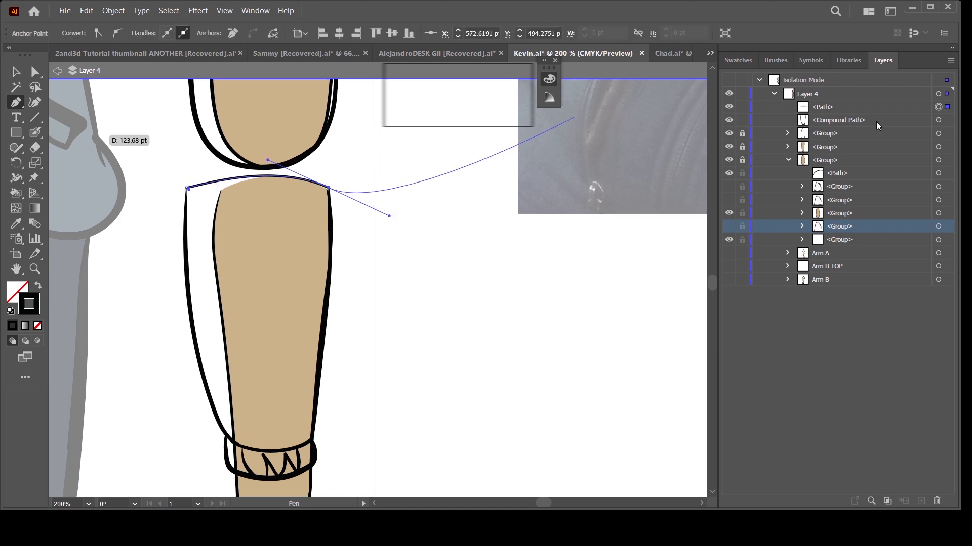
{"action": "left_click", "coordinate": [38, 325]}
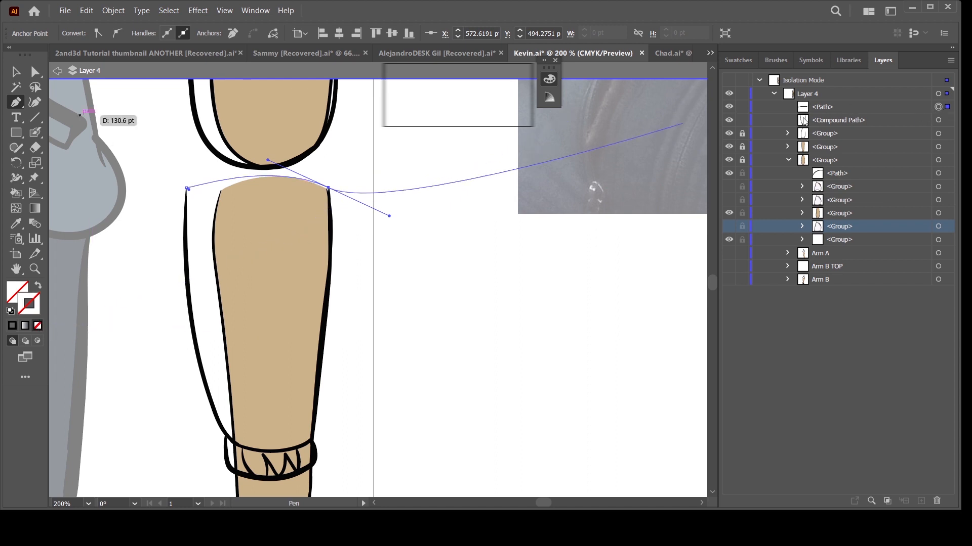
- Draw a strokeless Pen curve closing the upper-arm sleeve from the shoulder top to its right edge and adjust its handle
{"action": "left_click_drag", "start_coordinate": [476, 380], "coordinate": [475, 440]}
{"action": "left_click_drag", "start_coordinate": [483, 289], "coordinate": [491, 438]}
{"action": "left_click_drag", "start_coordinate": [469, 259], "coordinate": [479, 403]}
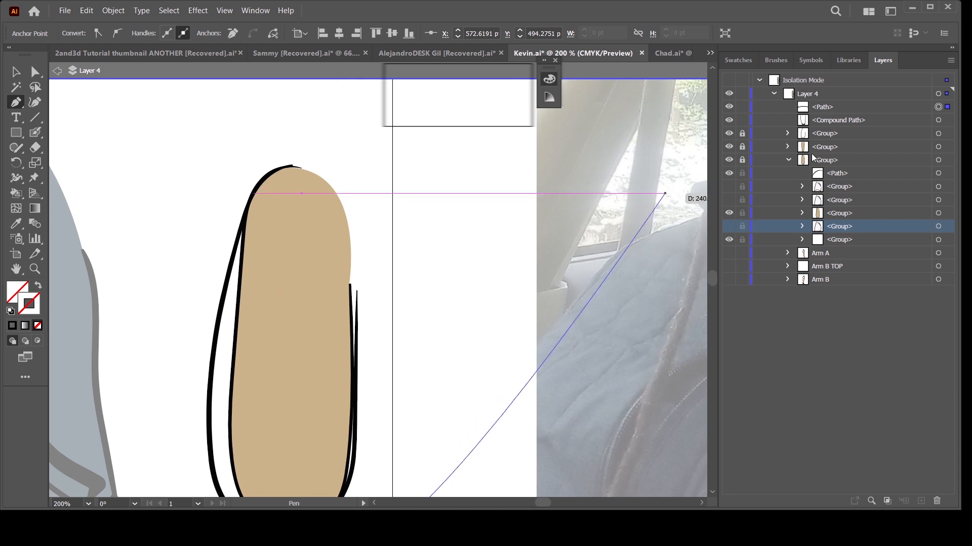
{"action": "key", "text": "Escape"}
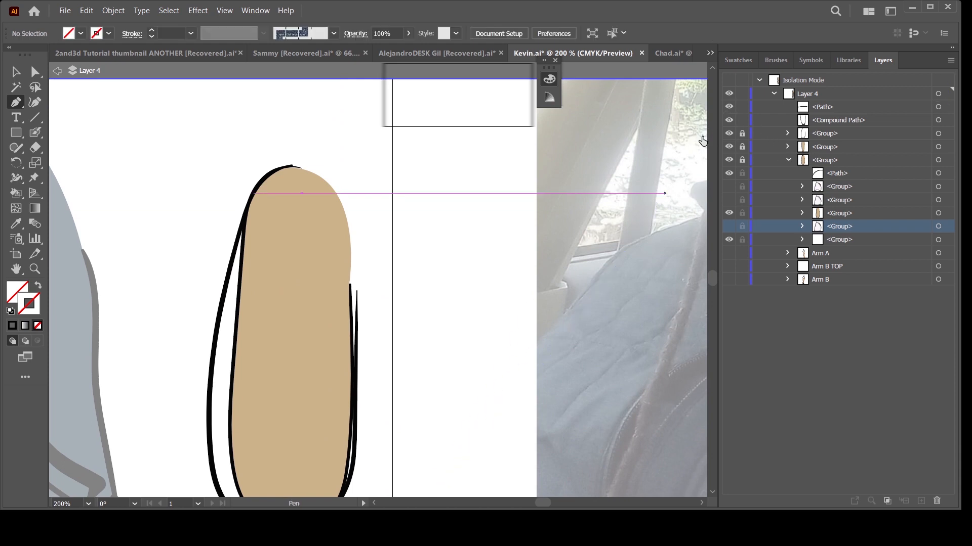
{"action": "left_click", "coordinate": [292, 166]}
{"action": "left_click_drag", "start_coordinate": [357, 294], "coordinate": [357, 427]}
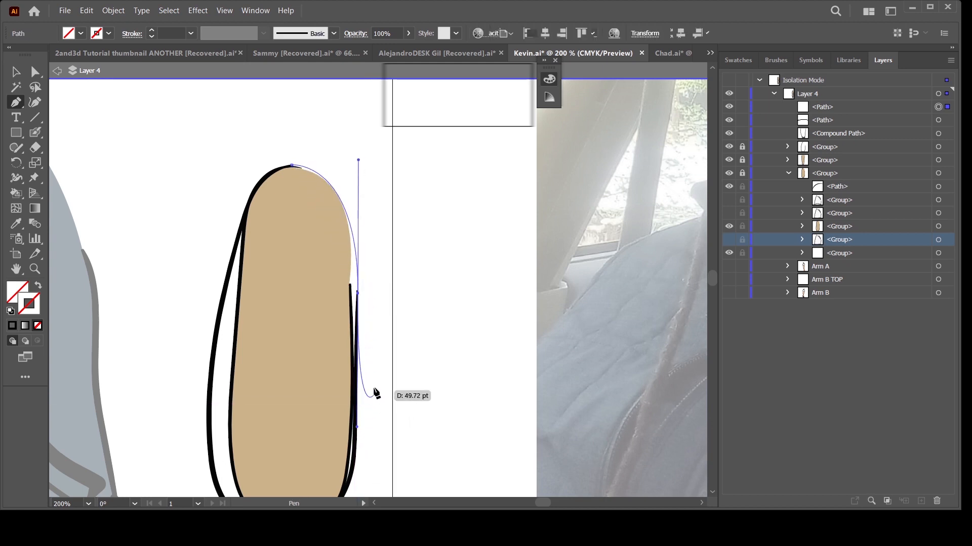
{"action": "left_click", "coordinate": [35, 72]}
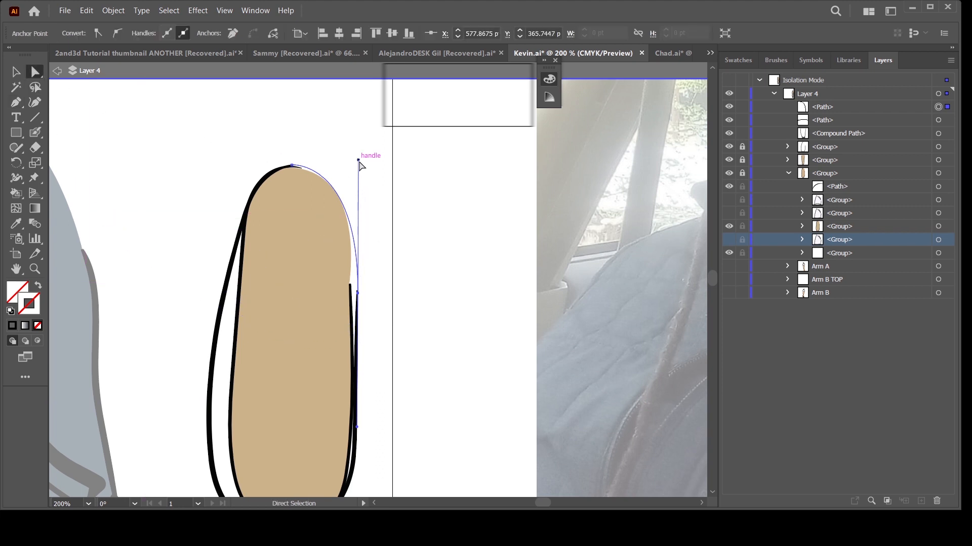
{"action": "left_click_drag", "start_coordinate": [359, 159], "coordinate": [363, 157]}
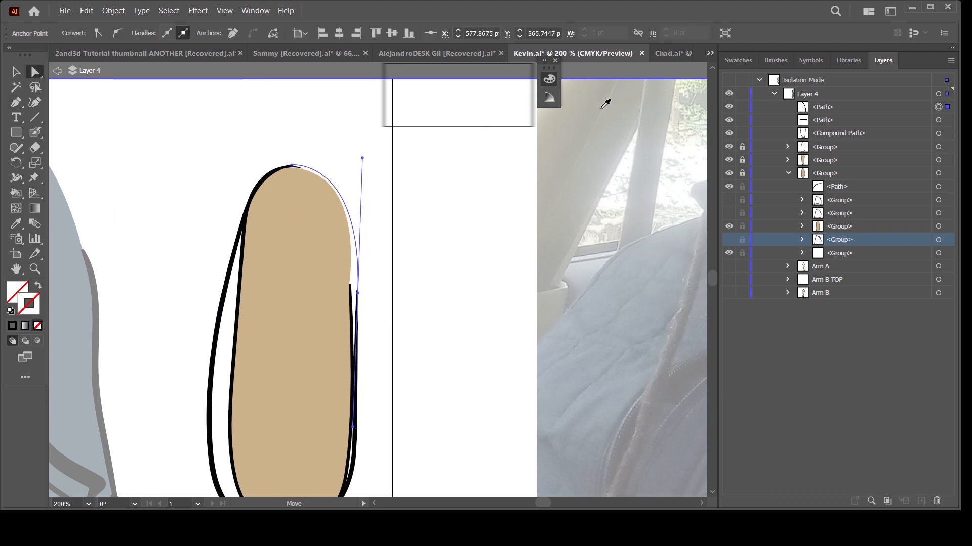
- Move the new shoulder curve into the upper-arm sleeve outline group and hide that group
{"action": "left_click", "coordinate": [828, 113]}
{"action": "left_click_drag", "start_coordinate": [828, 109], "coordinate": [821, 153]}
{"action": "left_click", "coordinate": [729, 134]}
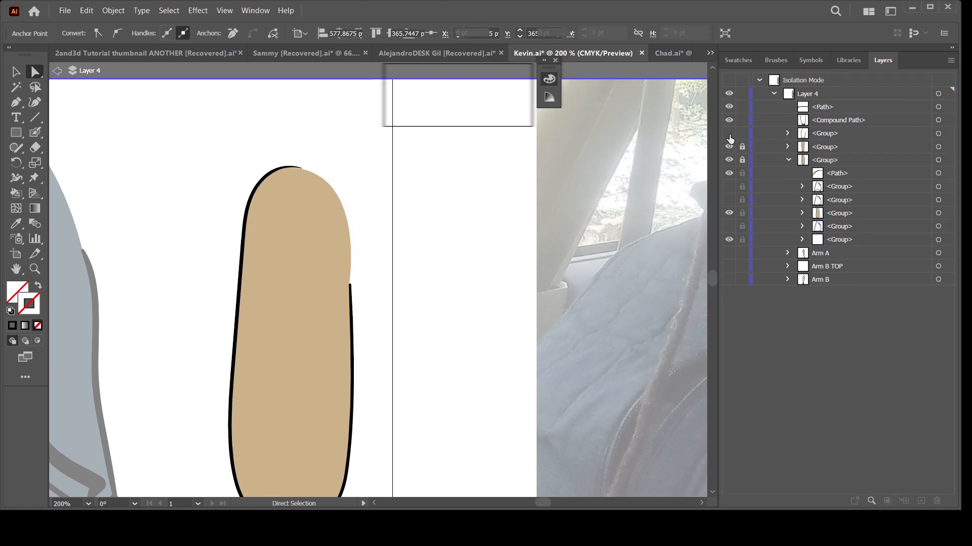
- Group the forearm sleeve outline with its closing path and check the group by toggling its visibility
{"action": "scroll", "coordinate": [499, 366], "scroll_direction": "down", "scroll_amount": 1}
{"action": "left_click_drag", "start_coordinate": [491, 381], "coordinate": [505, 179]}
{"action": "key", "text": "ctrl+plus"}
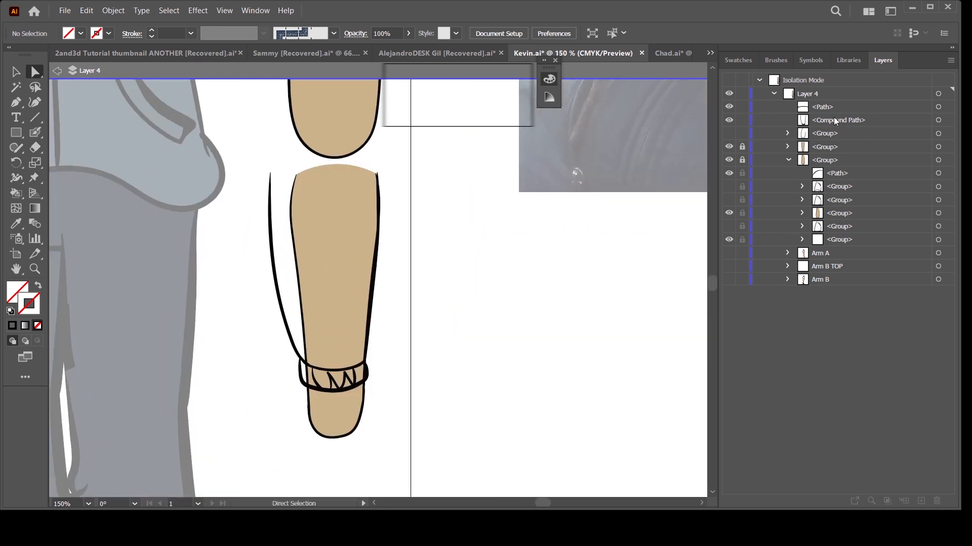
{"action": "left_click", "coordinate": [938, 107]}
{"action": "left_click", "coordinate": [937, 120], "text": "shift"}
{"action": "key", "text": "v"}
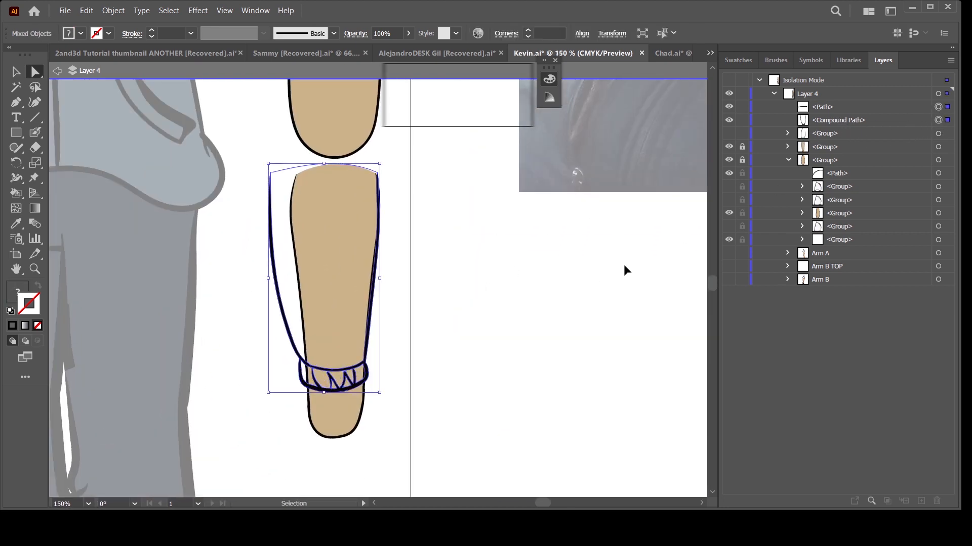
{"action": "key", "text": "ctrl+g"}
{"action": "left_click", "coordinate": [729, 107]}
{"action": "left_click", "coordinate": [729, 106]}
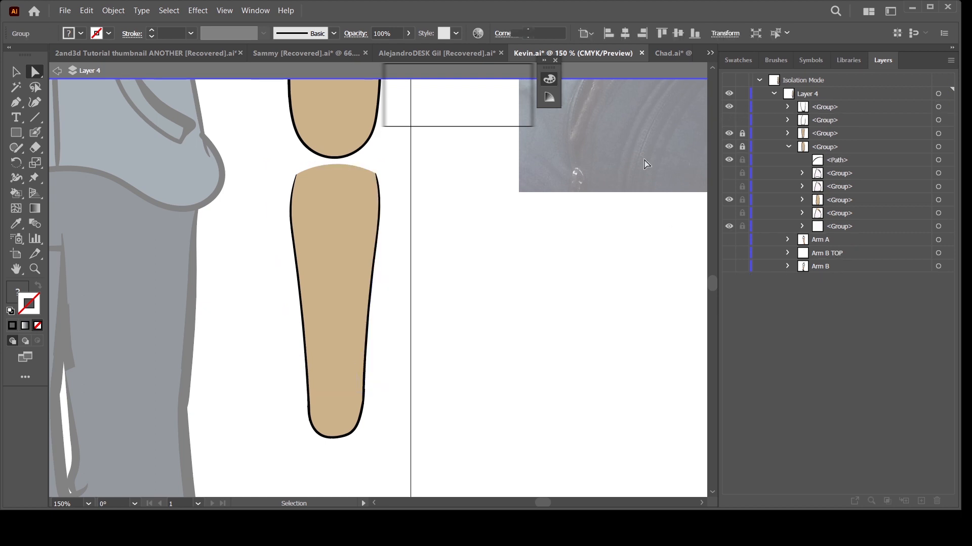
- Sample the jacket's blue and fill the main area of the forearm sleeve with the Live Paint Bucket
{"action": "left_click", "coordinate": [19, 221]}
{"action": "key", "text": "ctrl+minus"}
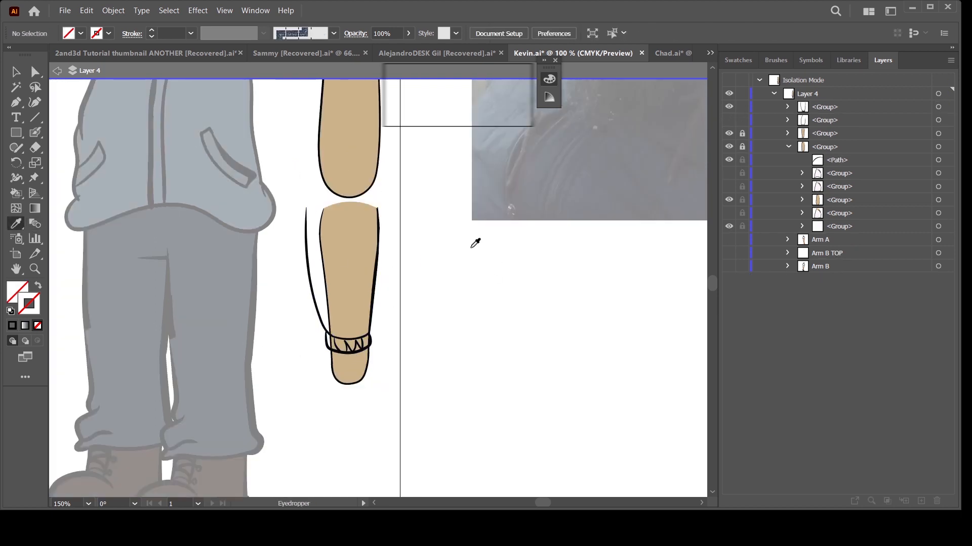
{"action": "left_click_drag", "start_coordinate": [437, 279], "coordinate": [451, 317]}
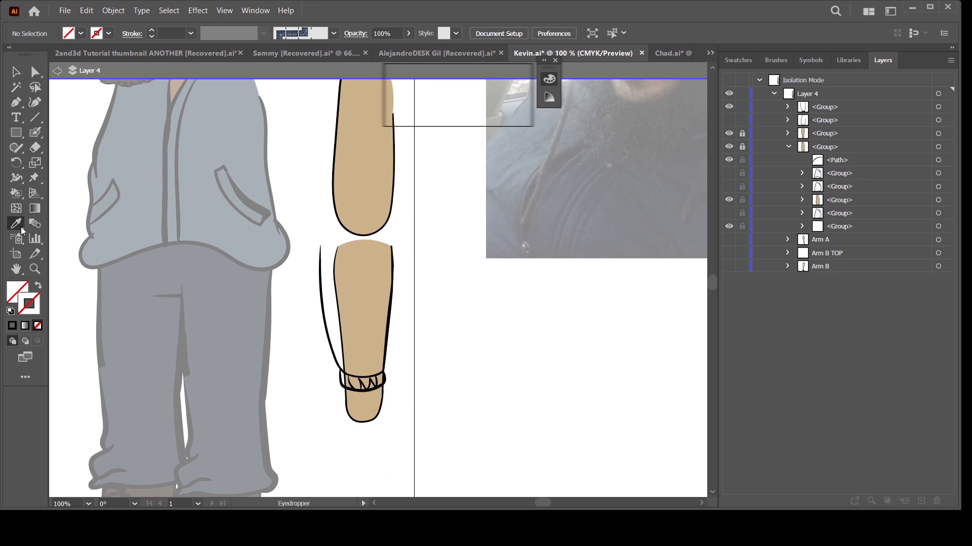
{"action": "left_click", "coordinate": [133, 159]}
{"action": "key", "text": "k"}
{"action": "key", "text": "space"}
{"action": "left_click_drag", "start_coordinate": [406, 310], "coordinate": [383, 270]}
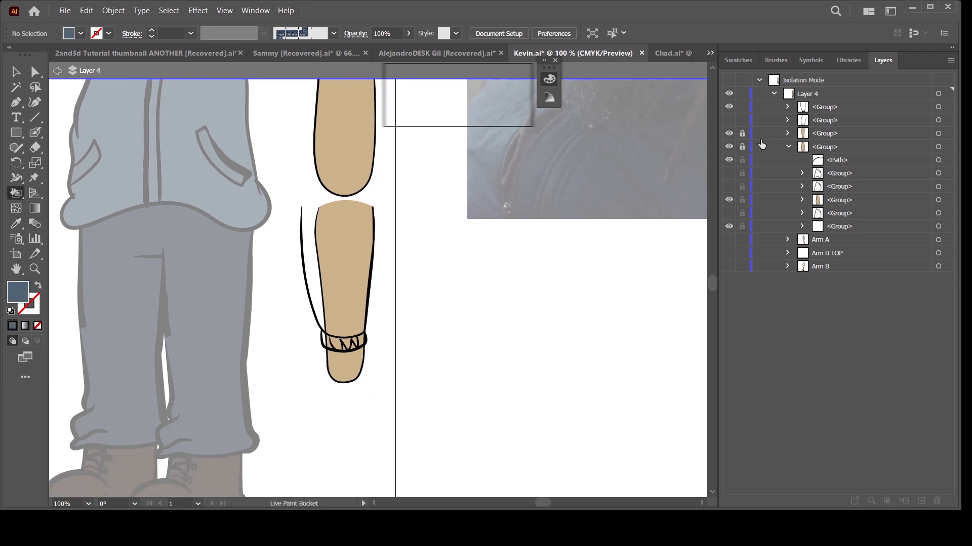
{"action": "left_click", "coordinate": [367, 319]}
- Fill all sections of the gathered cuff with the same jacket blue using the Live Paint Bucket
{"action": "key", "text": "ctrl+plus"}
{"action": "key", "text": "ctrl+plus"}
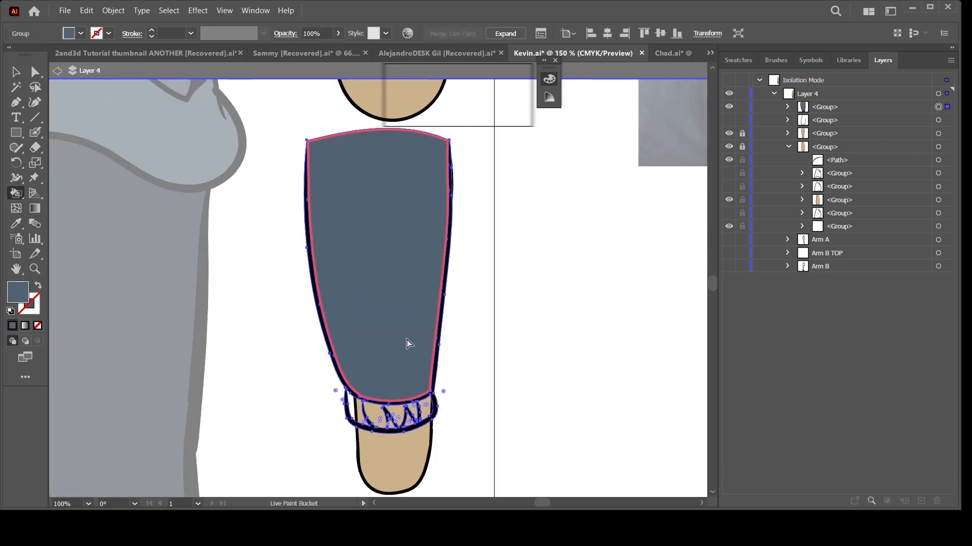
{"action": "left_click_drag", "start_coordinate": [467, 399], "coordinate": [453, 318]}
{"action": "left_click", "coordinate": [729, 107]}
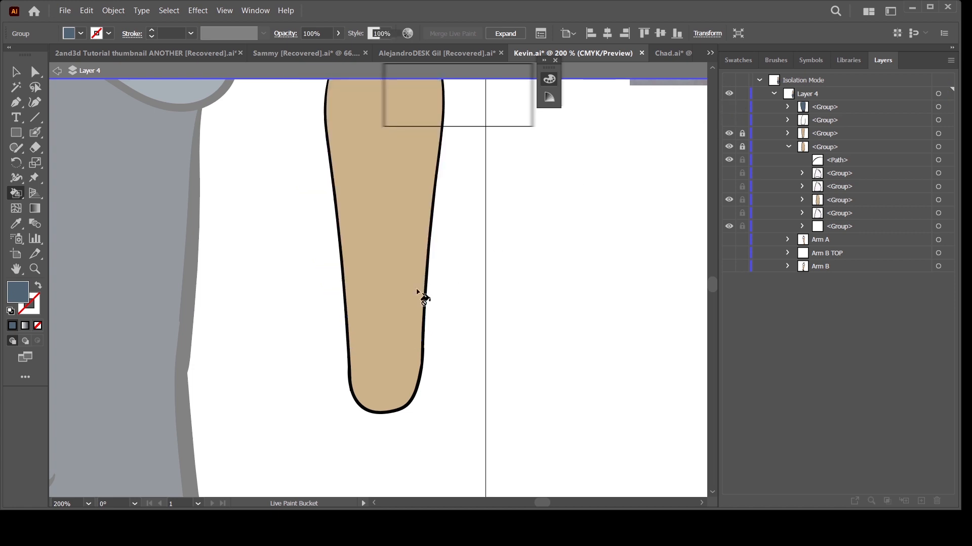
{"action": "left_click", "coordinate": [729, 107]}
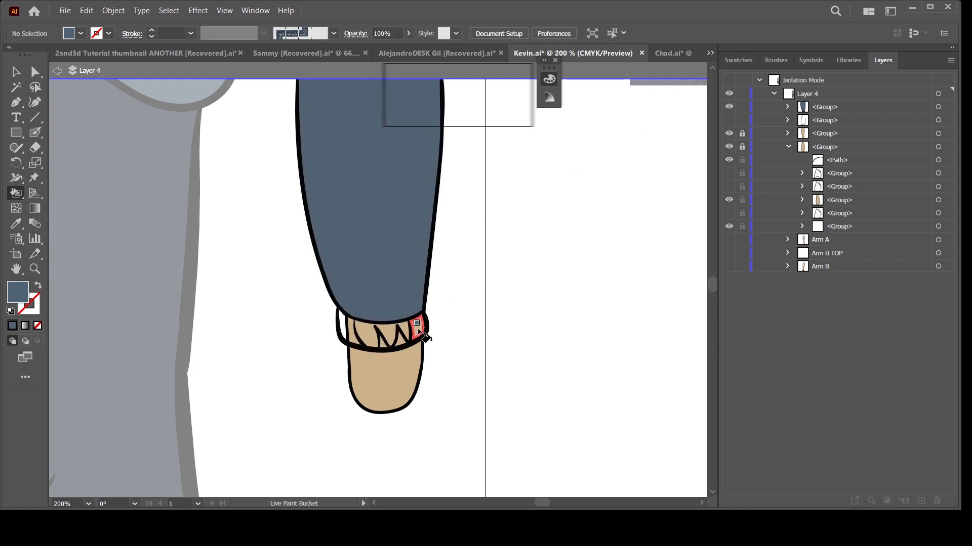
{"action": "left_click", "coordinate": [389, 334]}
{"action": "left_click", "coordinate": [383, 342]}
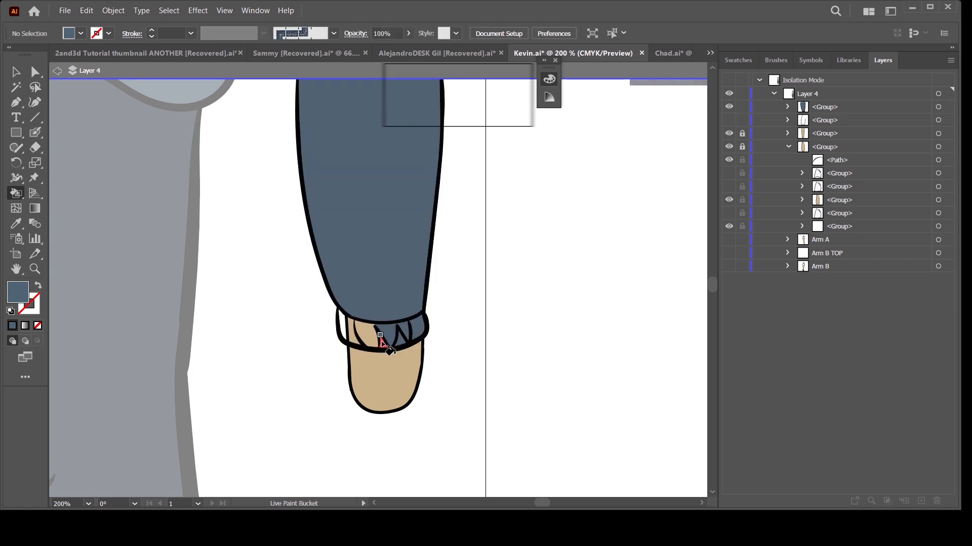
{"action": "left_click", "coordinate": [369, 336]}
{"action": "left_click", "coordinate": [347, 331]}
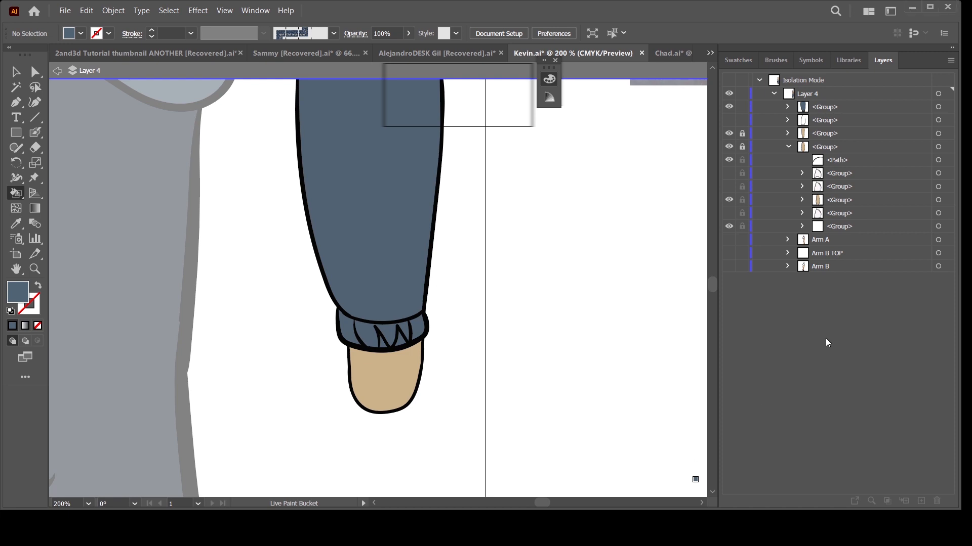
{"action": "key", "text": "ctrl+minus"}
{"action": "key", "text": "space"}
{"action": "left_click_drag", "start_coordinate": [525, 214], "coordinate": [533, 446]}
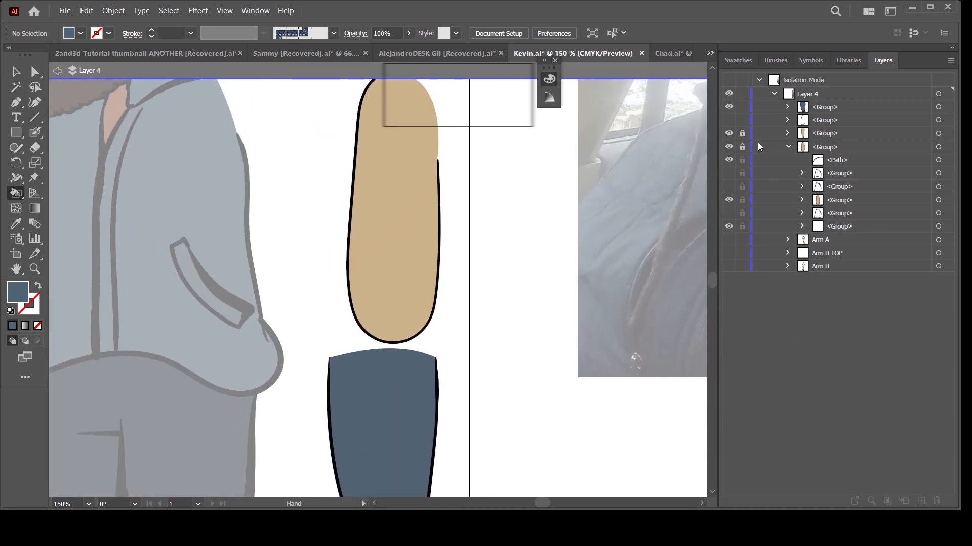
- Show the upper-arm sleeve outline group and fill it with the jacket blue using the Live Paint Bucket
{"action": "left_click", "coordinate": [729, 120]}
{"action": "left_click_drag", "start_coordinate": [546, 209], "coordinate": [523, 285]}
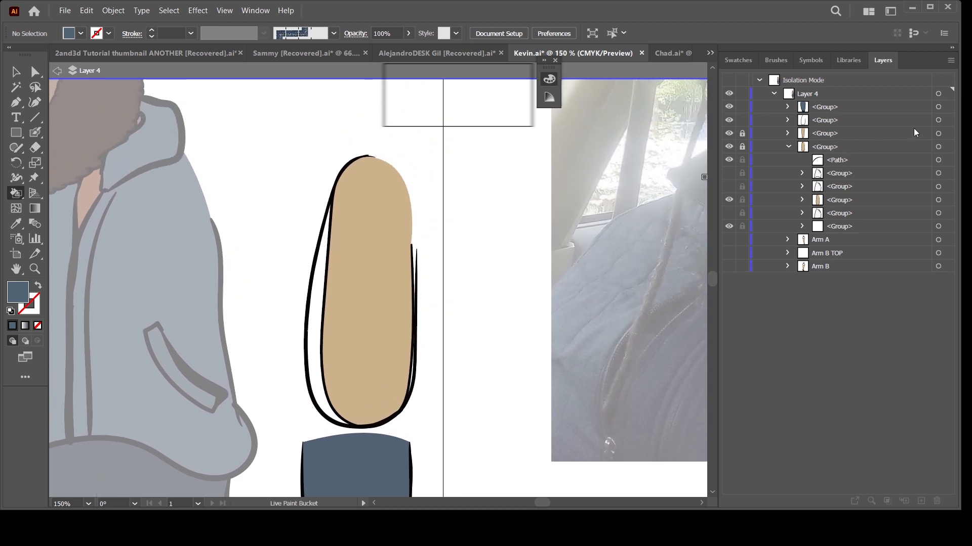
{"action": "left_click", "coordinate": [938, 120]}
{"action": "key", "text": "k"}
{"action": "left_click", "coordinate": [328, 377]}
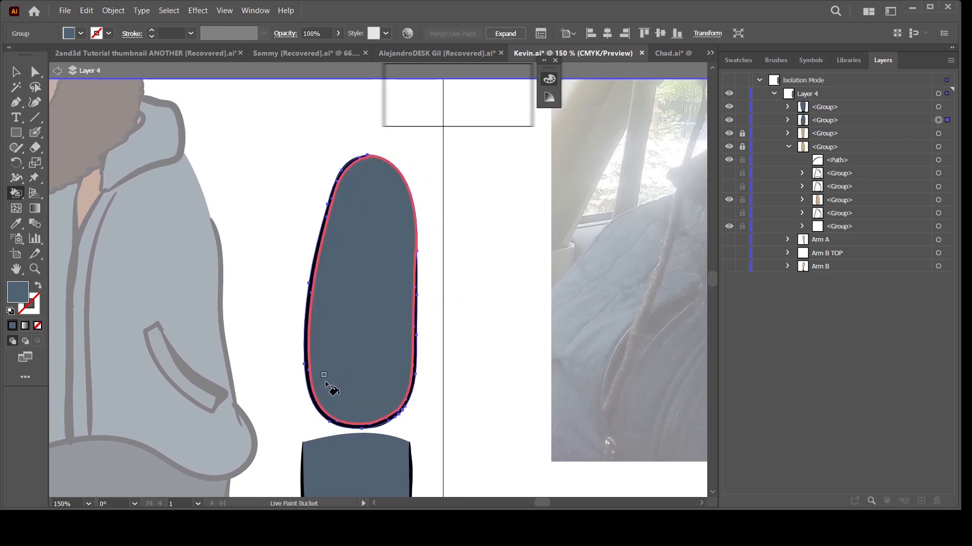
{"action": "key", "text": "ctrl+shift+a"}
{"action": "key", "text": "a"}
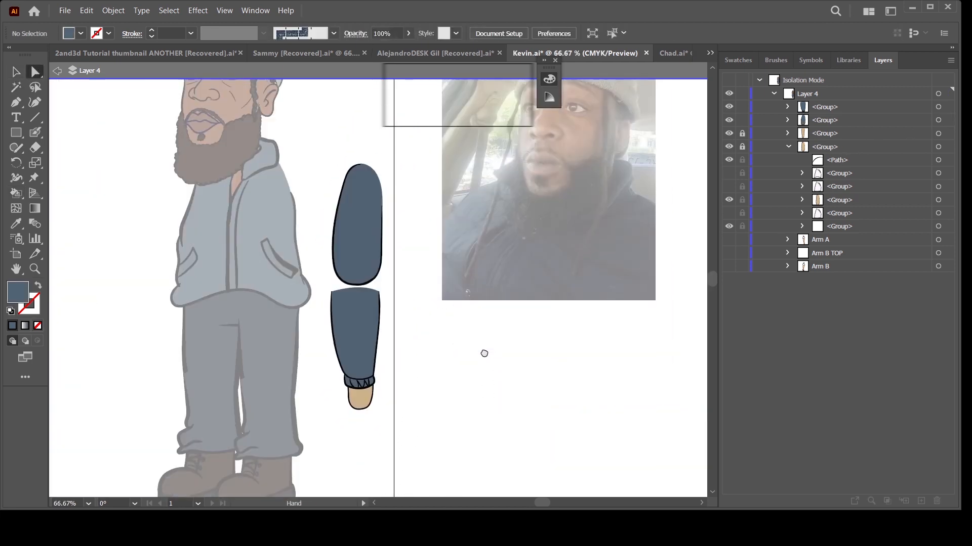
- Unlock the two copied arm-part groups and toggle their visibility to match them with the forearm and upper-arm sleeve groups
{"action": "left_click", "coordinate": [341, 314]}
{"action": "key", "text": "ctrl+shift+a"}
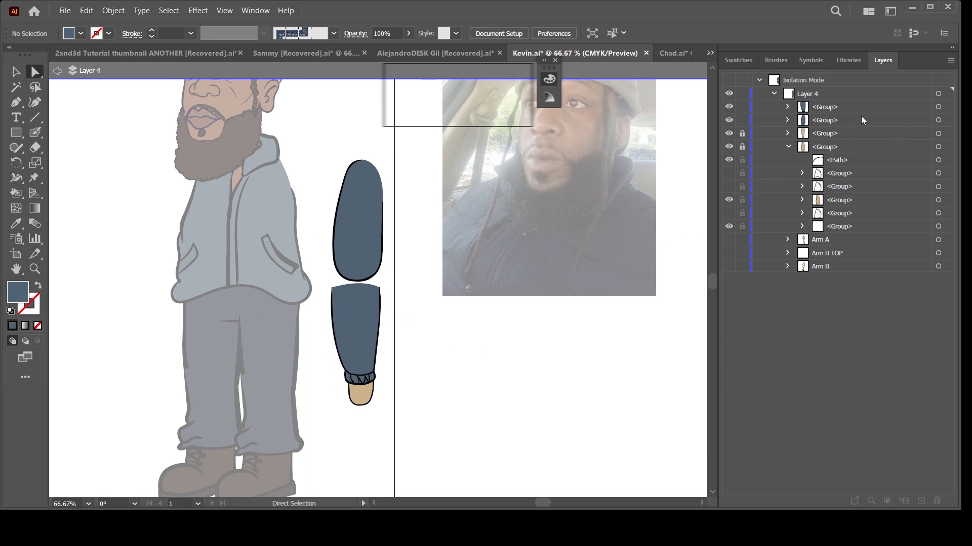
{"action": "left_click", "coordinate": [938, 107]}
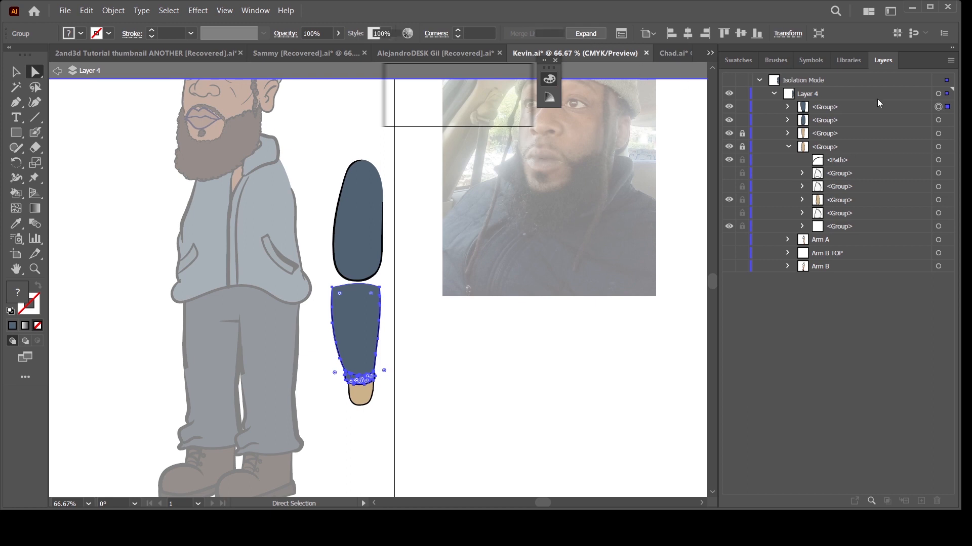
{"action": "left_click", "coordinate": [938, 120]}
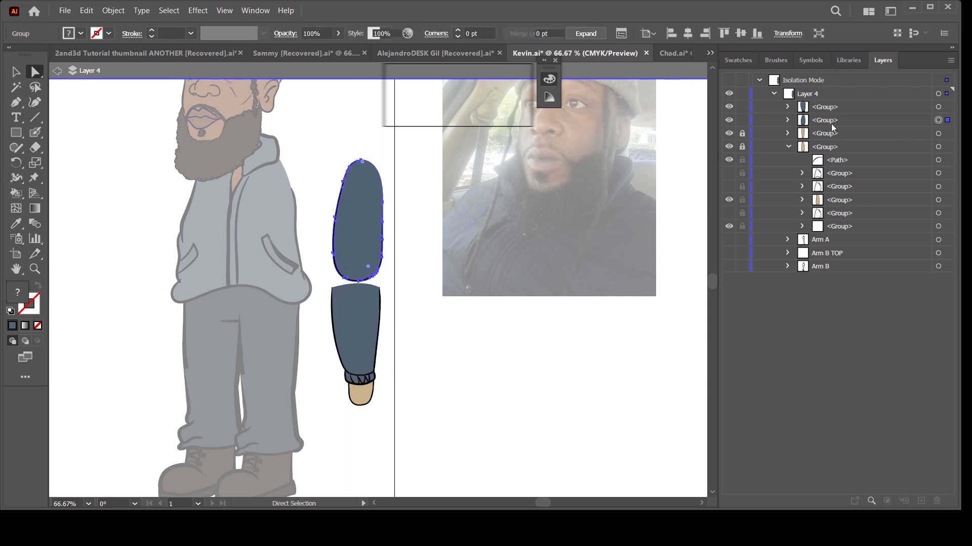
{"action": "left_click", "coordinate": [788, 146]}
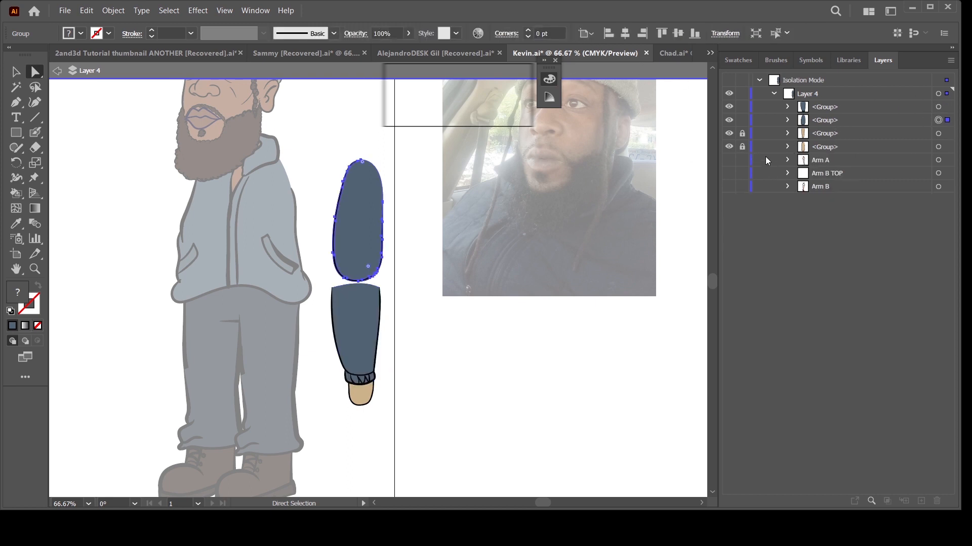
{"action": "left_click", "coordinate": [741, 147]}
{"action": "left_click", "coordinate": [742, 133]}
{"action": "left_click", "coordinate": [728, 133]}
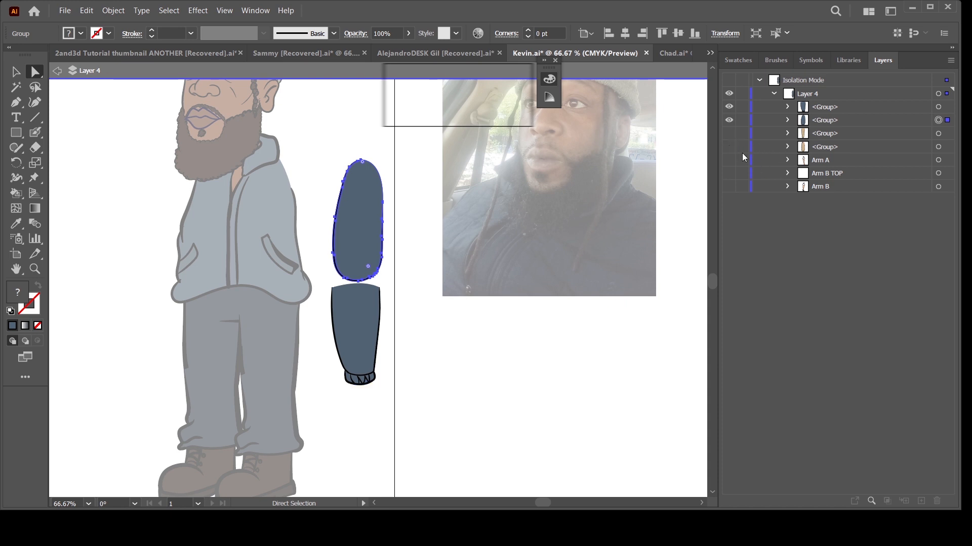
{"action": "left_click", "coordinate": [729, 133]}
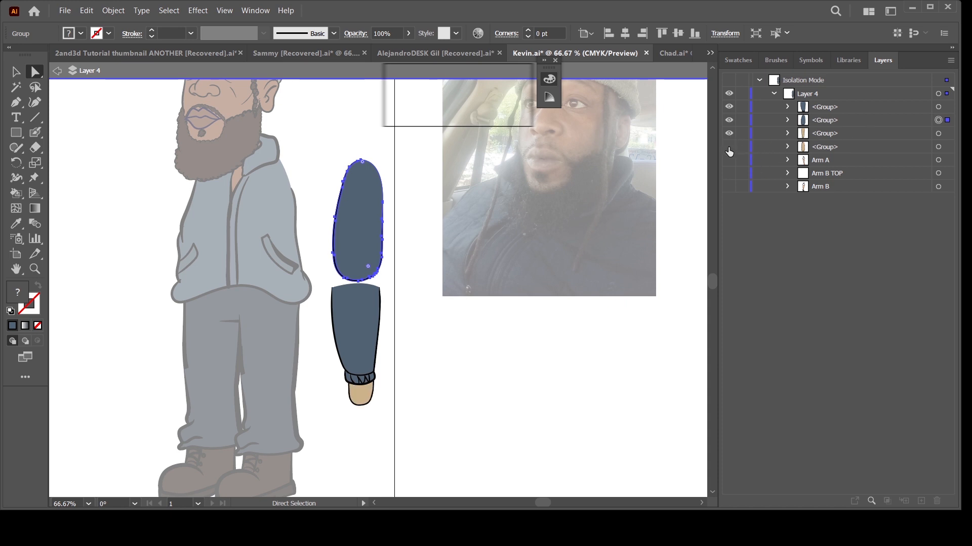
- Move the upper-arm and forearm sleeve groups into their matching arm-part groups and check the merged upper arm
{"action": "left_click", "coordinate": [817, 120]}
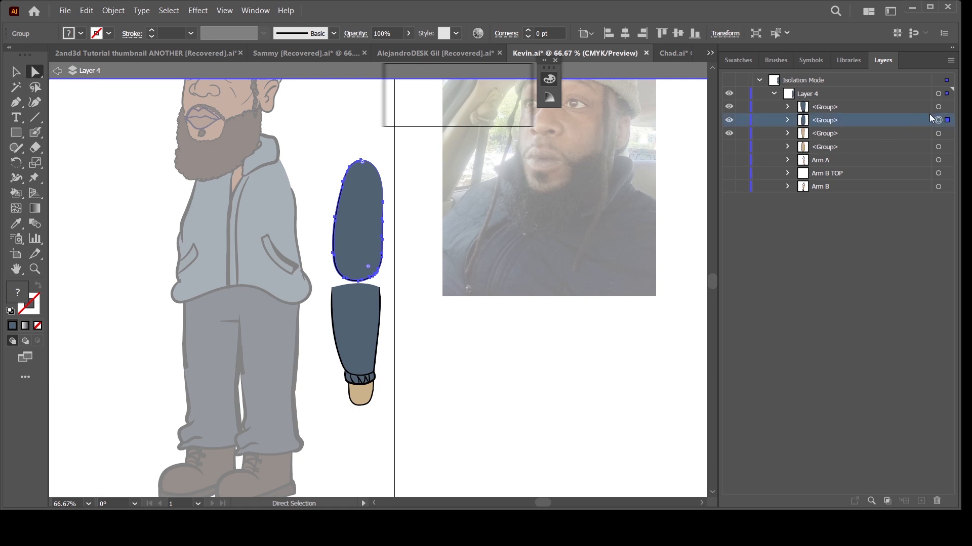
{"action": "left_click_drag", "start_coordinate": [806, 113], "coordinate": [818, 134]}
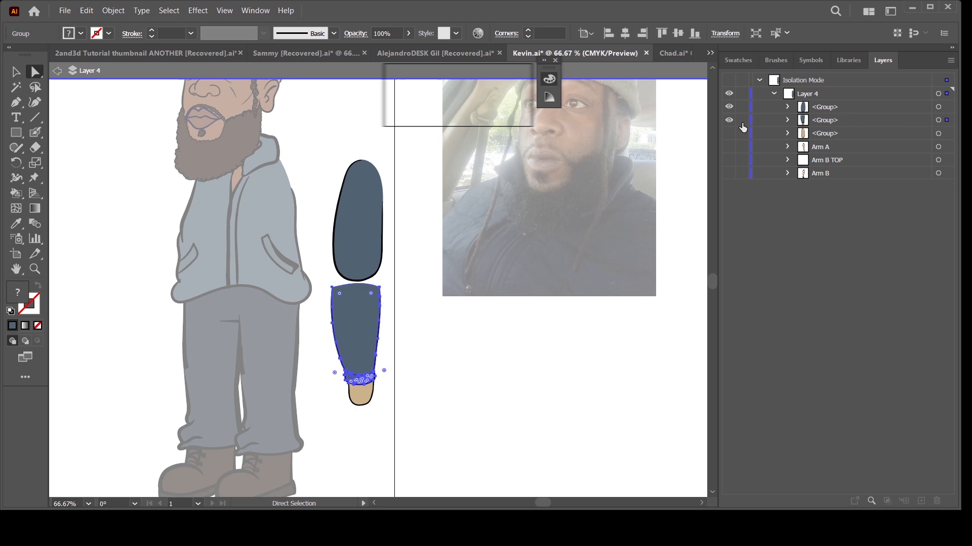
{"action": "left_click", "coordinate": [828, 110]}
{"action": "left_click", "coordinate": [728, 134]}
{"action": "left_click_drag", "start_coordinate": [826, 116], "coordinate": [828, 134]}
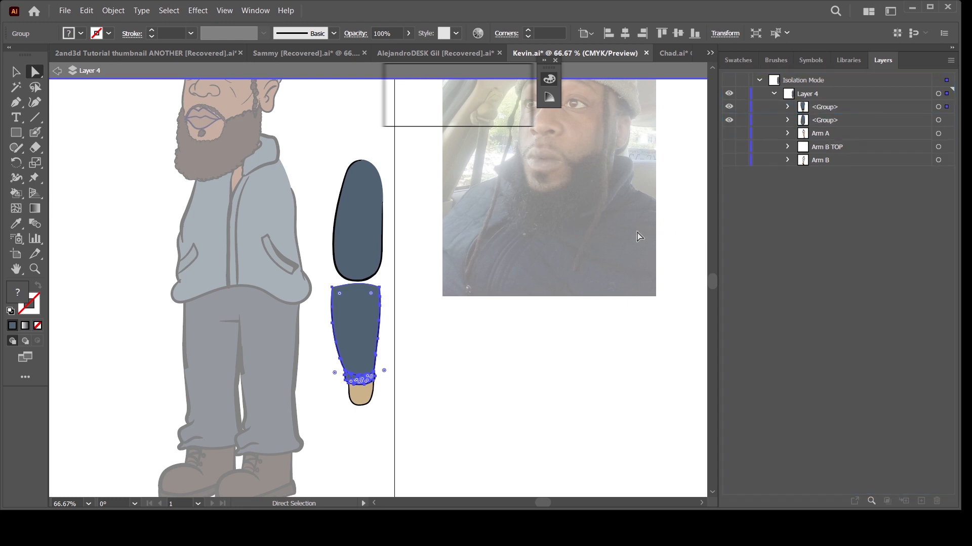
{"action": "left_click", "coordinate": [612, 321]}
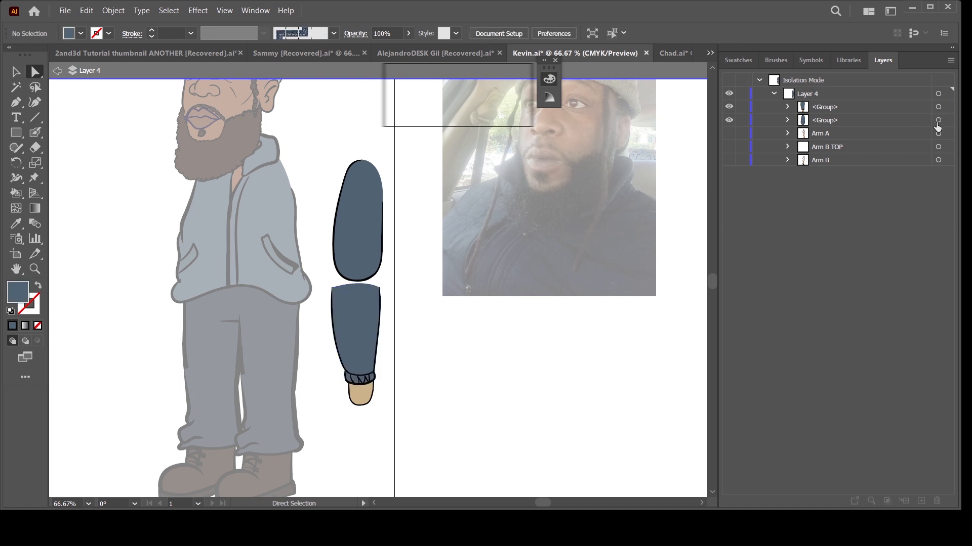
{"action": "left_click", "coordinate": [937, 121]}
- Create a new art brush from the merged forearm group with its cuff
{"action": "left_click", "coordinate": [938, 107]}
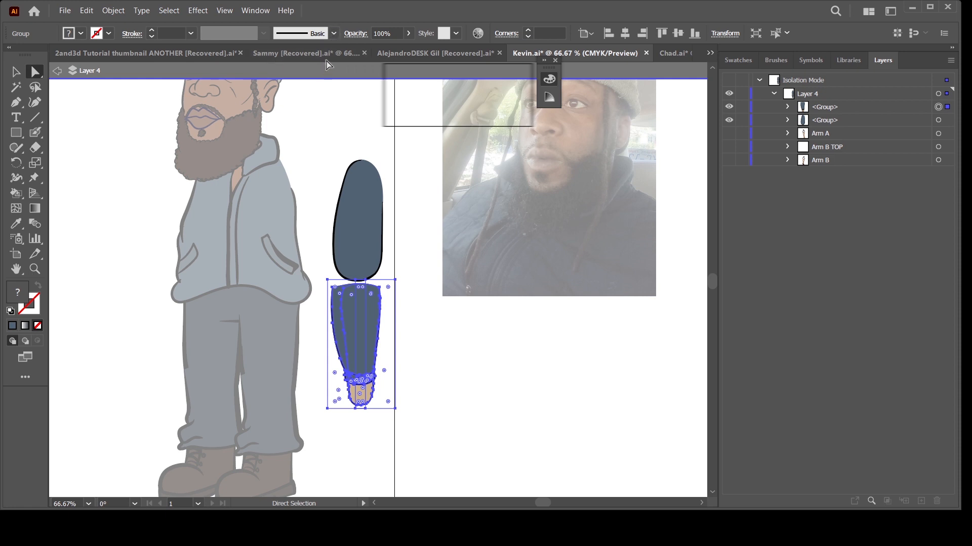
{"action": "left_click", "coordinate": [334, 33]}
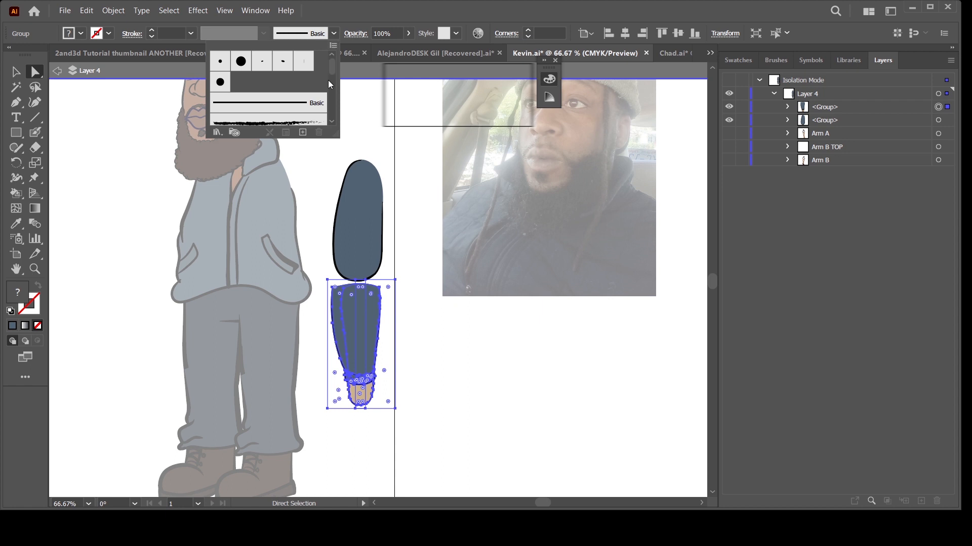
{"action": "left_click", "coordinate": [306, 135]}
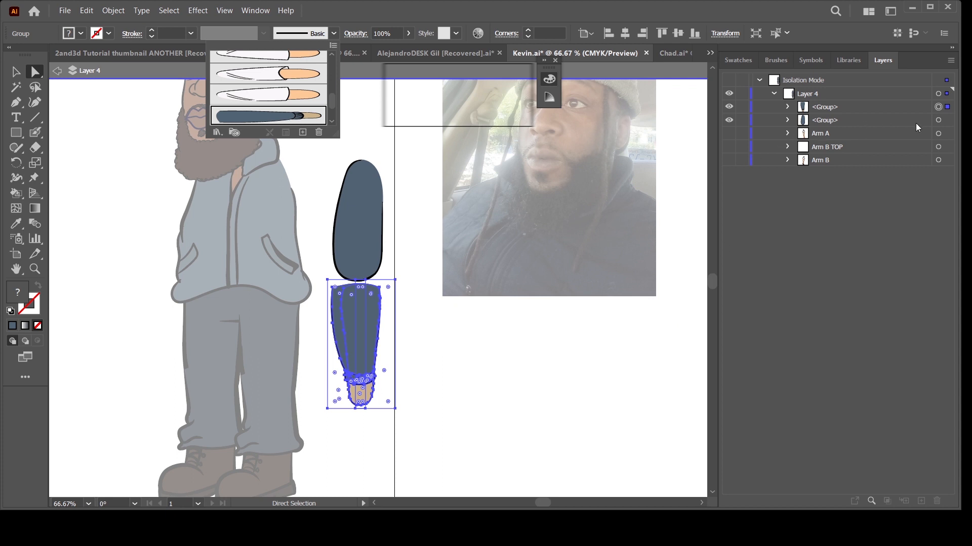
- Create another art brush from the merged upper-arm group
{"action": "left_click", "coordinate": [937, 120]}
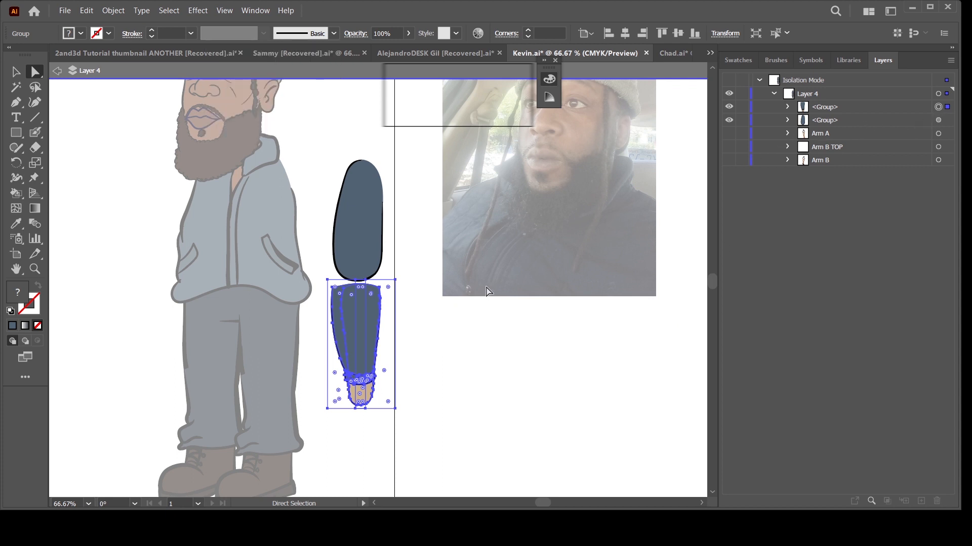
{"action": "left_click", "coordinate": [334, 34]}
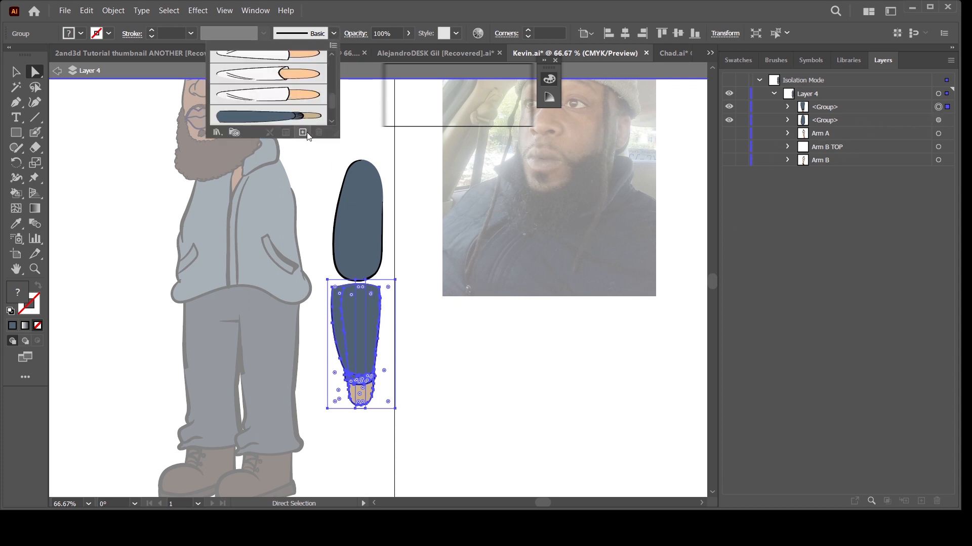
{"action": "left_click", "coordinate": [944, 122]}
{"action": "left_click", "coordinate": [945, 122]}
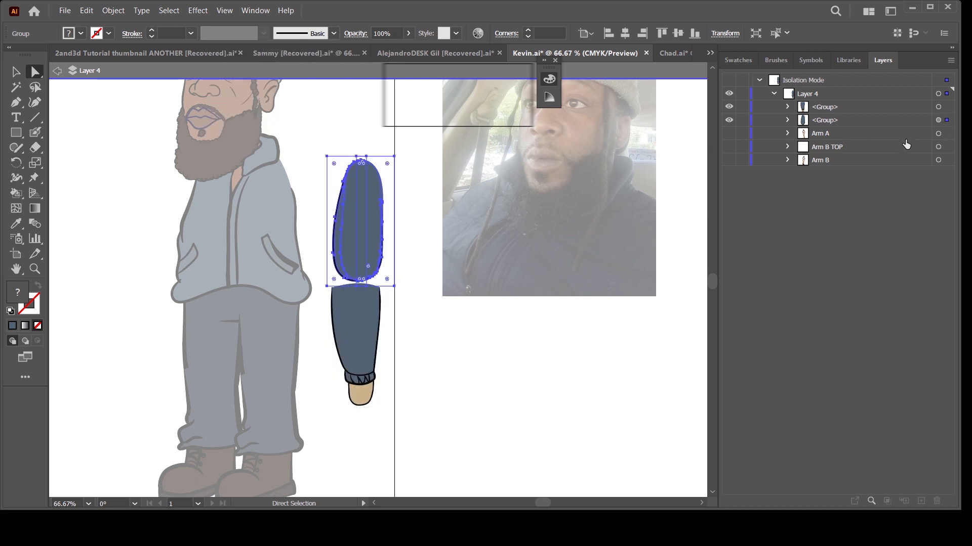
{"action": "left_click", "coordinate": [943, 122]}
{"action": "left_click", "coordinate": [334, 34]}
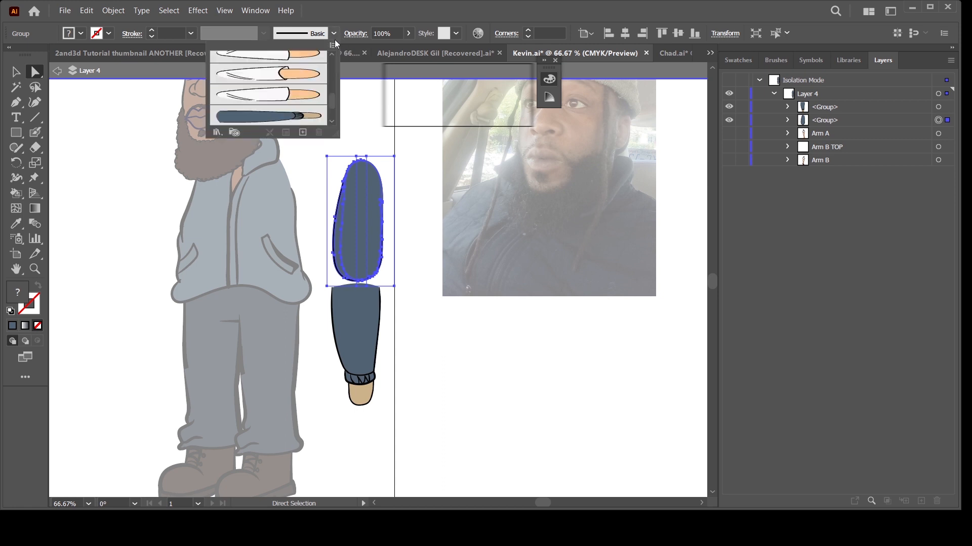
{"action": "left_click", "coordinate": [303, 132]}
{"action": "left_click", "coordinate": [580, 431]}
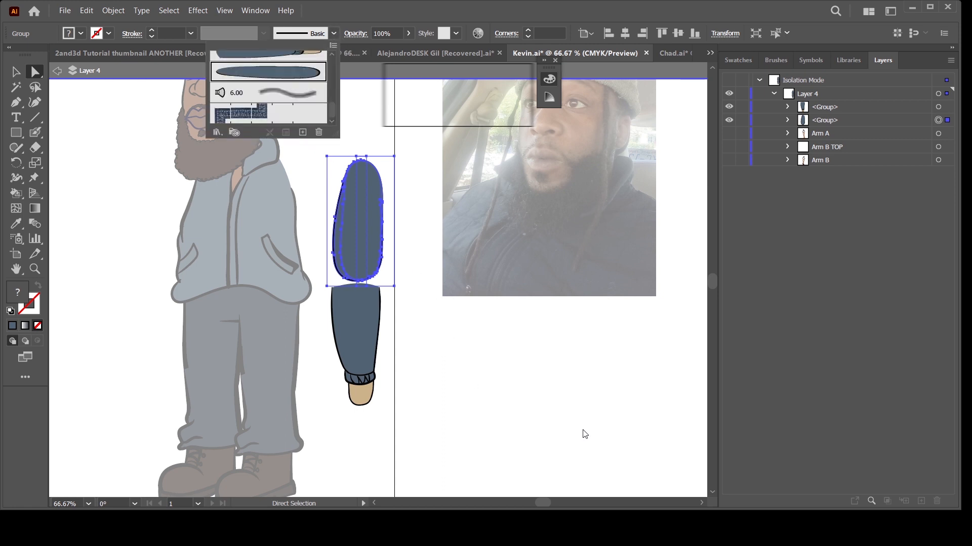
- Draw a diagonal test line from the elbow across the empty canvas and apply the upper-arm art brush to it
{"action": "left_click", "coordinate": [587, 381]}
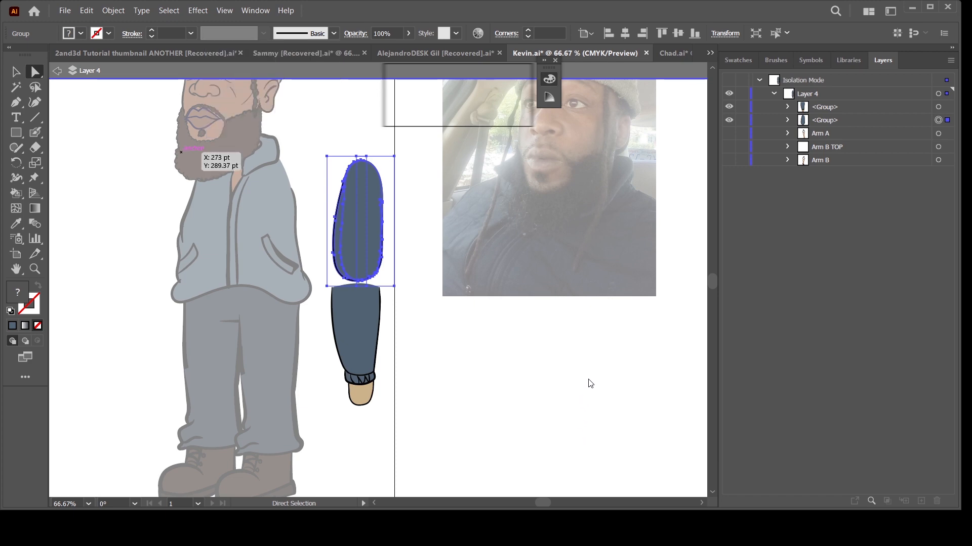
{"action": "left_click", "coordinate": [544, 363]}
{"action": "scroll", "coordinate": [551, 369], "scroll_direction": "down", "scroll_amount": 2}
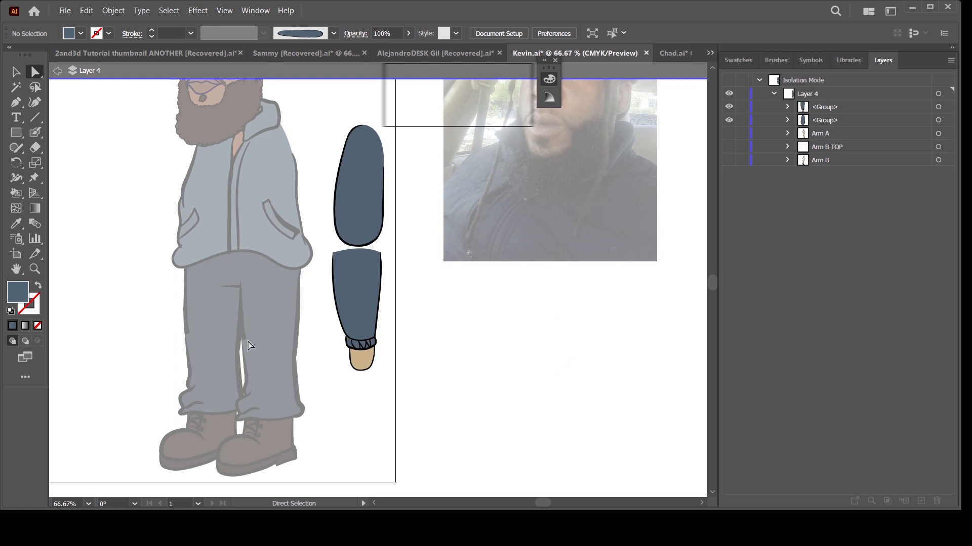
{"action": "key", "text": "backslash"}
{"action": "left_click_drag", "start_coordinate": [373, 236], "coordinate": [626, 404]}
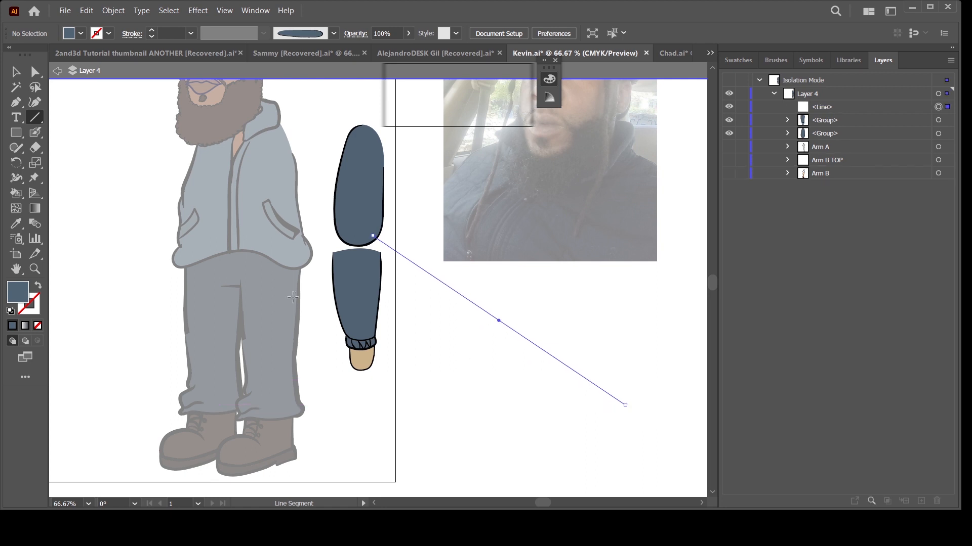
{"action": "key", "text": "v"}
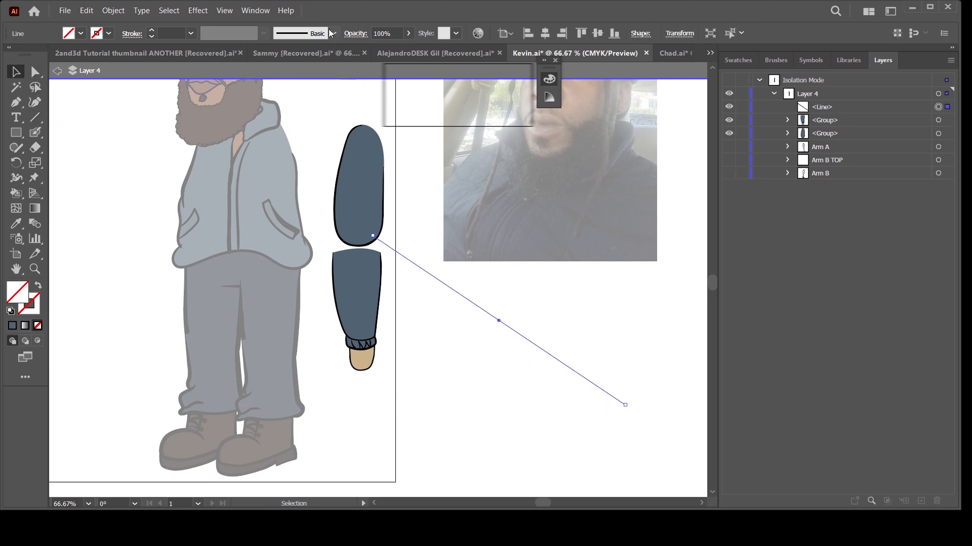
{"action": "left_click", "coordinate": [332, 34]}
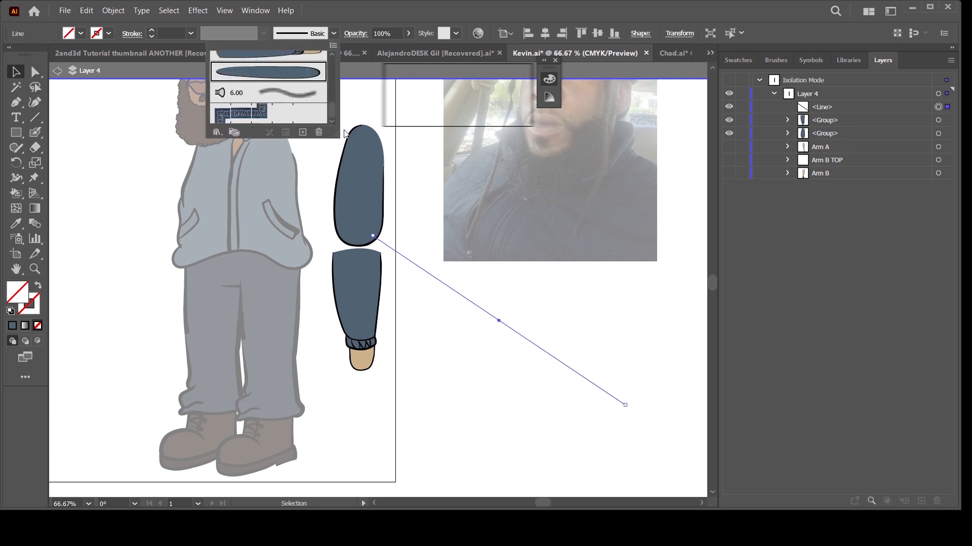
{"action": "left_click", "coordinate": [314, 79]}
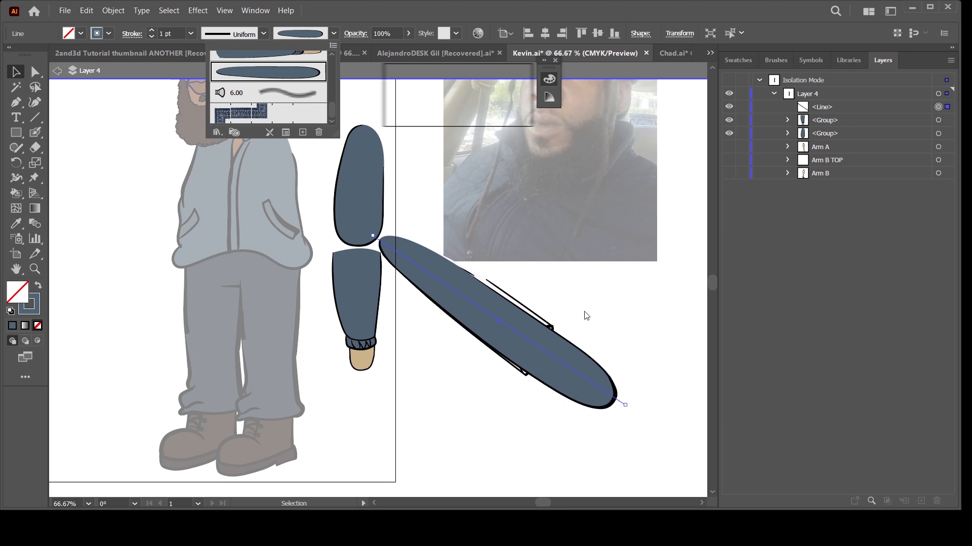
- Undo the test line, both arm art brushes and the moves of the sleeve groups into the arm groups
{"action": "left_click", "coordinate": [607, 307]}
{"action": "key", "text": "ctrl+z"}
{"action": "key", "text": "ctrl+z"}
{"action": "key", "text": "ctrl+z"}
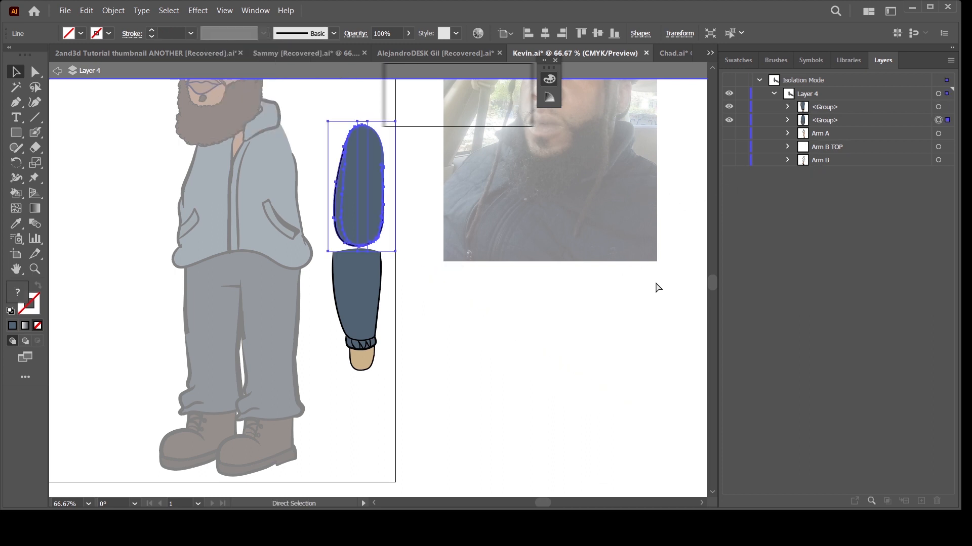
{"action": "key", "text": "ctrl+z"}
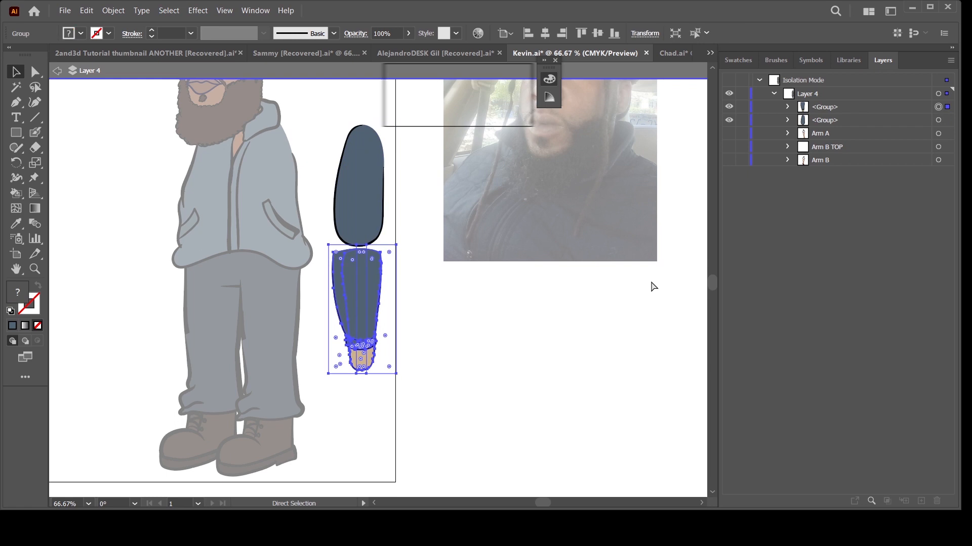
{"action": "key", "text": "ctrl+z"}
{"action": "key", "text": "ctrl+z"}
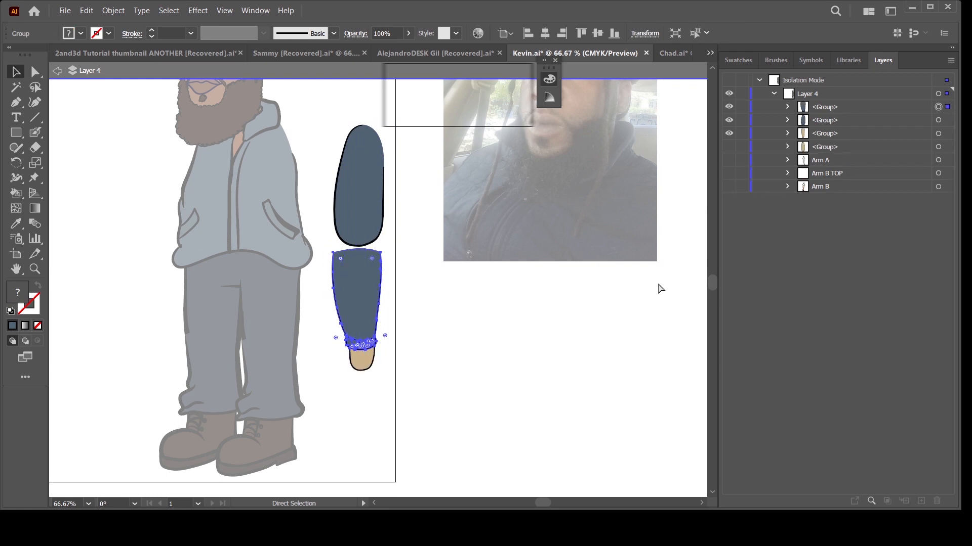
- Redo the moves of both sleeve groups into their arm groups, checking the brush list along the way
{"action": "left_click", "coordinate": [334, 34]}
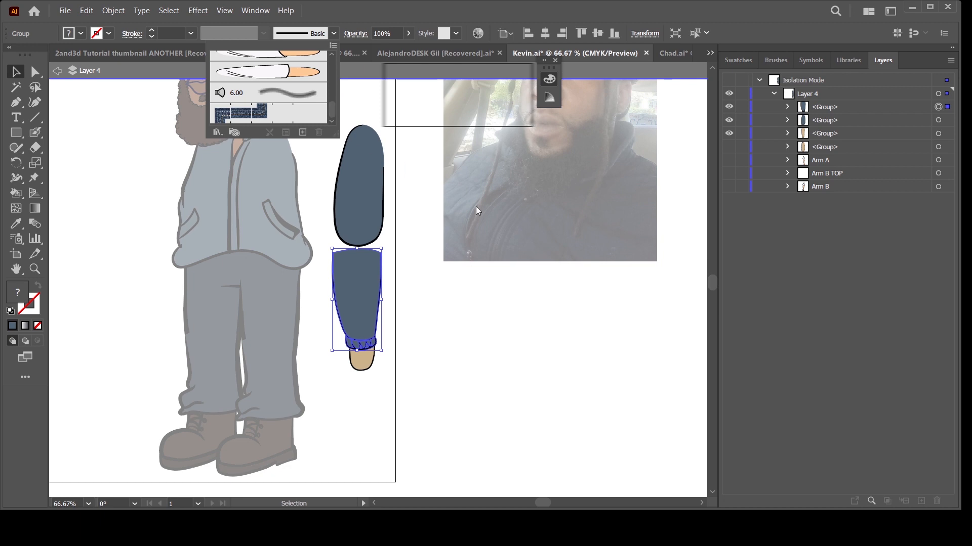
{"action": "left_click", "coordinate": [452, 233]}
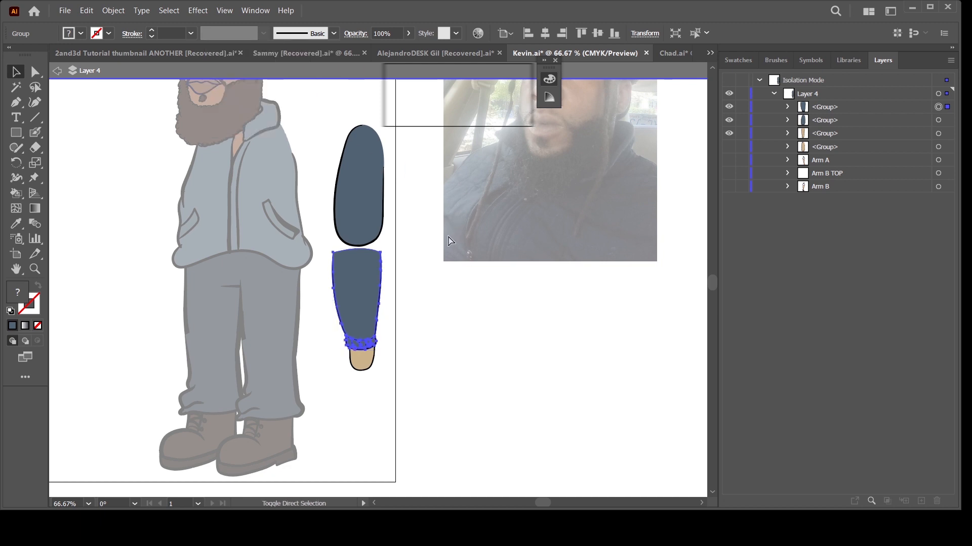
{"action": "left_click", "coordinate": [335, 33]}
{"action": "left_click", "coordinate": [367, 25]}
{"action": "key", "text": "ctrl+shift+z"}
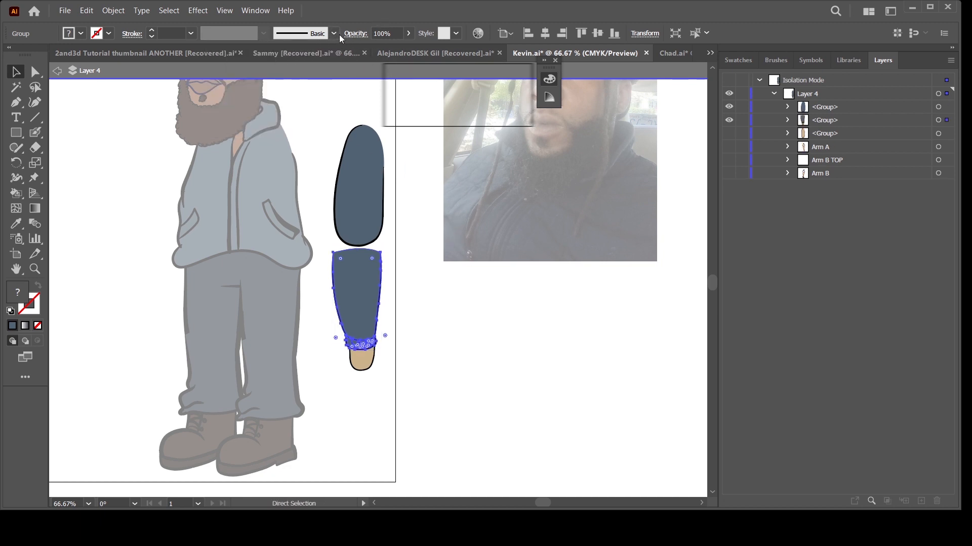
{"action": "left_click", "coordinate": [335, 34]}
{"action": "left_click", "coordinate": [486, 18]}
{"action": "left_click", "coordinate": [335, 34]}
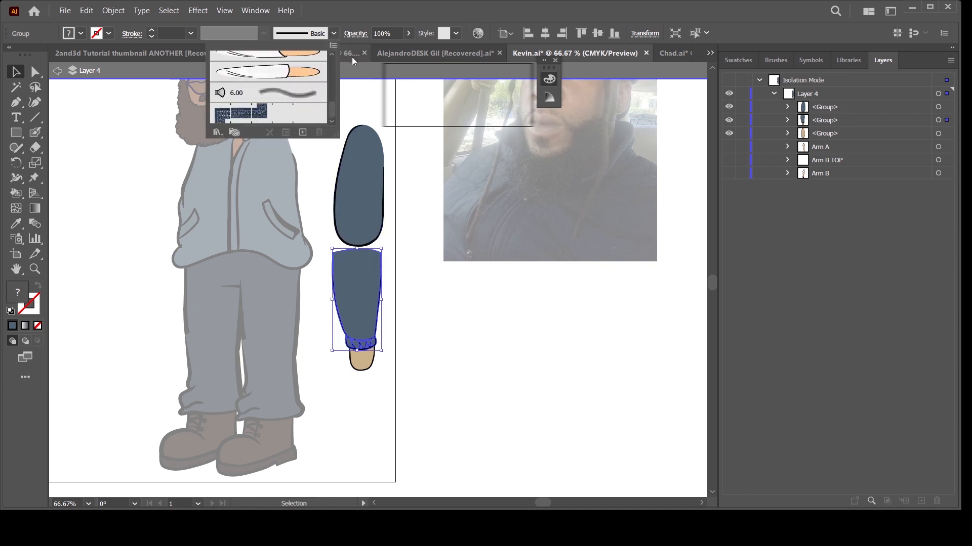
{"action": "left_click", "coordinate": [415, 20]}
{"action": "key", "text": "ctrl+shift+z"}
{"action": "left_click", "coordinate": [335, 34]}
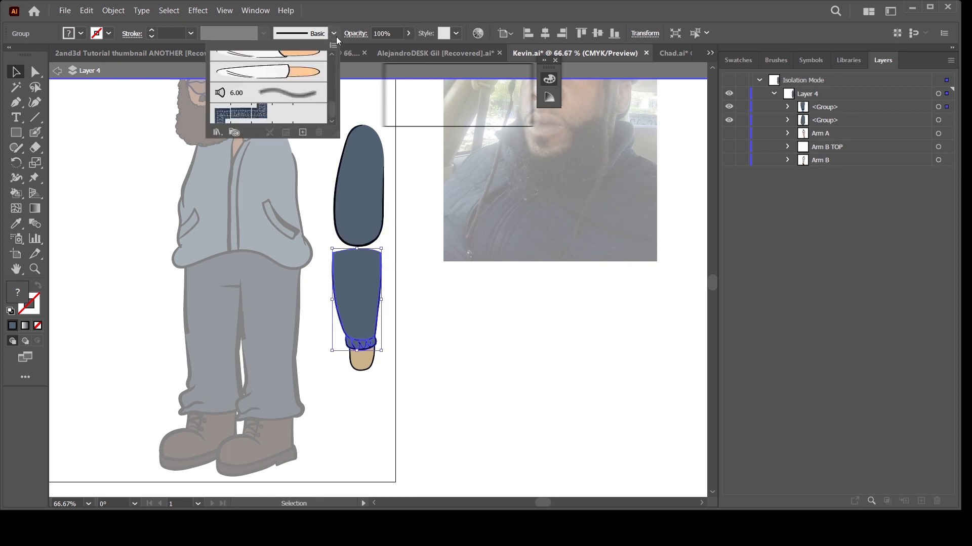
- Step back through the edit history to undo both arm art brushes and the upper-arm sleeve group's move, checking the brush list between undos
{"action": "left_click", "coordinate": [373, 43]}
{"action": "key", "text": "ctrl+z"}
{"action": "key", "text": "ctrl+z"}
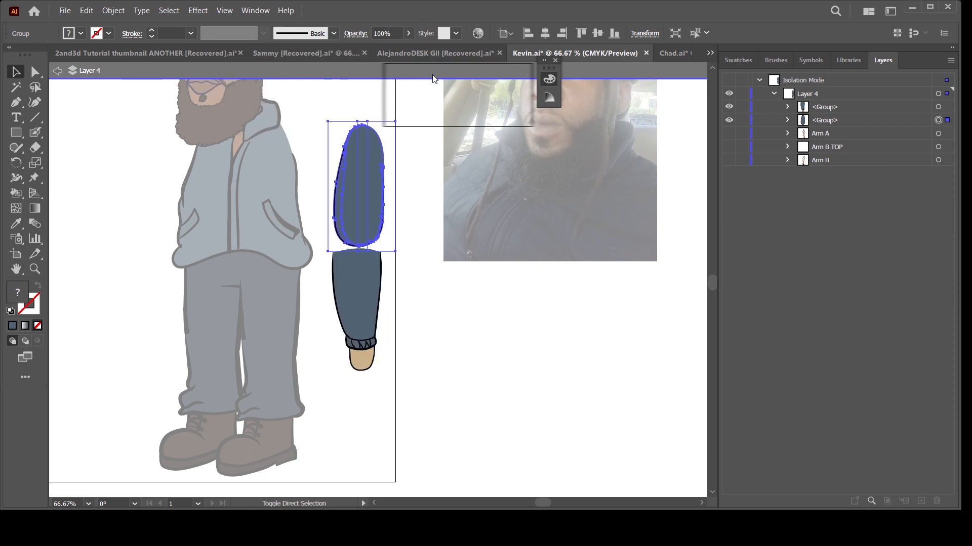
{"action": "left_click", "coordinate": [334, 33]}
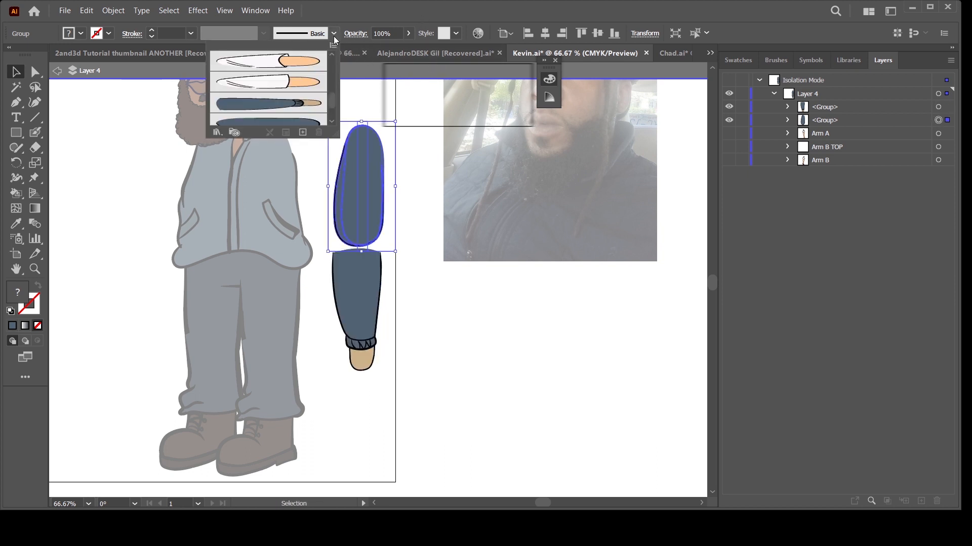
{"action": "left_click", "coordinate": [443, 214]}
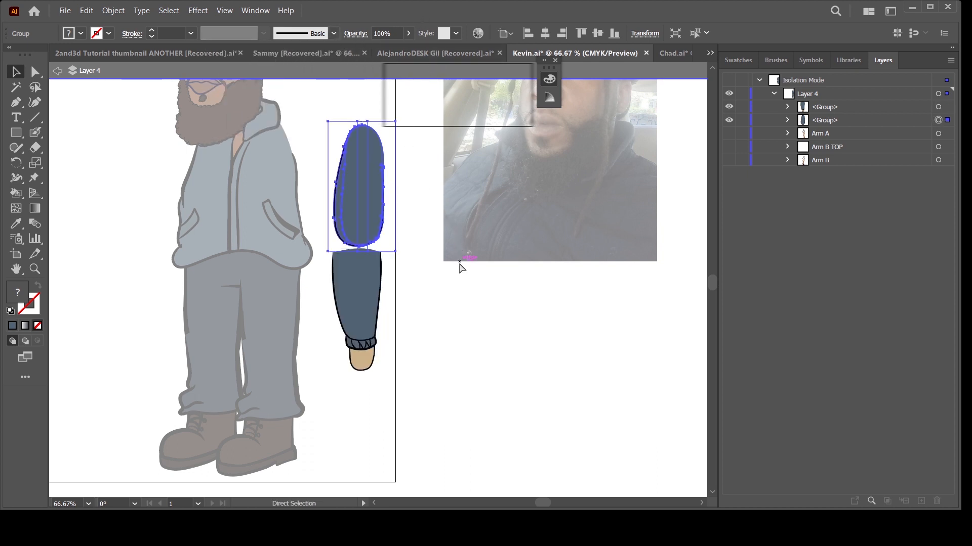
{"action": "left_click", "coordinate": [335, 34]}
{"action": "left_click", "coordinate": [427, 318]}
{"action": "key", "text": "ctrl+z"}
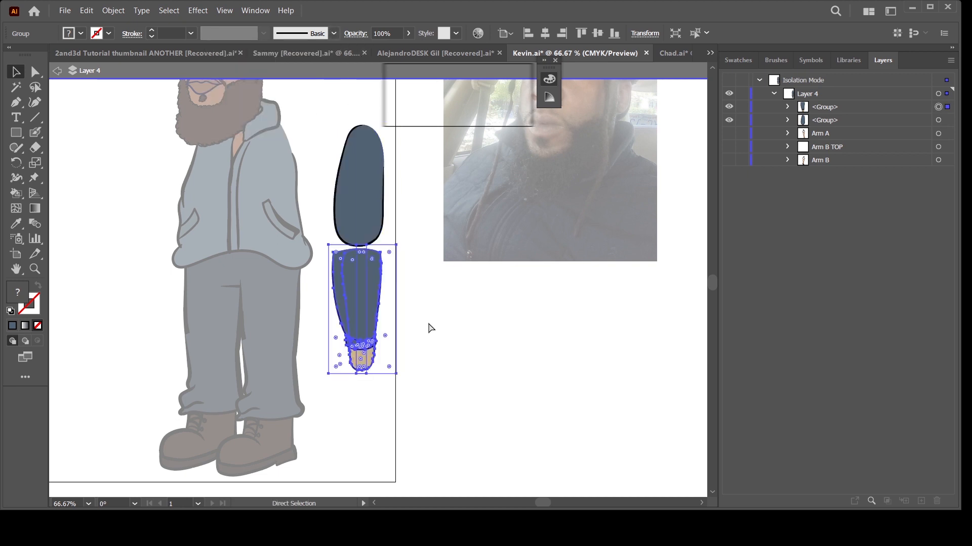
{"action": "key", "text": "ctrl+z"}
{"action": "left_click", "coordinate": [334, 33]}
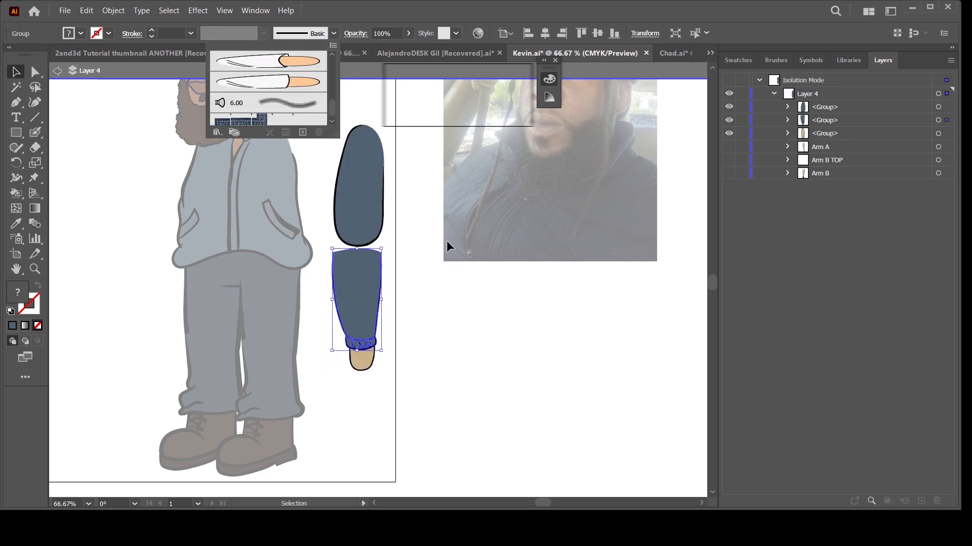
{"action": "left_click", "coordinate": [449, 285]}
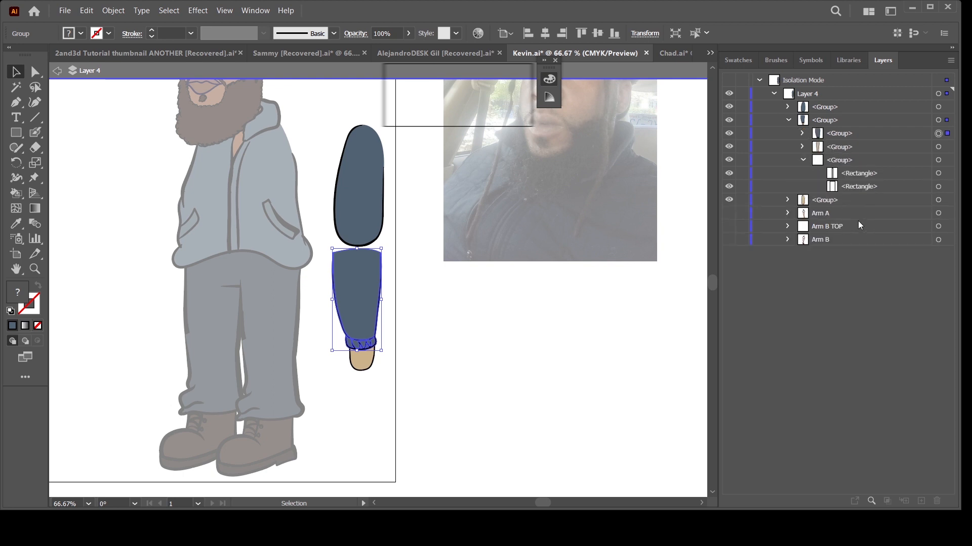
- Select the whole merged forearm group, including the sleeve, hand end and rectangles, and create an art brush from it
{"action": "left_click", "coordinate": [802, 160]}
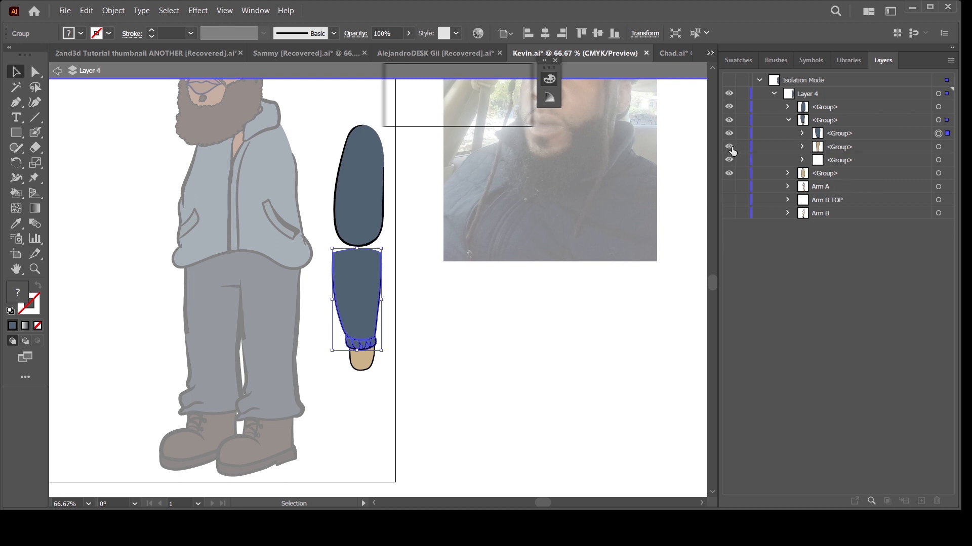
{"action": "left_click", "coordinate": [938, 121]}
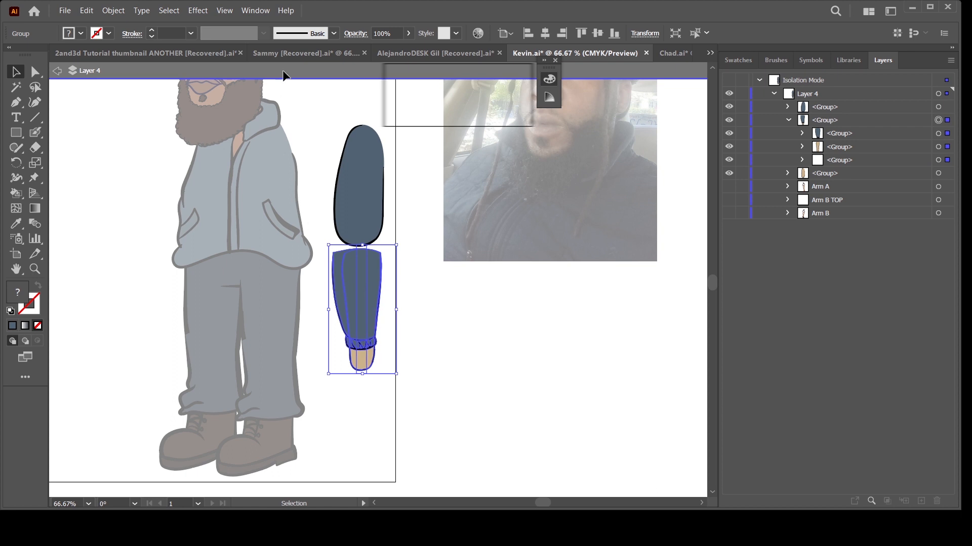
{"action": "left_click", "coordinate": [335, 33]}
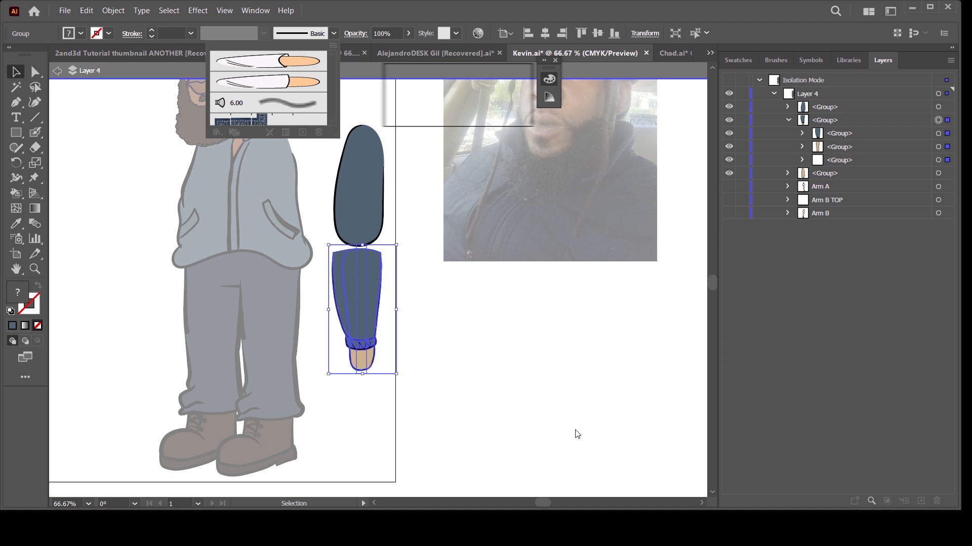
- Move the upper-arm sleeve group into the group holding the upper-arm skin parts, placing it first in that group
{"action": "left_click", "coordinate": [798, 121]}
{"action": "left_click", "coordinate": [787, 106]}
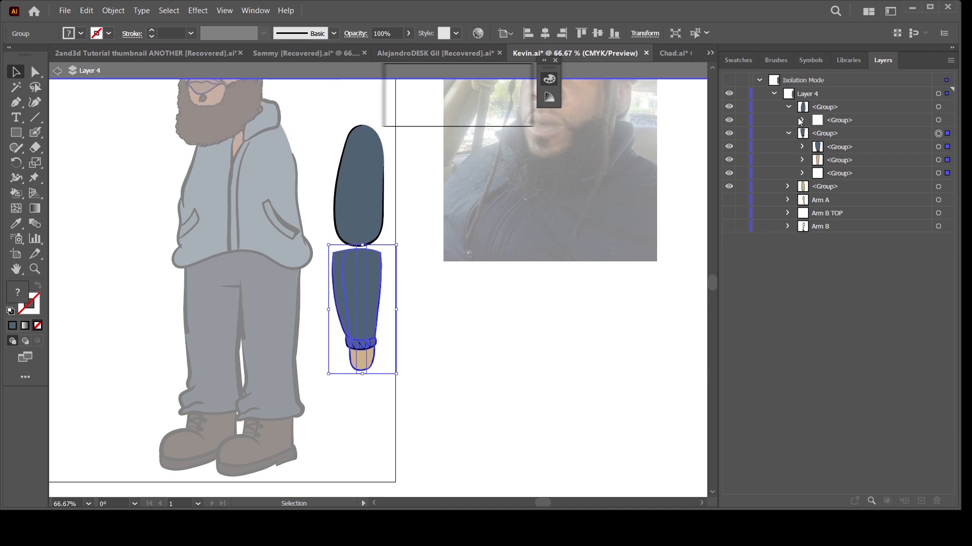
{"action": "left_click", "coordinate": [803, 120]}
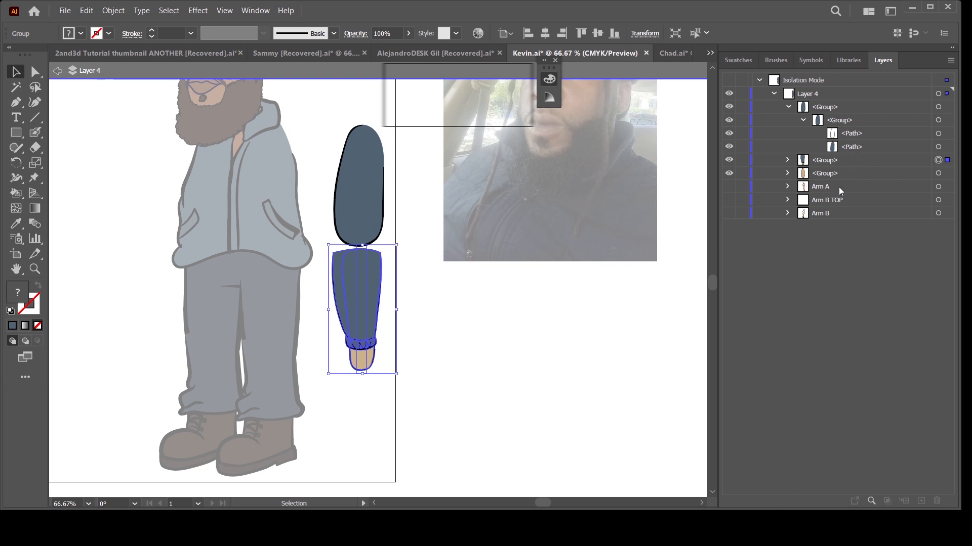
{"action": "left_click", "coordinate": [610, 342]}
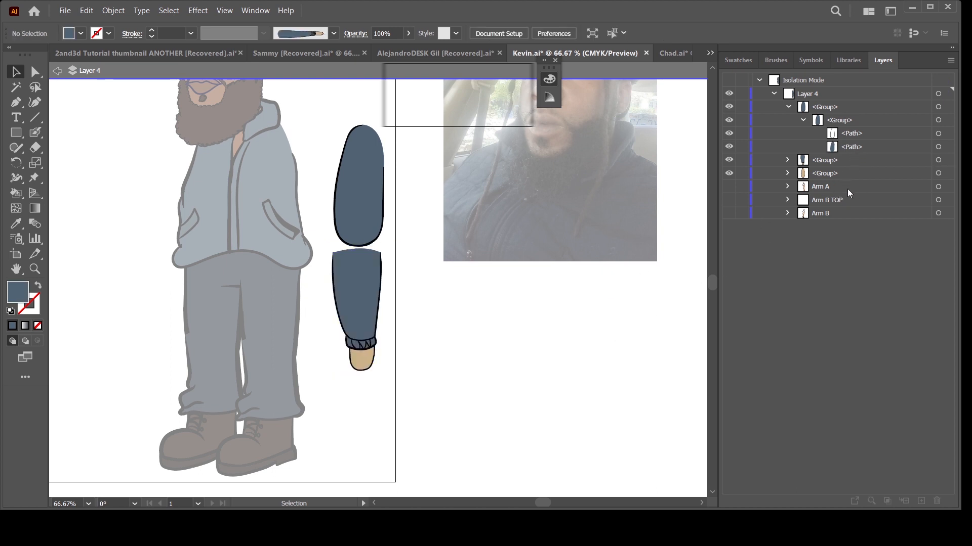
{"action": "left_click", "coordinate": [789, 107]}
{"action": "left_click", "coordinate": [788, 134]}
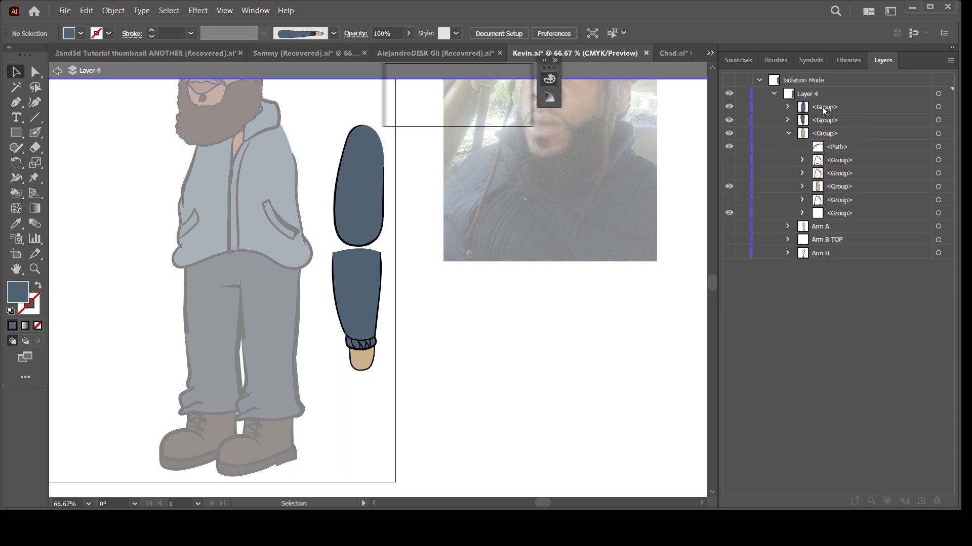
{"action": "left_click_drag", "start_coordinate": [824, 111], "coordinate": [838, 136]}
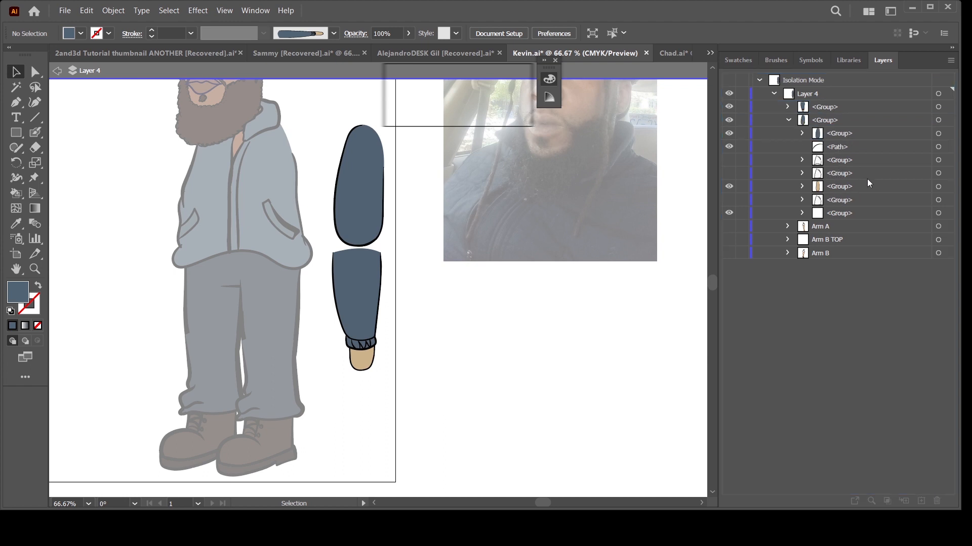
- Select the contents of the merged upper-arm group, create an art brush from them and deselect the artwork
{"action": "left_click", "coordinate": [944, 121]}
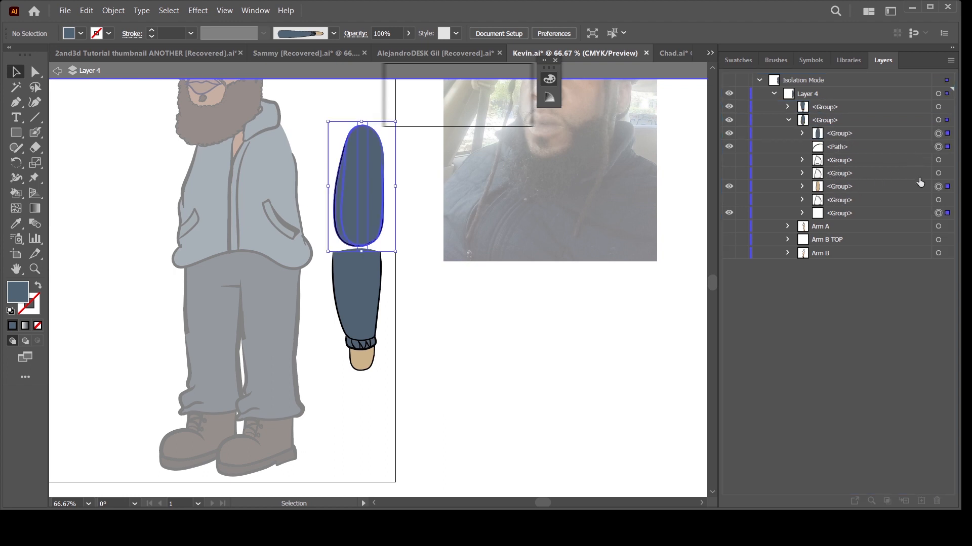
{"action": "left_click", "coordinate": [939, 121]}
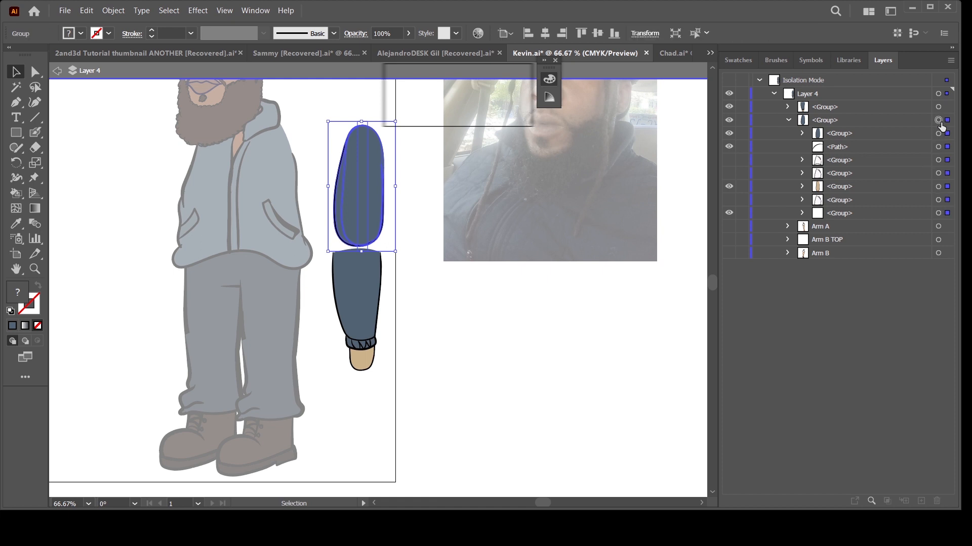
{"action": "left_click", "coordinate": [944, 121]}
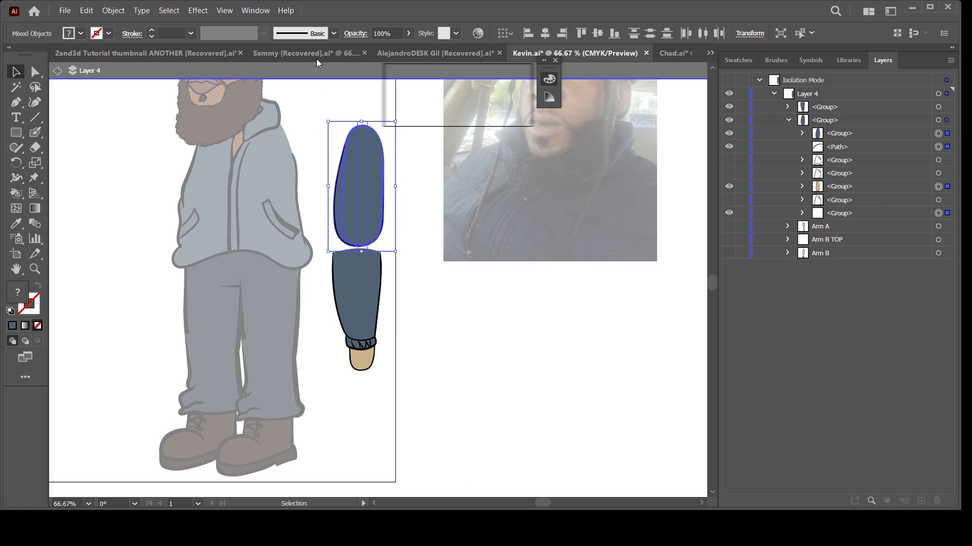
{"action": "left_click", "coordinate": [334, 33]}
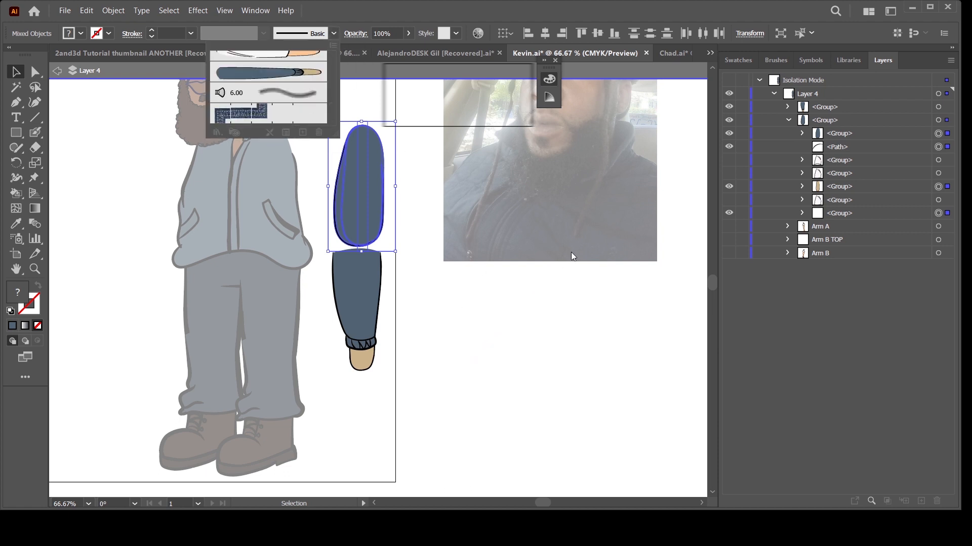
{"action": "left_click", "coordinate": [552, 335]}
{"action": "left_click", "coordinate": [556, 345]}
- Exit isolation mode and hide the two separate arm-part groups in Layer 4
{"action": "key", "text": "ctrl+minus"}
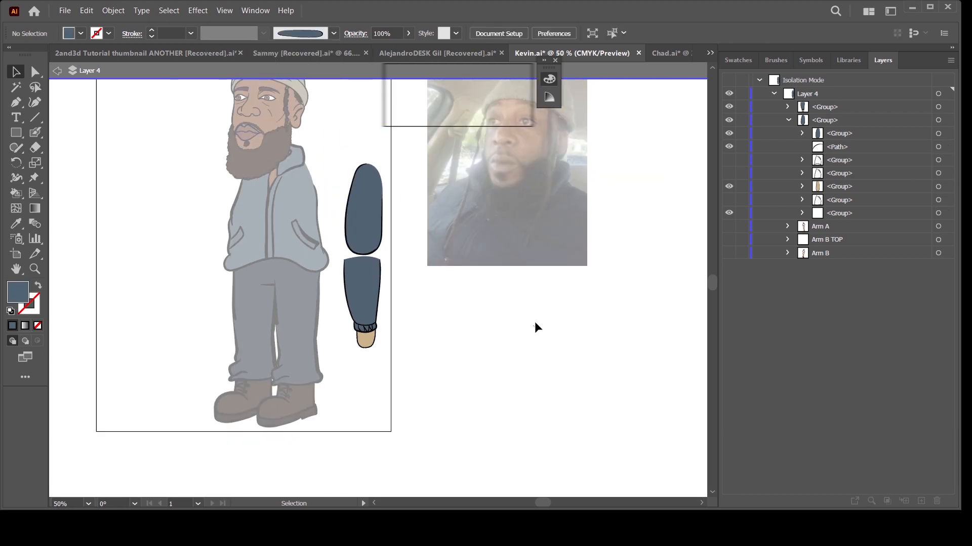
{"action": "double_click", "coordinate": [652, 292]}
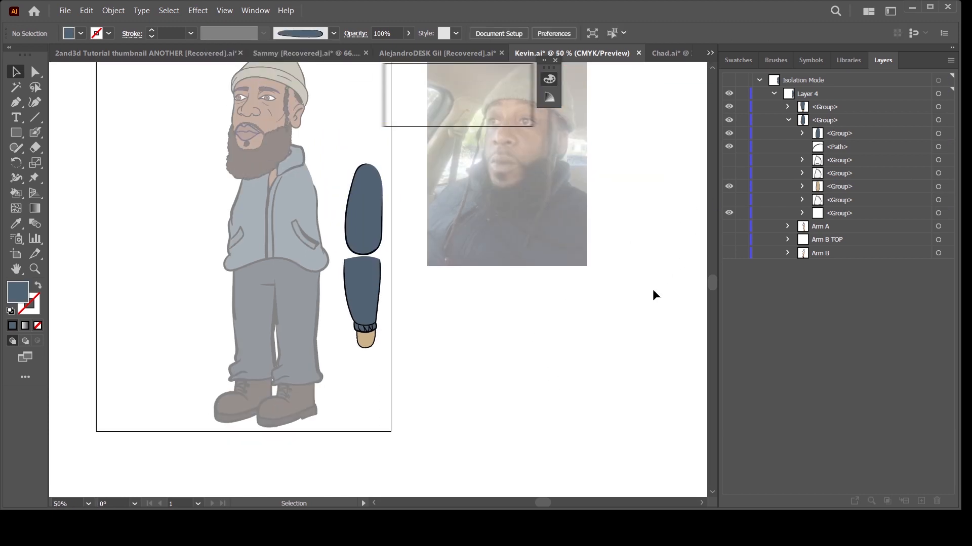
{"action": "left_click", "coordinate": [774, 106]}
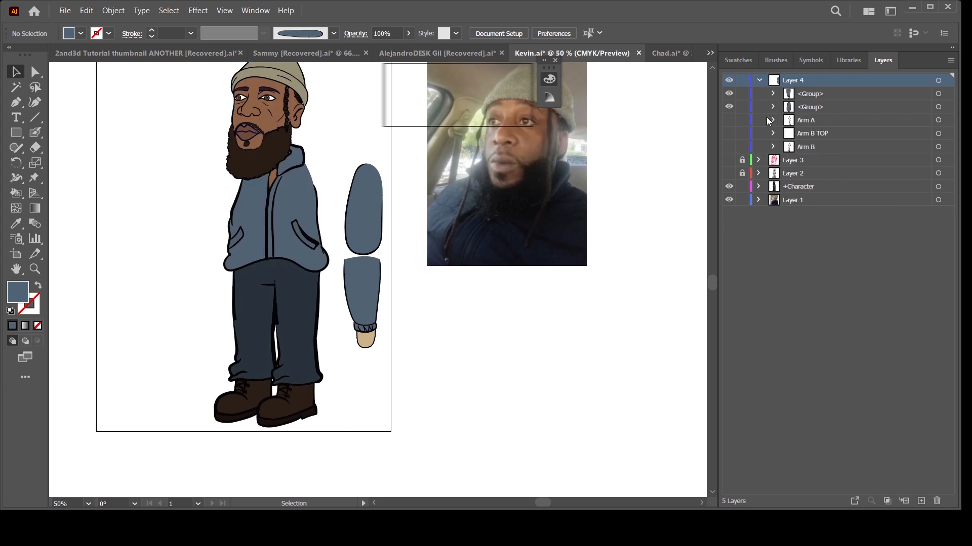
{"action": "left_click", "coordinate": [728, 81]}
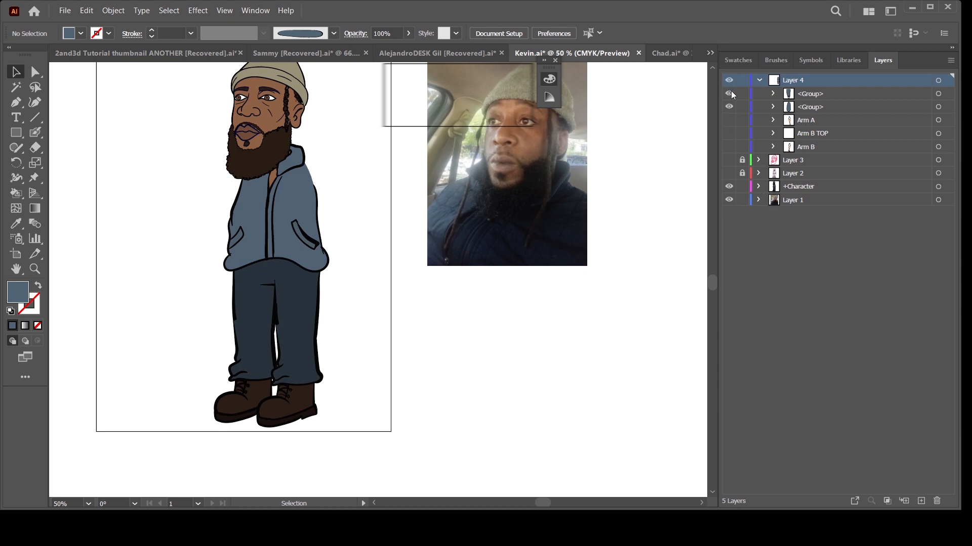
{"action": "left_click_drag", "start_coordinate": [729, 94], "coordinate": [737, 139]}
{"action": "left_click", "coordinate": [729, 121]}
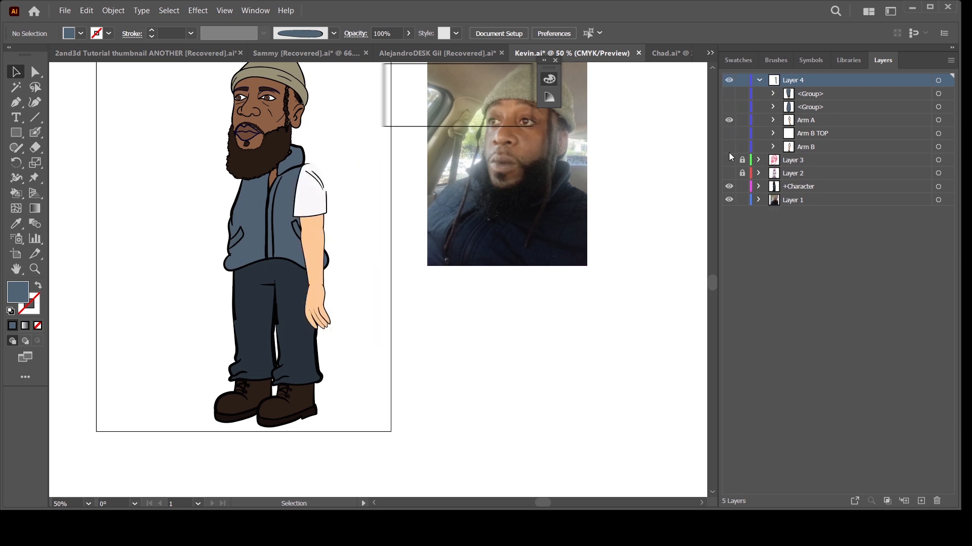
{"action": "left_click", "coordinate": [773, 121]}
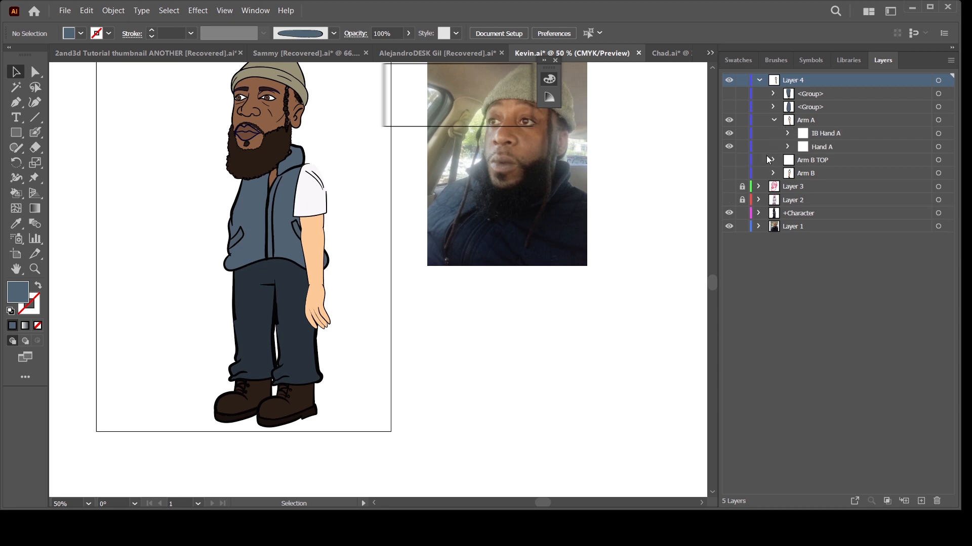
{"action": "left_click", "coordinate": [729, 107]}
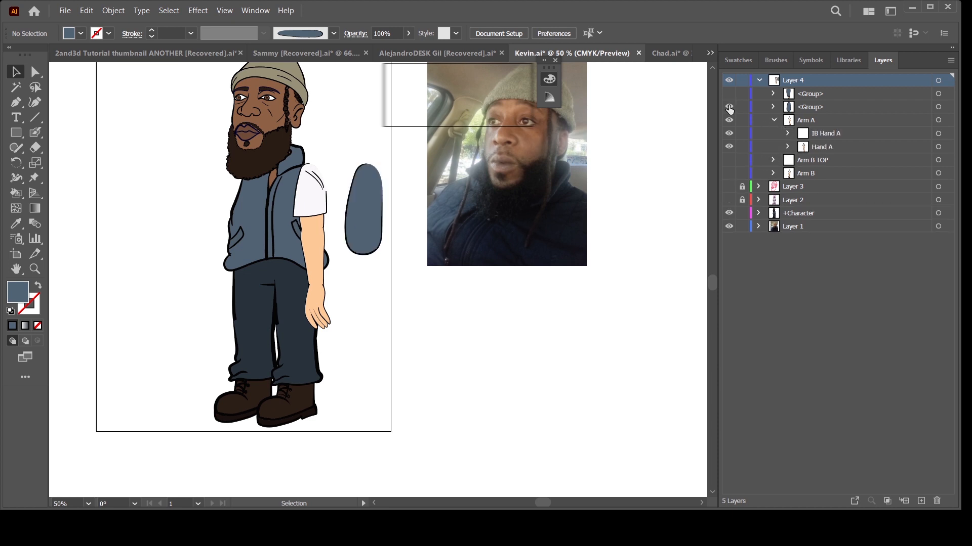
{"action": "left_click", "coordinate": [729, 106]}
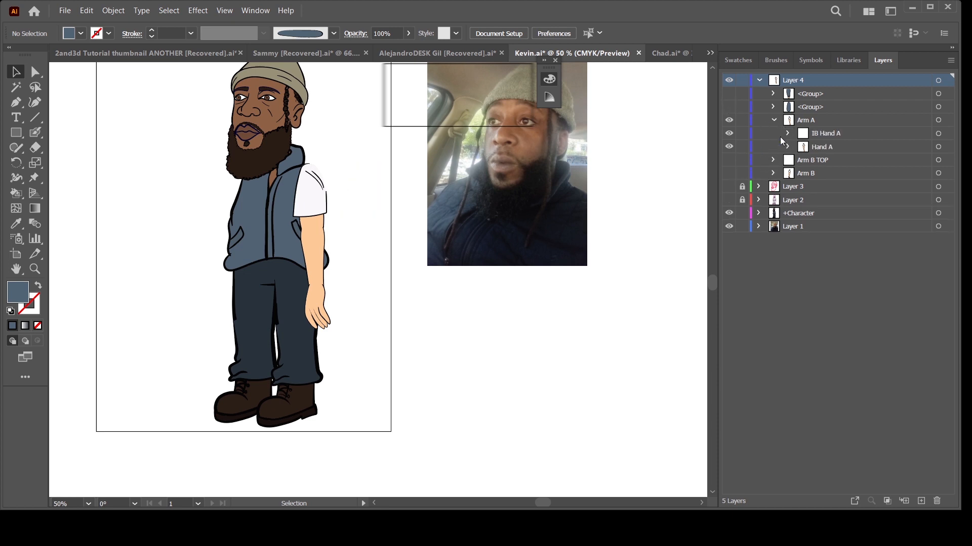
{"action": "left_click", "coordinate": [774, 120]}
{"action": "left_click", "coordinate": [729, 120]}
- Show the Arm B group in Layer 4 and expand it to reveal its hand groups
{"action": "left_click", "coordinate": [729, 147]}
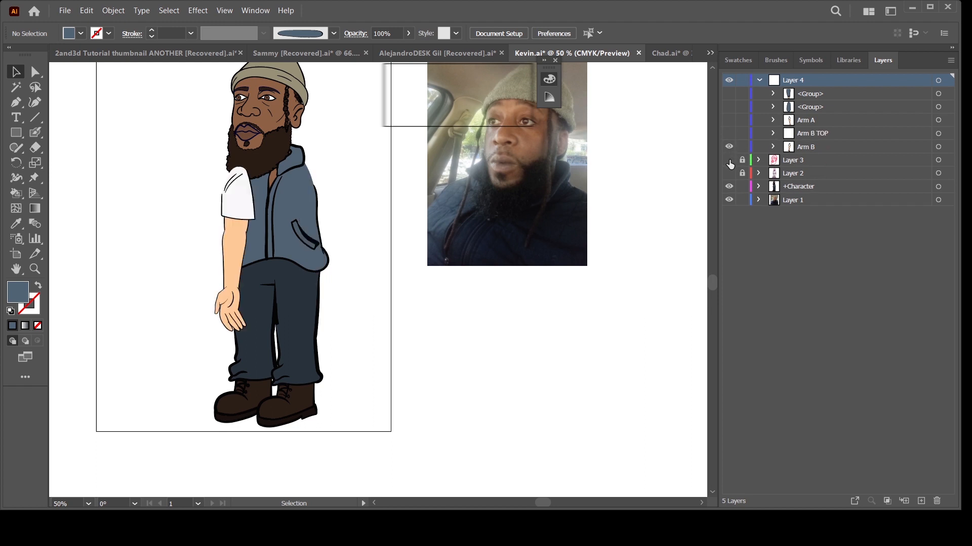
{"action": "left_click", "coordinate": [773, 147]}
{"action": "key", "text": "ctrl+plus"}
{"action": "key", "text": "ctrl+plus"}
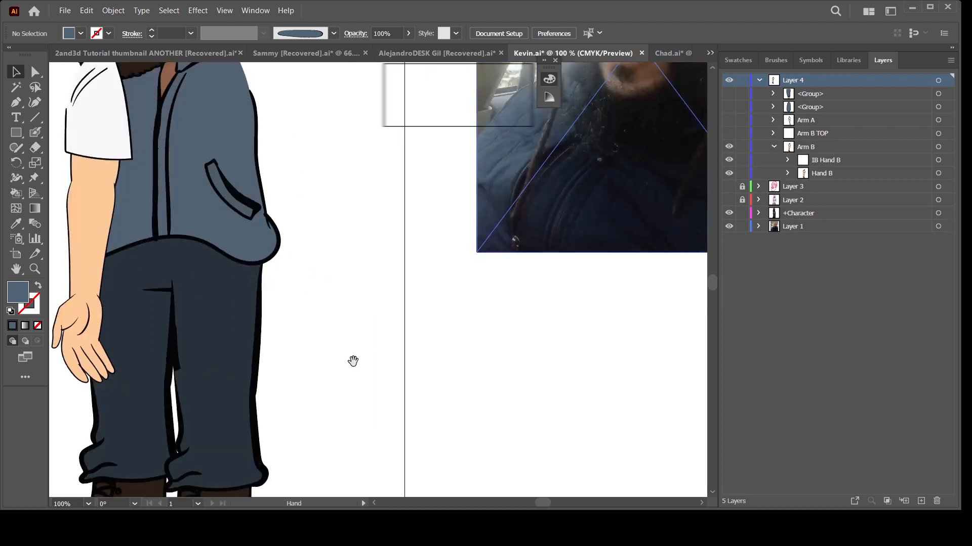
{"action": "left_click_drag", "start_coordinate": [394, 263], "coordinate": [536, 378]}
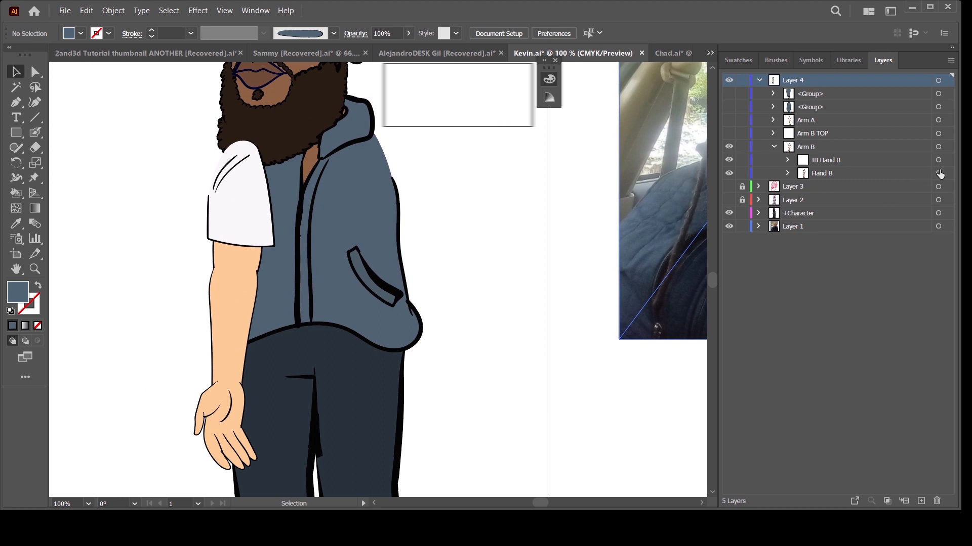
- Apply the new upper-arm sleeve brush to the upper-arm path of pose D in Hand B and deselect it
{"action": "left_click", "coordinate": [939, 173]}
{"action": "left_click", "coordinate": [787, 173]}
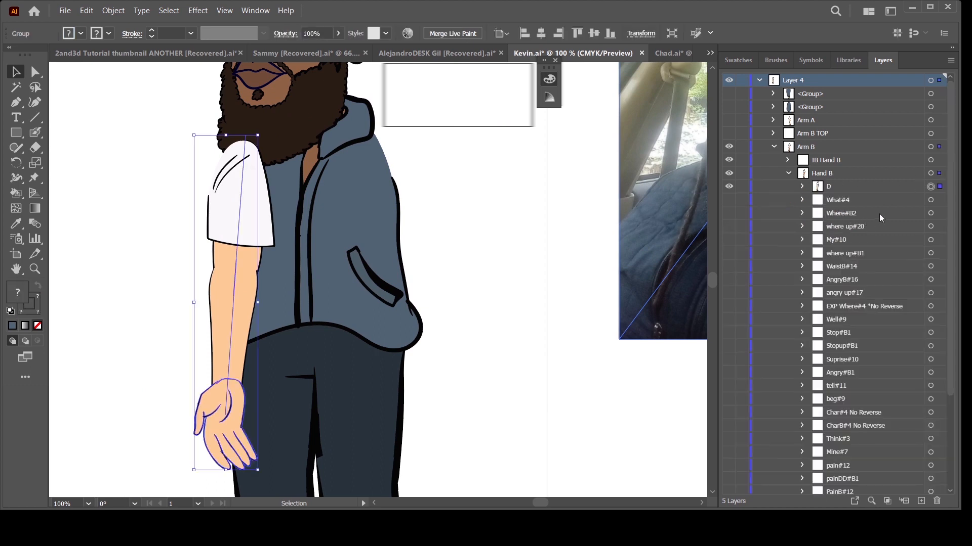
{"action": "left_click", "coordinate": [803, 186]}
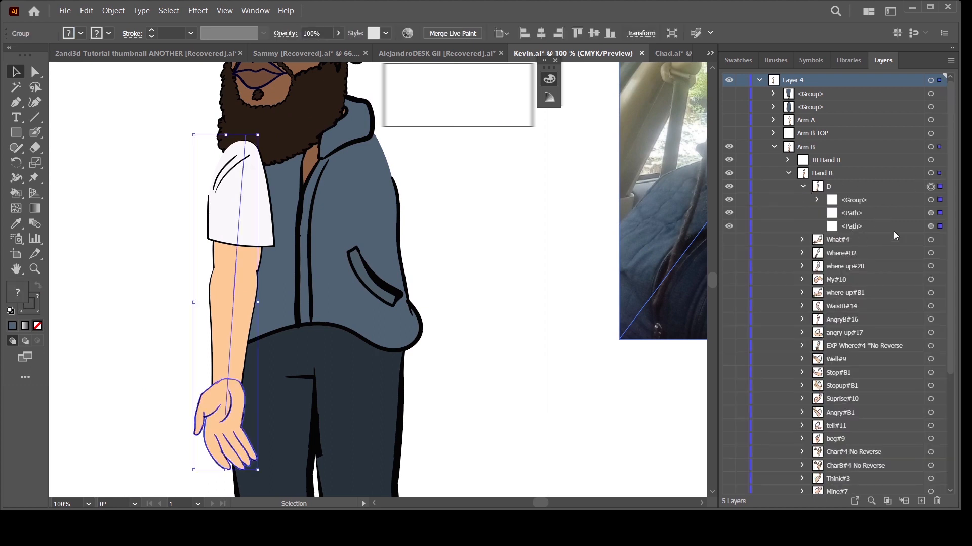
{"action": "left_click", "coordinate": [940, 227]}
{"action": "left_click", "coordinate": [334, 34]}
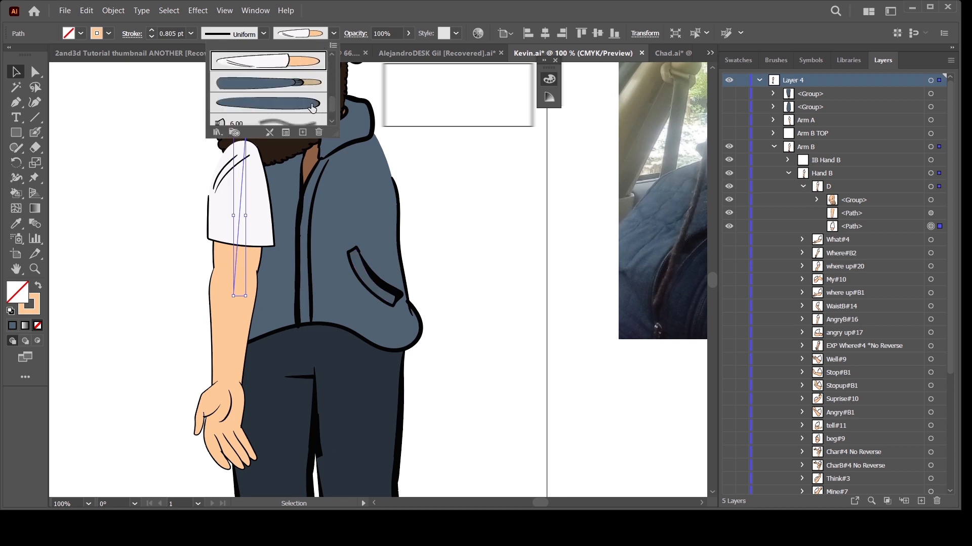
{"action": "left_click", "coordinate": [313, 105]}
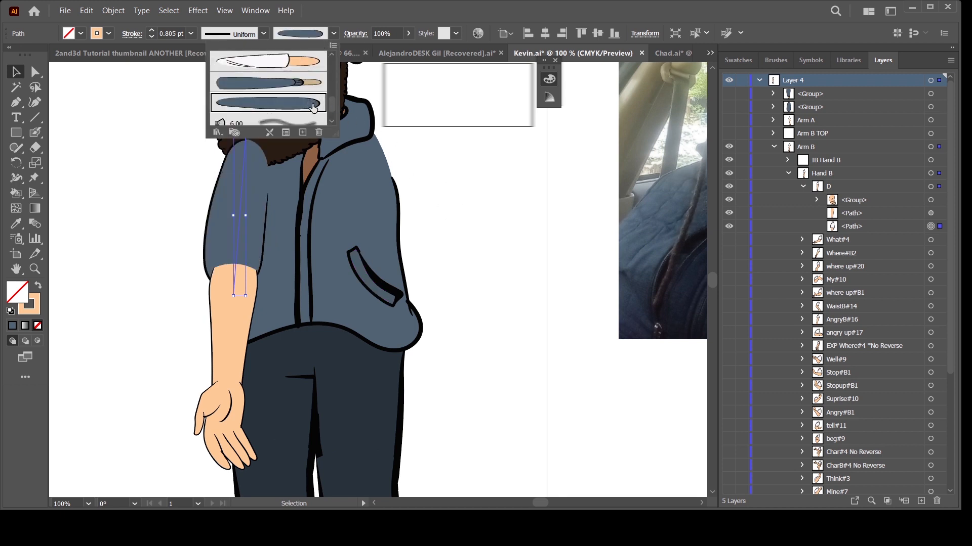
{"action": "left_click", "coordinate": [483, 340]}
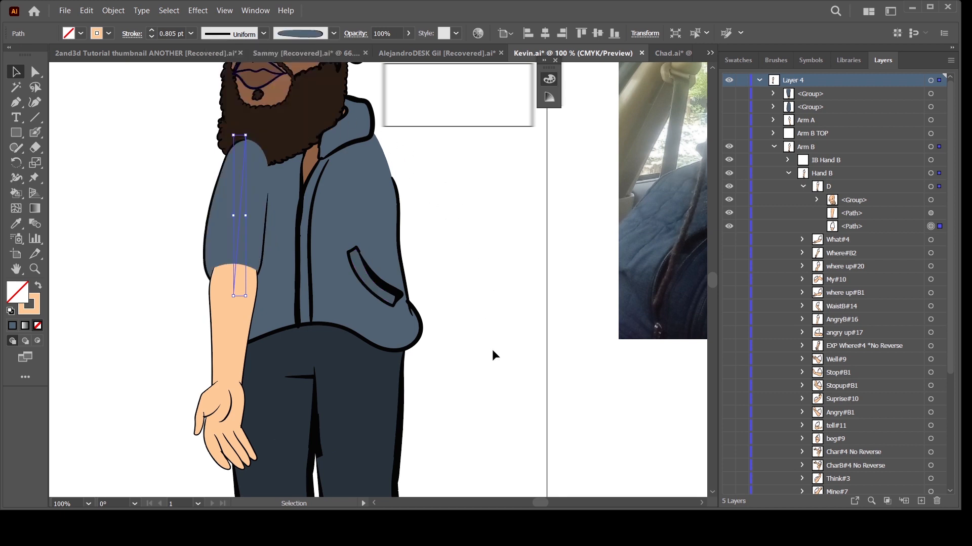
{"action": "left_click", "coordinate": [492, 355]}
- Apply the jacket forearm sleeve brush to the forearm path of pose D in Hand B and deselect it
{"action": "left_click", "coordinate": [931, 213]}
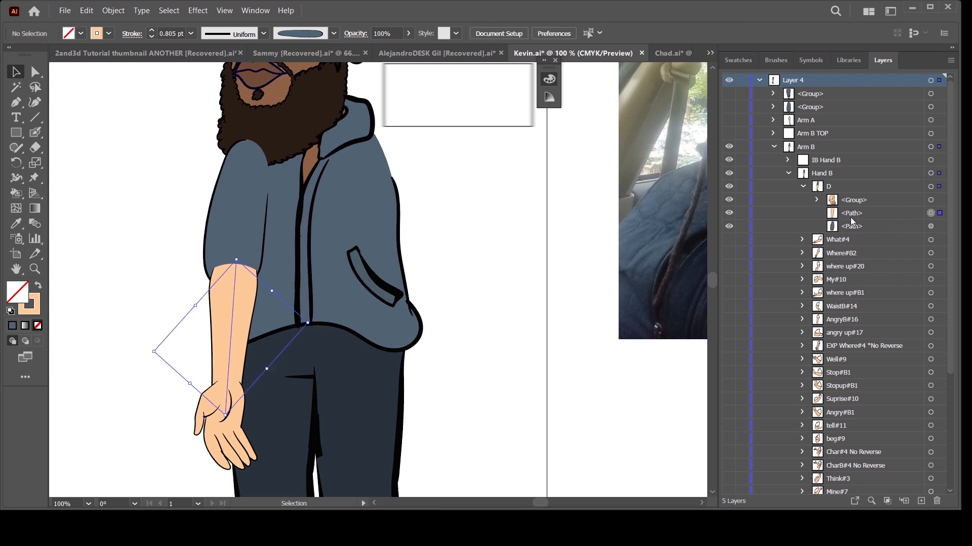
{"action": "left_click", "coordinate": [334, 34]}
{"action": "scroll", "coordinate": [331, 92], "scroll_direction": "down", "scroll_amount": 2}
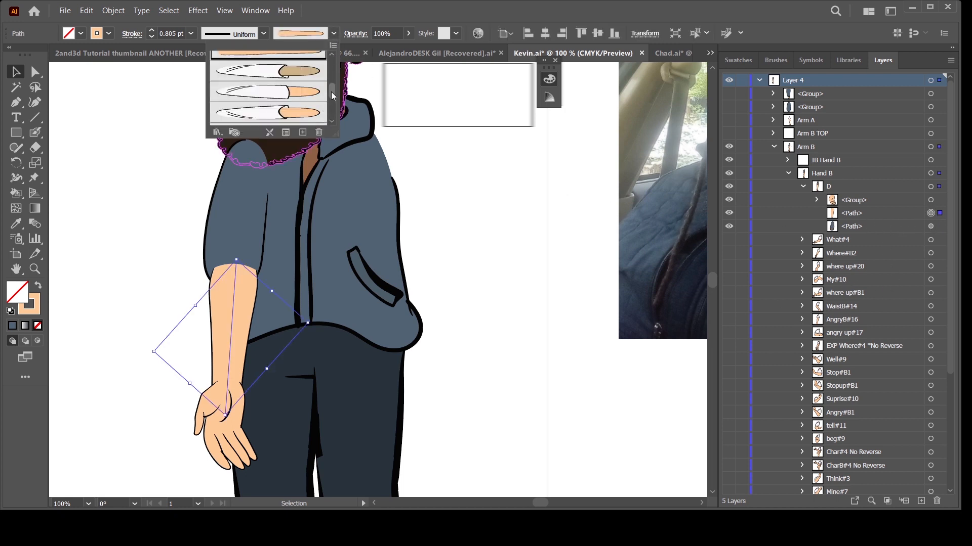
{"action": "scroll", "coordinate": [331, 92], "scroll_direction": "down", "scroll_amount": 2}
{"action": "left_click", "coordinate": [323, 97]}
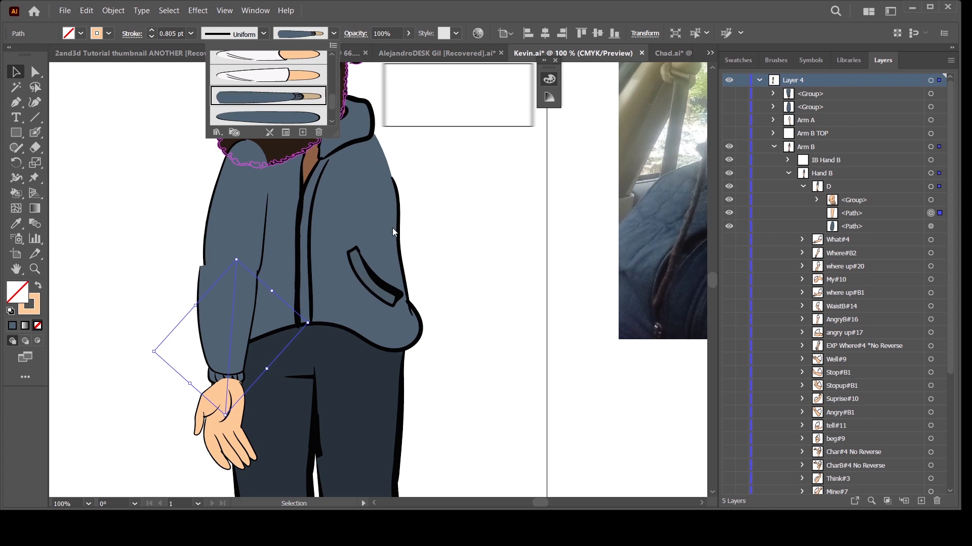
{"action": "left_click", "coordinate": [433, 363]}
{"action": "key", "text": "space"}
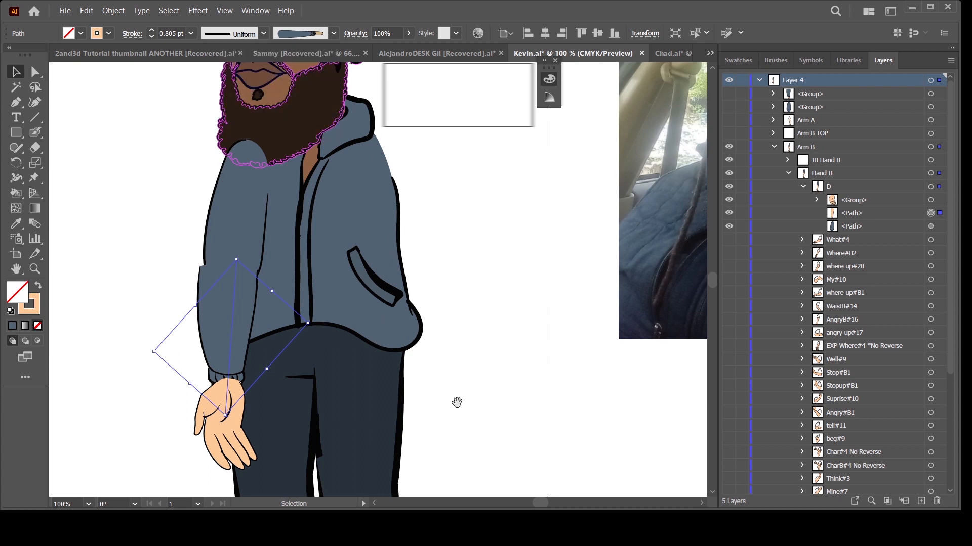
{"action": "left_click_drag", "start_coordinate": [473, 411], "coordinate": [462, 342]}
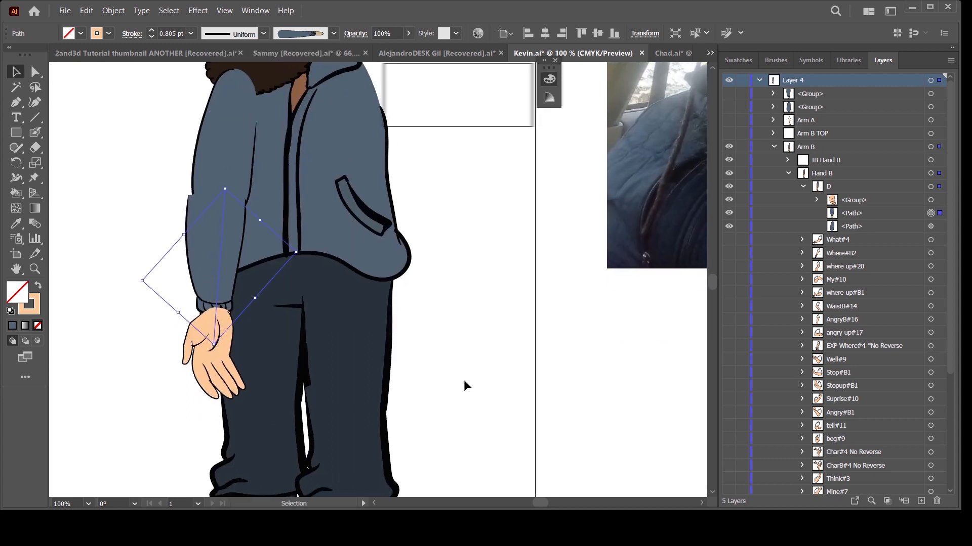
{"action": "key", "text": "ctrl+minus"}
{"action": "key", "text": "space"}
{"action": "left_click_drag", "start_coordinate": [548, 345], "coordinate": [405, 357]}
{"action": "key", "text": "ctrl+plus"}
{"action": "key", "text": "space"}
{"action": "left_click_drag", "start_coordinate": [559, 350], "coordinate": [449, 317]}
{"action": "left_click", "coordinate": [567, 331]}
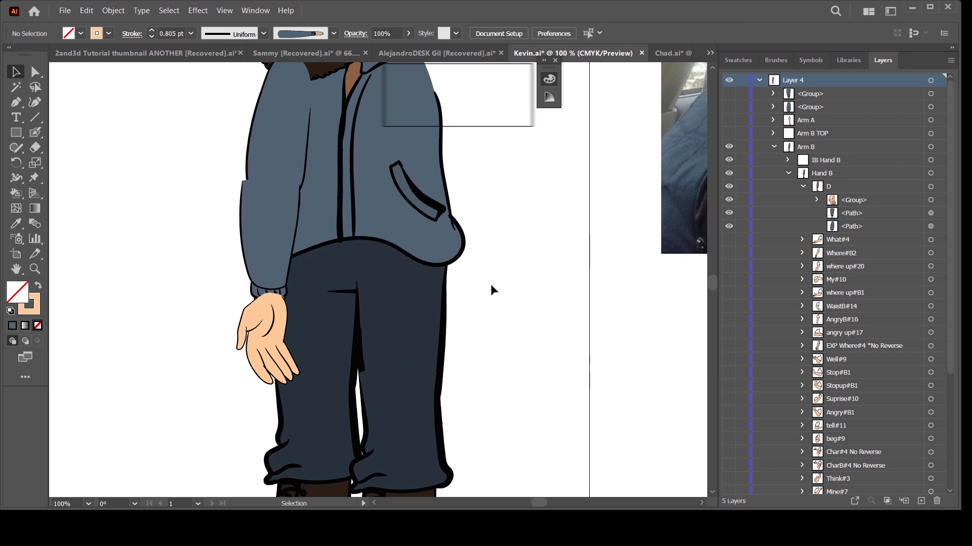
- Move the elbow anchor of pose D's forearm path up into the upper-arm sleeve and deselect it
{"action": "key", "text": "ctrl+minus"}
{"action": "key", "text": "space"}
{"action": "left_click_drag", "start_coordinate": [522, 293], "coordinate": [513, 297]}
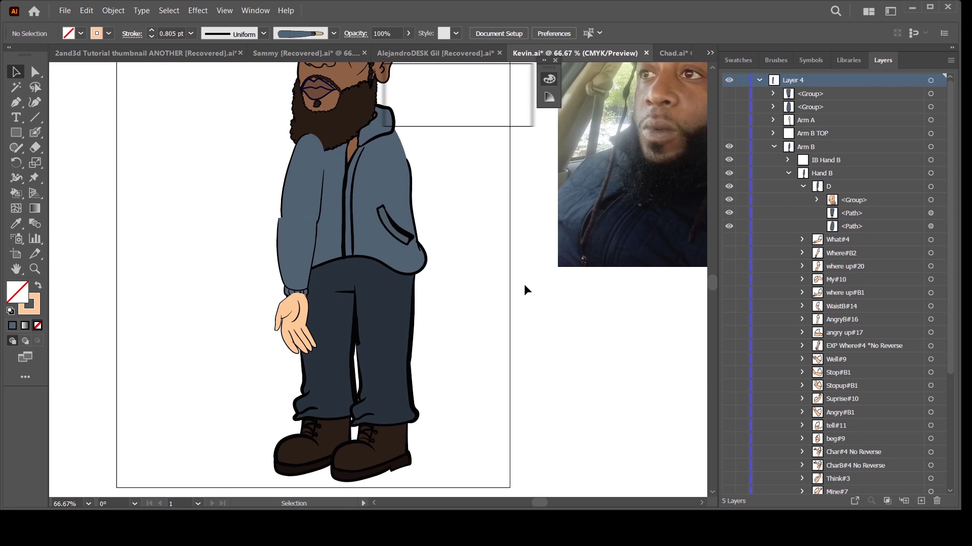
{"action": "key", "text": "space"}
{"action": "left_click_drag", "start_coordinate": [531, 394], "coordinate": [565, 301]}
{"action": "key", "text": "ctrl+plus"}
{"action": "key", "text": "ctrl+plus"}
{"action": "key", "text": "space"}
{"action": "left_click_drag", "start_coordinate": [549, 238], "coordinate": [553, 314]}
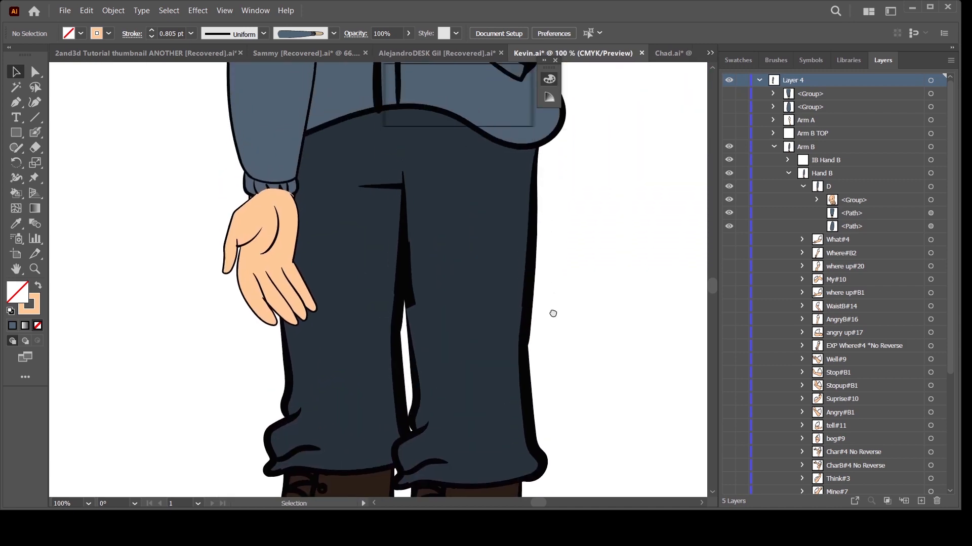
{"action": "scroll", "coordinate": [425, 282], "scroll_direction": "up", "scroll_amount": 5}
{"action": "key", "text": "a"}
{"action": "key", "text": "ctrl+plus"}
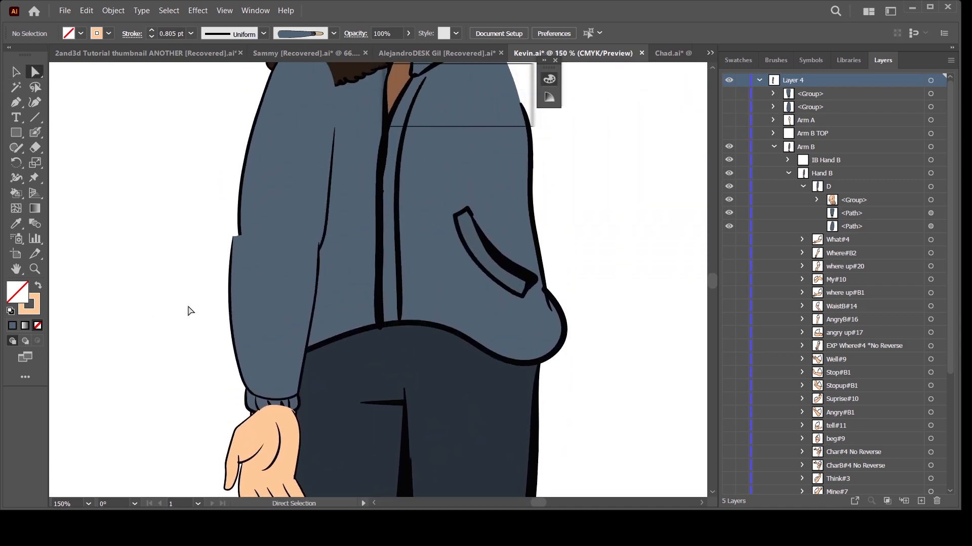
{"action": "key", "text": "ctrl+plus"}
{"action": "left_click", "coordinate": [257, 221]}
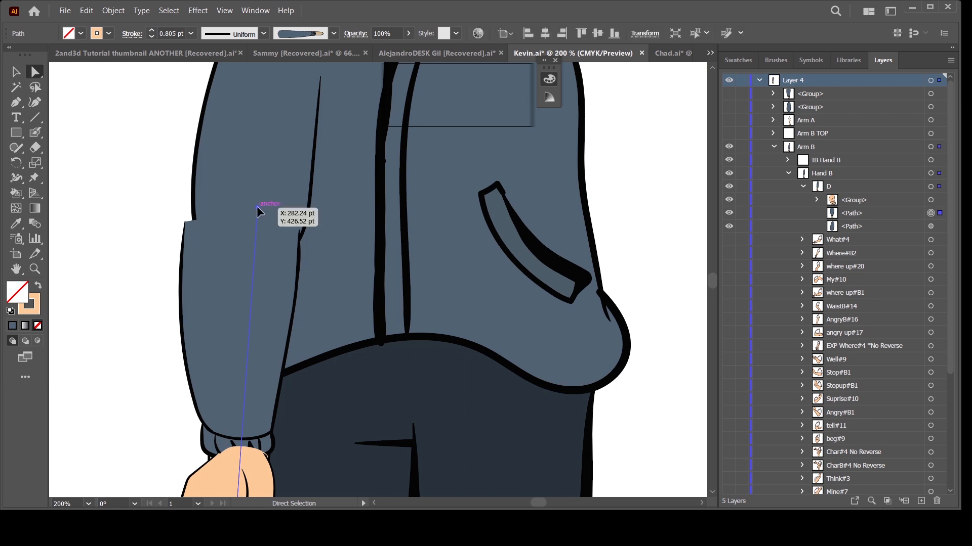
{"action": "left_click_drag", "start_coordinate": [256, 207], "coordinate": [266, 181]}
{"action": "left_click", "coordinate": [119, 338]}
- Move pose D's hand group slightly down from the sleeve cuff and deselect it
{"action": "key", "text": "ctrl+minus"}
{"action": "key", "text": "ctrl+minus"}
{"action": "key", "text": "space"}
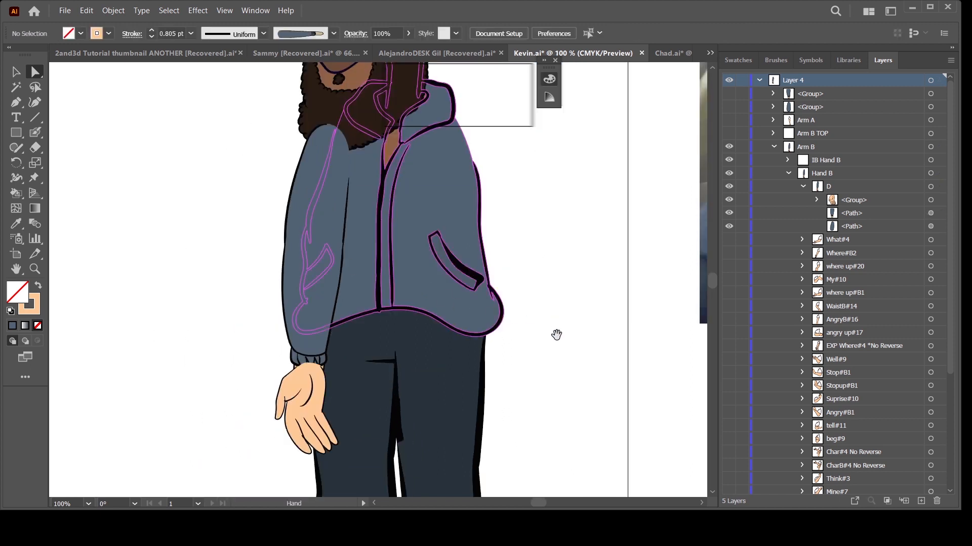
{"action": "scroll", "coordinate": [556, 335], "scroll_direction": "down", "scroll_amount": 2}
{"action": "key", "text": "ctrl+minus"}
{"action": "key", "text": "ctrl+minus"}
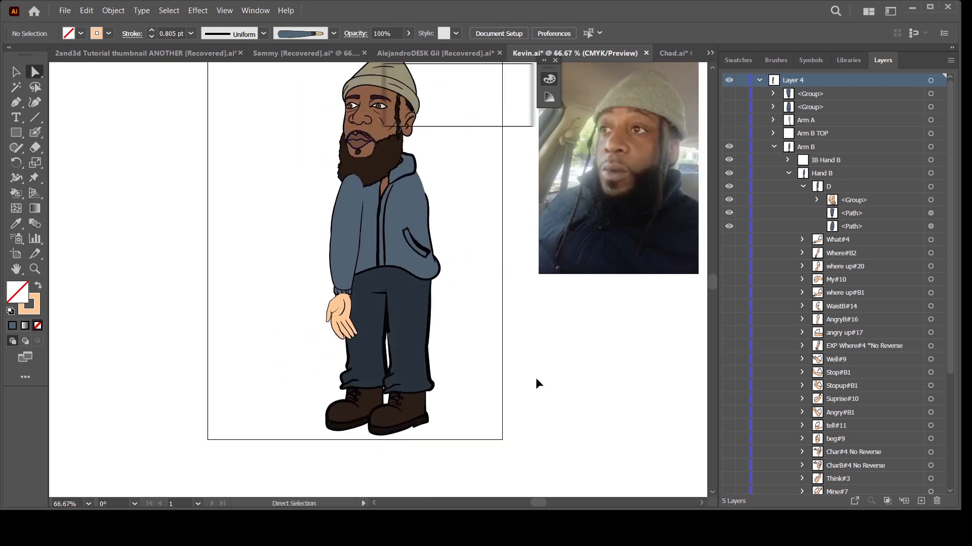
{"action": "key", "text": "ctrl+plus"}
{"action": "key", "text": "ctrl+plus"}
{"action": "key", "text": "ctrl+plus"}
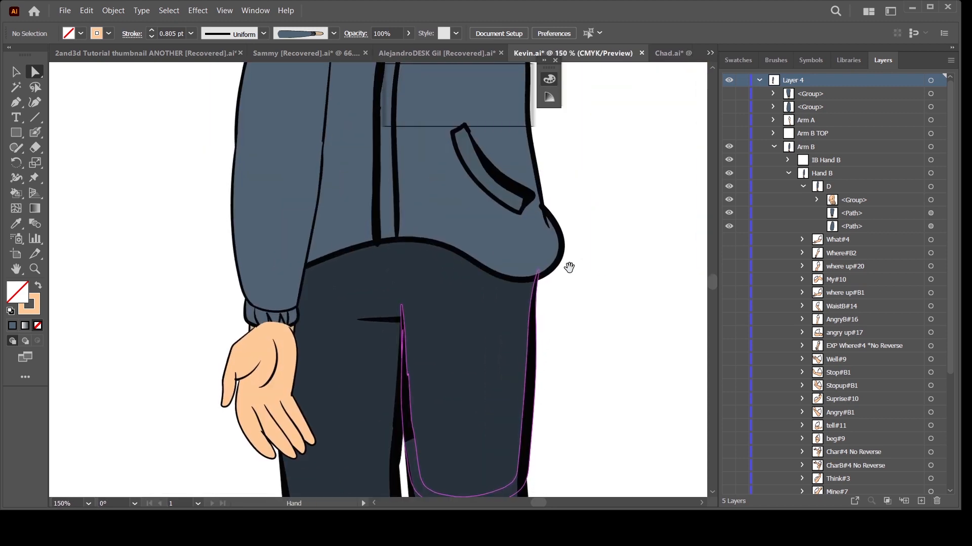
{"action": "key", "text": "space"}
{"action": "left_click_drag", "start_coordinate": [484, 358], "coordinate": [523, 222]}
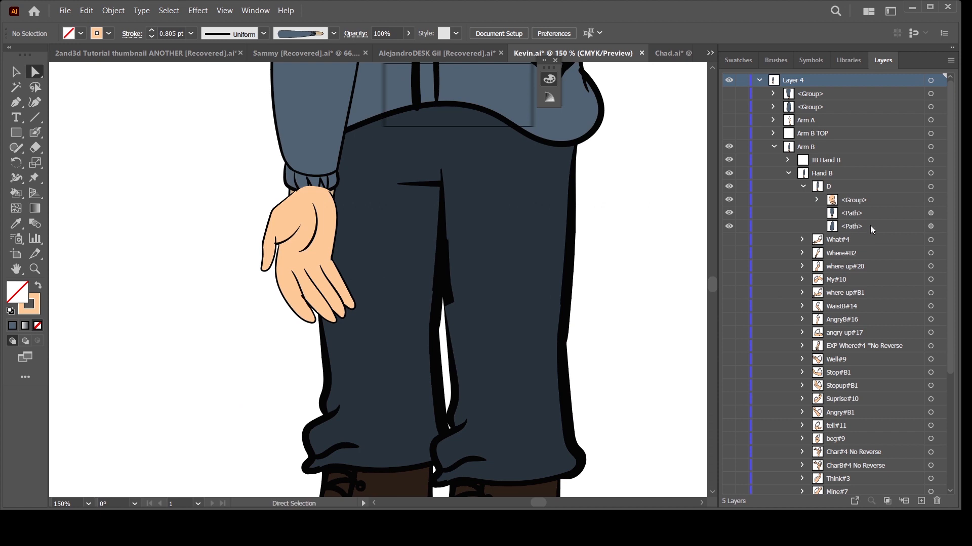
{"action": "left_click", "coordinate": [930, 200]}
{"action": "left_click_drag", "start_coordinate": [324, 226], "coordinate": [318, 244]}
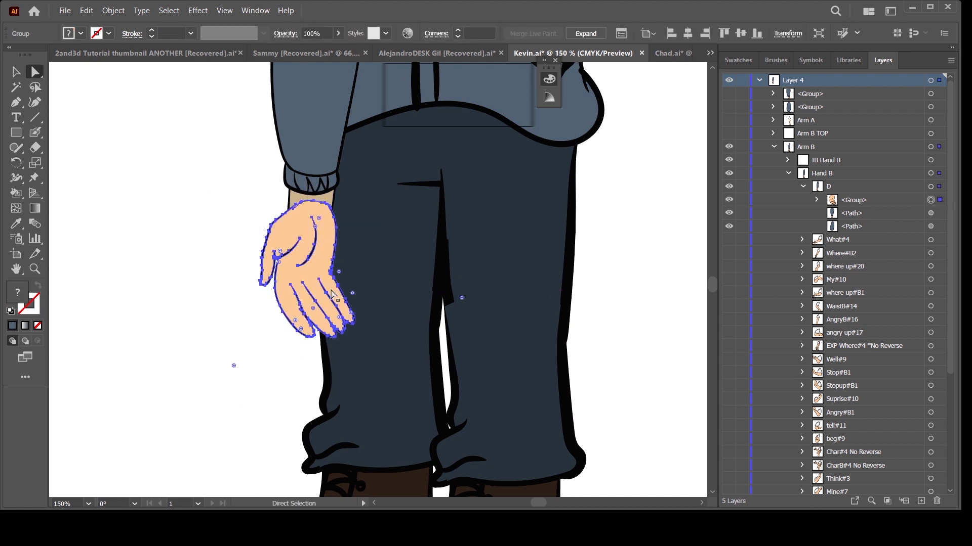
{"action": "key", "text": "ctrl+minus"}
{"action": "key", "text": "ctrl+minus"}
{"action": "left_click", "coordinate": [558, 197]}
{"action": "key", "text": "ctrl+minus"}
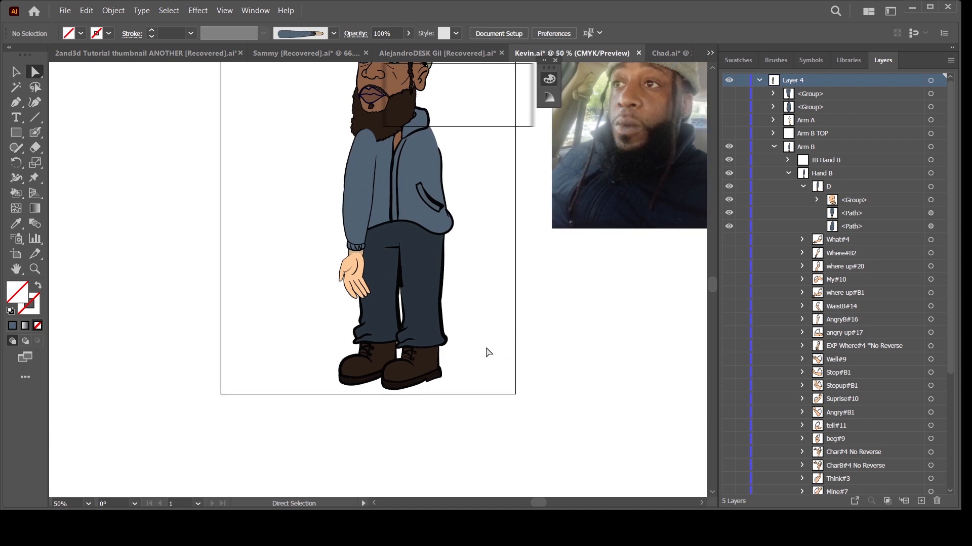
- Undo the pose D edits, upper-arm brush creation and group merging, back to three separate arm-part groups in Layer 4's isolation mode
{"action": "key", "text": "ctrl+z"}
{"action": "key", "text": "ctrl+z"}
{"action": "key", "text": "ctrl+z"}
{"action": "key", "text": "ctrl+z"}
{"action": "key", "text": "ctrl+z"}
{"action": "key", "text": "ctrl+z"}
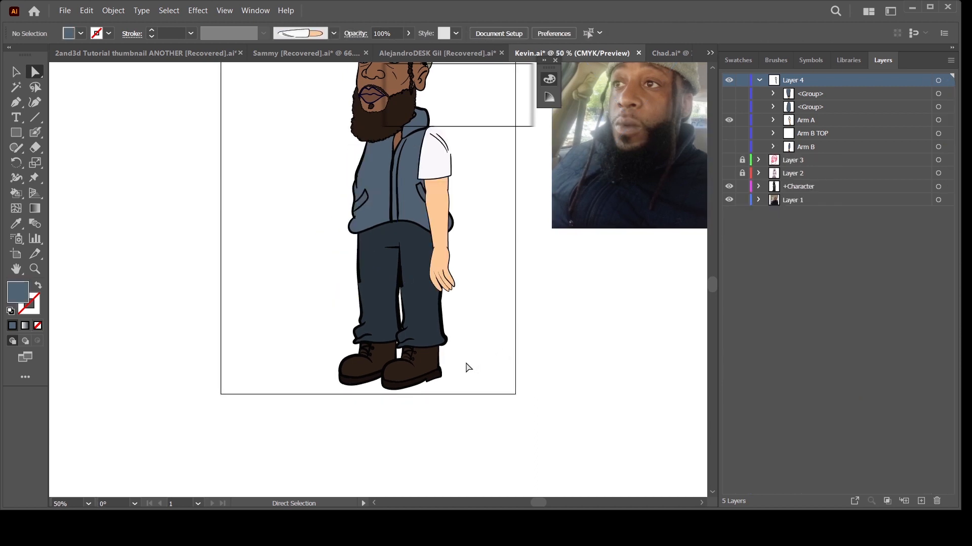
{"action": "left_click_drag", "start_coordinate": [540, 348], "coordinate": [485, 395]}
{"action": "key", "text": "ctrl+z"}
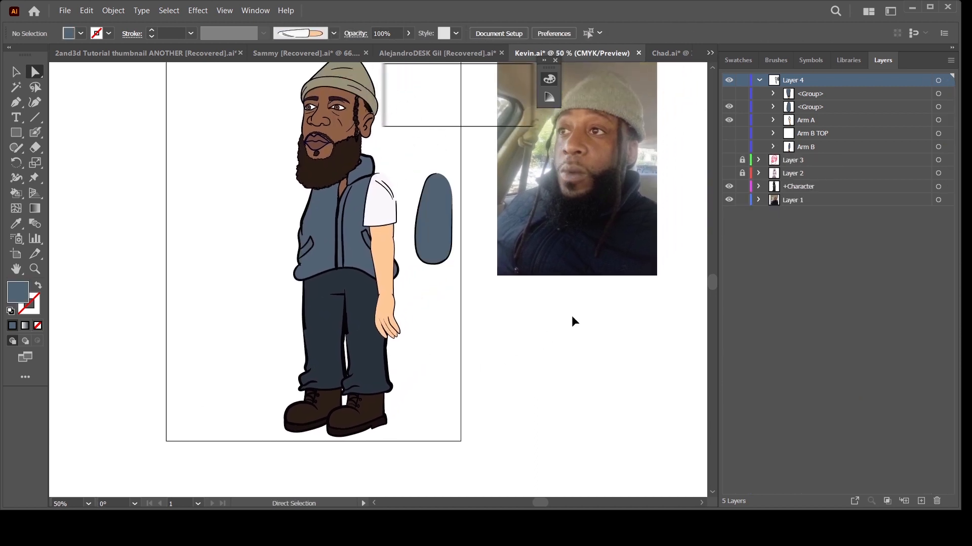
{"action": "key", "text": "ctrl+z"}
{"action": "key", "text": "ctrl+z"}
{"action": "key", "text": "ctrl+z"}
{"action": "key", "text": "ctrl+z"}
{"action": "key", "text": "ctrl+z"}
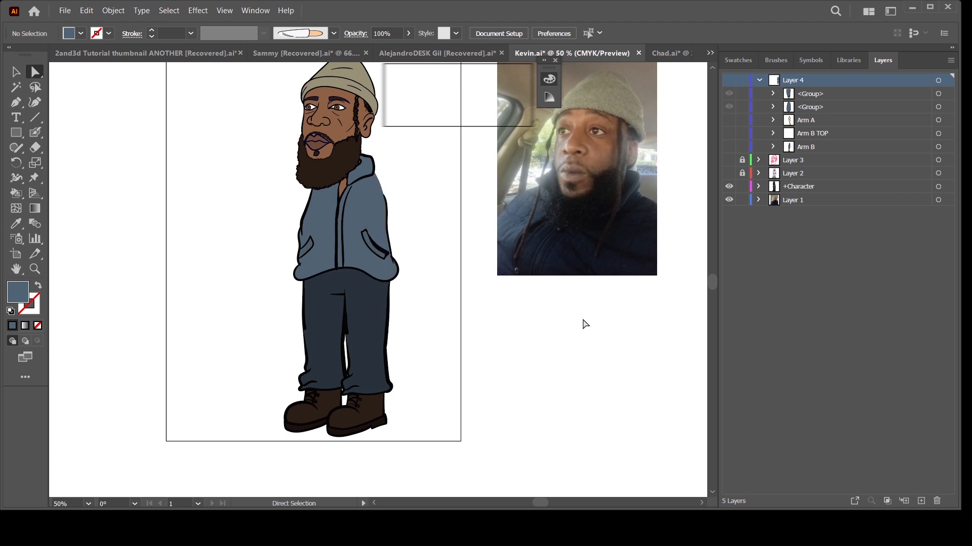
{"action": "key", "text": "ctrl+z"}
{"action": "key", "text": "ctrl+z"}
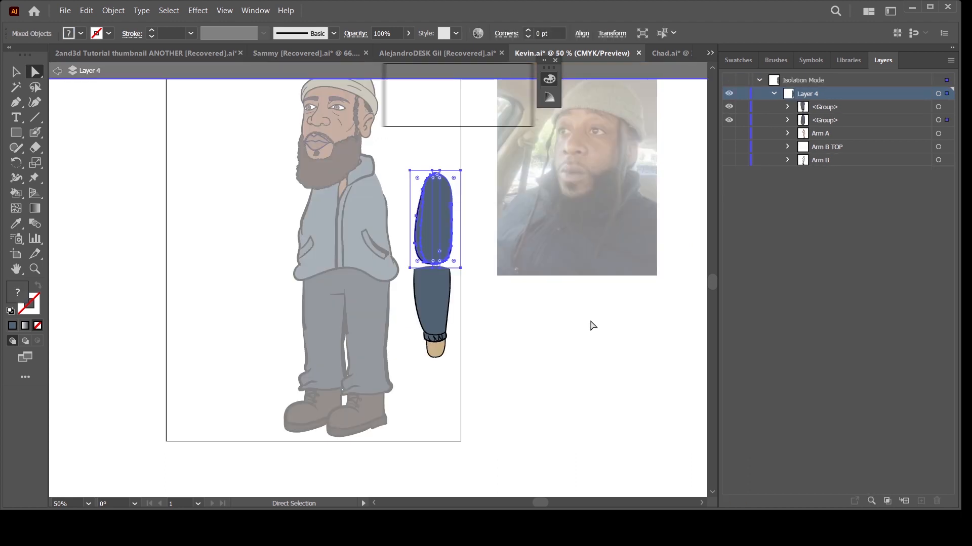
{"action": "left_click", "coordinate": [577, 299]}
{"action": "left_click", "coordinate": [333, 34]}
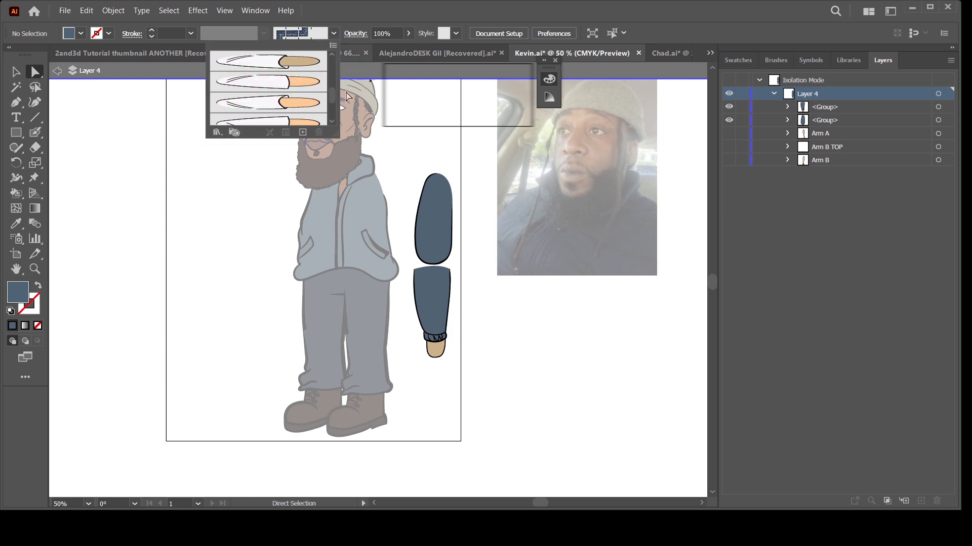
{"action": "left_click_drag", "start_coordinate": [332, 96], "coordinate": [335, 133]}
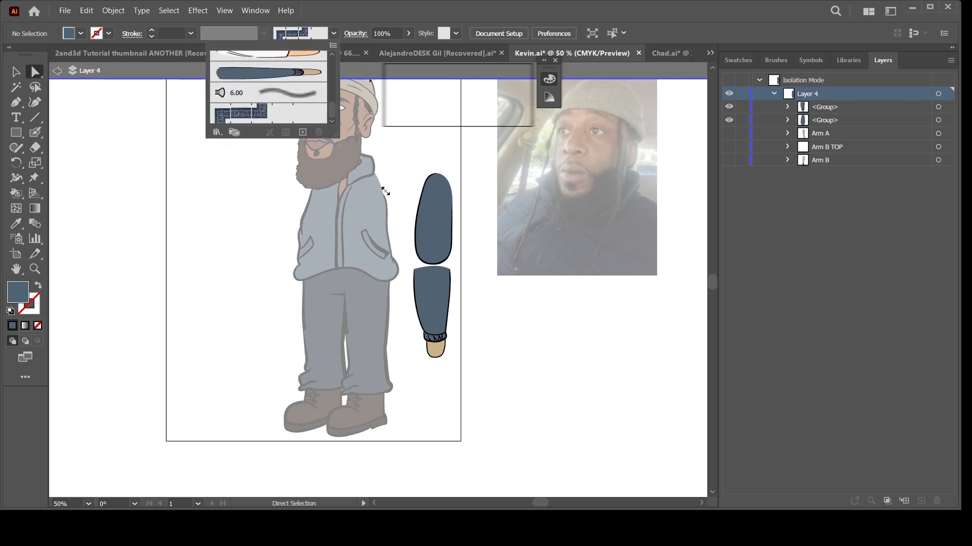
{"action": "left_click", "coordinate": [557, 319]}
{"action": "key", "text": "ctrl+z"}
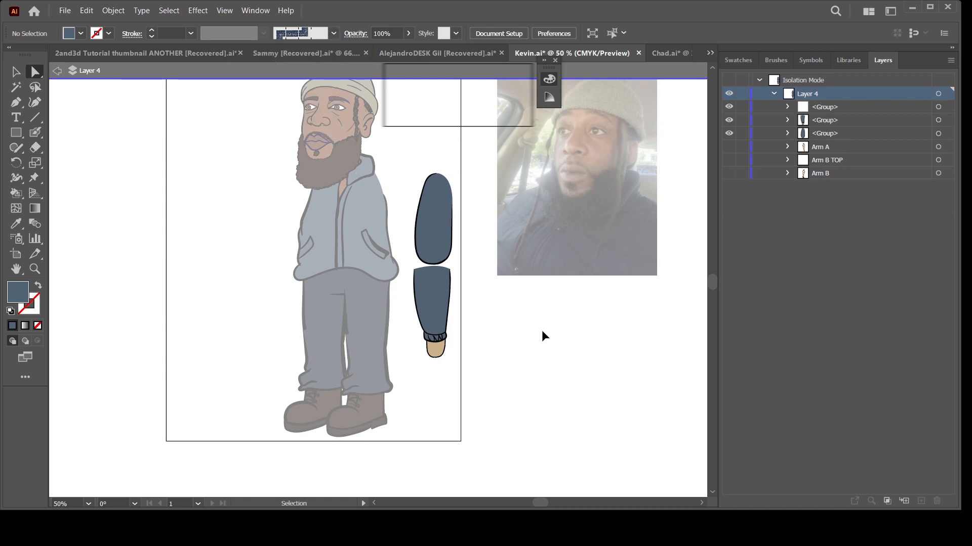
- Delete the existing jacket forearm sleeve brush from the document's brushes
{"action": "left_click", "coordinate": [333, 34]}
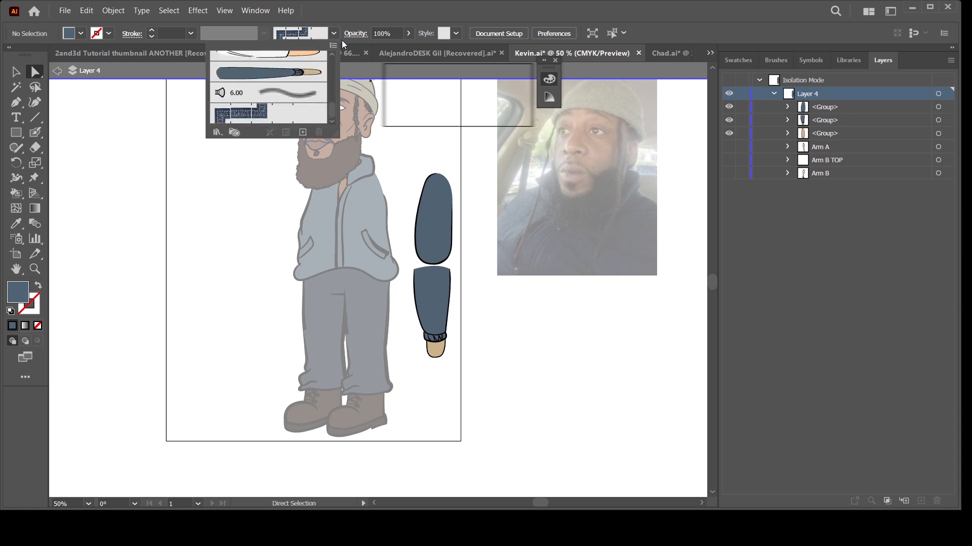
{"action": "left_click", "coordinate": [268, 73]}
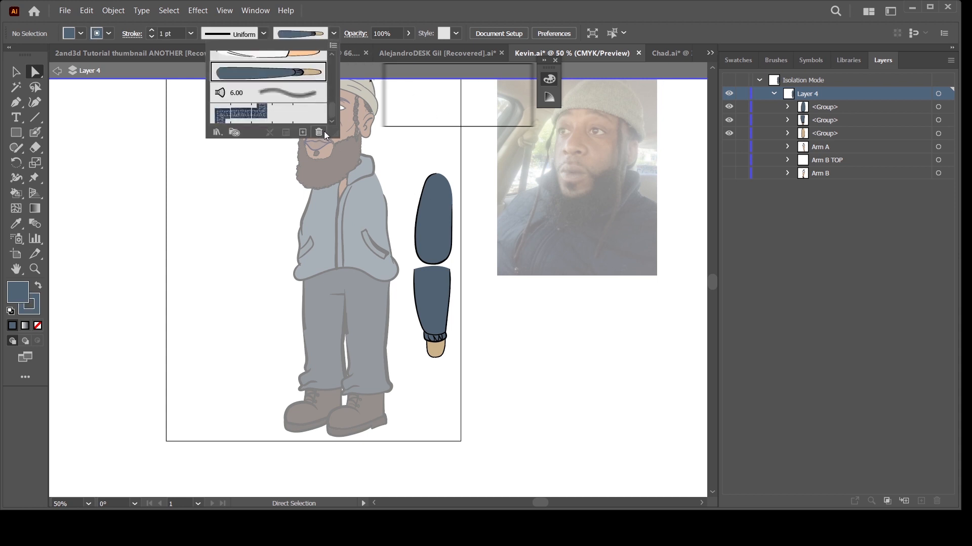
{"action": "left_click", "coordinate": [515, 304]}
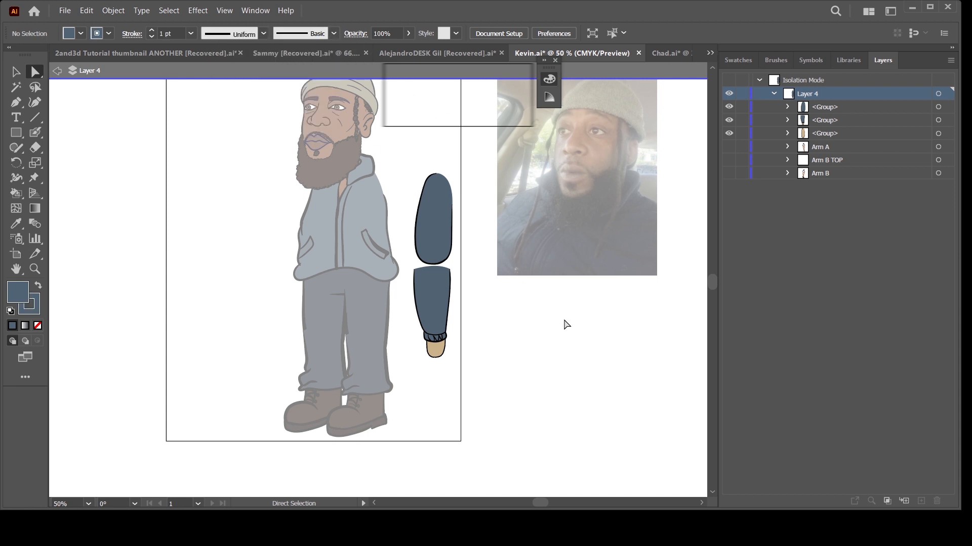
- Rotate the sleeve subgroup of the forearm group slightly clockwise about the cuff's lower edge and deselect it
{"action": "scroll", "coordinate": [547, 366], "scroll_direction": "up", "scroll_amount": 2}
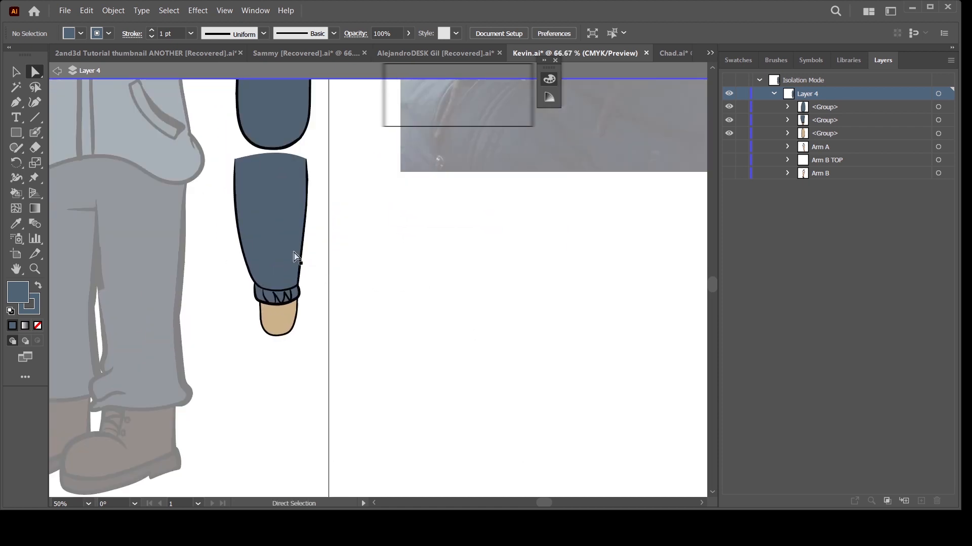
{"action": "left_click_drag", "start_coordinate": [347, 195], "coordinate": [386, 339]}
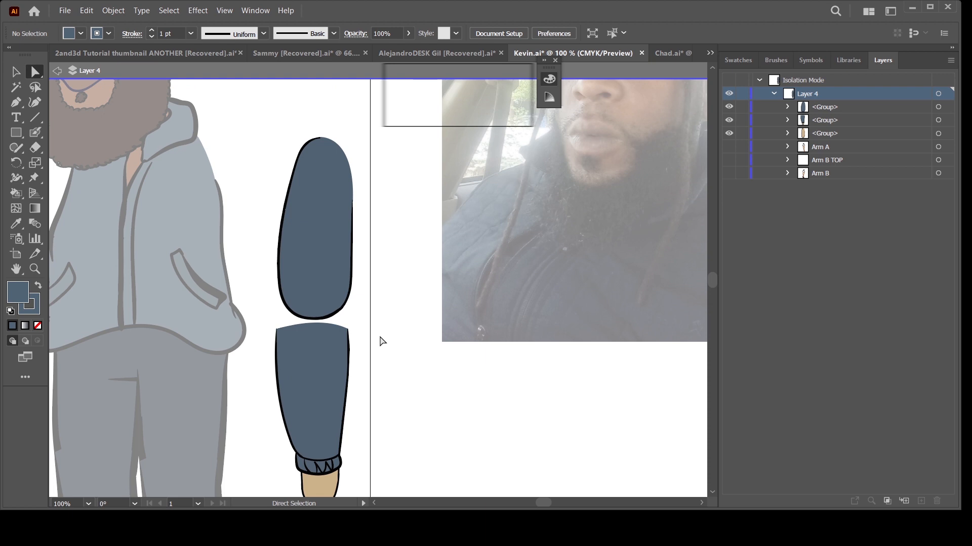
{"action": "scroll", "coordinate": [455, 355], "scroll_direction": "up", "scroll_amount": 1}
{"action": "scroll", "coordinate": [455, 299], "scroll_direction": "left", "scroll_amount": 1}
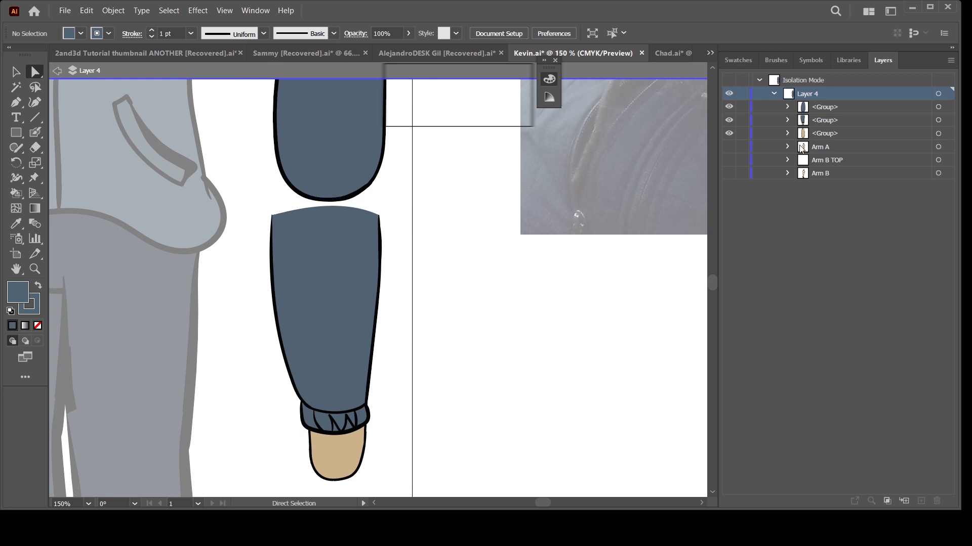
{"action": "left_click", "coordinate": [789, 121]}
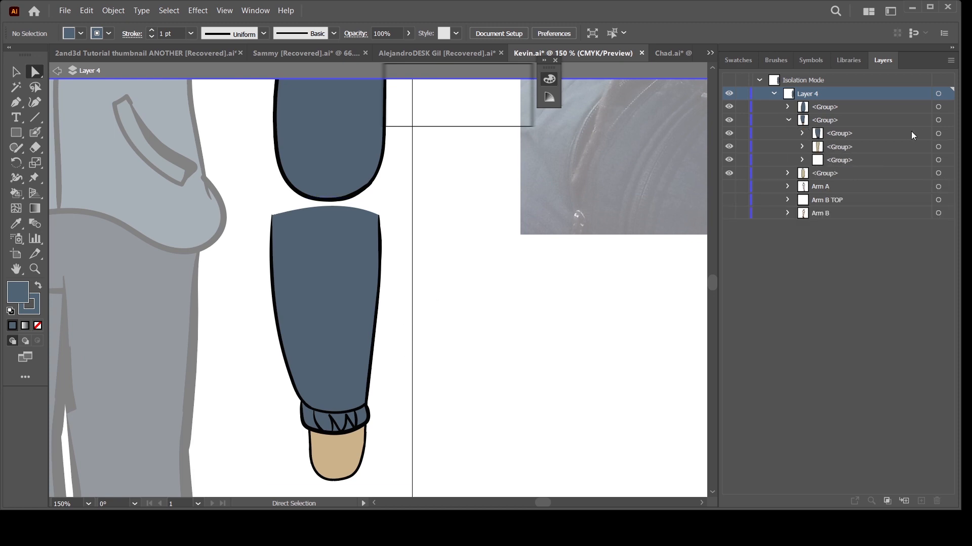
{"action": "left_click", "coordinate": [938, 133]}
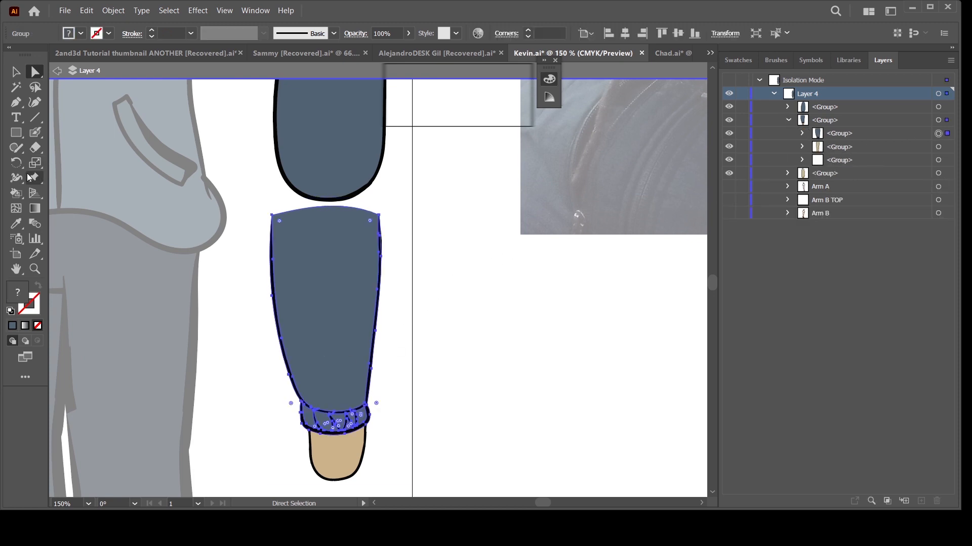
{"action": "key", "text": "r"}
{"action": "left_click", "coordinate": [339, 434]}
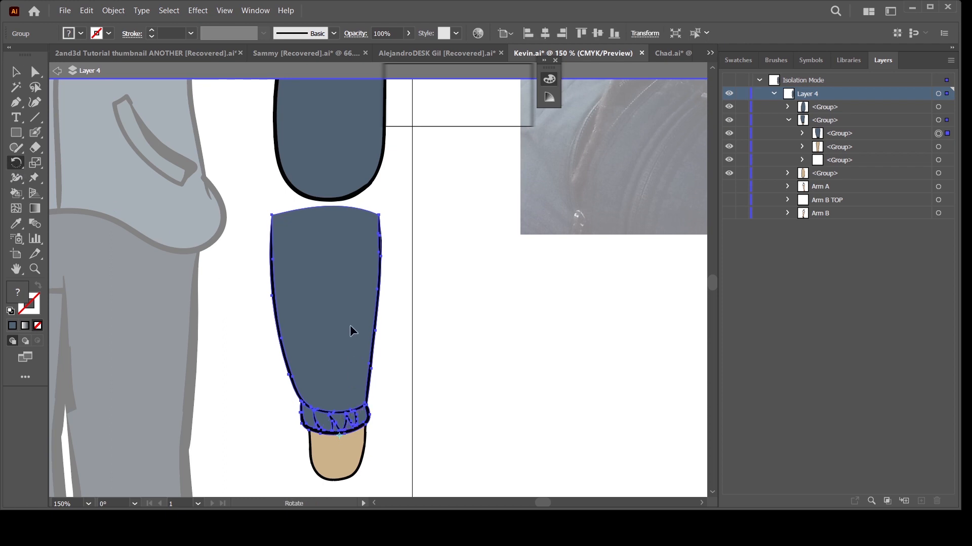
{"action": "left_click_drag", "start_coordinate": [322, 252], "coordinate": [331, 254]}
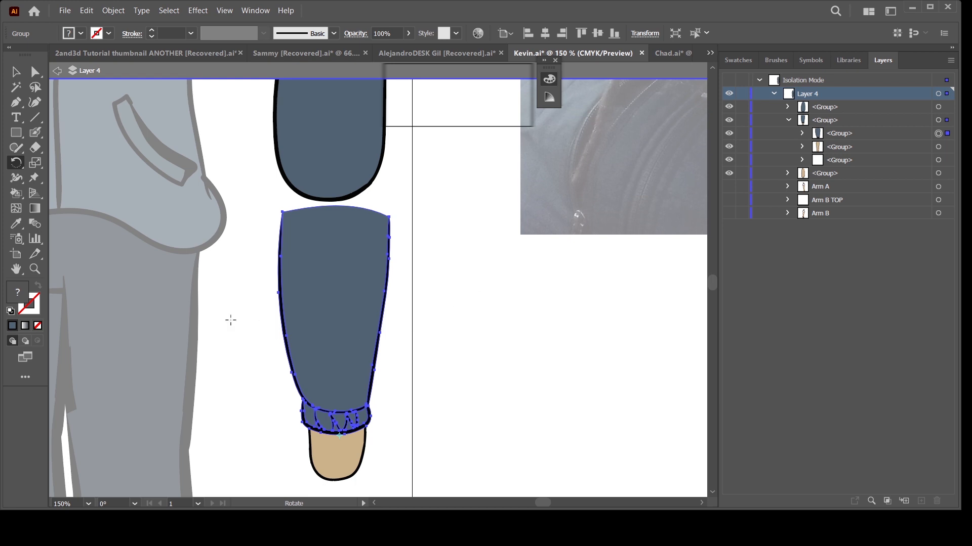
{"action": "key", "text": "a"}
{"action": "key", "text": "ctrl+minus"}
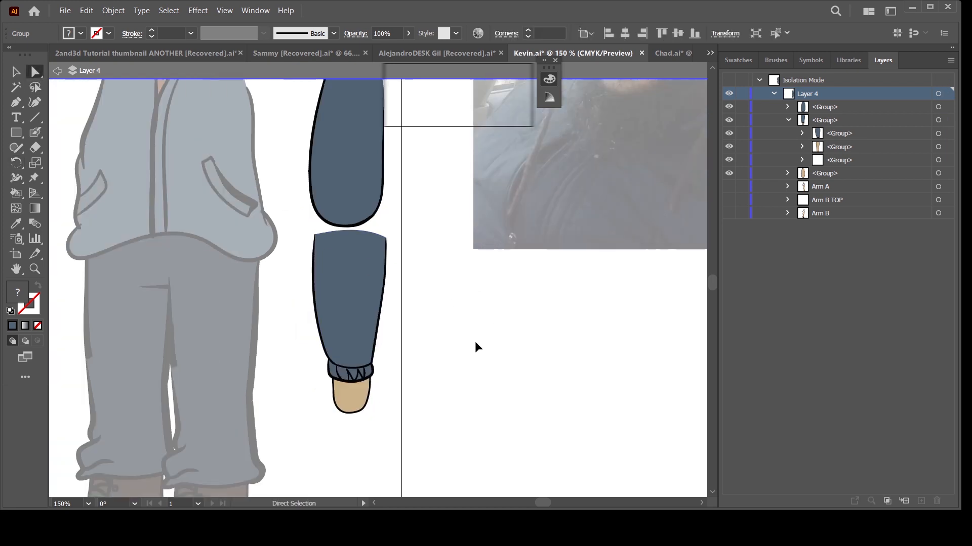
{"action": "left_click", "coordinate": [474, 341]}
{"action": "scroll", "coordinate": [461, 384], "scroll_direction": "down", "scroll_amount": 2}
{"action": "scroll", "coordinate": [458, 345], "scroll_direction": "up", "scroll_amount": 5}
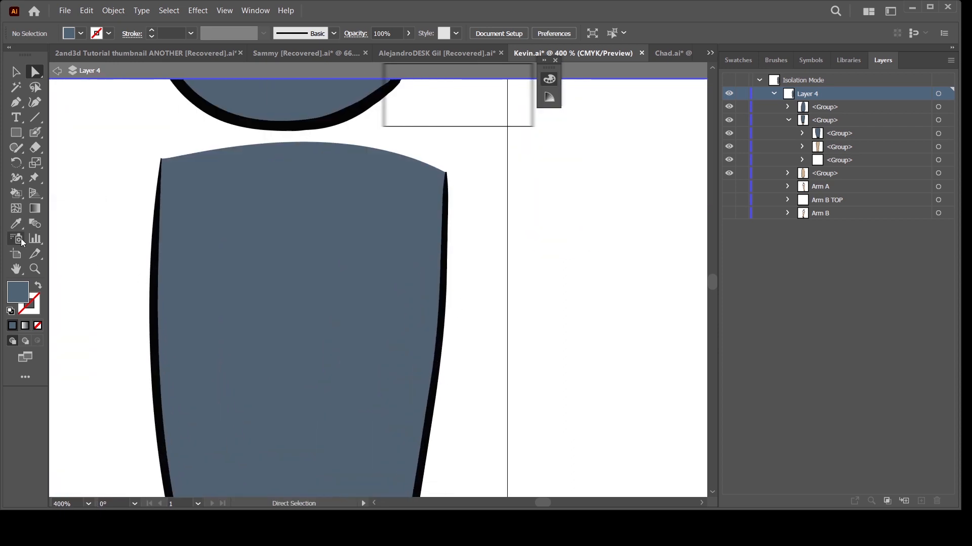
- Sample the black outline colour and thicken the upper part of the forearm sleeve's left outline with the Blob Brush
{"action": "left_click", "coordinate": [15, 223]}
{"action": "left_click", "coordinate": [157, 205]}
{"action": "left_click", "coordinate": [35, 132]}
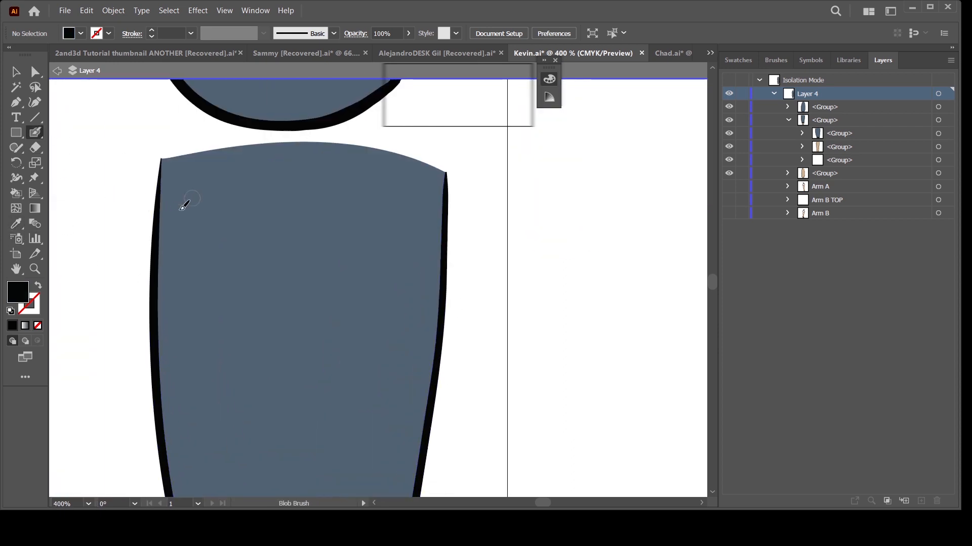
{"action": "left_click_drag", "start_coordinate": [165, 157], "coordinate": [162, 398]}
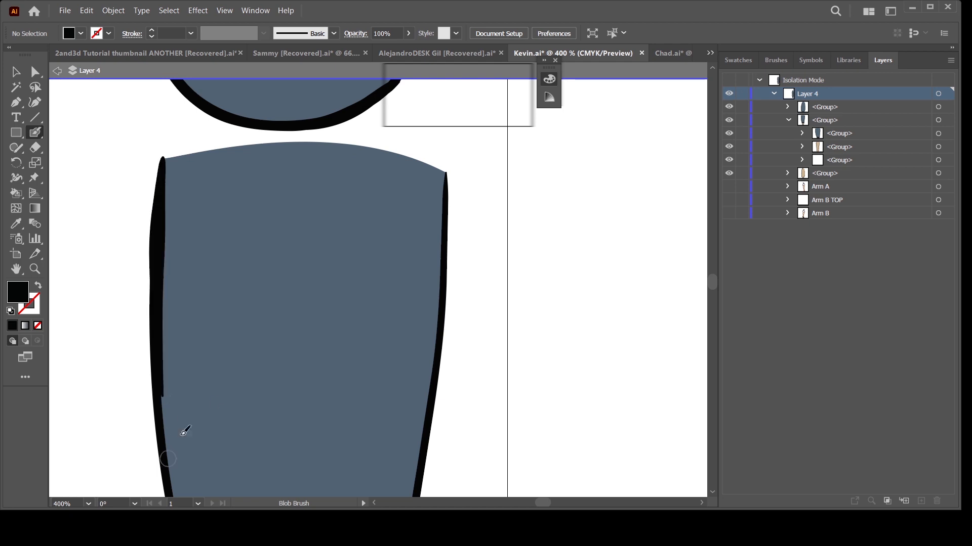
- Try to thicken the forearm sleeve's right outline with trial Blob Brush strokes, undoing each one
{"action": "mouse_move", "coordinate": [444, 167]}
{"action": "left_mouse_down"}
{"action": "mouse_move", "coordinate": [445, 268]}
{"action": "mouse_move", "coordinate": [420, 443]}
{"action": "left_mouse_up"}
{"action": "key", "text": "ctrl+z"}
{"action": "left_click_drag", "start_coordinate": [445, 172], "coordinate": [428, 445]}
{"action": "key", "text": "ctrl+minus"}
{"action": "key", "text": "ctrl+minus"}
{"action": "key", "text": "ctrl+minus"}
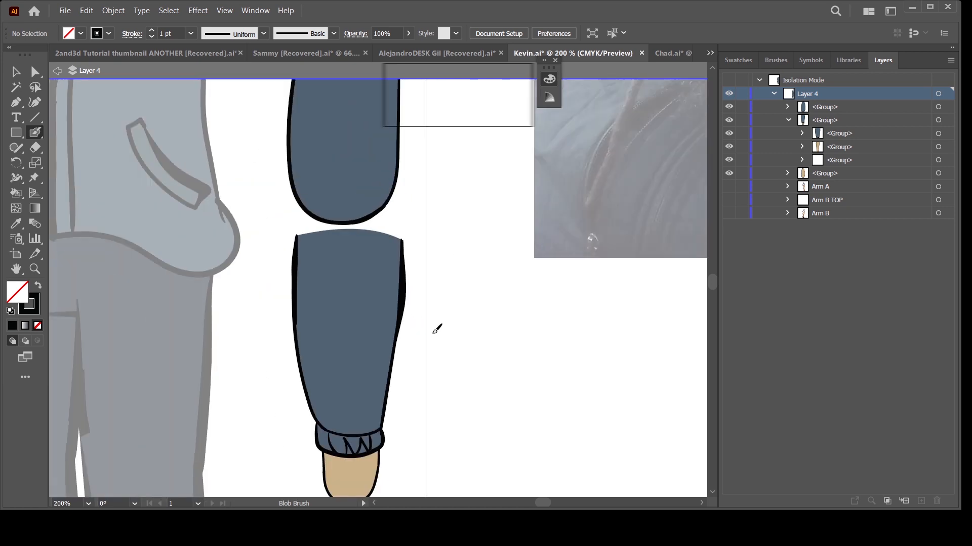
{"action": "key", "text": "ctrl+plus"}
{"action": "key", "text": "ctrl+plus"}
{"action": "left_click_drag", "start_coordinate": [452, 376], "coordinate": [444, 321]}
{"action": "key", "text": "ctrl+z"}
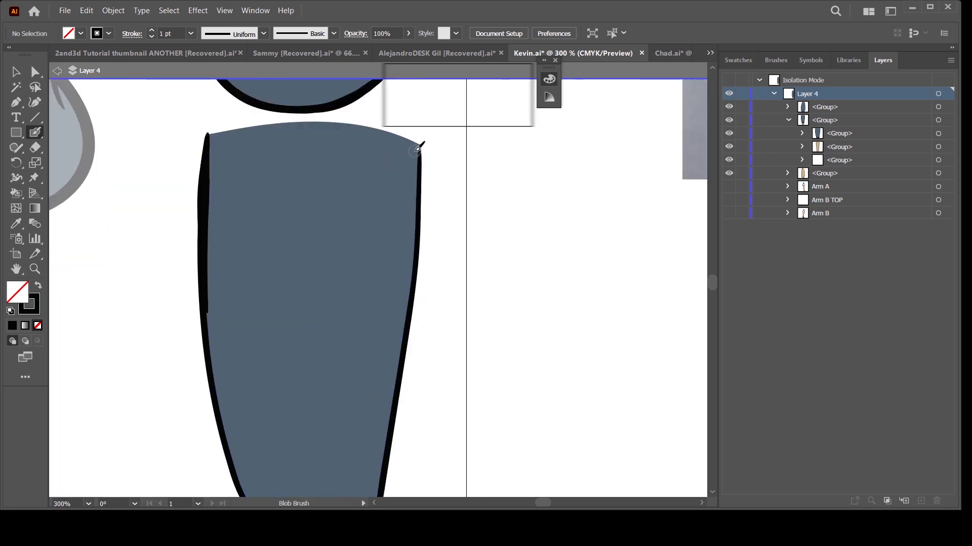
{"action": "mouse_move", "coordinate": [419, 144]}
{"action": "left_mouse_down"}
{"action": "mouse_move", "coordinate": [417, 294]}
{"action": "mouse_move", "coordinate": [403, 373]}
{"action": "left_mouse_up"}
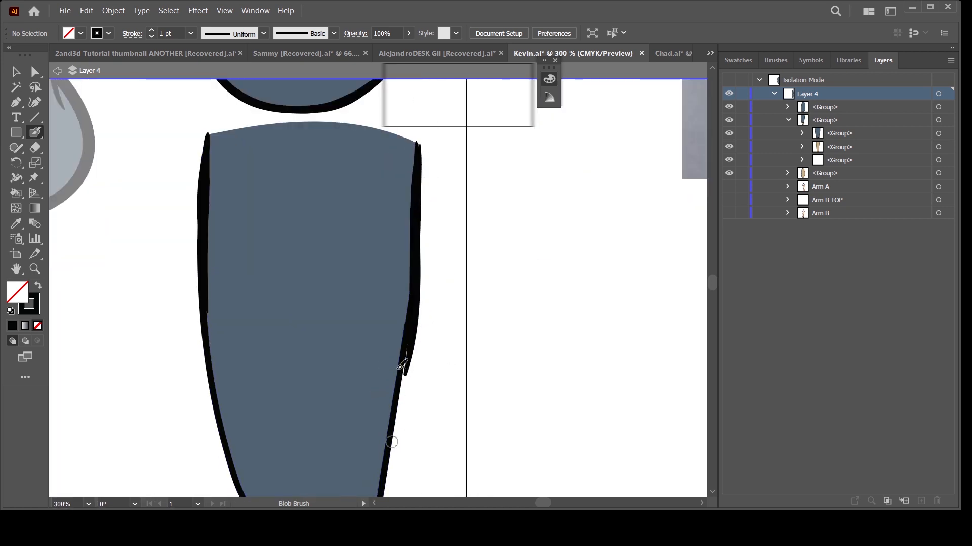
{"action": "key", "text": "ctrl+z"}
- Paint a black Blob Brush stroke from the upper corner down the forearm sleeve's right edge to thicken its outline
{"action": "mouse_move", "coordinate": [420, 145]}
{"action": "left_mouse_down"}
{"action": "mouse_move", "coordinate": [417, 282]}
{"action": "mouse_move", "coordinate": [382, 460]}
{"action": "left_mouse_up"}
{"action": "key", "text": "ctrl+minus"}
{"action": "key", "text": "ctrl+minus"}
{"action": "key", "text": "ctrl+minus"}
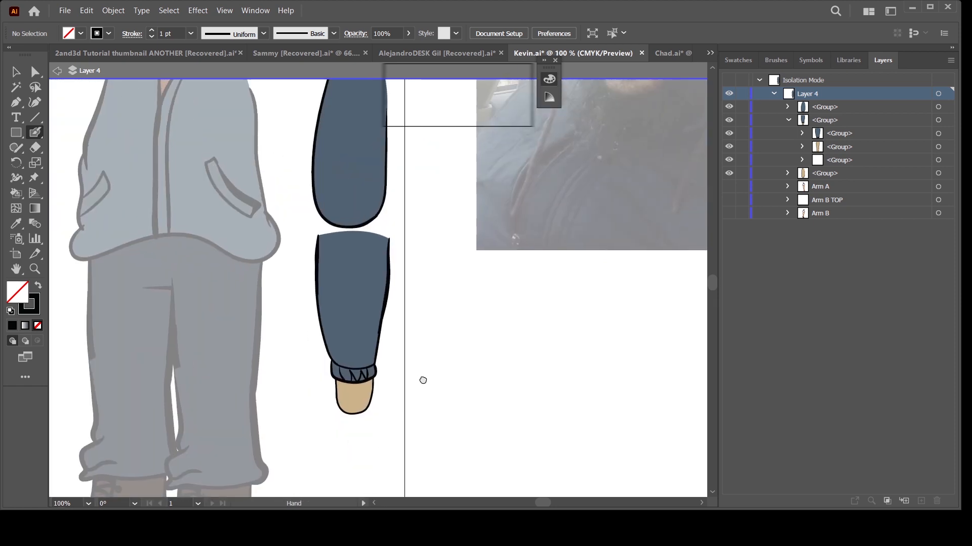
- Create an art brush from the lower-sleeve group in Layer 4
{"action": "key", "text": "v"}
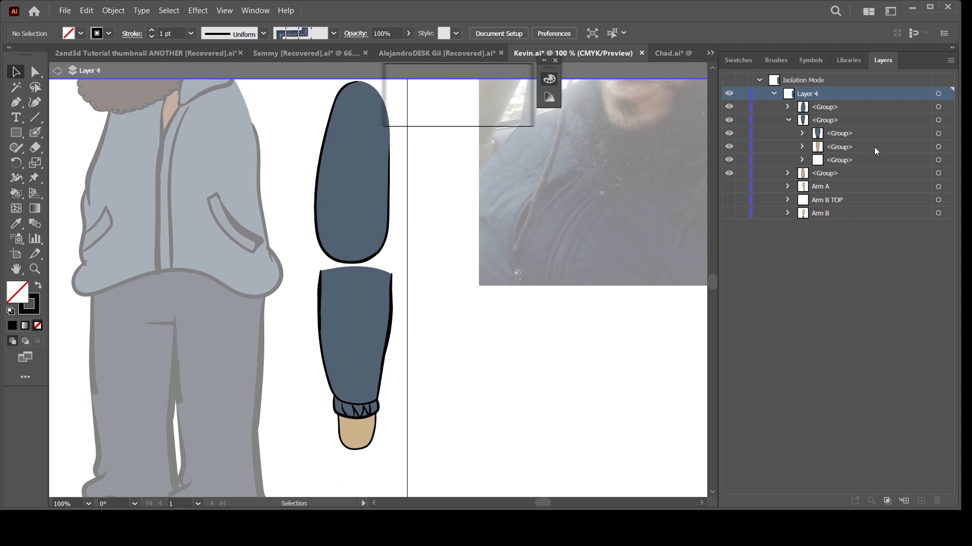
{"action": "left_click", "coordinate": [938, 120]}
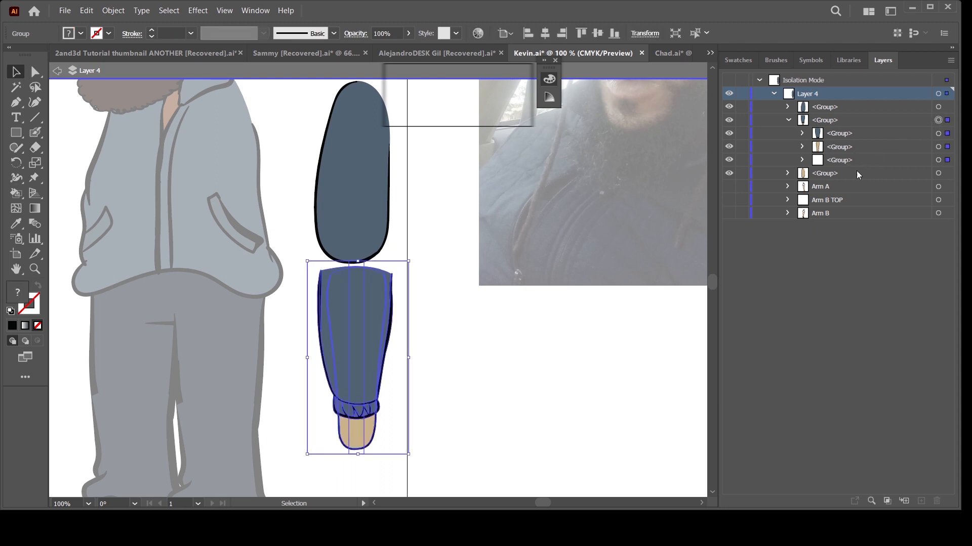
{"action": "left_click", "coordinate": [335, 33]}
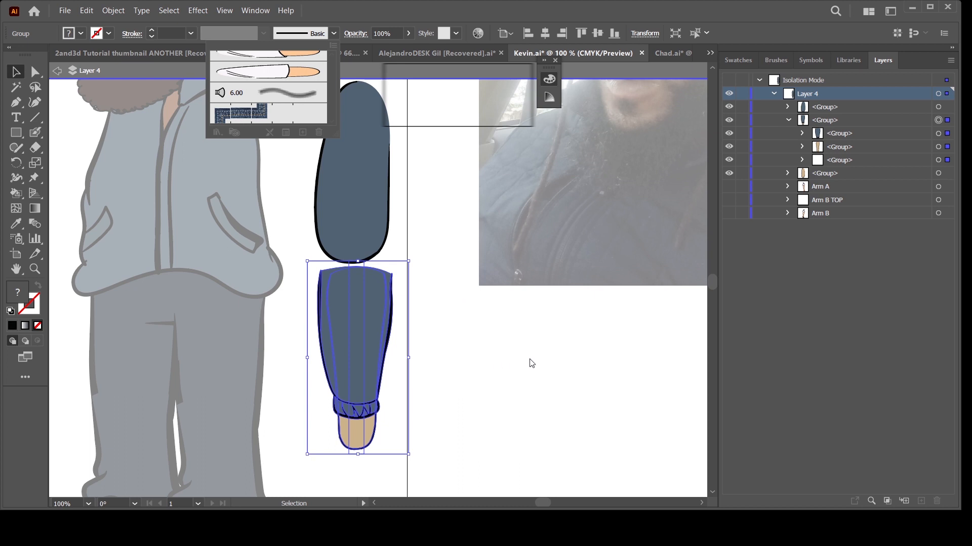
{"action": "left_click", "coordinate": [572, 401]}
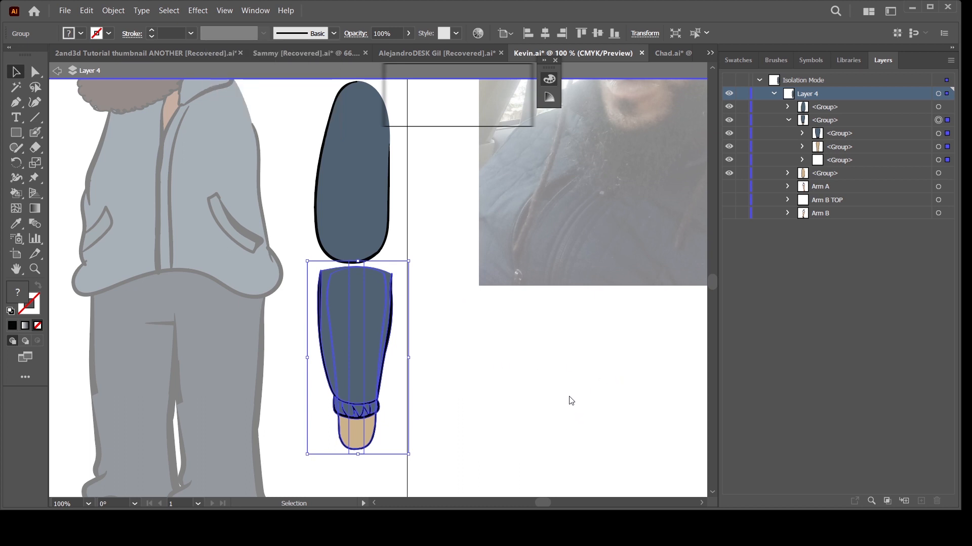
{"action": "left_click", "coordinate": [515, 368]}
{"action": "left_click_drag", "start_coordinate": [505, 380], "coordinate": [516, 372]}
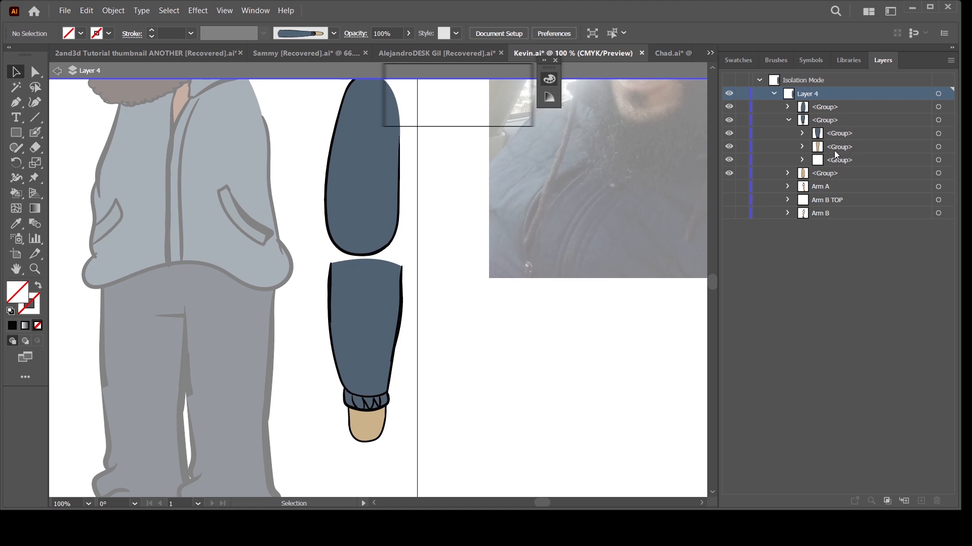
- Move the lower-sleeve group above the upper-sleeve group in Layer 4 and delete the lower-sleeve art brush
{"action": "left_click", "coordinate": [788, 120]}
{"action": "left_click_drag", "start_coordinate": [807, 120], "coordinate": [828, 140]}
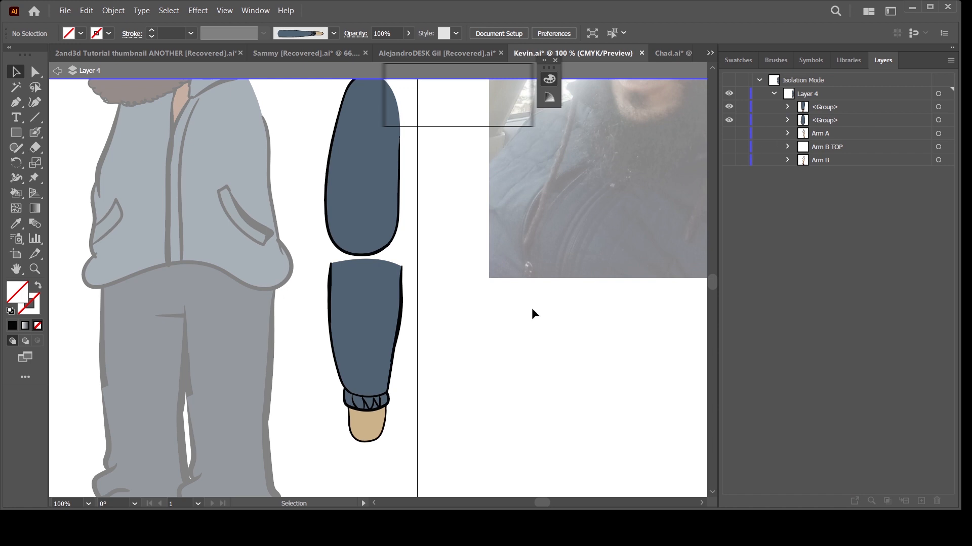
{"action": "left_click", "coordinate": [334, 34]}
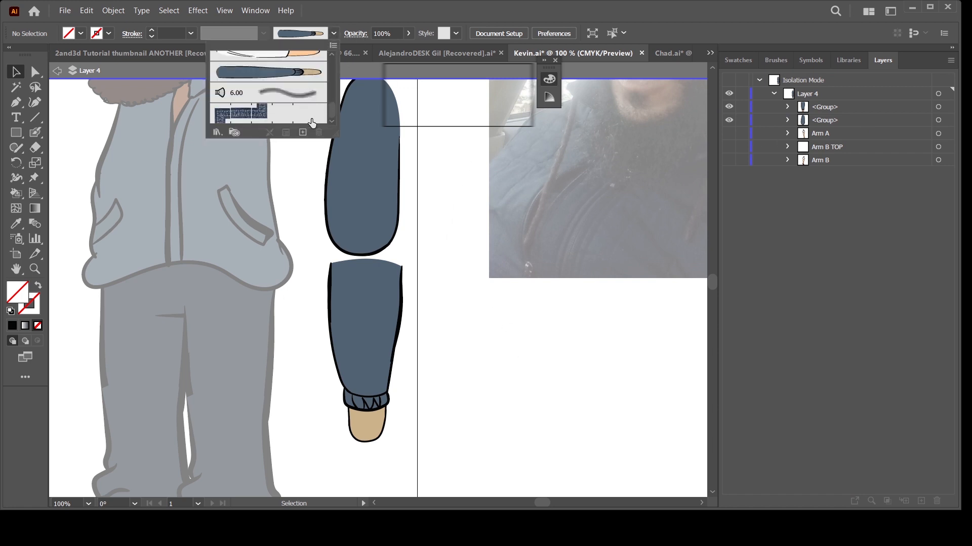
{"action": "left_click", "coordinate": [319, 132]}
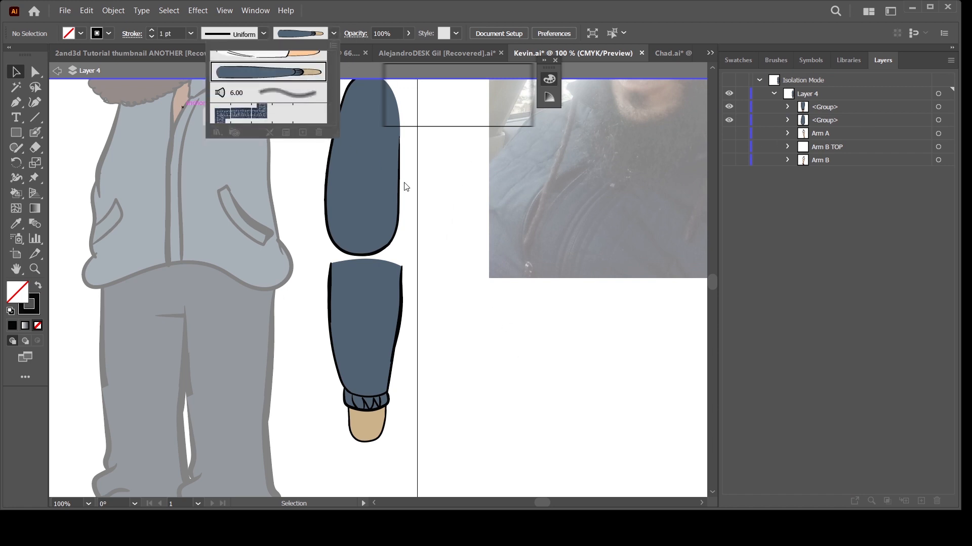
{"action": "left_click", "coordinate": [490, 283]}
- Create an art brush from the upper-sleeve group in Layer 4
{"action": "left_click", "coordinate": [936, 107]}
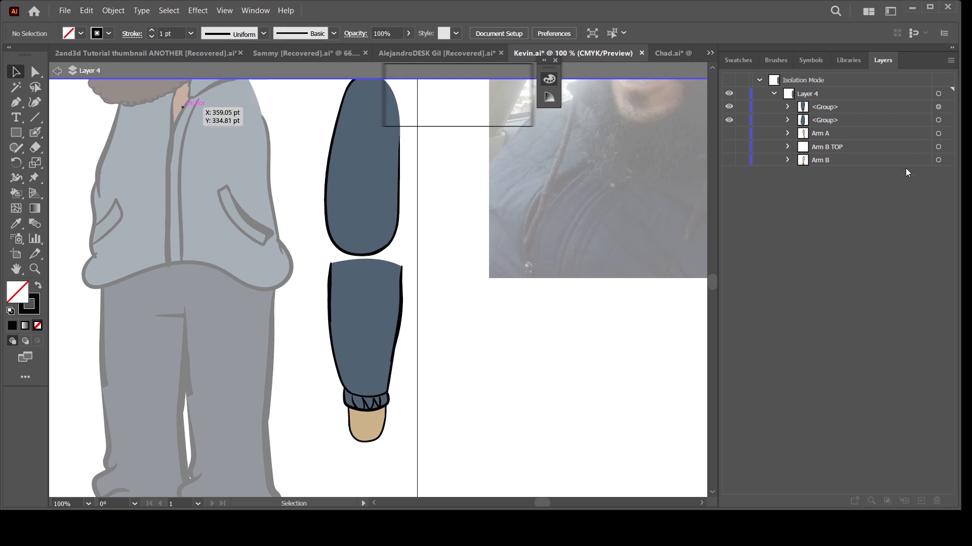
{"action": "left_click", "coordinate": [937, 121]}
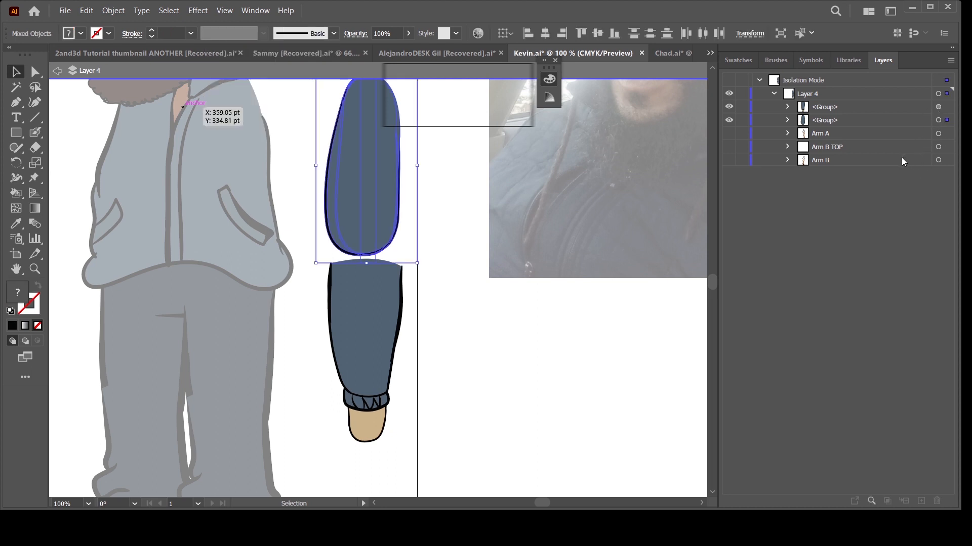
{"action": "left_click", "coordinate": [788, 120]}
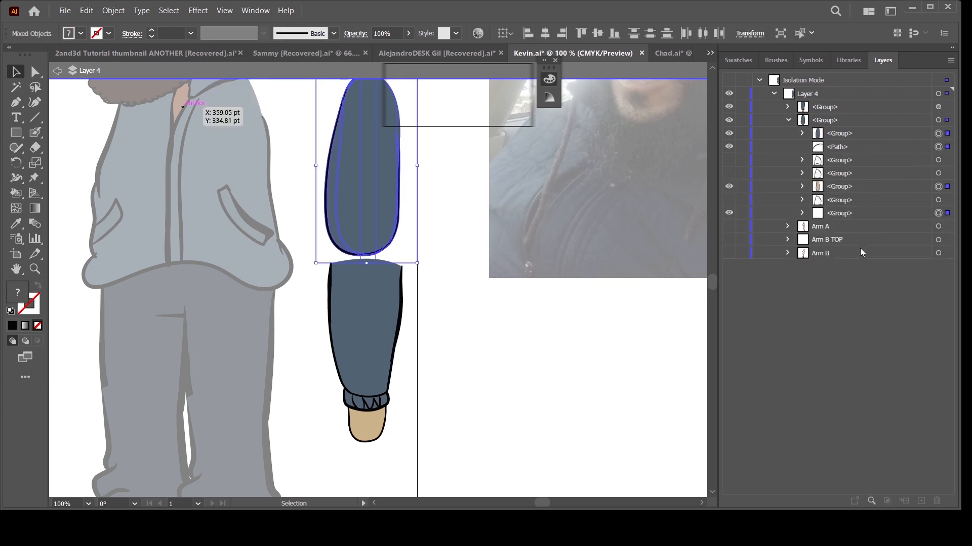
{"action": "left_click", "coordinate": [334, 35]}
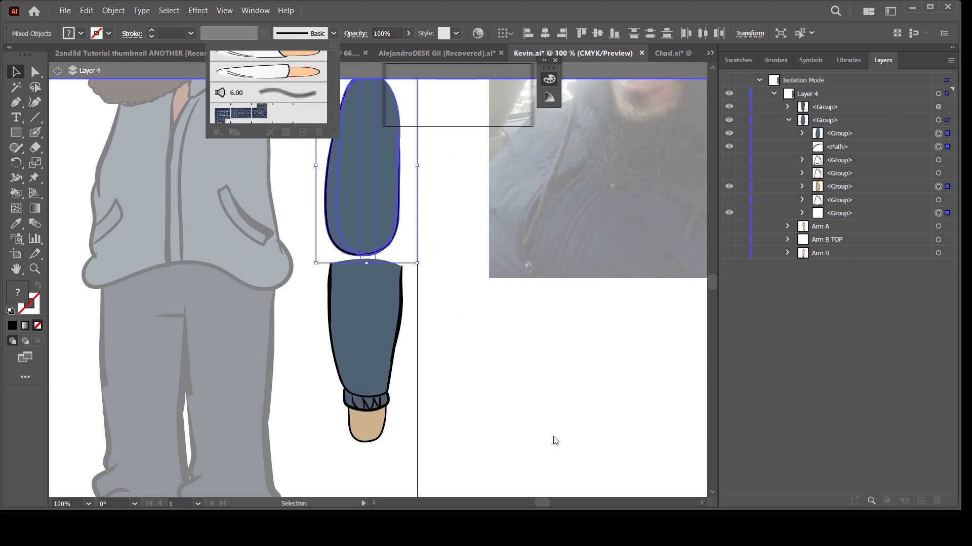
- Create a new art brush from the lower-sleeve group with its cuff and wrist
{"action": "left_click", "coordinate": [938, 106]}
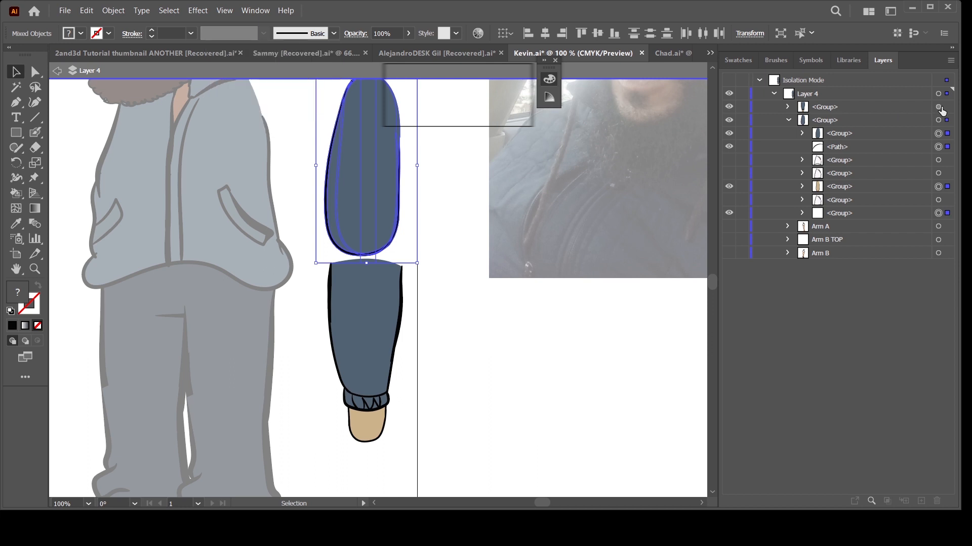
{"action": "left_click", "coordinate": [949, 106]}
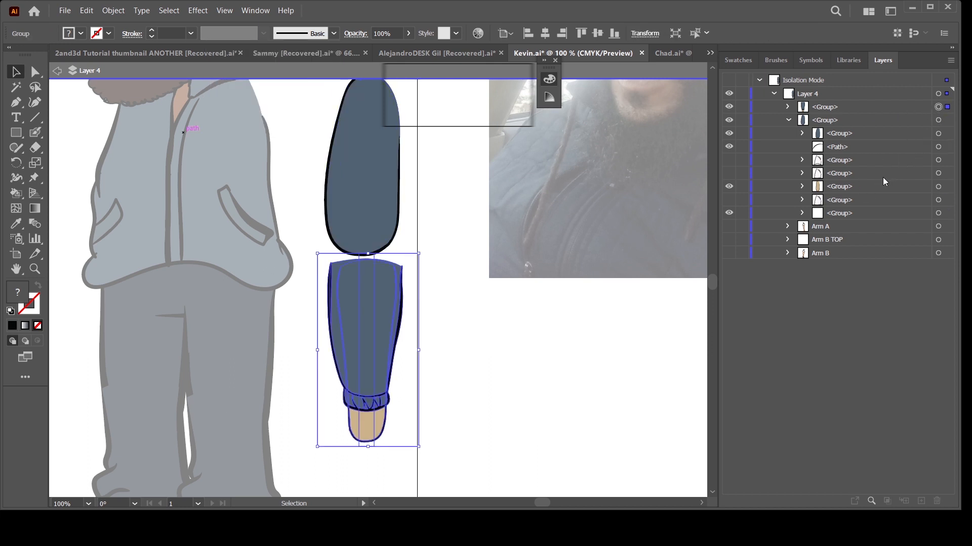
{"action": "left_click", "coordinate": [334, 34]}
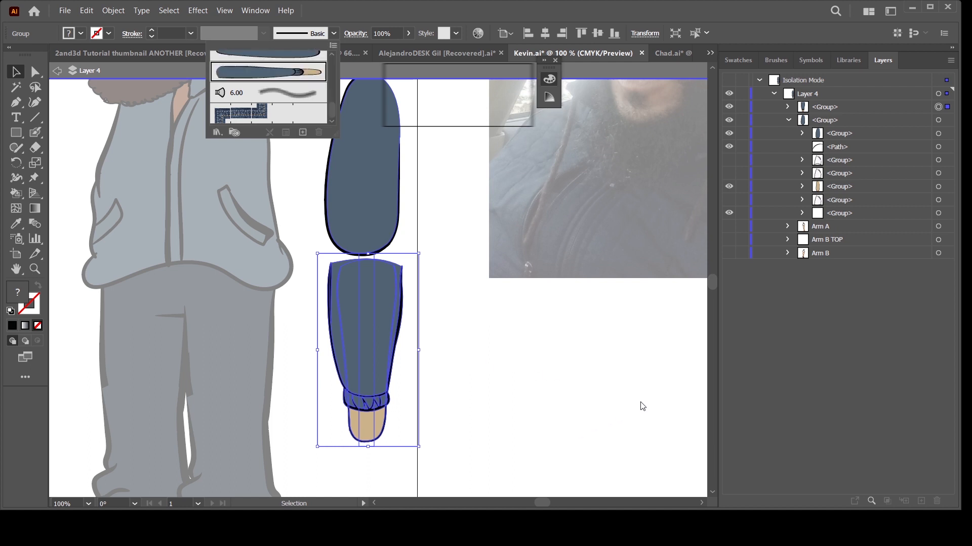
{"action": "left_click", "coordinate": [779, 350]}
{"action": "left_click", "coordinate": [628, 357]}
- Hide both sleeve groups in Layer 4 and show the Arm B layer on the character
{"action": "key", "text": "ctrl+minus"}
{"action": "key", "text": "ctrl+minus"}
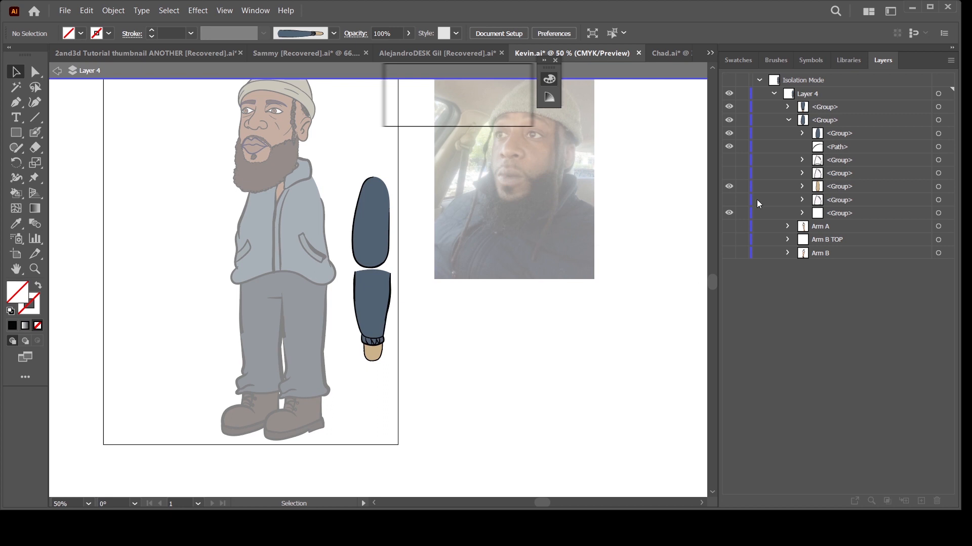
{"action": "left_click", "coordinate": [789, 121]}
{"action": "left_click_drag", "start_coordinate": [728, 107], "coordinate": [730, 130]}
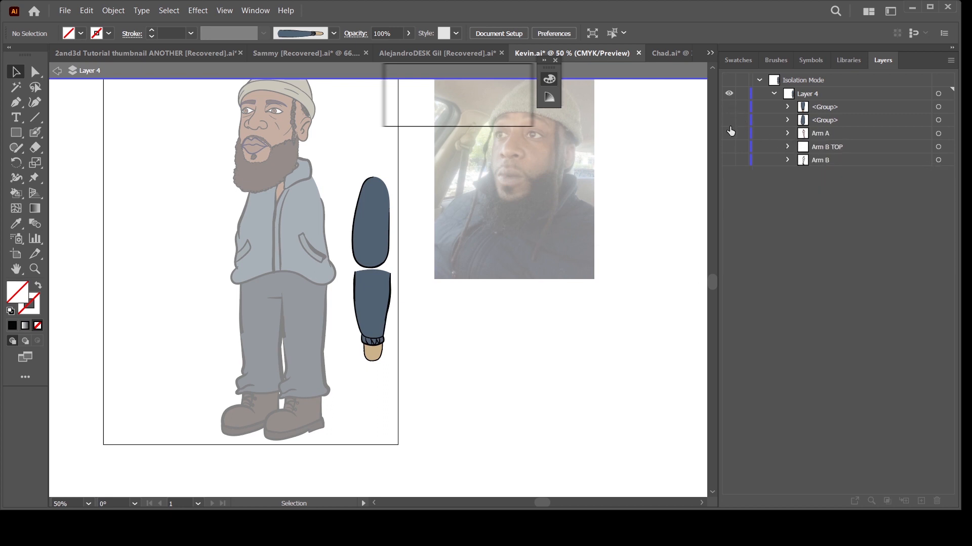
{"action": "left_click", "coordinate": [729, 160]}
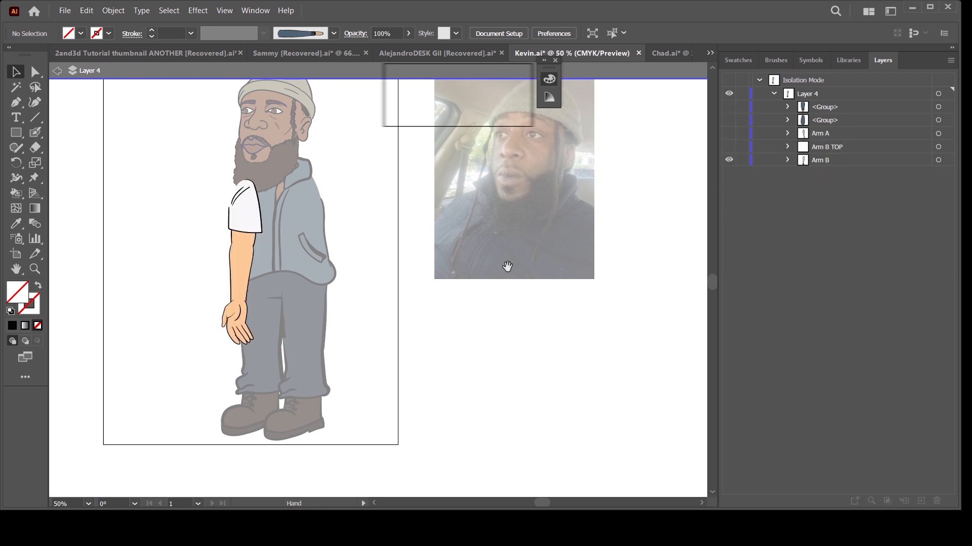
- Apply the lower-sleeve art brush to the forearm path in pose D of Hand B within Arm B
{"action": "scroll", "coordinate": [563, 301], "scroll_direction": "up", "scroll_amount": 2}
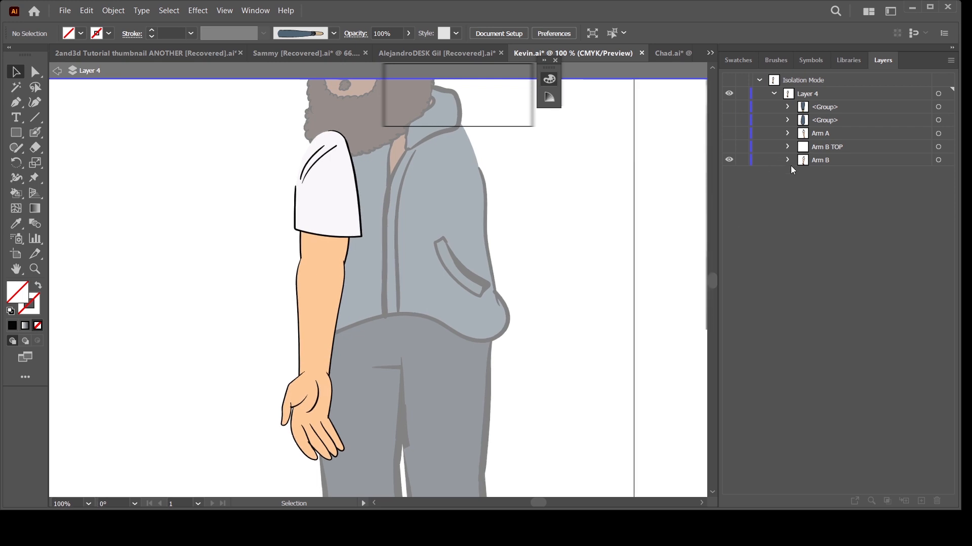
{"action": "left_click", "coordinate": [788, 160]}
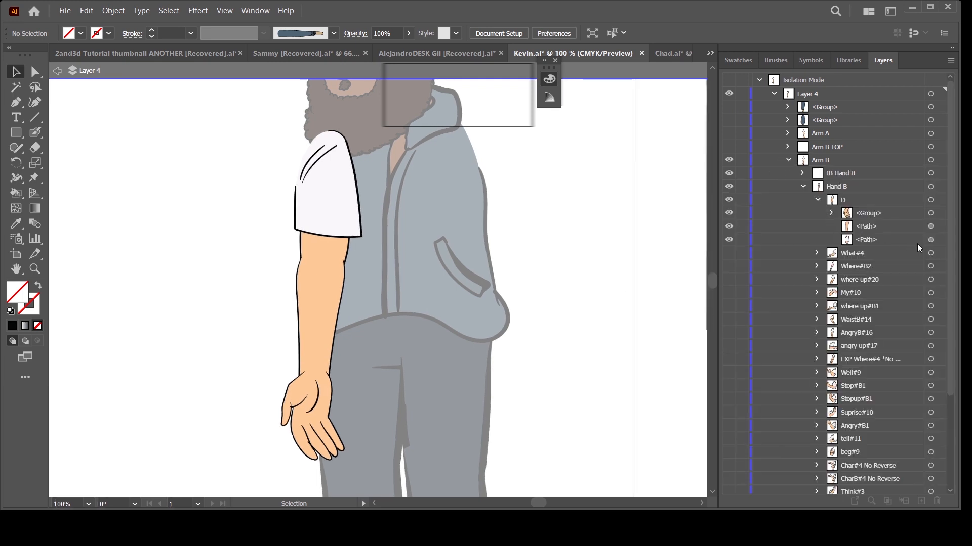
{"action": "left_click", "coordinate": [931, 226]}
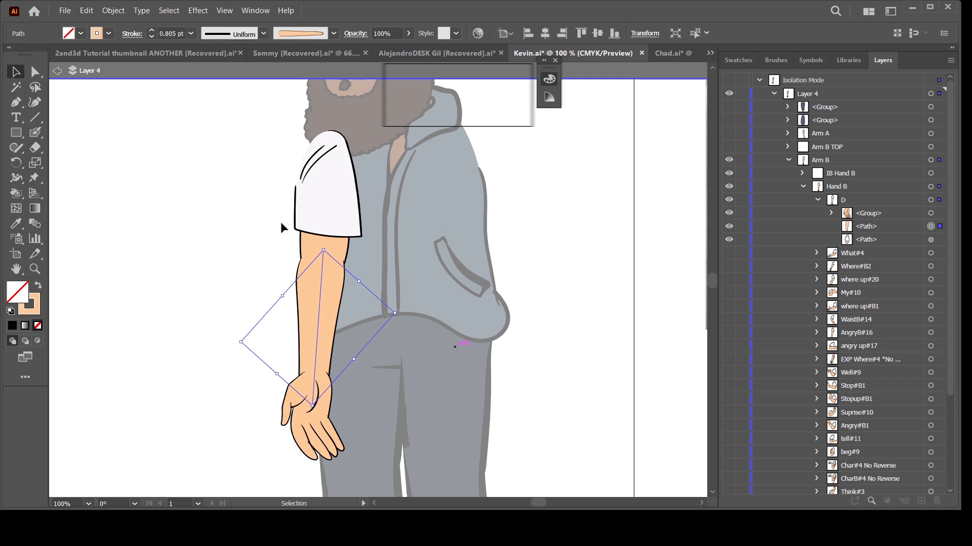
{"action": "left_click", "coordinate": [310, 36]}
{"action": "scroll", "coordinate": [330, 92], "scroll_direction": "down", "scroll_amount": 3}
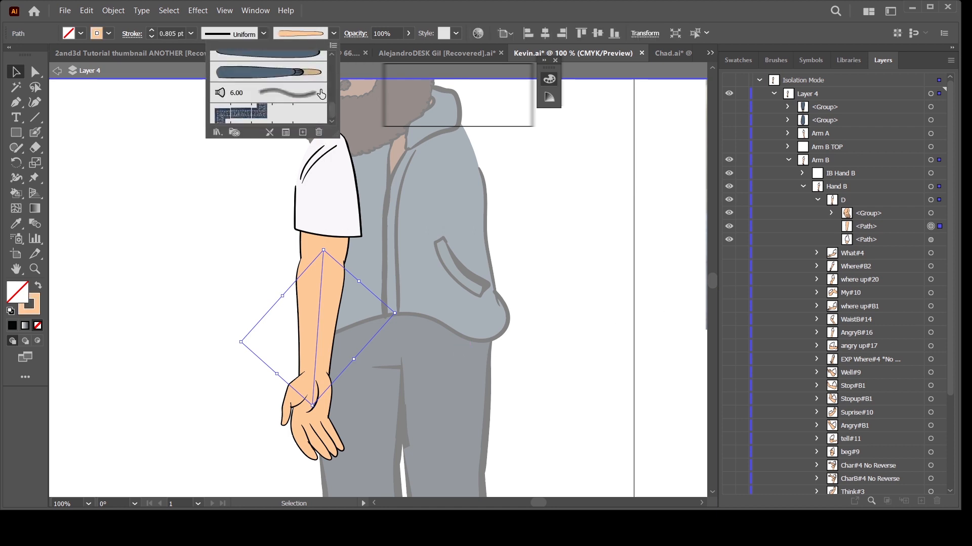
{"action": "left_click", "coordinate": [304, 72]}
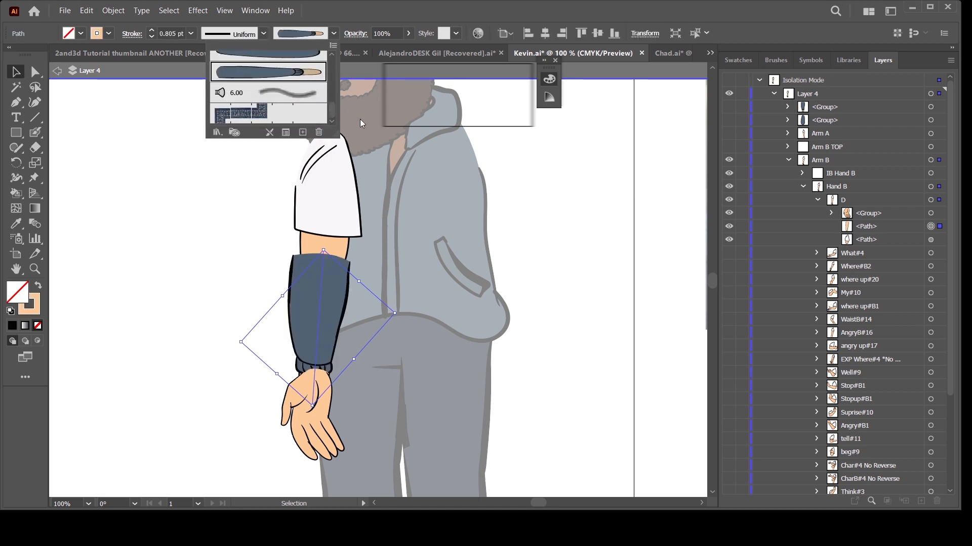
{"action": "left_click", "coordinate": [572, 317]}
{"action": "left_click", "coordinate": [576, 312]}
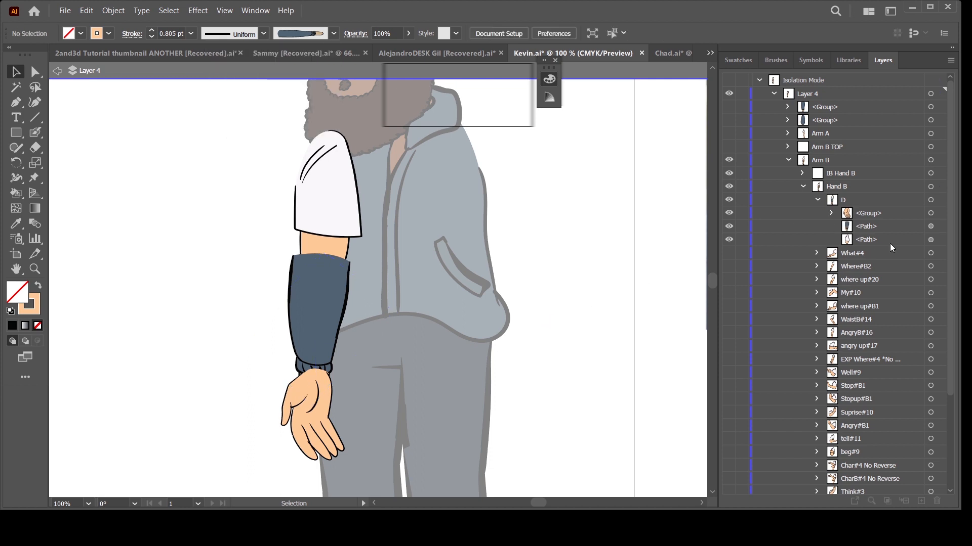
- Apply the upper-sleeve art brush to the upper-arm path in pose D of Hand B
{"action": "left_click", "coordinate": [334, 32]}
{"action": "left_click", "coordinate": [307, 86]}
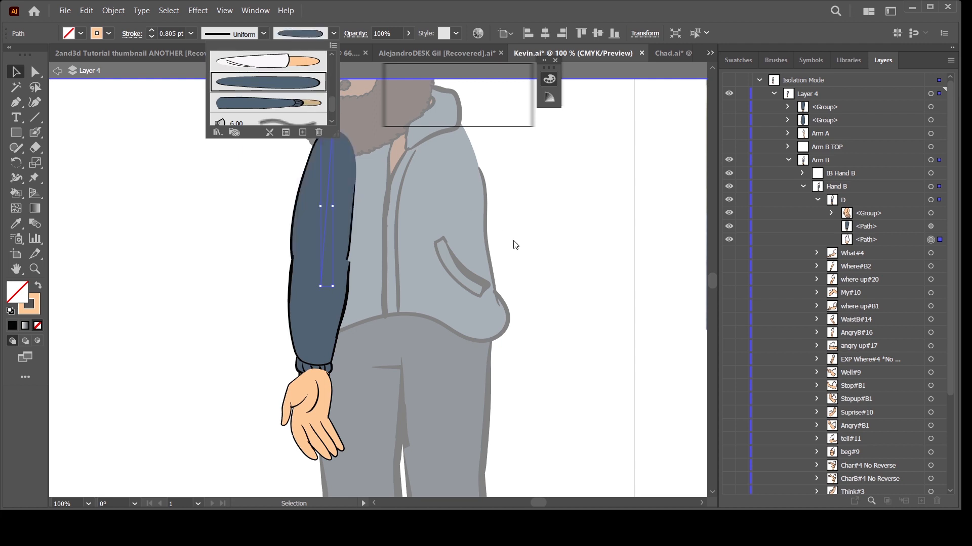
{"action": "left_click", "coordinate": [578, 313]}
{"action": "left_click", "coordinate": [582, 315]}
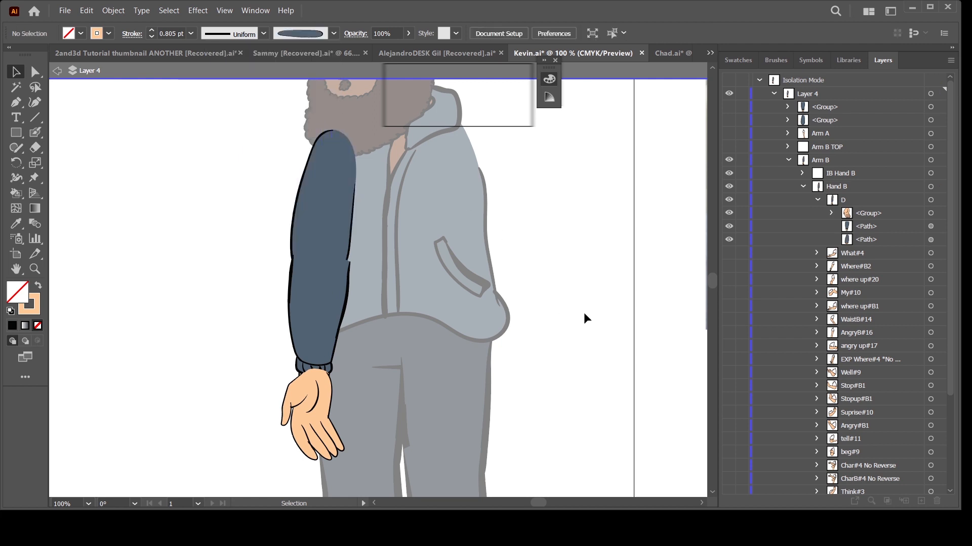
- Examine how the upper and lower sleeves meet at the elbow and how the sleeved arm fits the body
{"action": "key", "text": "ctrl+minus"}
{"action": "key", "text": "ctrl+minus"}
{"action": "key", "text": "ctrl+equal"}
{"action": "key", "text": "ctrl+equal"}
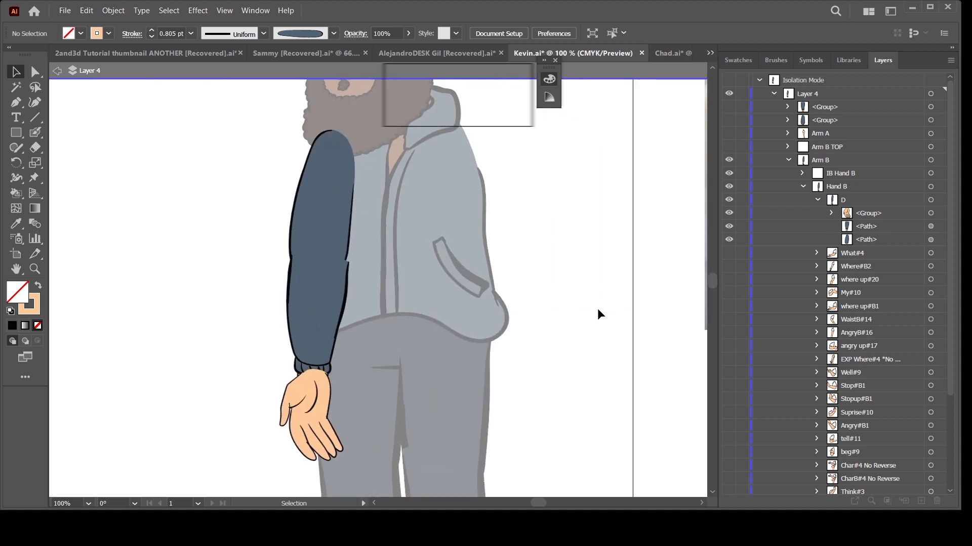
{"action": "key", "text": "ctrl+equal"}
{"action": "key", "text": "ctrl+minus"}
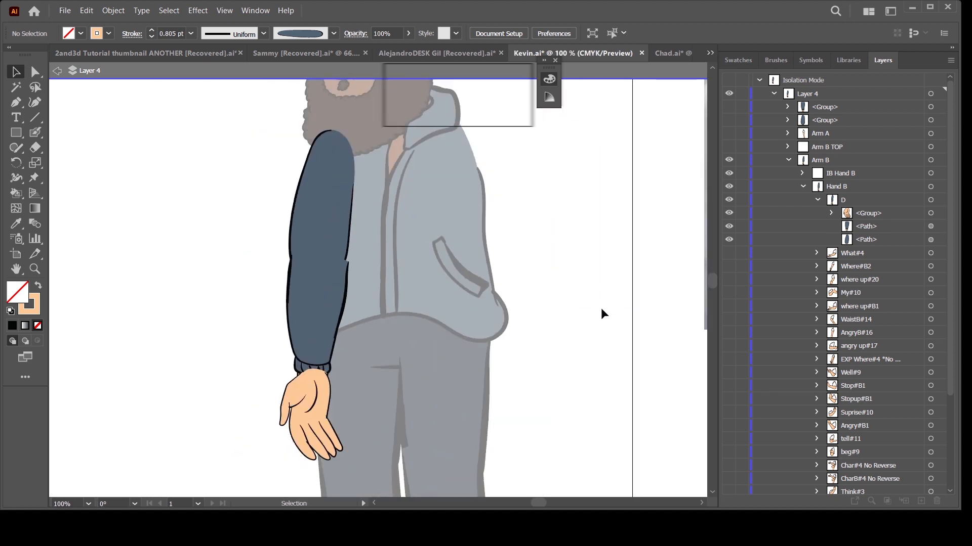
{"action": "scroll", "coordinate": [576, 354], "scroll_direction": "down", "scroll_amount": 1}
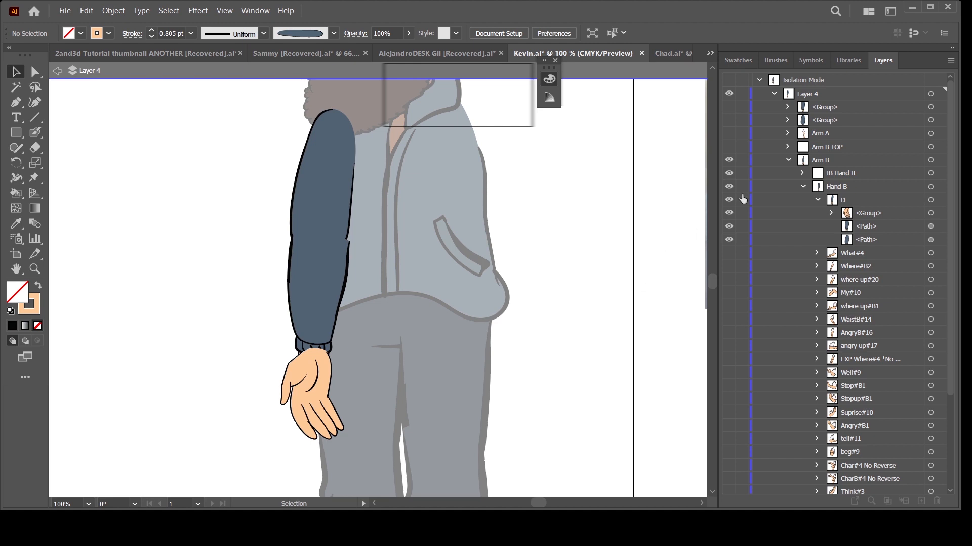
{"action": "key", "text": "ctrl+equal"}
{"action": "key", "text": "ctrl+equal"}
{"action": "left_click_drag", "start_coordinate": [631, 271], "coordinate": [624, 326]}
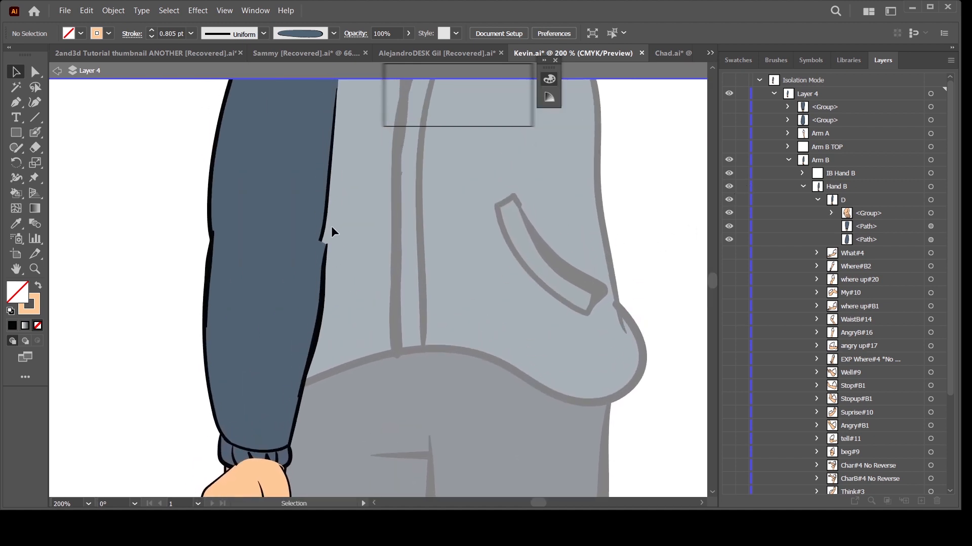
{"action": "key", "text": "ctrl+minus"}
{"action": "key", "text": "ctrl+minus"}
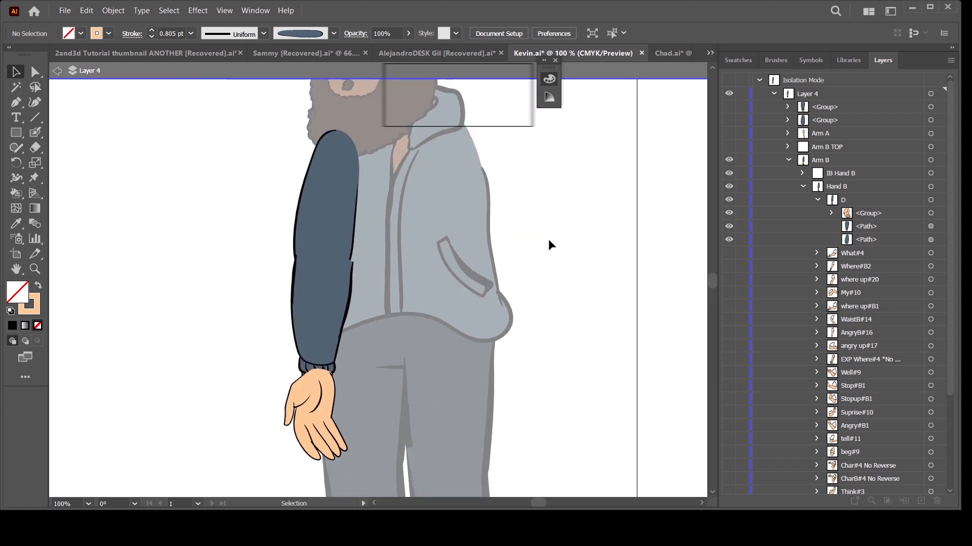
{"action": "left_click_drag", "start_coordinate": [522, 404], "coordinate": [520, 368]}
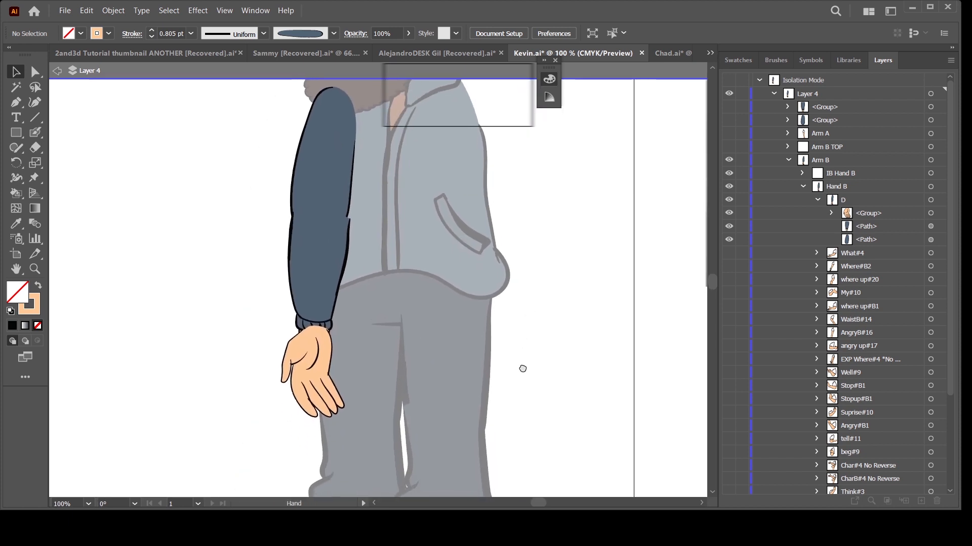
{"action": "left_click_drag", "start_coordinate": [581, 246], "coordinate": [558, 292]}
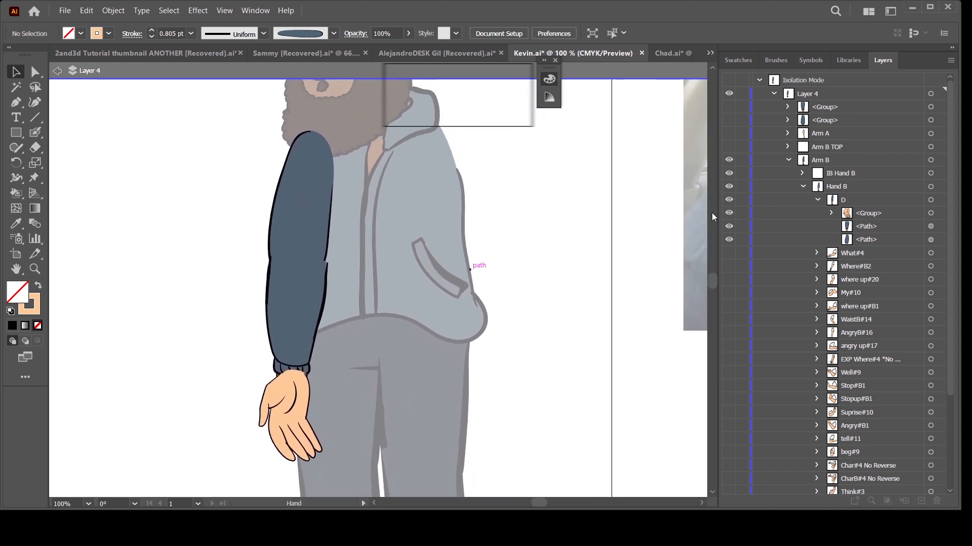
- Undo the sleeve brush changes on both arm paths and collapse the Arm B layer
{"action": "key", "text": "ctrl+z"}
{"action": "key", "text": "ctrl+z"}
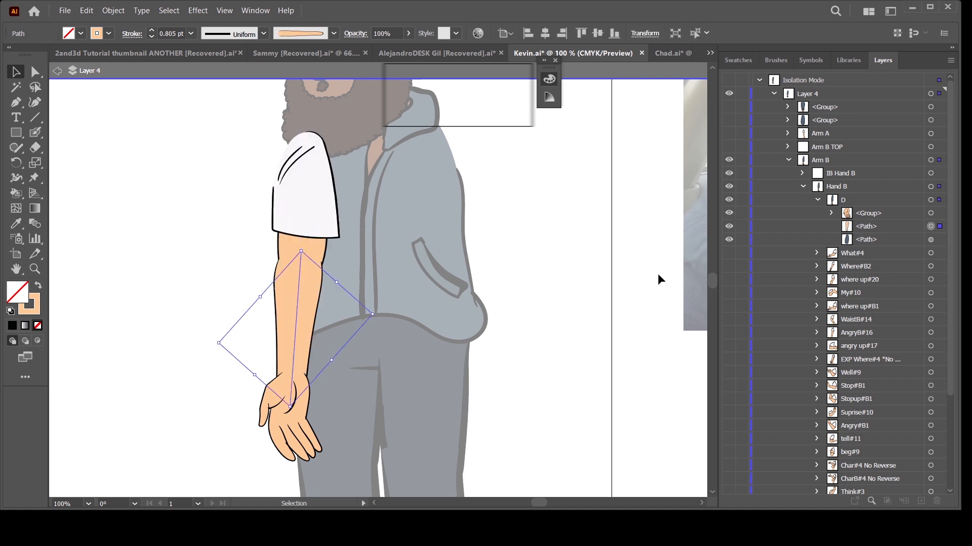
{"action": "left_click", "coordinate": [657, 276]}
{"action": "left_click", "coordinate": [788, 160]}
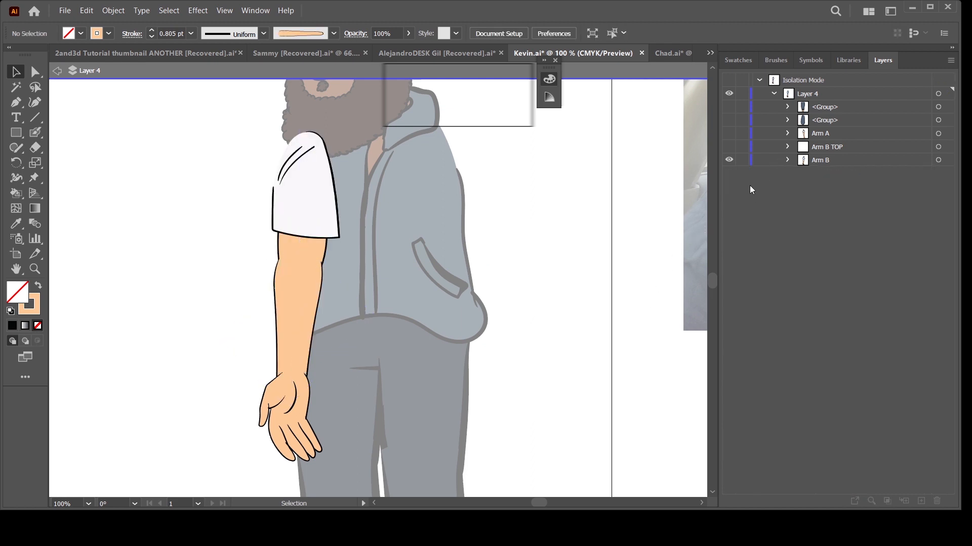
- Hide the Arm B layer and show the two blue sleeve groups beside the character
{"action": "left_click", "coordinate": [728, 160]}
{"action": "left_click", "coordinate": [729, 107]}
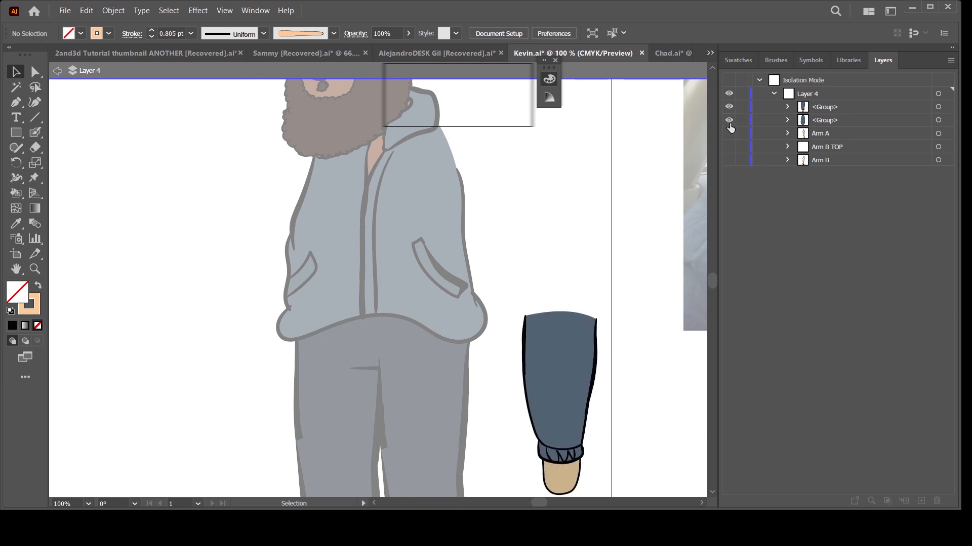
{"action": "left_click", "coordinate": [728, 120]}
{"action": "left_click_drag", "start_coordinate": [644, 351], "coordinate": [507, 234]}
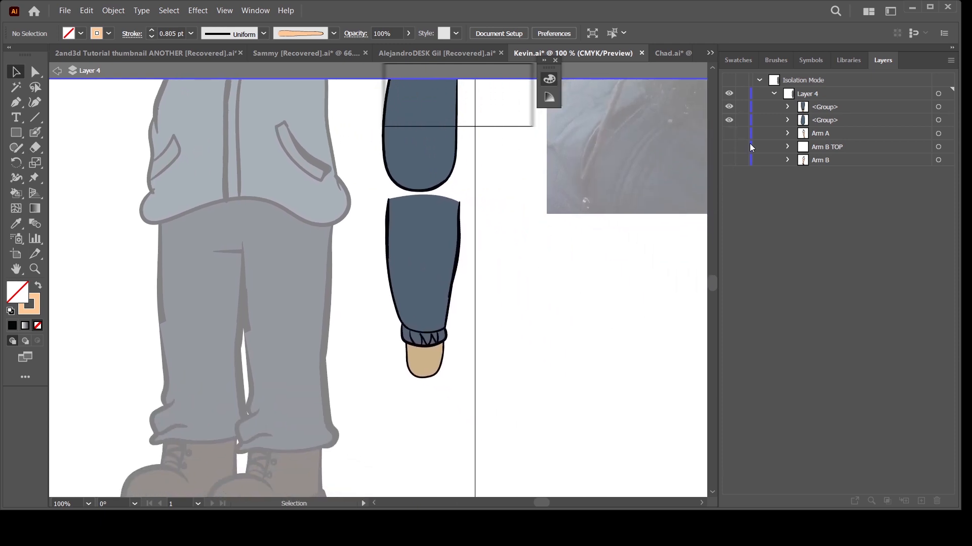
- Shorten the blue lower-sleeve artwork from its cuff end so more of the wrist is exposed, and rotate it very slightly
{"action": "left_click", "coordinate": [788, 120]}
{"action": "left_click", "coordinate": [938, 133]}
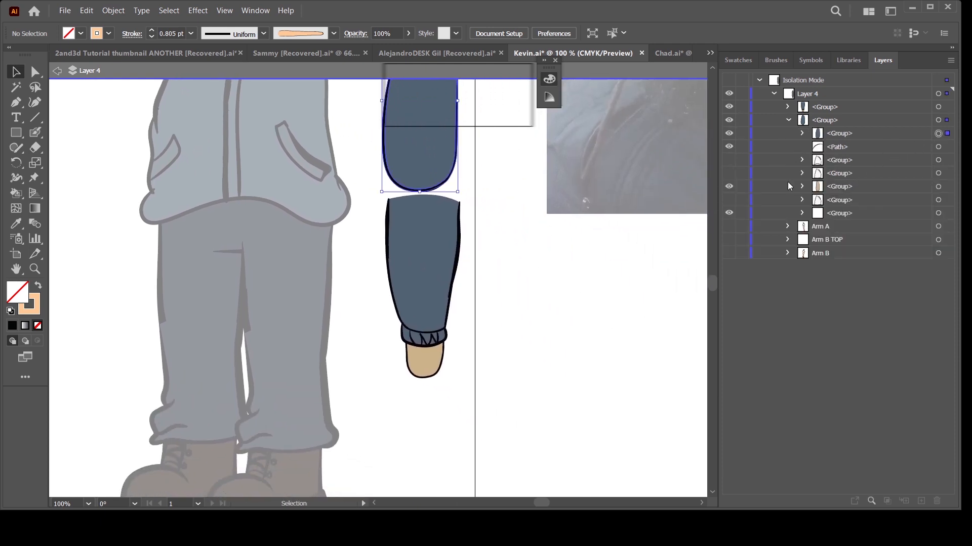
{"action": "left_click_drag", "start_coordinate": [491, 307], "coordinate": [454, 274]}
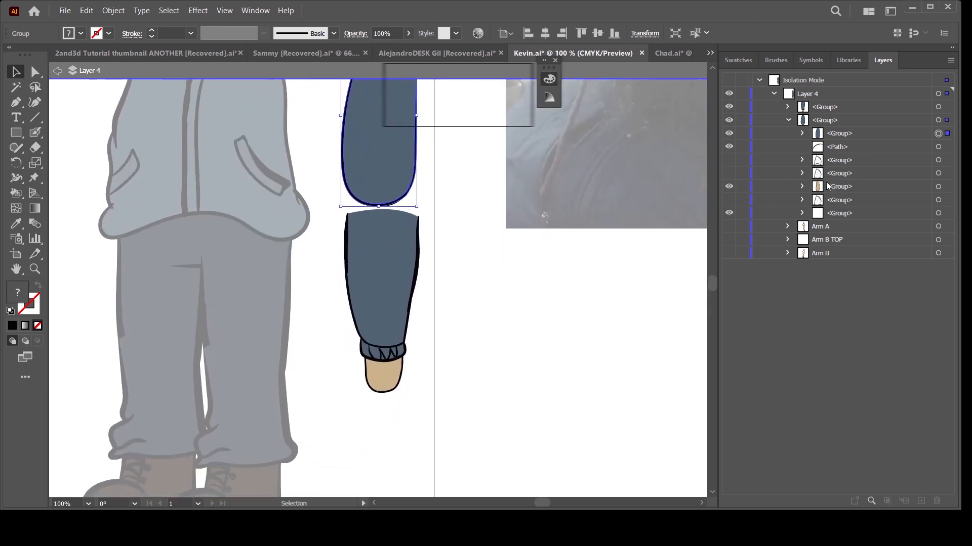
{"action": "left_click", "coordinate": [788, 120]}
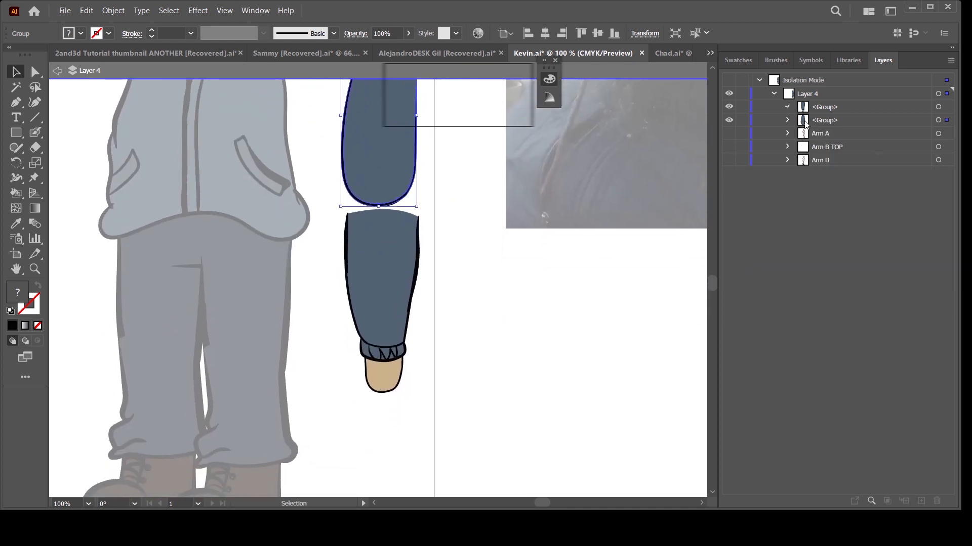
{"action": "left_click", "coordinate": [938, 120]}
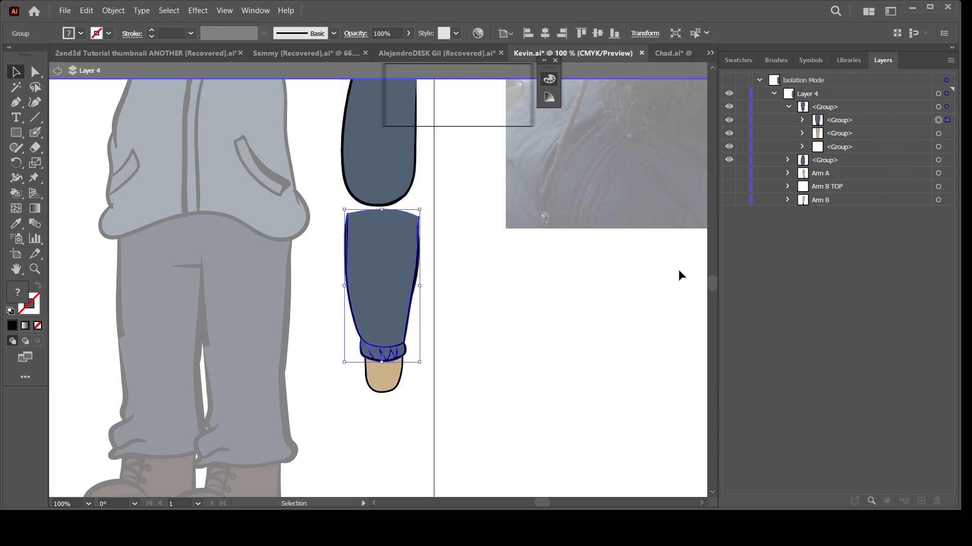
{"action": "left_click_drag", "start_coordinate": [382, 362], "coordinate": [380, 341]}
{"action": "key", "text": "r"}
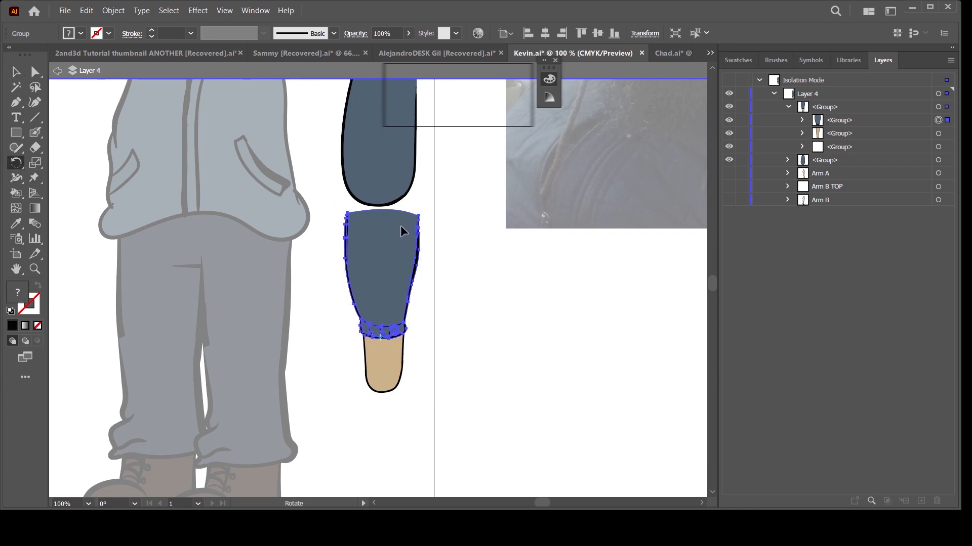
{"action": "left_click_drag", "start_coordinate": [399, 225], "coordinate": [399, 225]}
{"action": "left_click", "coordinate": [15, 72]}
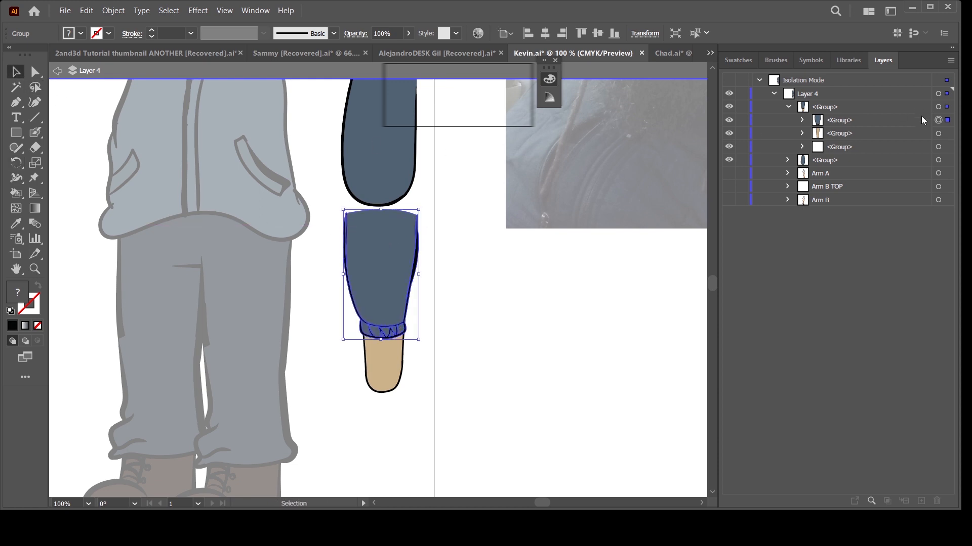
- Delete the old blue lower-sleeve and upper-sleeve art brushes from the brush list
{"action": "left_click", "coordinate": [938, 107]}
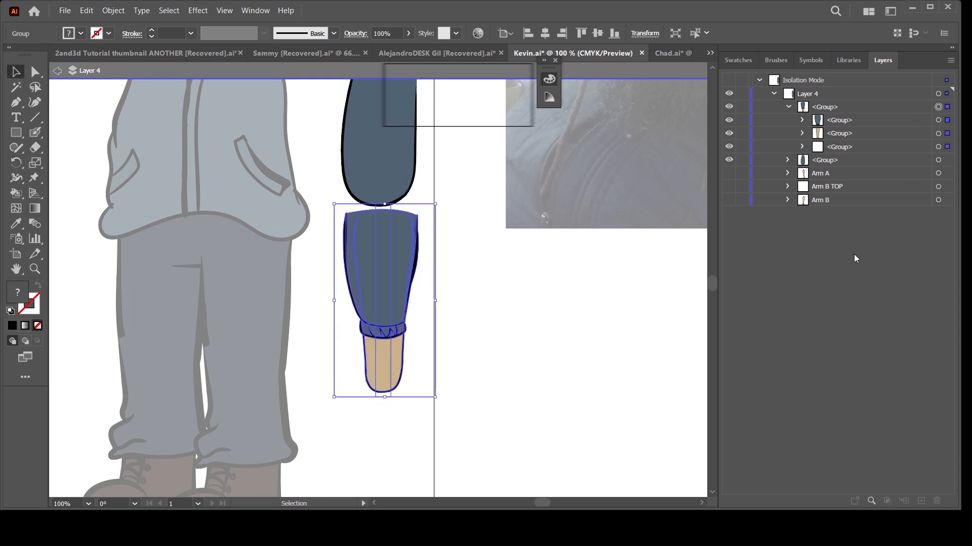
{"action": "left_click", "coordinate": [788, 160]}
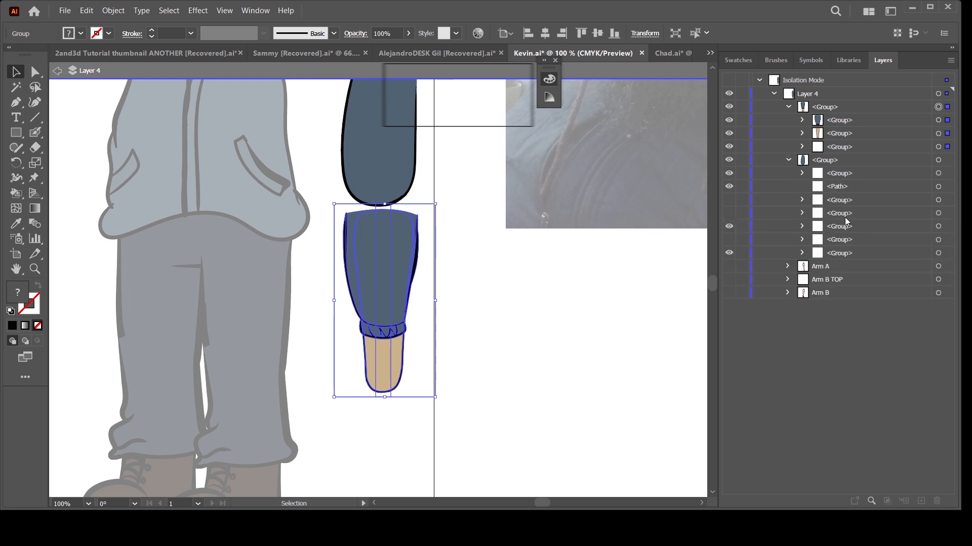
{"action": "left_click", "coordinate": [322, 31]}
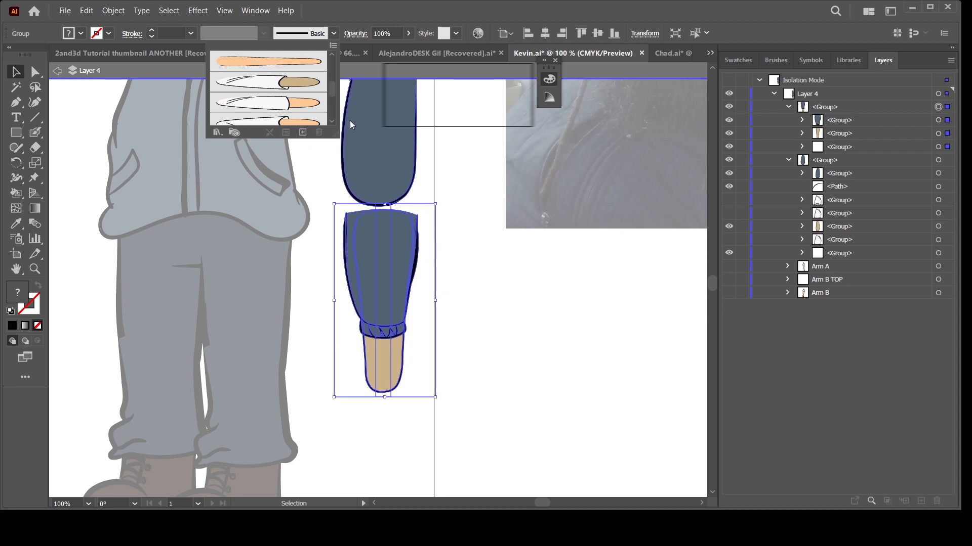
{"action": "left_click_drag", "start_coordinate": [333, 100], "coordinate": [332, 129]}
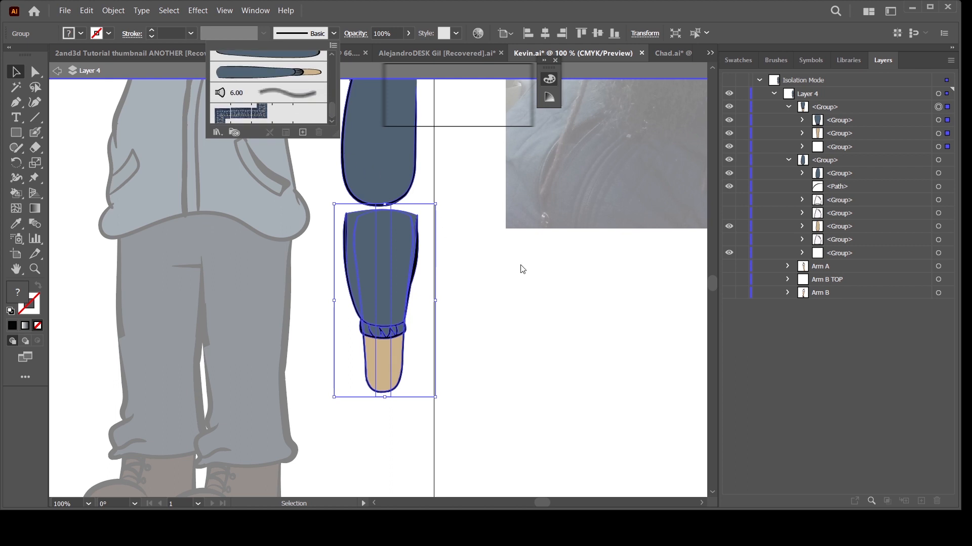
{"action": "left_click", "coordinate": [536, 275]}
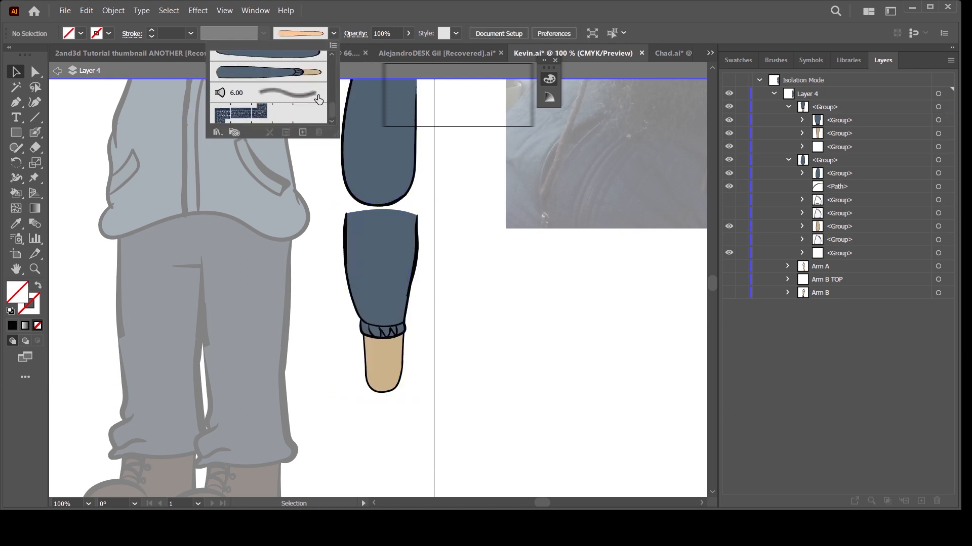
{"action": "left_click", "coordinate": [311, 72]}
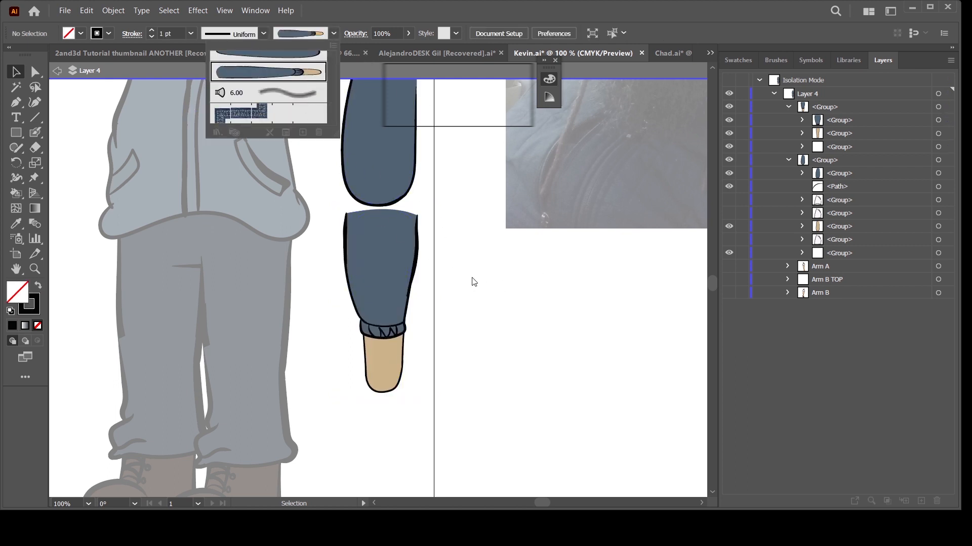
{"action": "left_click", "coordinate": [472, 278]}
{"action": "left_click", "coordinate": [303, 67]}
{"action": "left_click", "coordinate": [317, 132]}
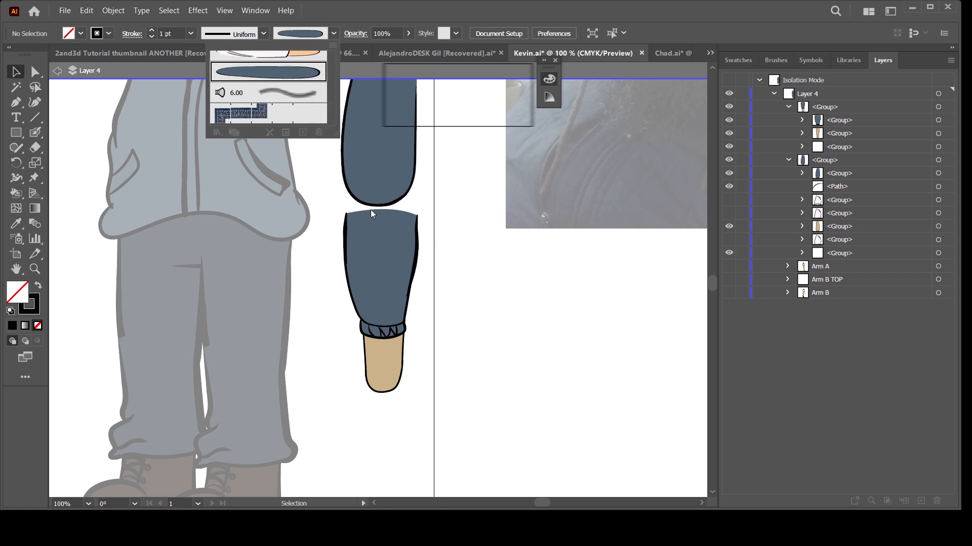
{"action": "left_click", "coordinate": [454, 288]}
{"action": "left_click", "coordinate": [563, 343]}
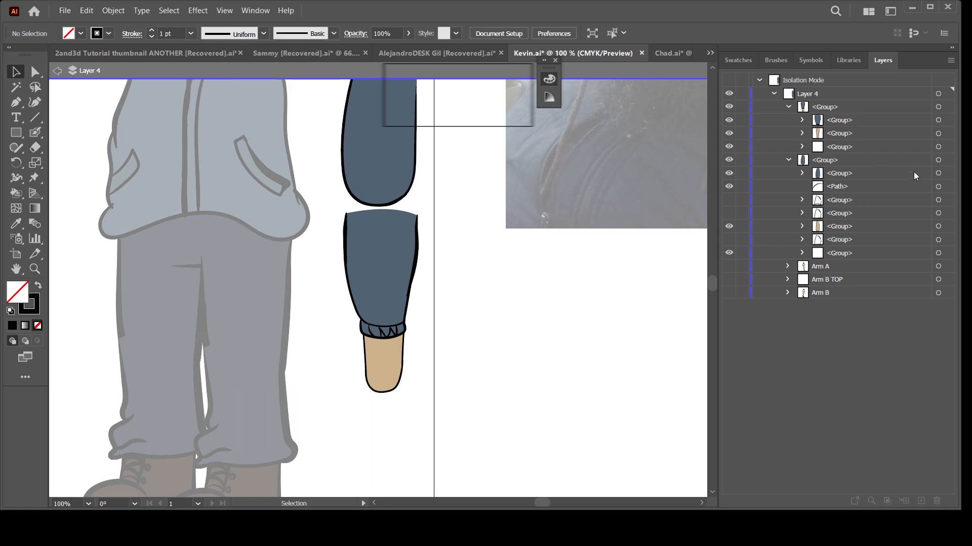
- Create a new art brush from the blue upper-sleeve group
{"action": "left_click", "coordinate": [946, 162]}
{"action": "left_click", "coordinate": [334, 33]}
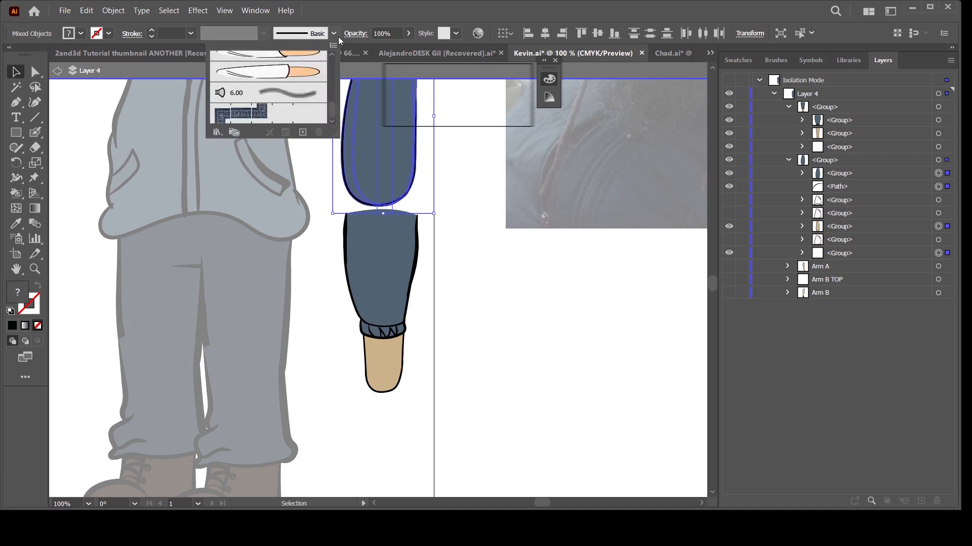
{"action": "left_click", "coordinate": [303, 132]}
{"action": "left_click", "coordinate": [566, 431]}
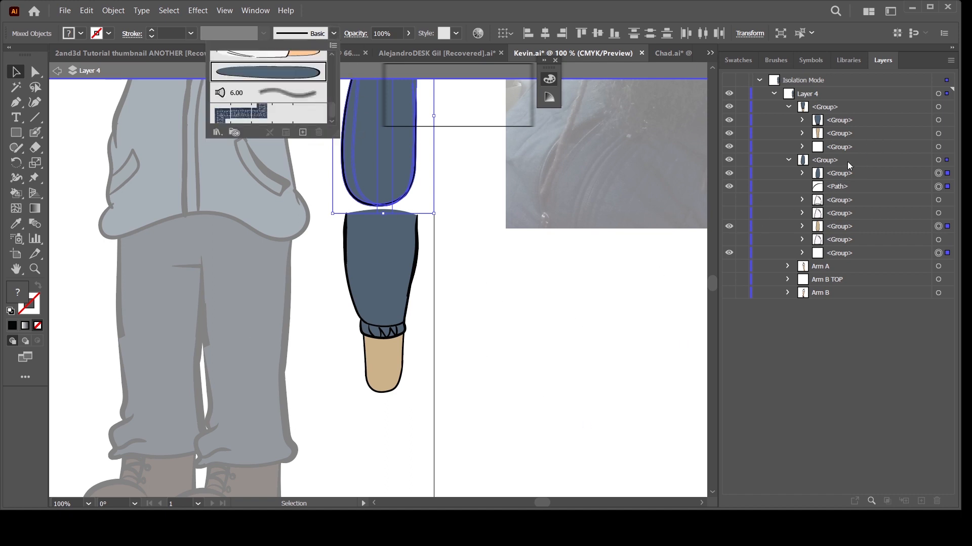
- Create a new art brush from the shortened blue lower-sleeve group, including its wrist
{"action": "left_click", "coordinate": [942, 111]}
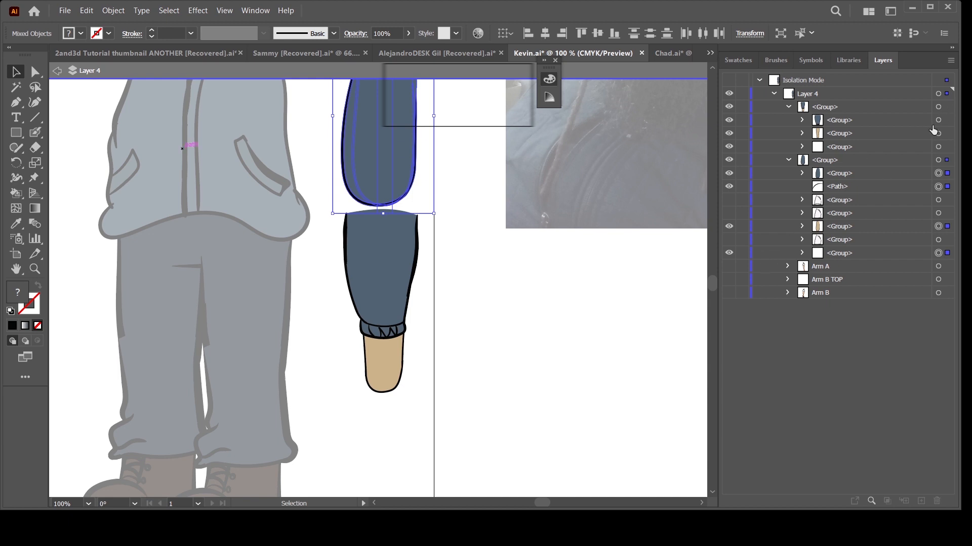
{"action": "left_click", "coordinate": [942, 108]}
{"action": "left_click", "coordinate": [333, 33]}
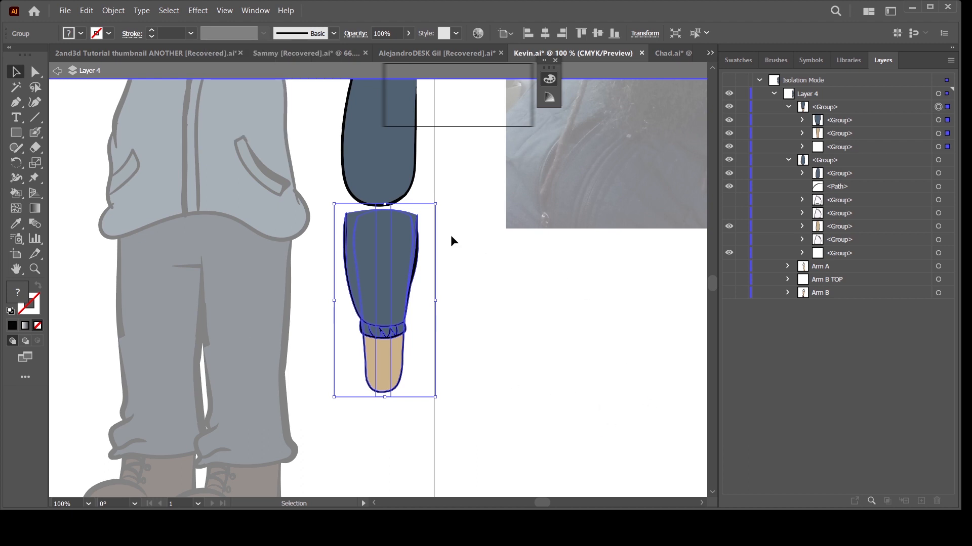
{"action": "key", "text": "Escape"}
{"action": "left_click", "coordinate": [601, 338]}
- Collapse and hide both sleeve groups, and show the Arm B layer again
{"action": "left_click", "coordinate": [788, 107]}
{"action": "left_click", "coordinate": [787, 121]}
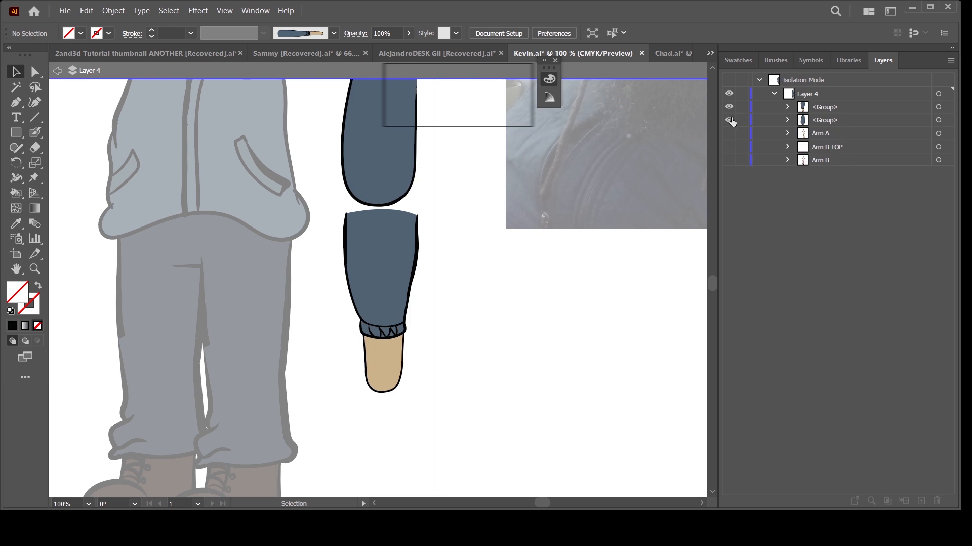
{"action": "left_click", "coordinate": [729, 120]}
{"action": "left_click", "coordinate": [729, 107]}
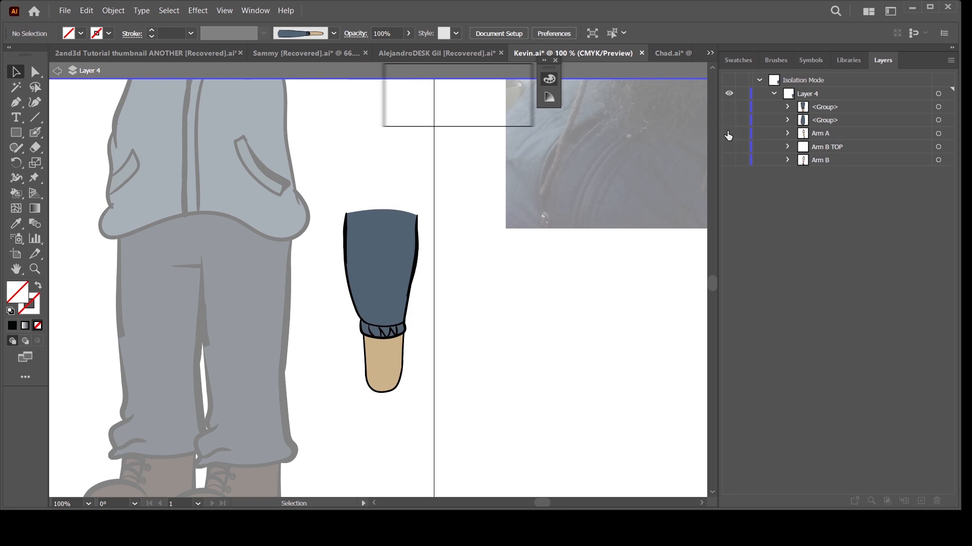
{"action": "left_click", "coordinate": [729, 160]}
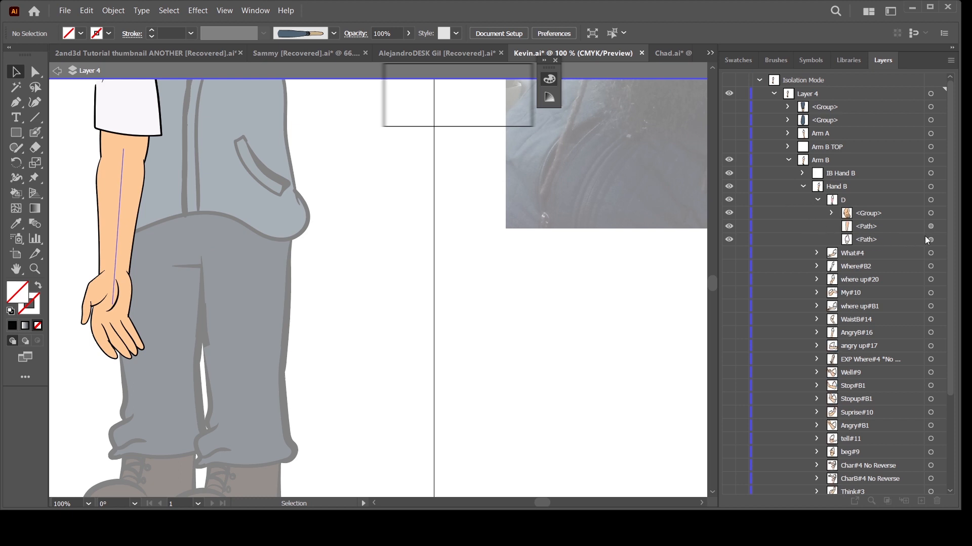
- Apply the new upper-sleeve art brush to the upper-arm path in pose D of Hand B
{"action": "left_click", "coordinate": [929, 239]}
{"action": "scroll", "coordinate": [381, 297], "scroll_direction": "up", "scroll_amount": 4}
{"action": "scroll", "coordinate": [382, 297], "scroll_direction": "left", "scroll_amount": 4}
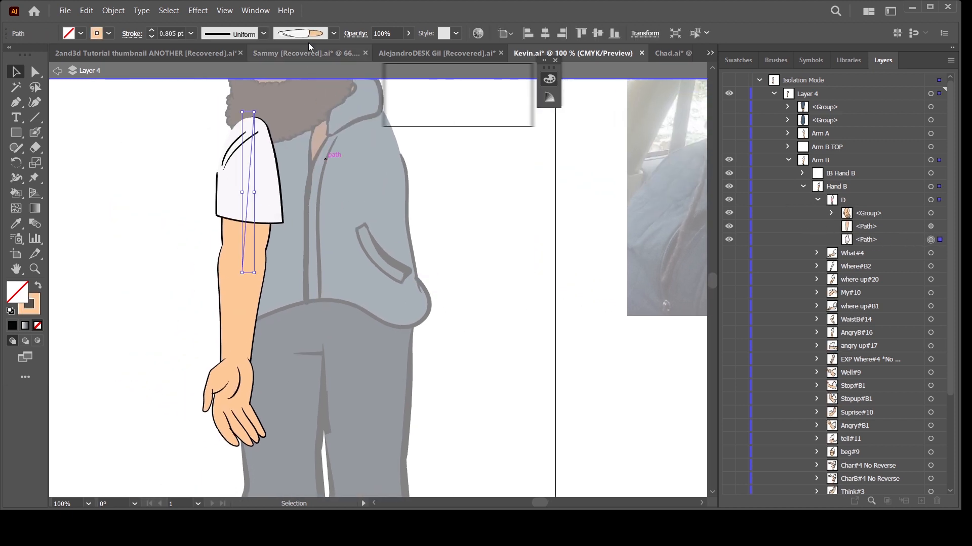
{"action": "left_click", "coordinate": [334, 34]}
{"action": "left_click", "coordinate": [311, 86]}
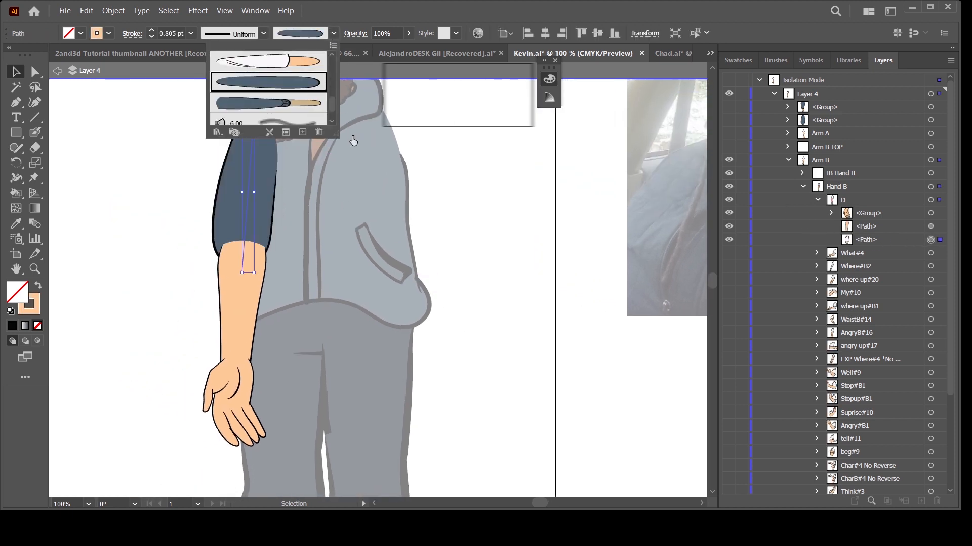
- Apply the new lower-sleeve art brush to the forearm path in pose D and check the sleeved arm against the body
{"action": "left_click", "coordinate": [930, 226], "text": "shift"}
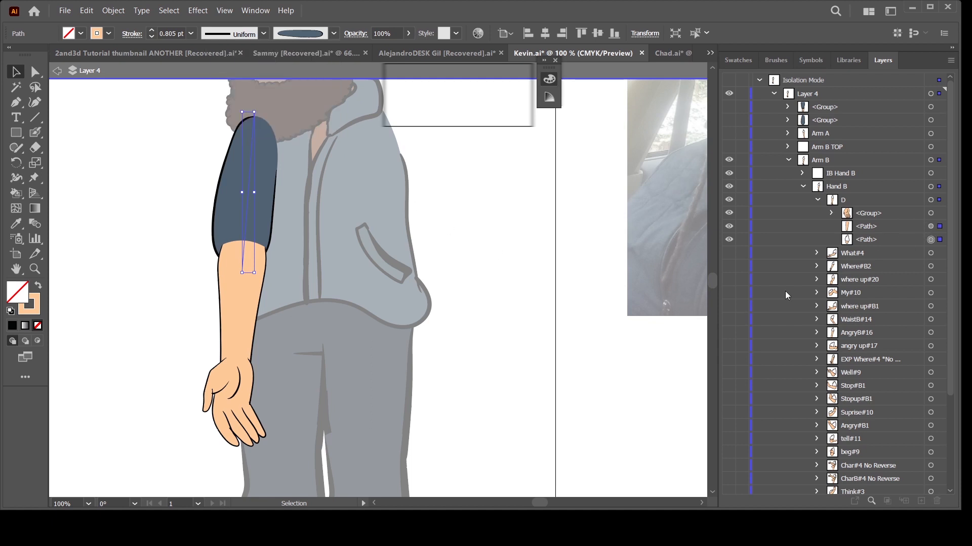
{"action": "left_click", "coordinate": [930, 227]}
{"action": "left_click", "coordinate": [334, 33]}
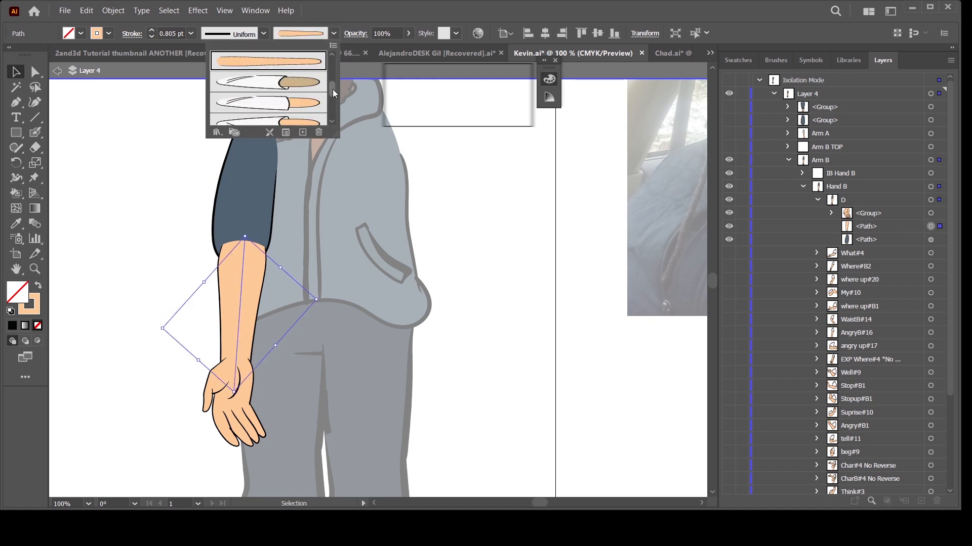
{"action": "scroll", "coordinate": [334, 94], "scroll_direction": "down", "scroll_amount": 3}
{"action": "left_click", "coordinate": [314, 76]}
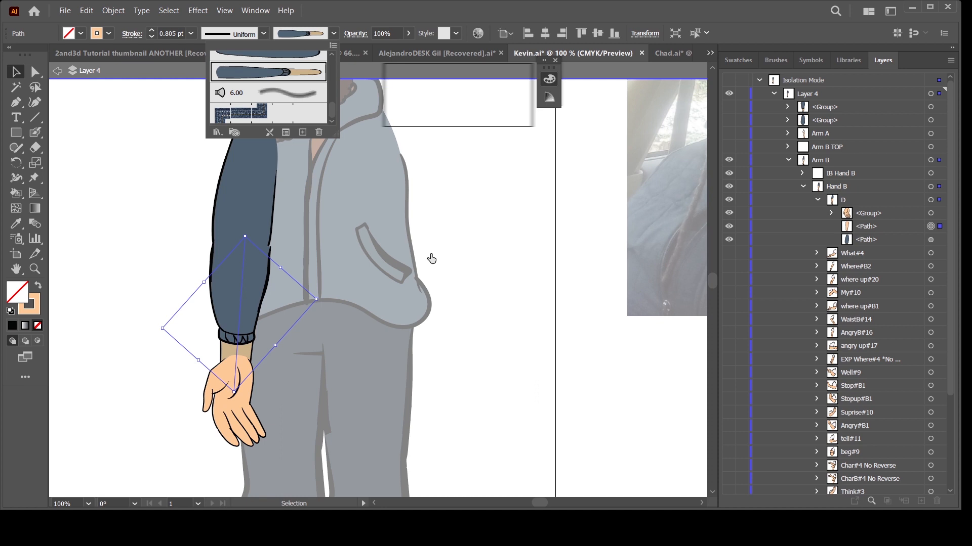
{"action": "left_click", "coordinate": [515, 279]}
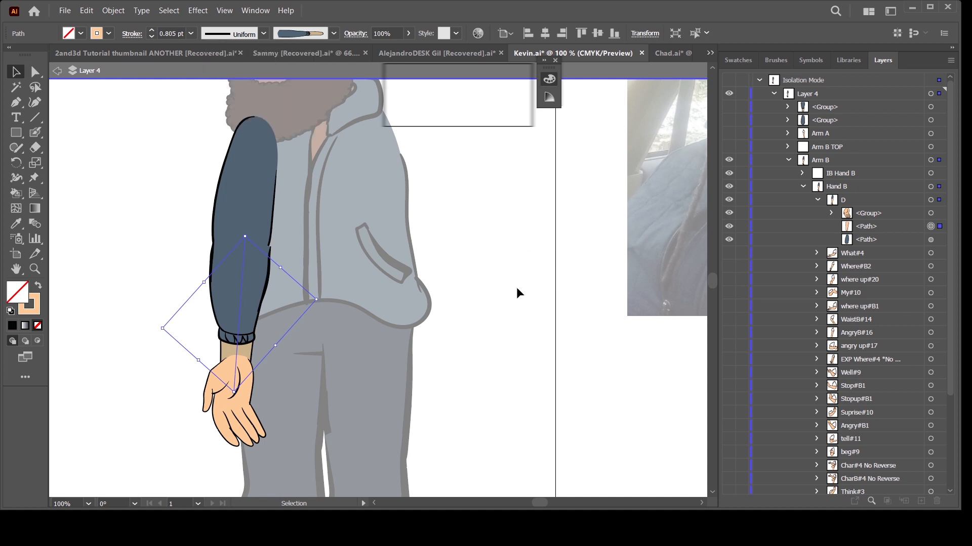
{"action": "scroll", "coordinate": [510, 313], "scroll_direction": "down", "scroll_amount": 2}
{"action": "scroll", "coordinate": [510, 323], "scroll_direction": "up", "scroll_amount": 2}
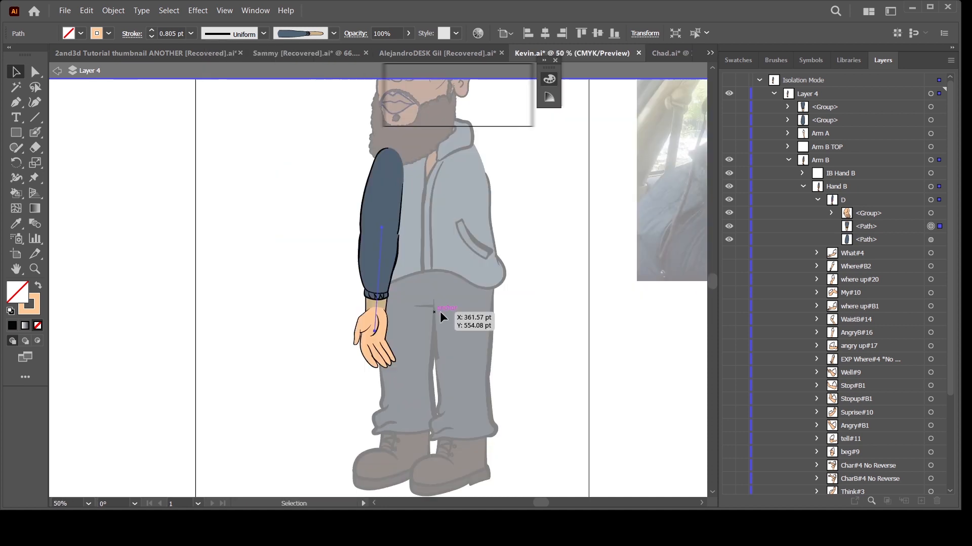
{"action": "left_click_drag", "start_coordinate": [536, 354], "coordinate": [434, 349]}
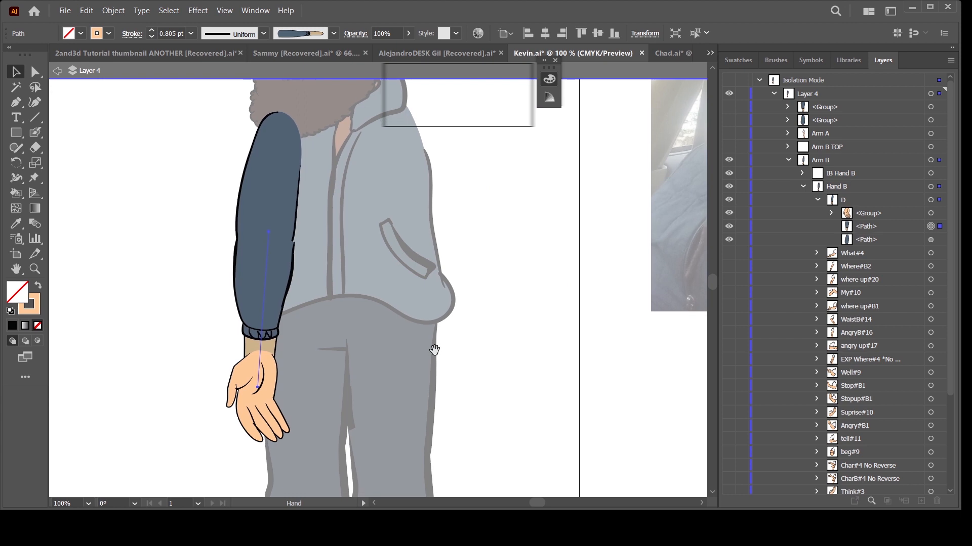
- Collapse pose D and make all the other hand poses in Hand B visible, from What#4 down to the last group
{"action": "left_click", "coordinate": [816, 200]}
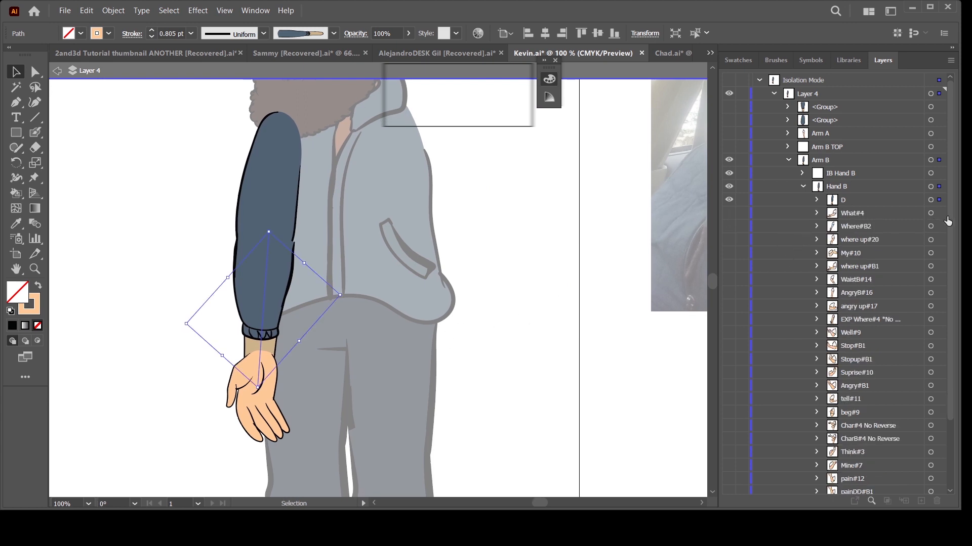
{"action": "left_click_drag", "start_coordinate": [947, 221], "coordinate": [951, 287]}
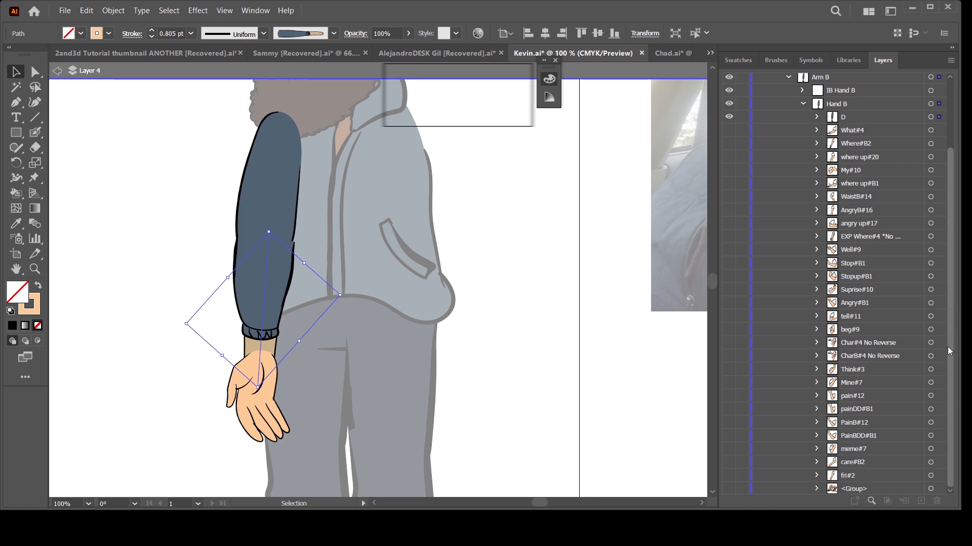
{"action": "left_click_drag", "start_coordinate": [730, 135], "coordinate": [729, 488]}
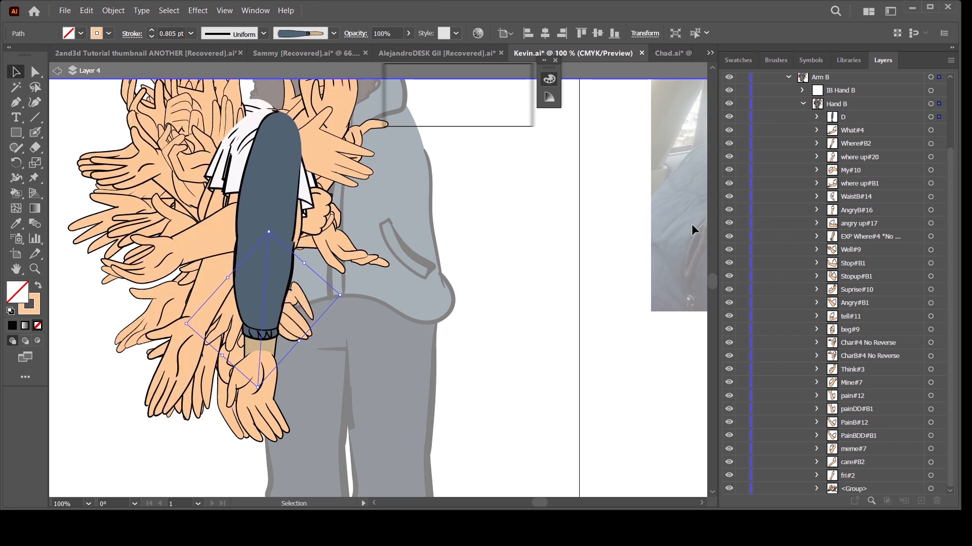
{"action": "left_click_drag", "start_coordinate": [949, 167], "coordinate": [953, 83]}
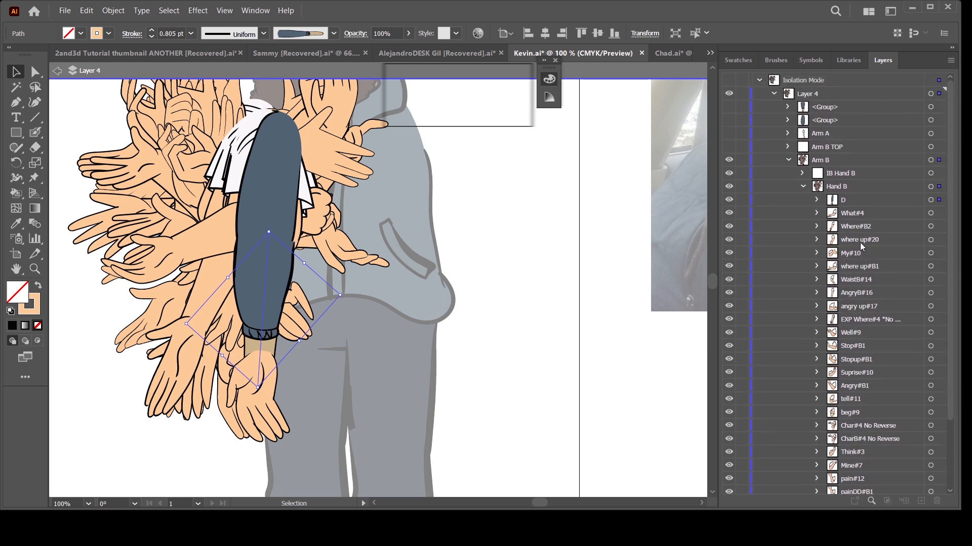
- Select the What#4 forearm path and all matching forearm paths in Hand B, and apply the new lower-sleeve art brush to them
{"action": "left_click", "coordinate": [816, 214]}
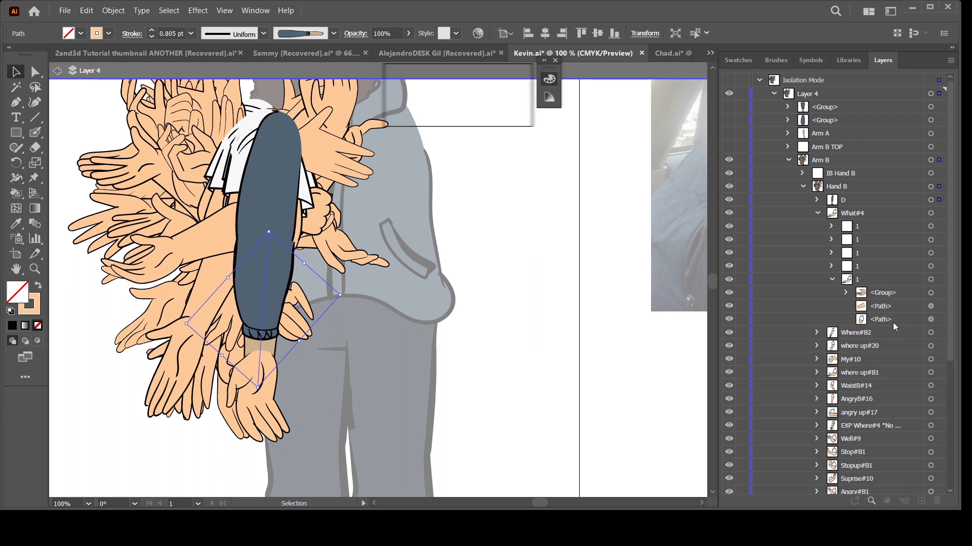
{"action": "left_click", "coordinate": [930, 306]}
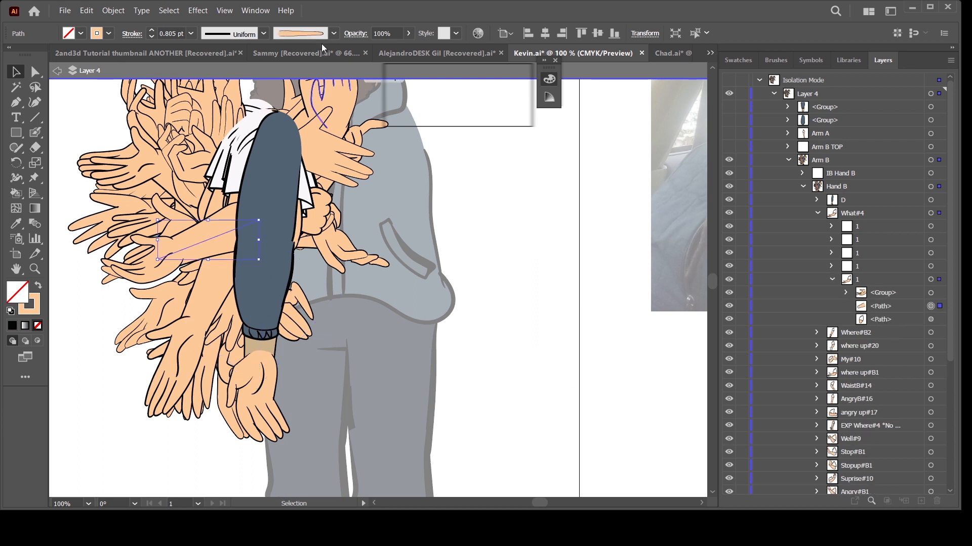
{"action": "left_click", "coordinate": [333, 34]}
{"action": "mouse_move", "coordinate": [332, 89]}
{"action": "left_mouse_down"}
{"action": "mouse_move", "coordinate": [332, 105]}
{"action": "mouse_move", "coordinate": [332, 84]}
{"action": "left_mouse_up"}
{"action": "left_click", "coordinate": [174, 11]}
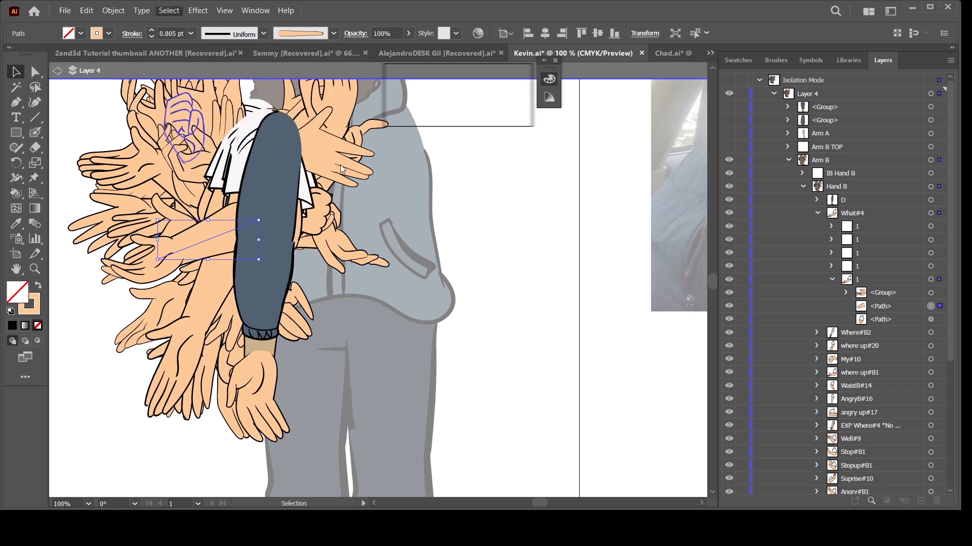
{"action": "left_click", "coordinate": [424, 129]}
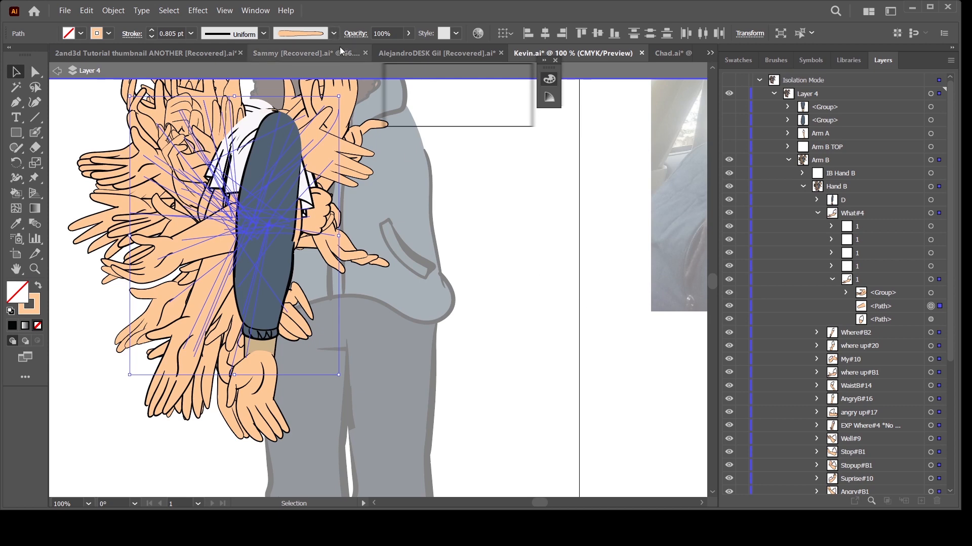
{"action": "left_click", "coordinate": [334, 34]}
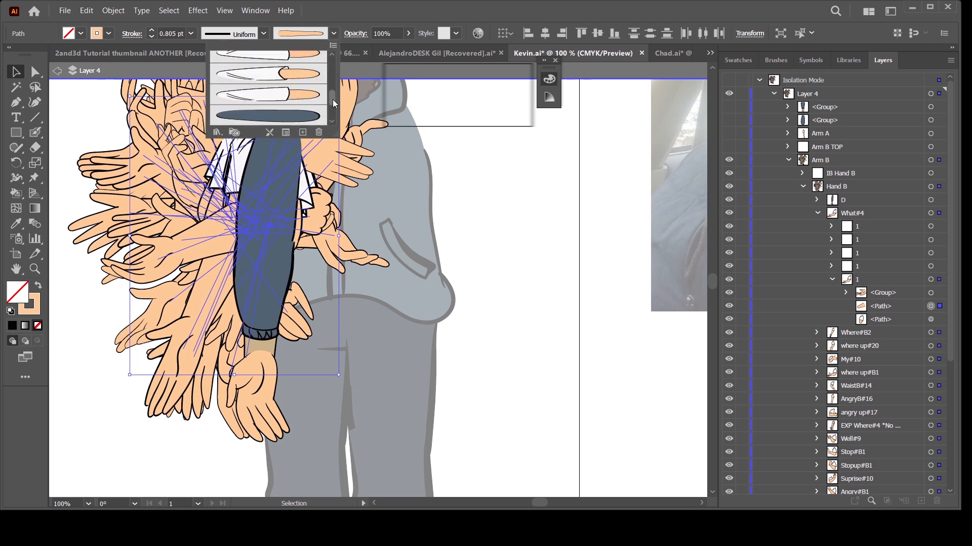
{"action": "left_click_drag", "start_coordinate": [332, 99], "coordinate": [332, 109]}
{"action": "left_click", "coordinate": [309, 79]}
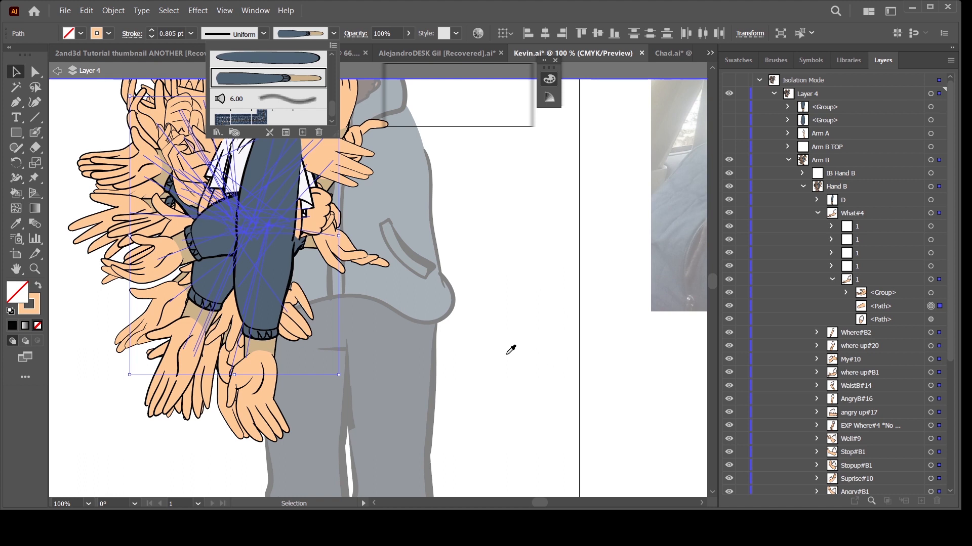
{"action": "left_click", "coordinate": [40, 76]}
{"action": "left_click", "coordinate": [539, 311]}
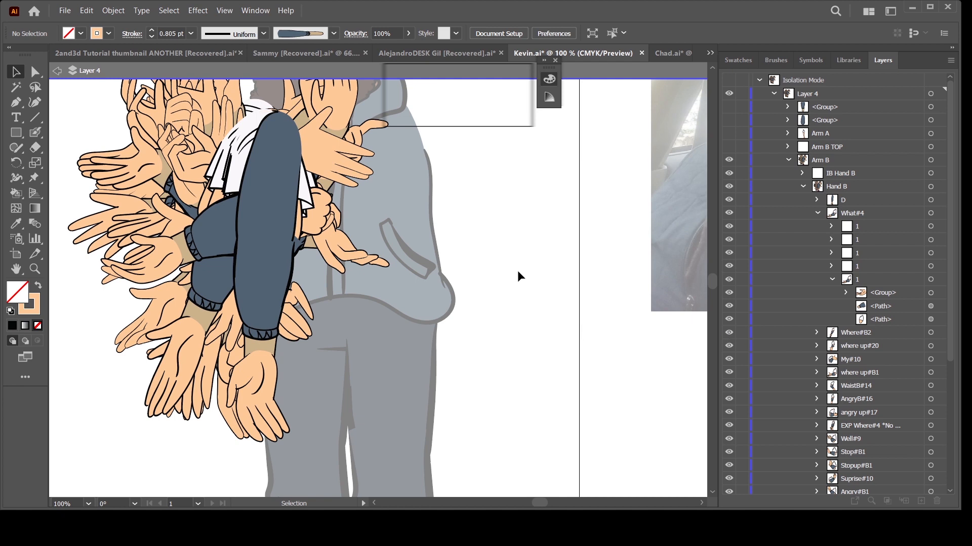
- Select the What#4 upper-arm path and all matching upper-arm paths in Hand B, and apply the new upper-sleeve art brush
{"action": "left_click", "coordinate": [930, 320]}
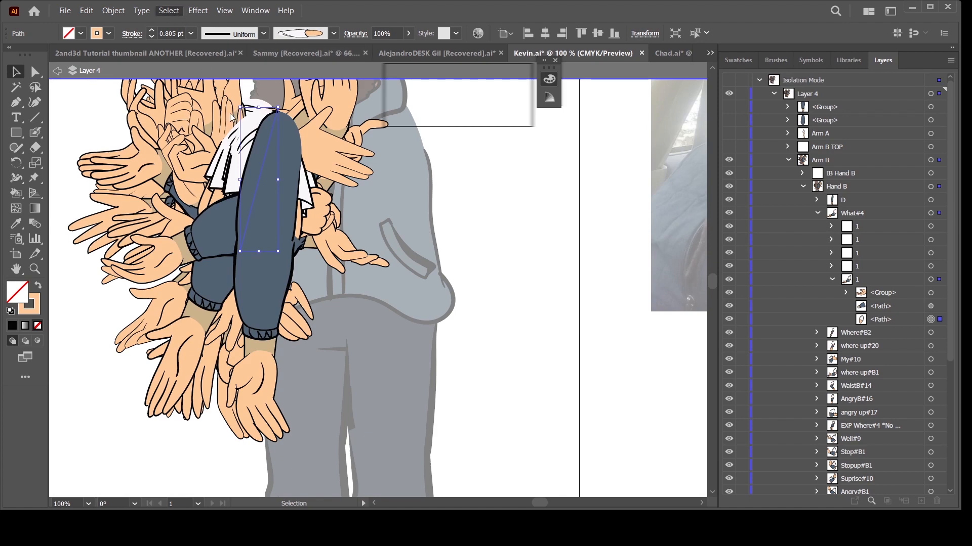
{"action": "key", "text": "ctrl+a"}
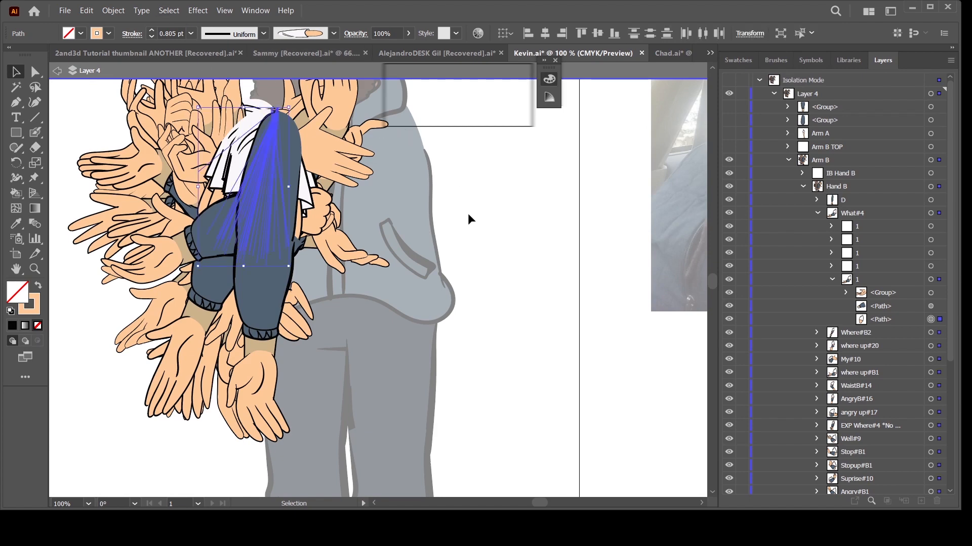
{"action": "left_click", "coordinate": [334, 33]}
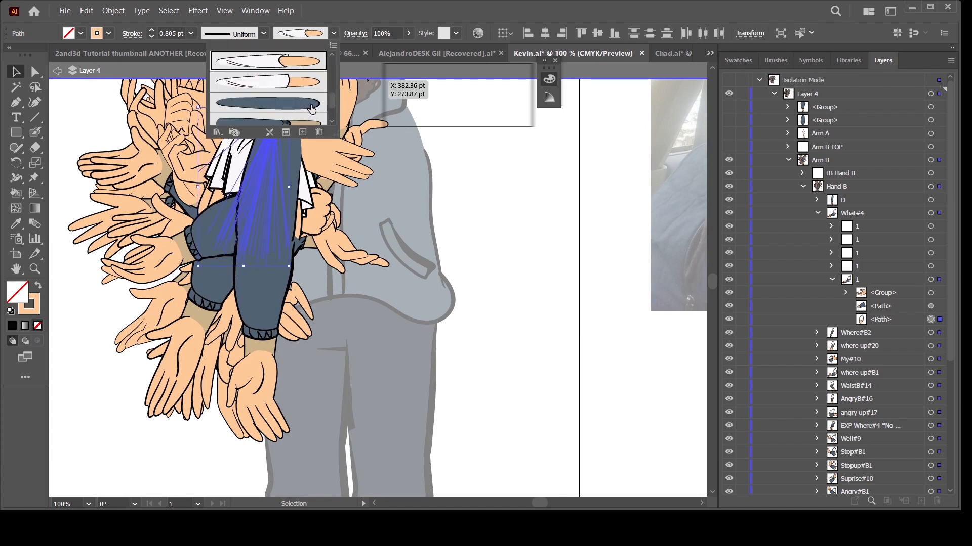
{"action": "left_click", "coordinate": [268, 104]}
{"action": "left_click", "coordinate": [552, 344]}
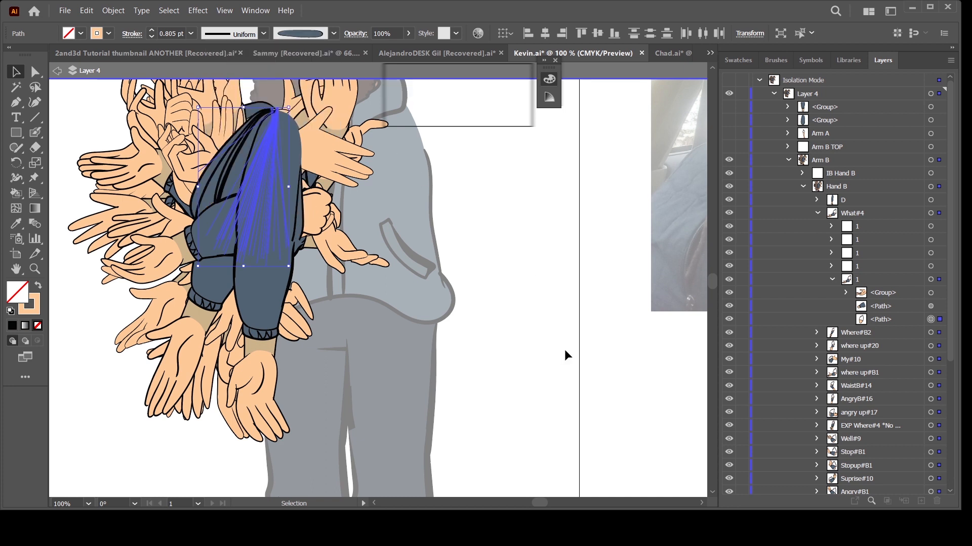
{"action": "left_click", "coordinate": [564, 351]}
- Collapse What#4 and hide every Hand B pose except D, from What#4 to the last group, and check the arm against the body
{"action": "left_click", "coordinate": [832, 280]}
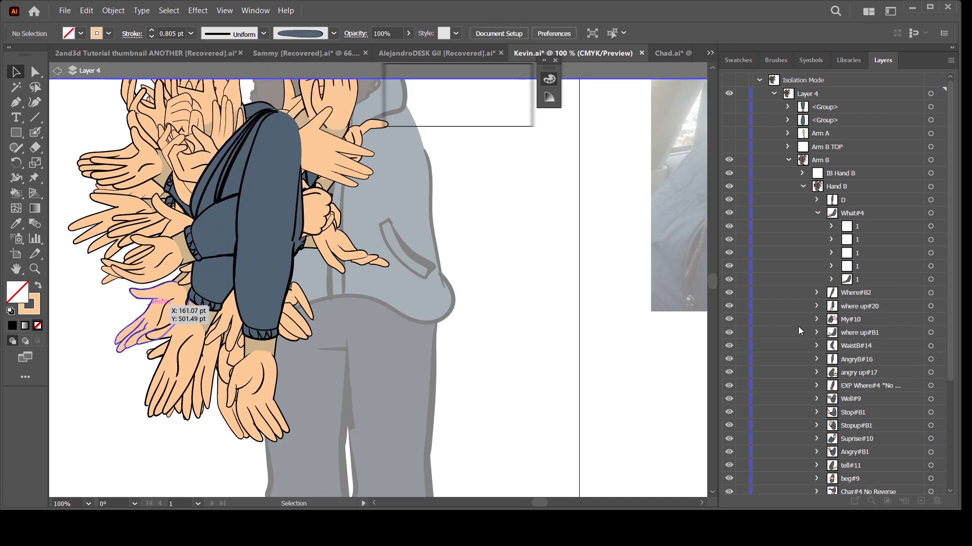
{"action": "left_click", "coordinate": [818, 215]}
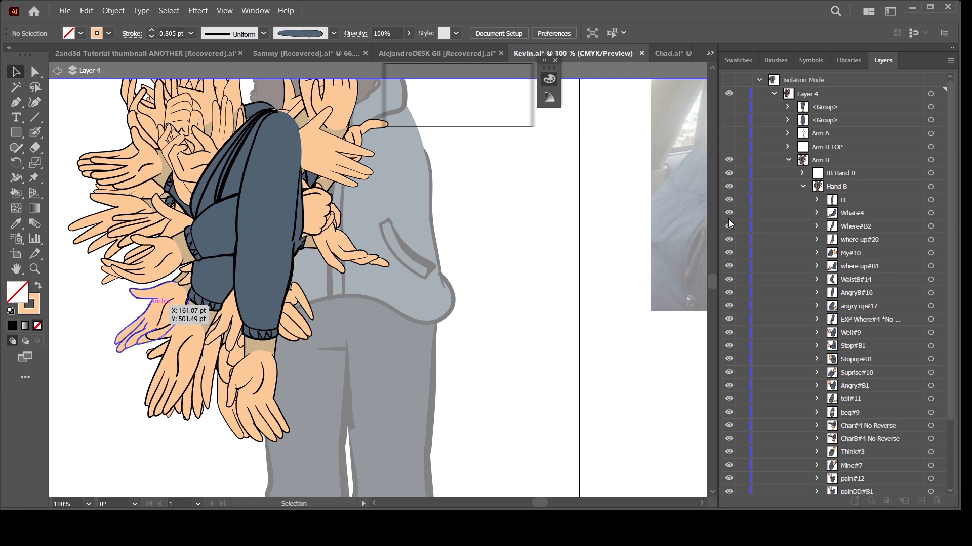
{"action": "left_click_drag", "start_coordinate": [729, 215], "coordinate": [734, 493]}
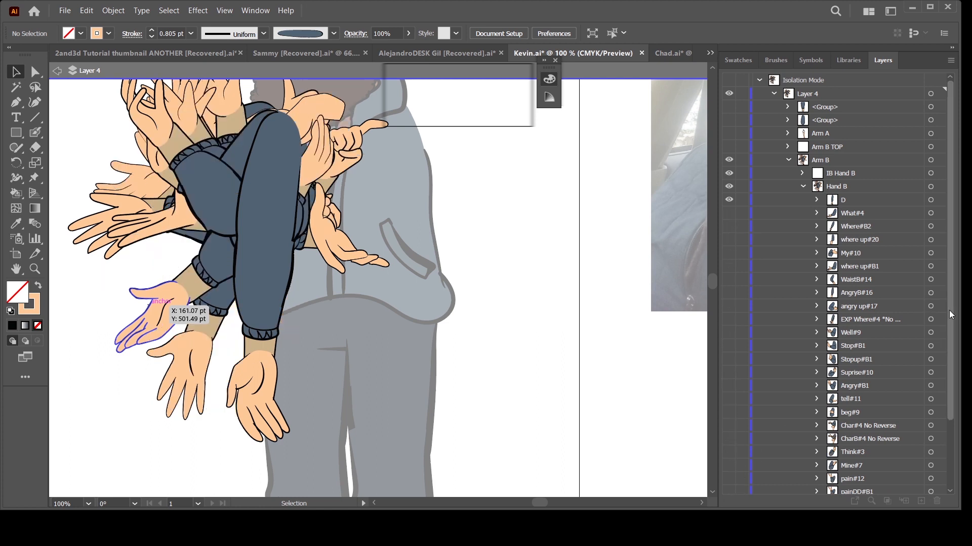
{"action": "scroll", "coordinate": [940, 402], "scroll_direction": "down", "scroll_amount": 3}
{"action": "left_click_drag", "start_coordinate": [732, 448], "coordinate": [730, 493]}
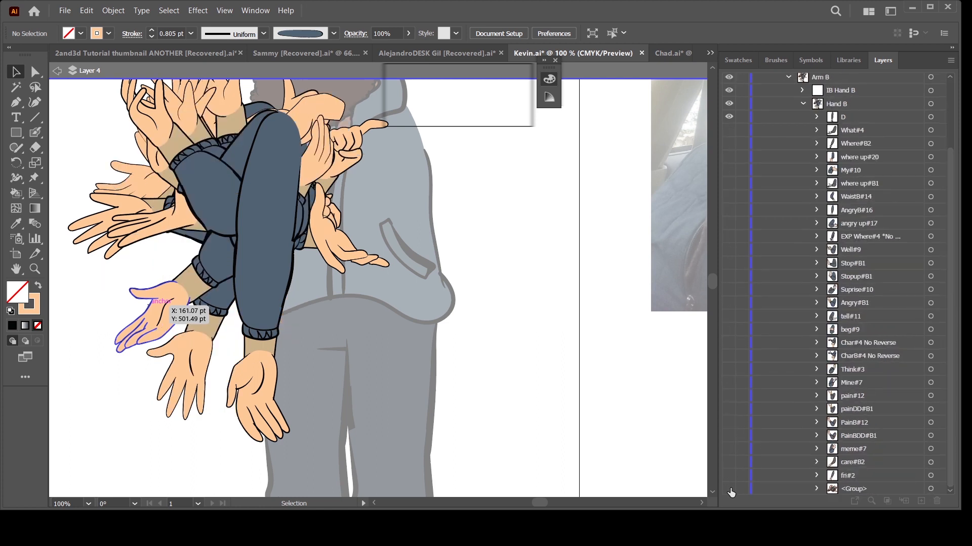
{"action": "left_click_drag", "start_coordinate": [533, 363], "coordinate": [515, 398]}
{"action": "key", "text": "ctrl+minus"}
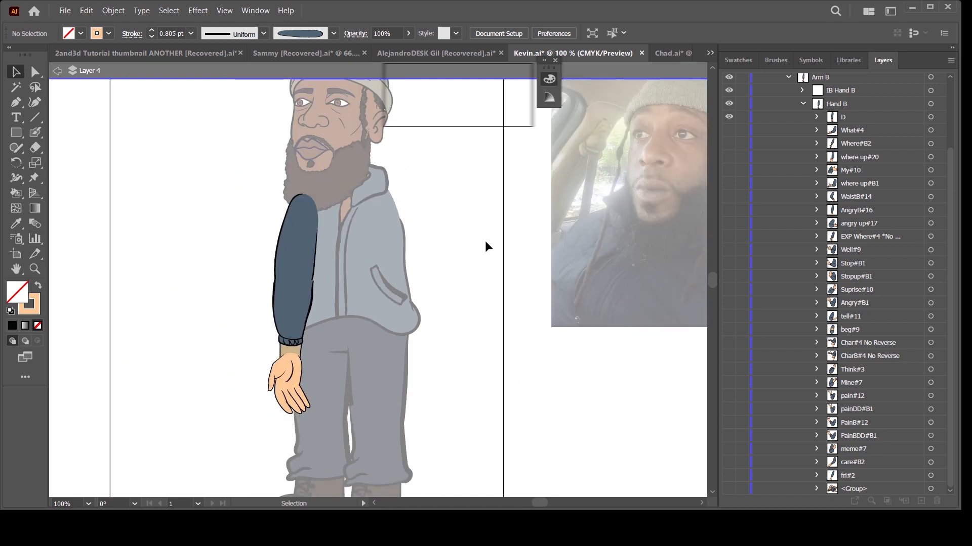
{"action": "key", "text": "ctrl+plus"}
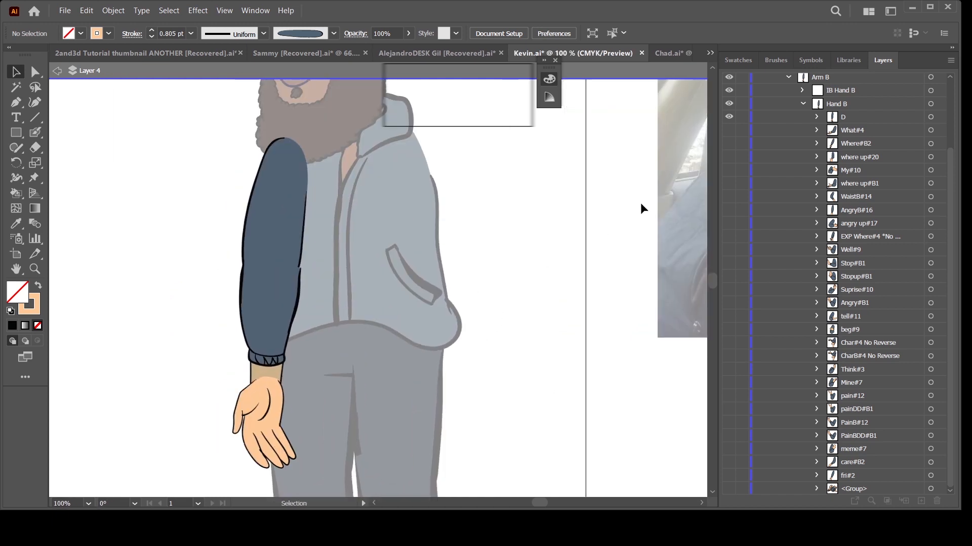
- Collapse and hide Hand B, and expand IB Hand B with all its poses from #B1 to #20 visible
{"action": "left_click", "coordinate": [803, 104]}
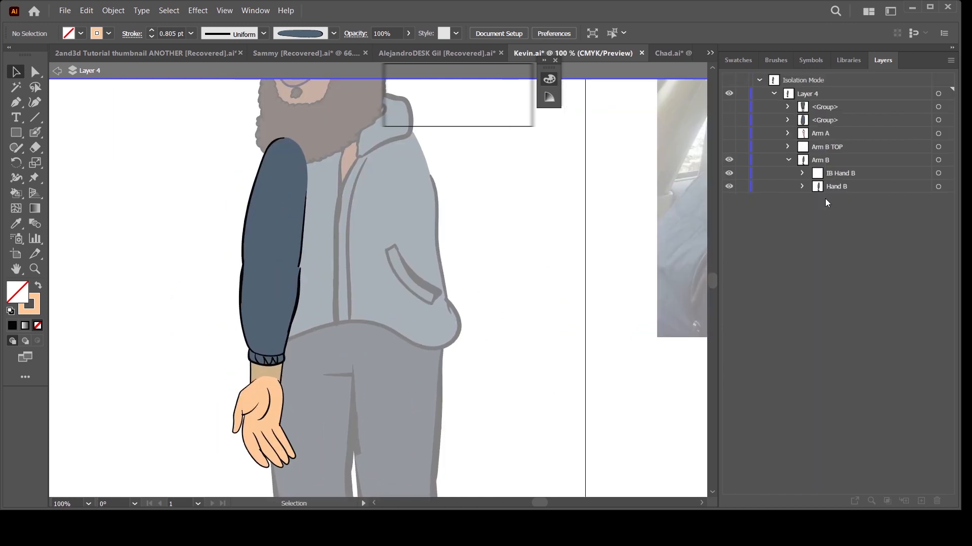
{"action": "left_click", "coordinate": [801, 172]}
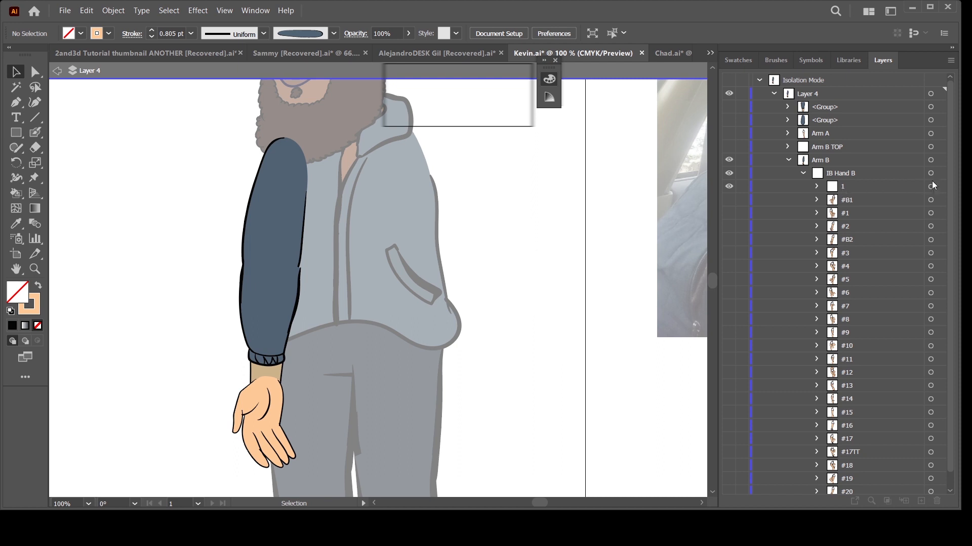
{"action": "scroll", "coordinate": [946, 212], "scroll_direction": "down", "scroll_amount": 1}
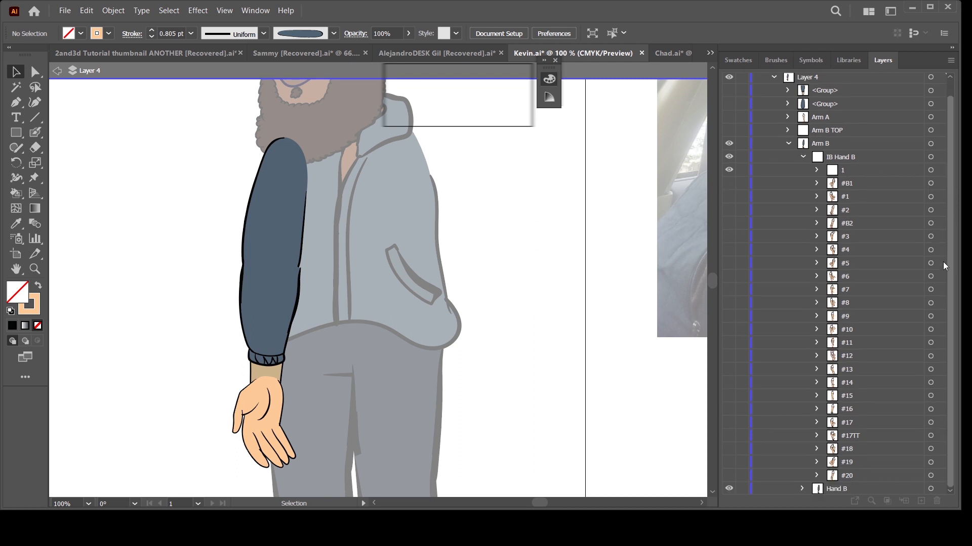
{"action": "left_click", "coordinate": [730, 487]}
{"action": "left_click", "coordinate": [729, 184]}
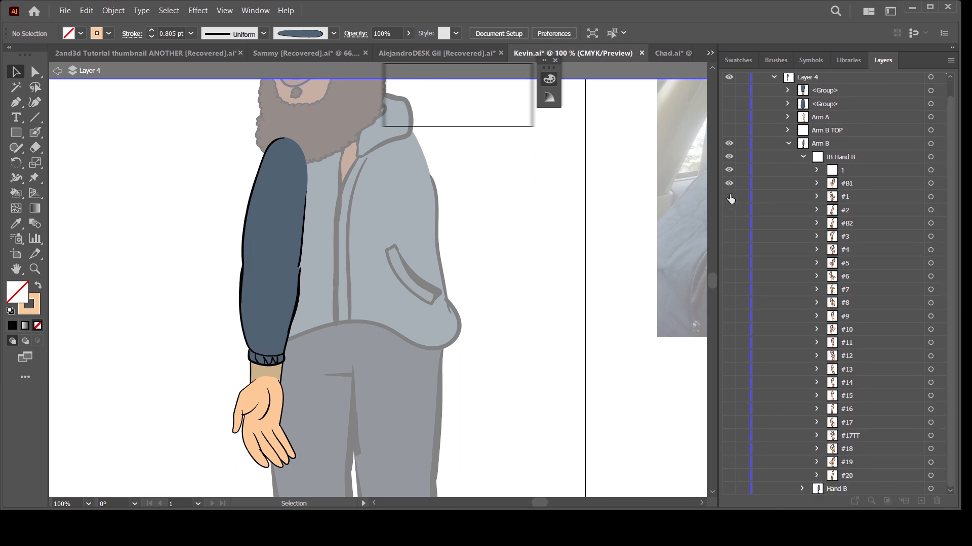
{"action": "left_click_drag", "start_coordinate": [731, 199], "coordinate": [738, 504]}
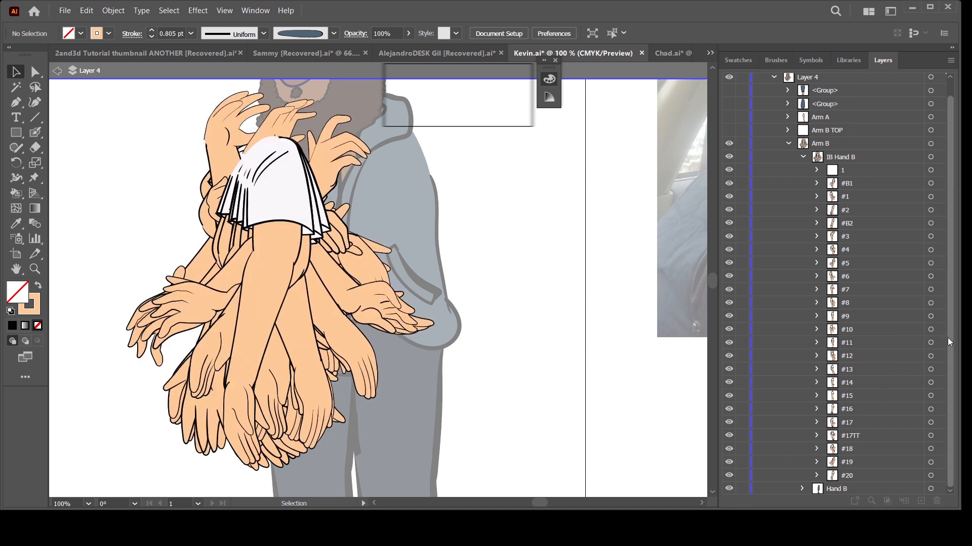
{"action": "left_click", "coordinate": [728, 488]}
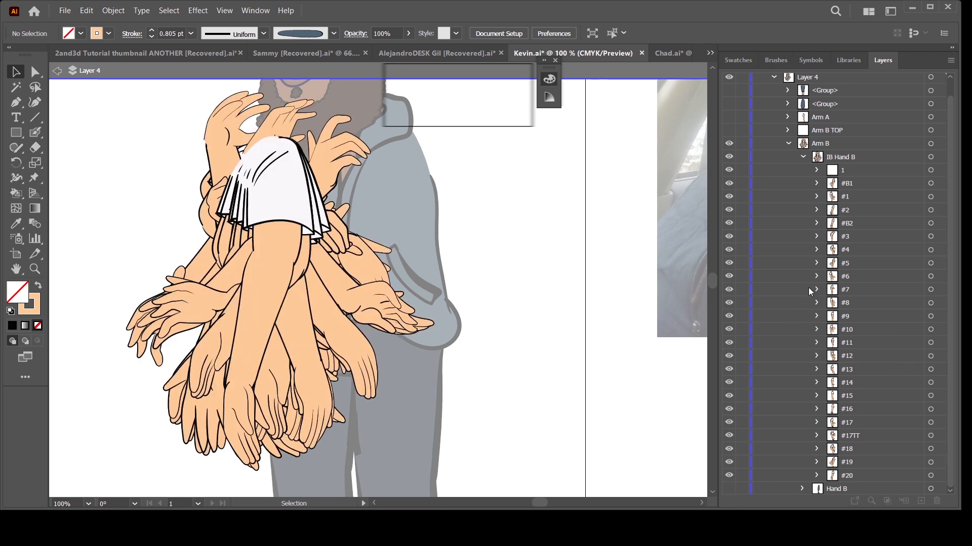
- Select the forearm path in pose #B1 and all matching forearm paths in IB Hand B, and apply the new lower-sleeve art brush
{"action": "left_click", "coordinate": [817, 184]}
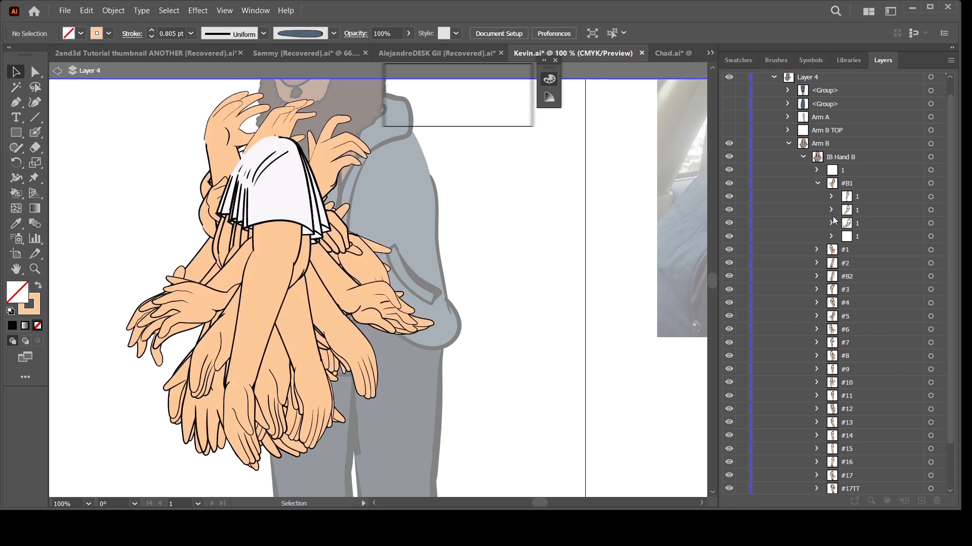
{"action": "left_click", "coordinate": [831, 210]}
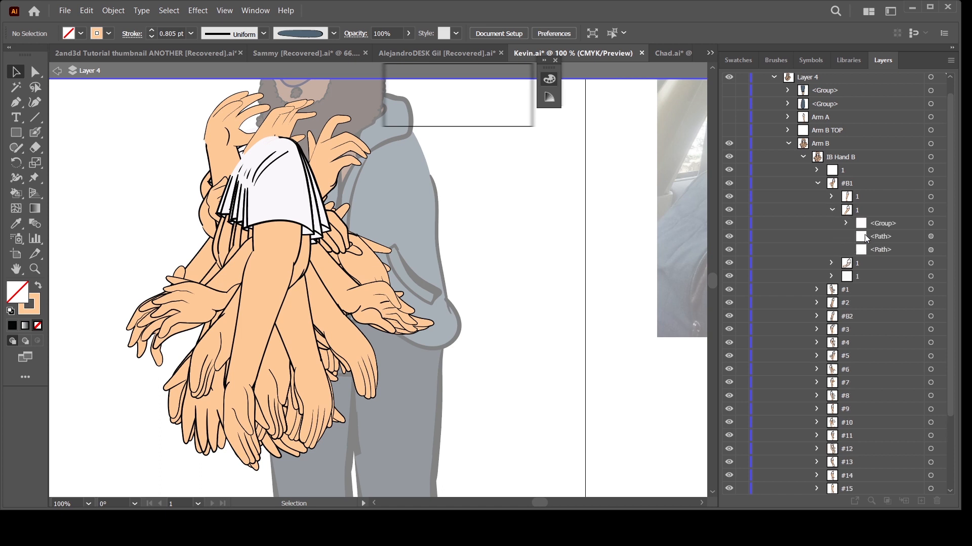
{"action": "left_click", "coordinate": [931, 237]}
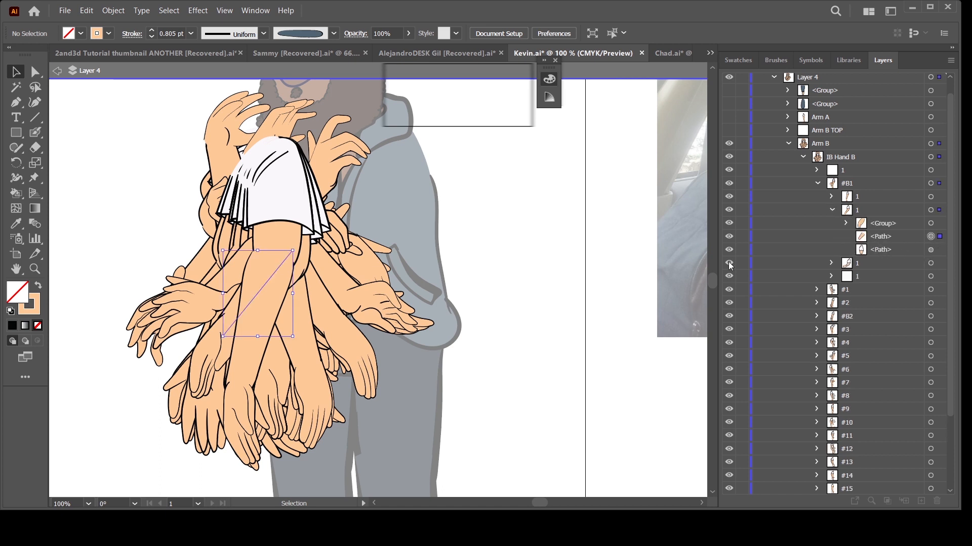
{"action": "left_click", "coordinate": [163, 11]}
{"action": "left_click", "coordinate": [388, 126]}
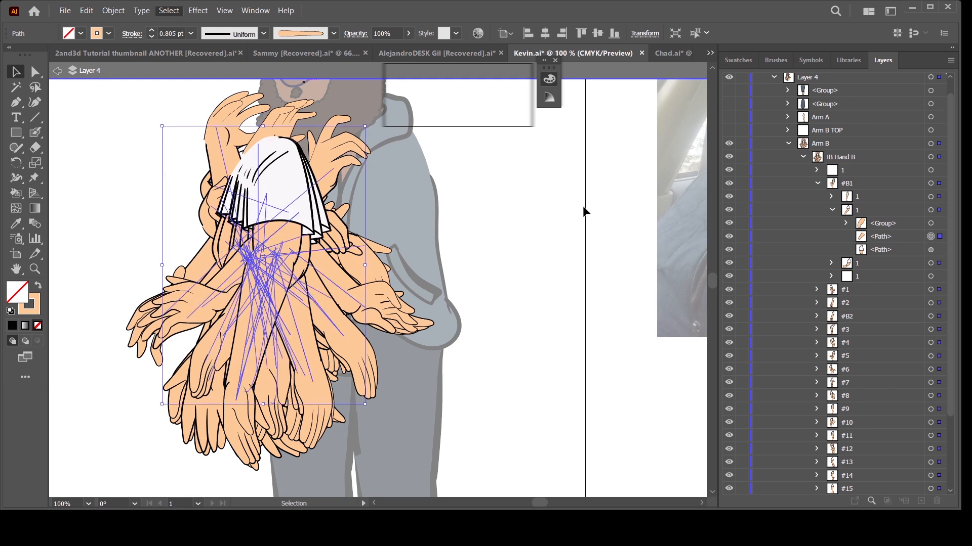
{"action": "left_click", "coordinate": [334, 34]}
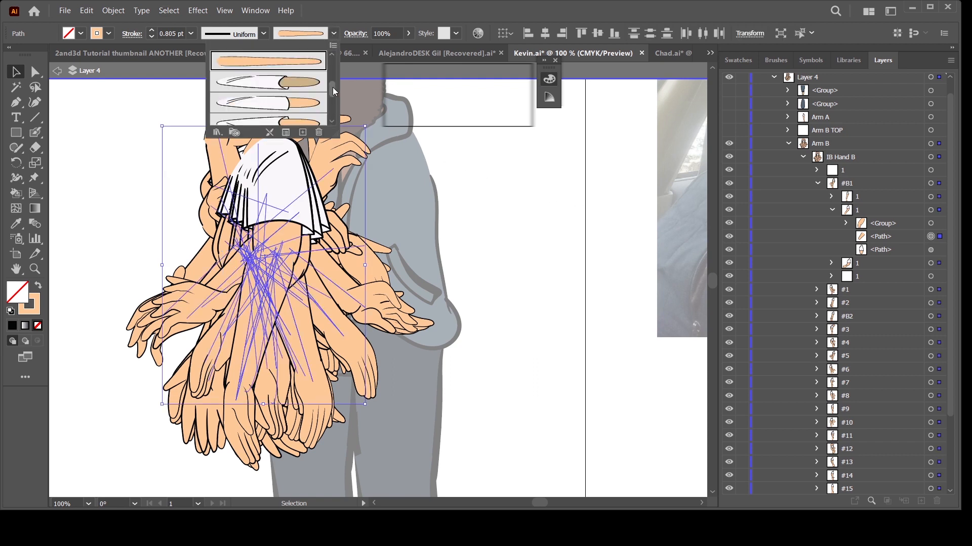
{"action": "left_click_drag", "start_coordinate": [334, 91], "coordinate": [332, 108]}
{"action": "left_click", "coordinate": [303, 75]}
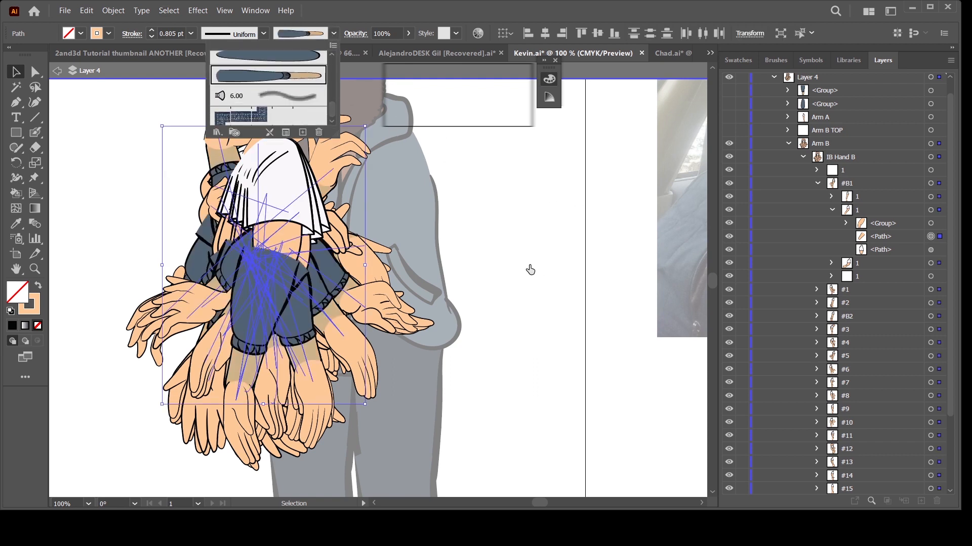
{"action": "left_click", "coordinate": [547, 341]}
{"action": "left_click", "coordinate": [553, 344]}
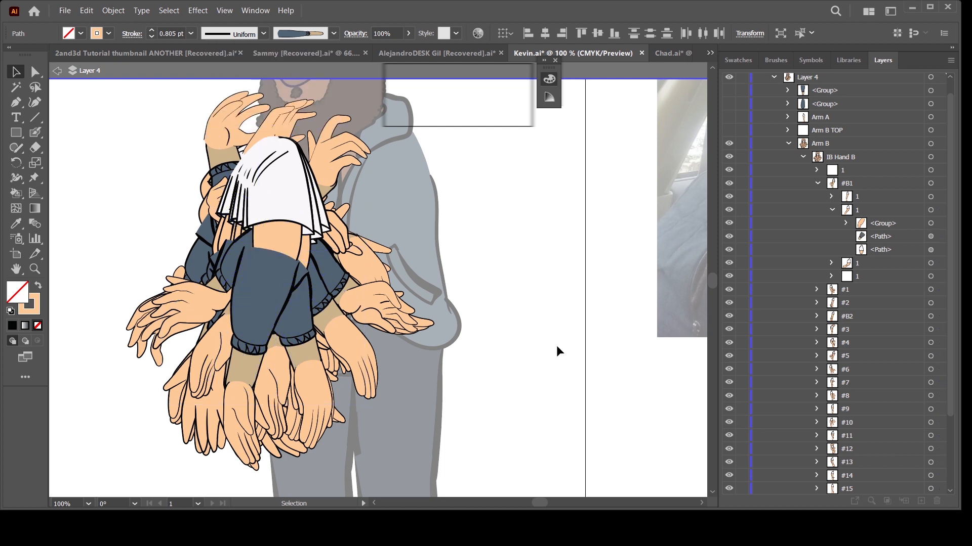
- Select the upper-arm path in pose #B1 and all matching upper-arm paths, and apply the new upper-sleeve art brush
{"action": "left_click", "coordinate": [930, 250]}
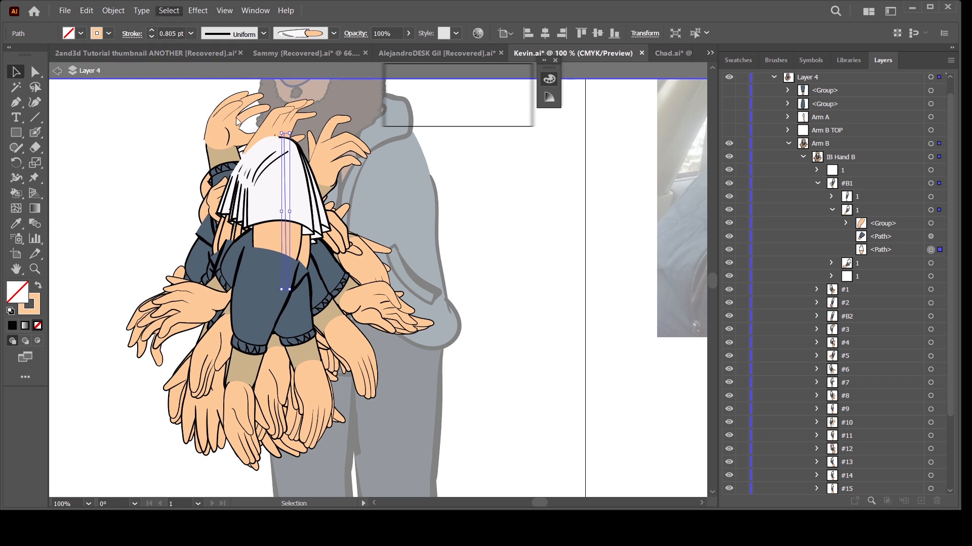
{"action": "left_click", "coordinate": [334, 33]}
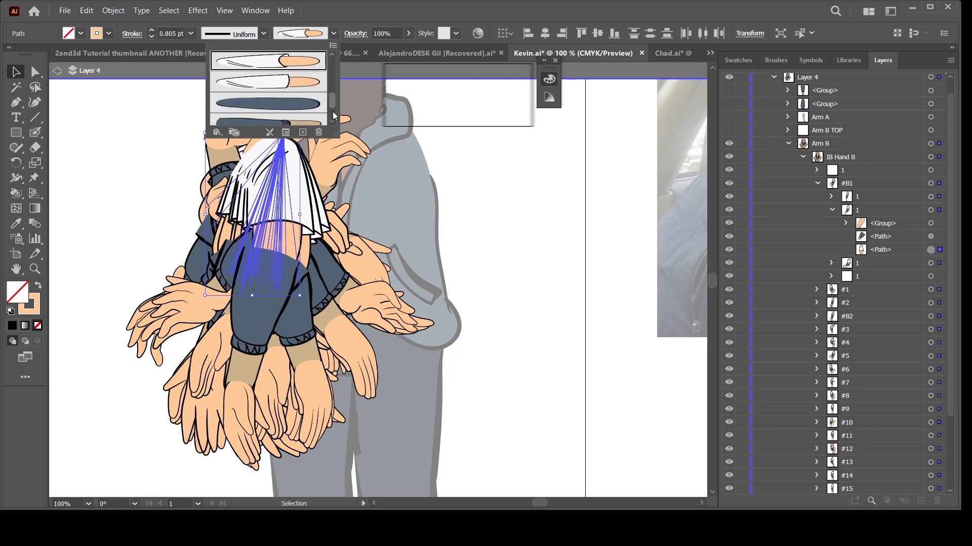
{"action": "left_click", "coordinate": [282, 108]}
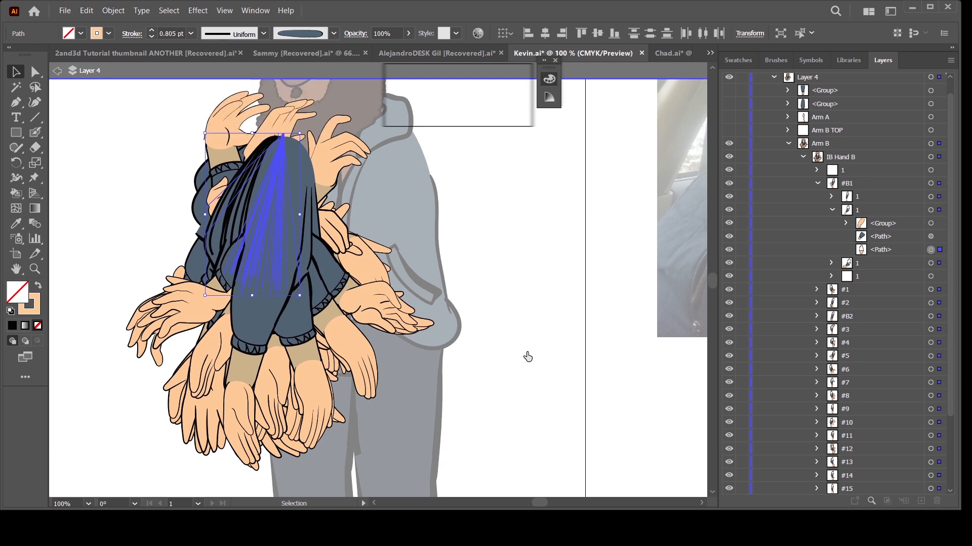
{"action": "left_click", "coordinate": [610, 308]}
- Collapse pose #B1 and hide the IB Hand B poses from #1 through #19
{"action": "left_click", "coordinate": [833, 210]}
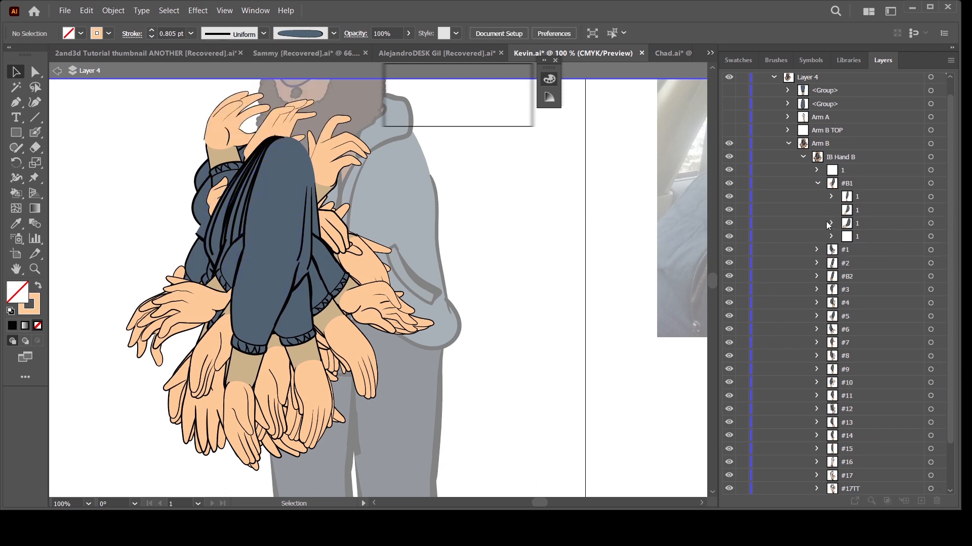
{"action": "left_click", "coordinate": [816, 184]}
{"action": "left_click_drag", "start_coordinate": [724, 199], "coordinate": [731, 463]}
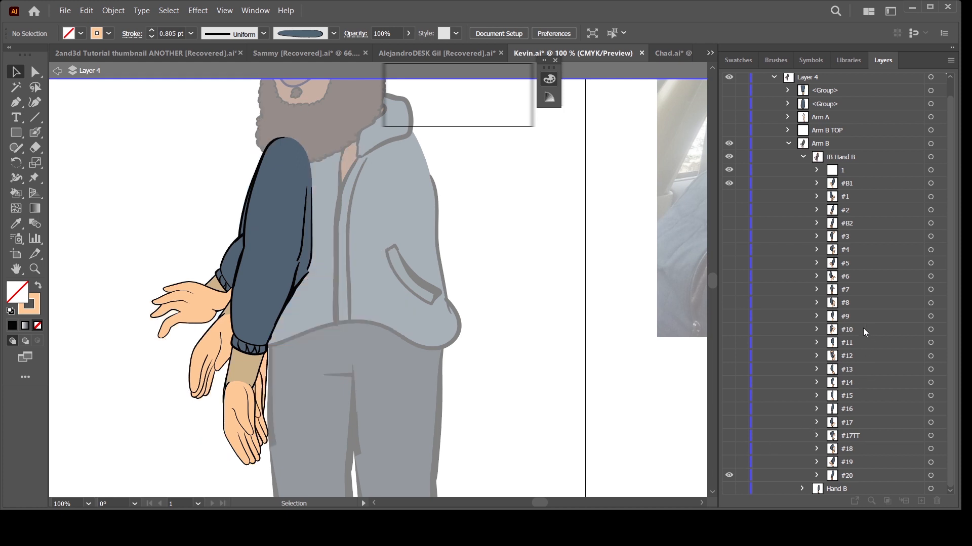
- Hide poses #20 and #B1, collapse IB Hand B, show Hand B again, and collapse Arm B
{"action": "left_click", "coordinate": [729, 476]}
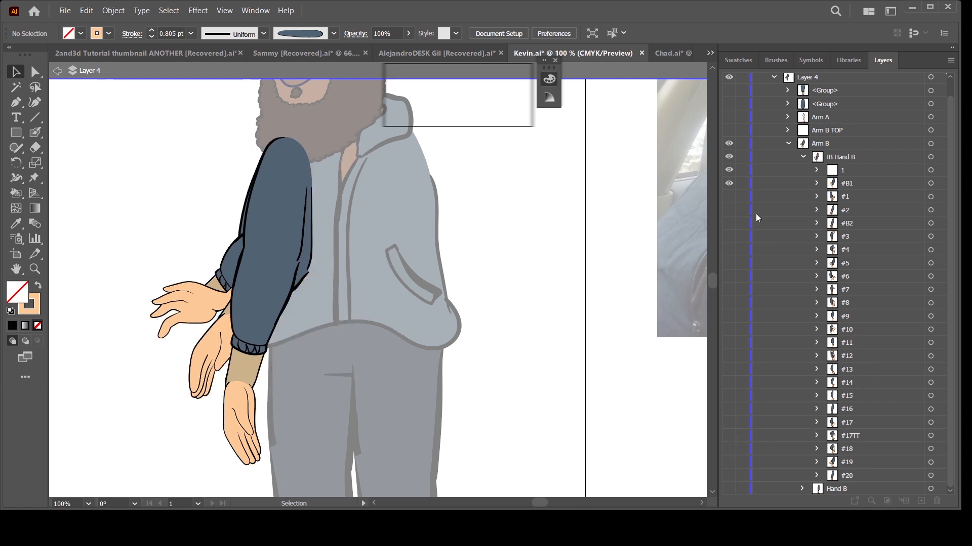
{"action": "left_click", "coordinate": [729, 183]}
{"action": "left_click", "coordinate": [803, 157]}
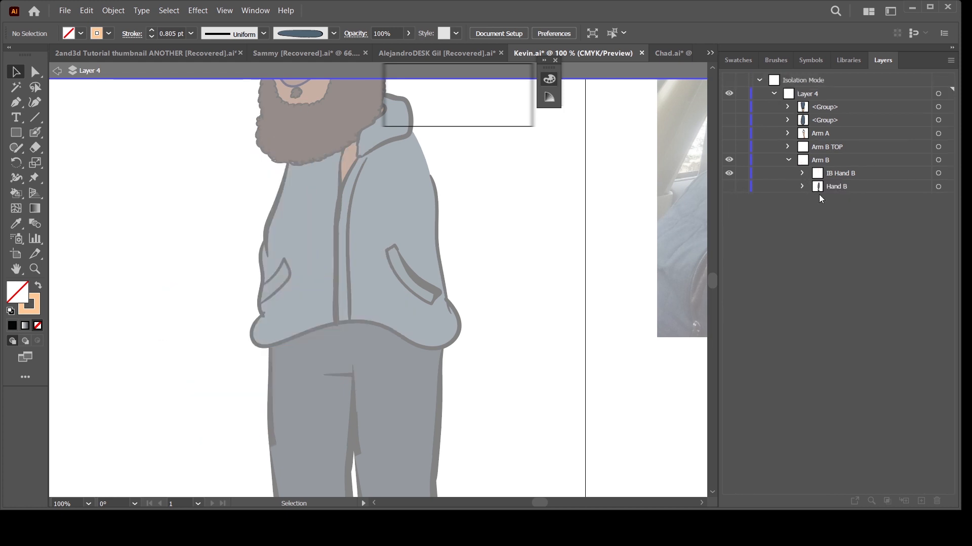
{"action": "left_click", "coordinate": [730, 187]}
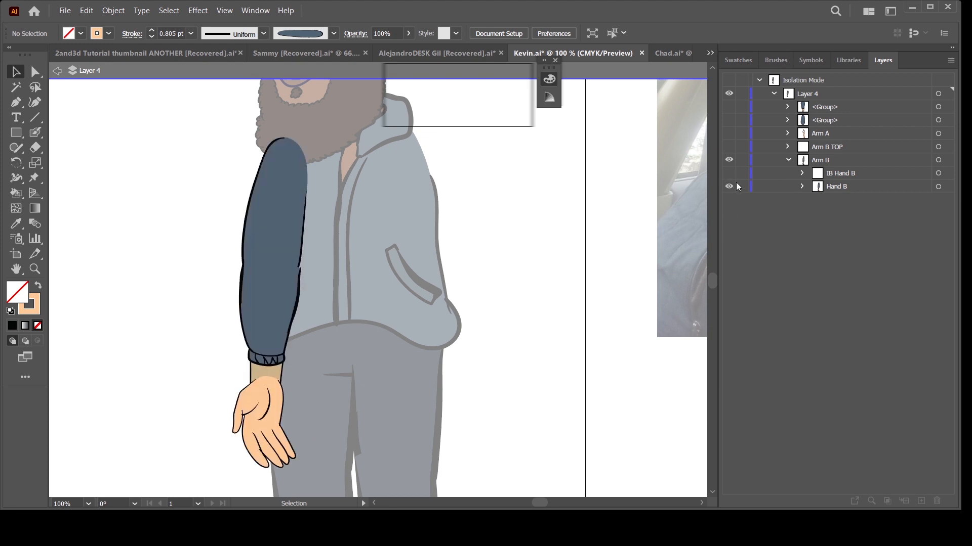
{"action": "left_click", "coordinate": [789, 160]}
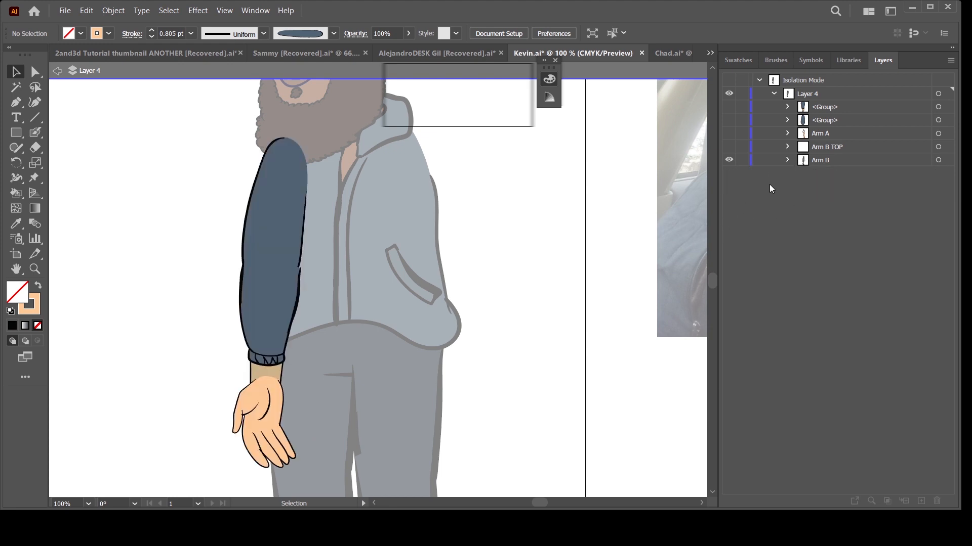
- Show the upper-sleeve source artwork group, flip it horizontally, and hide it again
{"action": "left_click", "coordinate": [729, 108]}
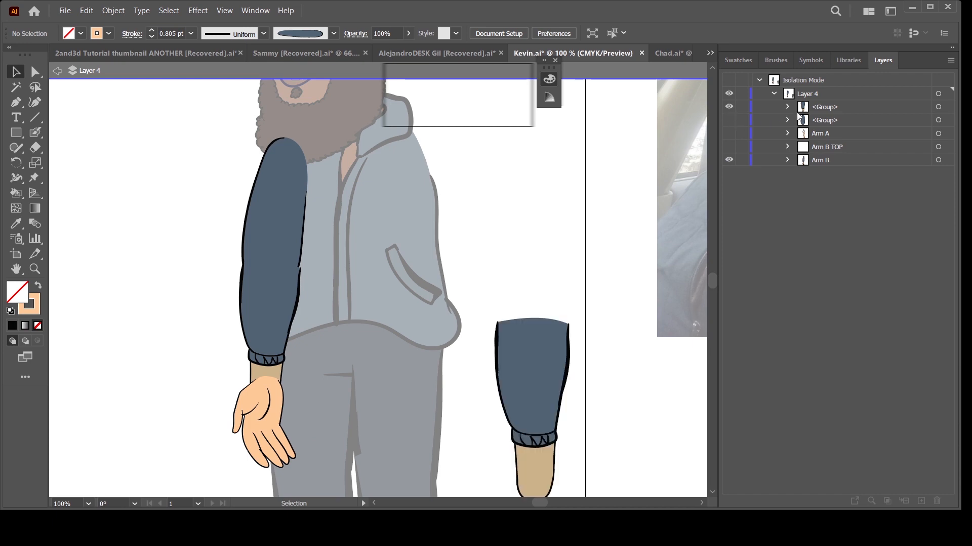
{"action": "left_click", "coordinate": [729, 106]}
{"action": "left_click", "coordinate": [729, 120]}
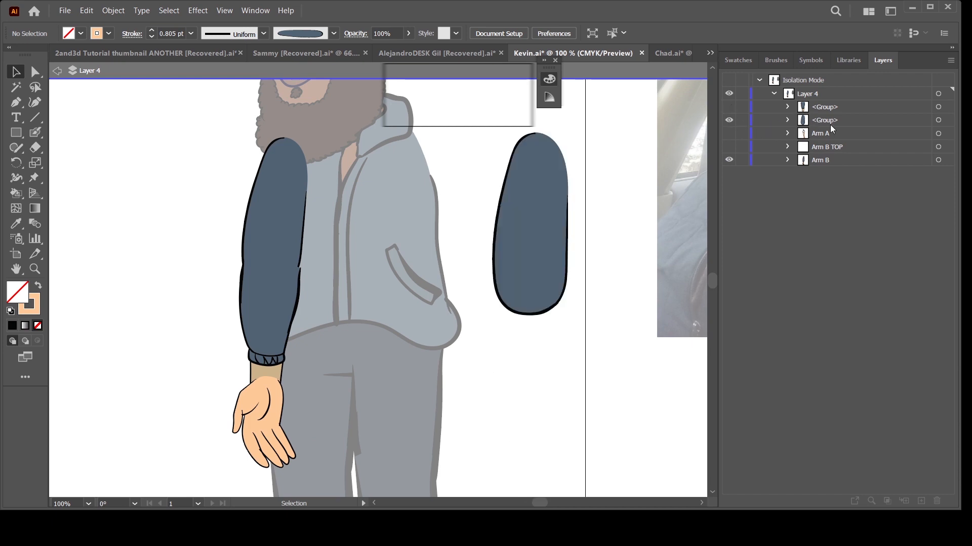
{"action": "left_click", "coordinate": [826, 121]}
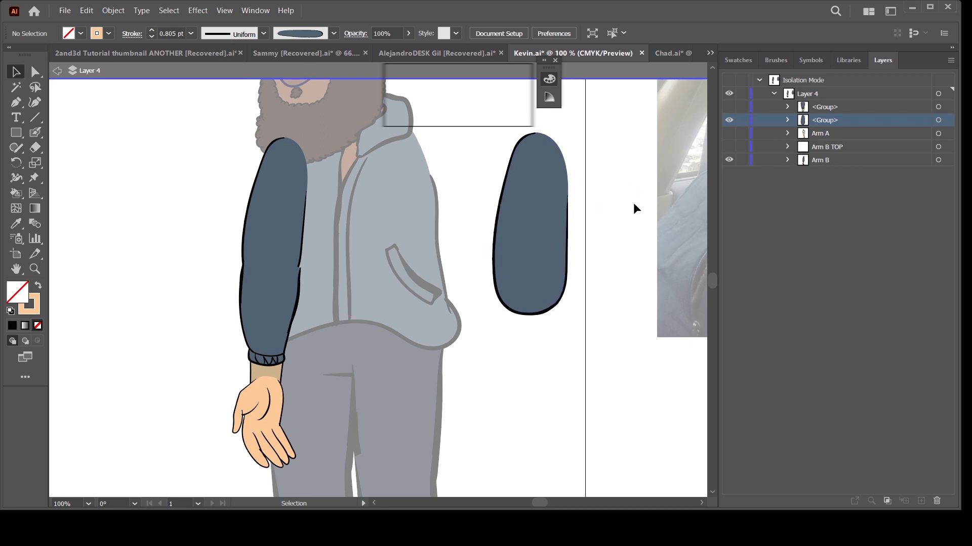
{"action": "left_click", "coordinate": [938, 120]}
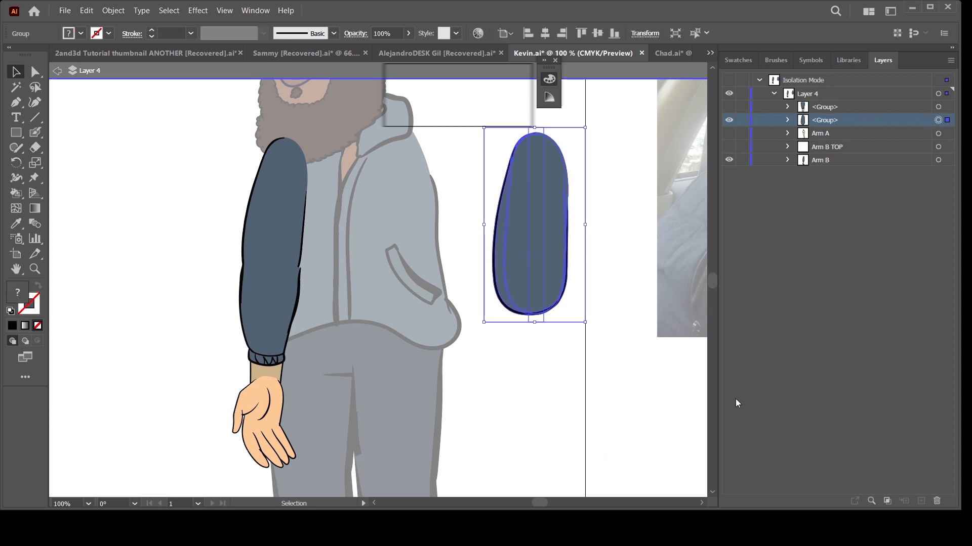
{"action": "key", "text": "ctrl+d"}
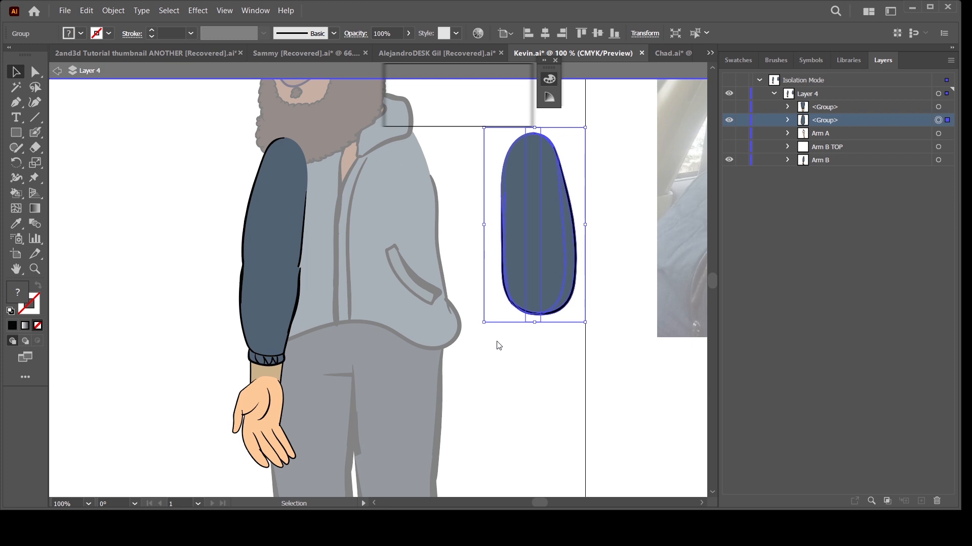
{"action": "left_click", "coordinate": [334, 33]}
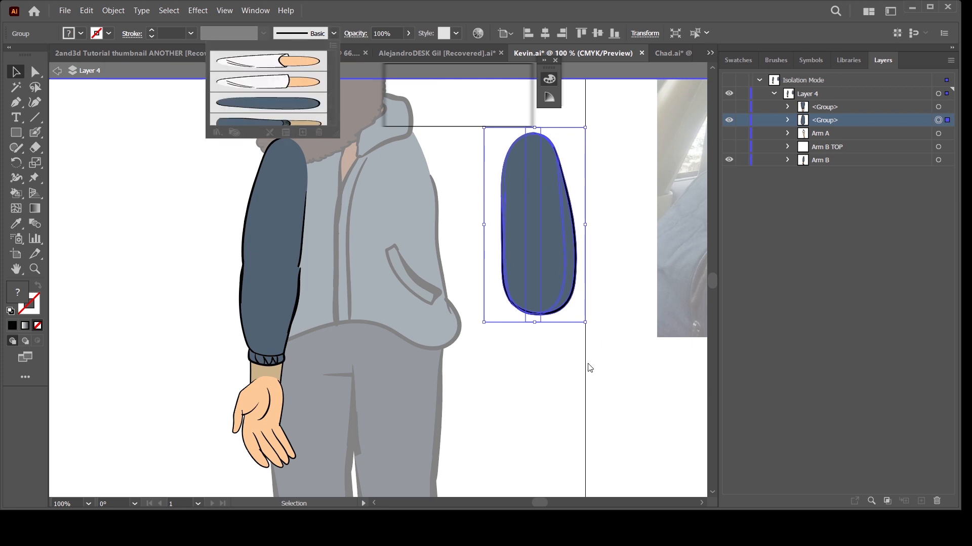
{"action": "left_click", "coordinate": [659, 372]}
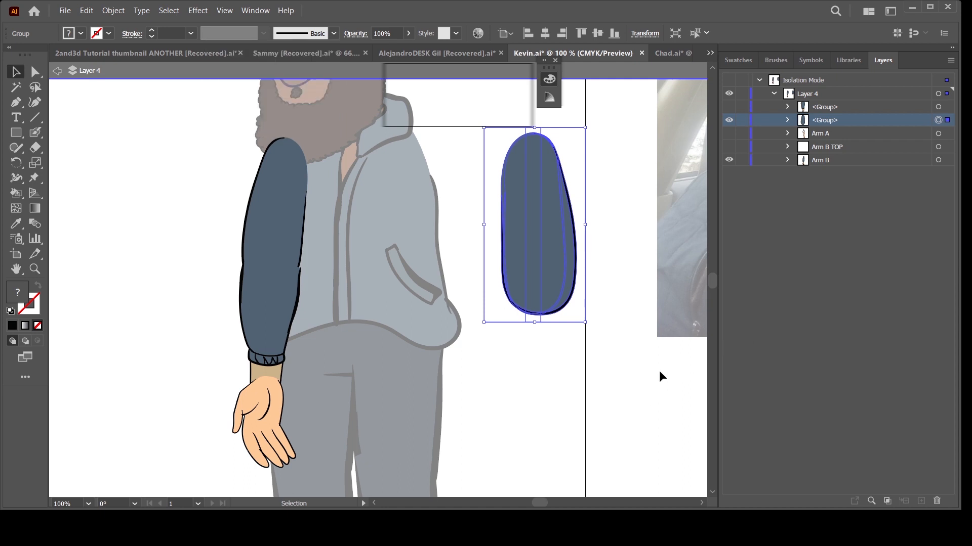
{"action": "left_click", "coordinate": [727, 122]}
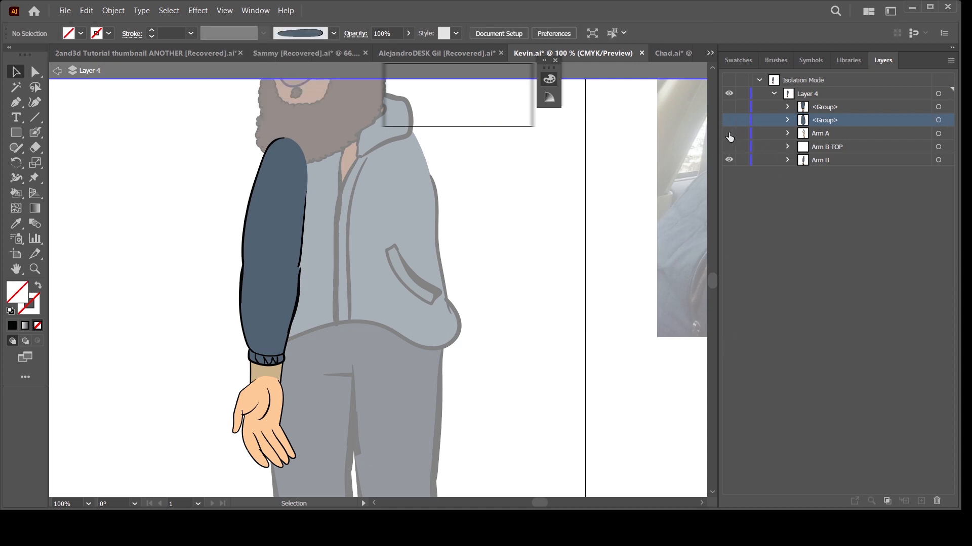
- Show the Arm A group, expand it, and isolate it for editing
{"action": "left_click", "coordinate": [728, 134]}
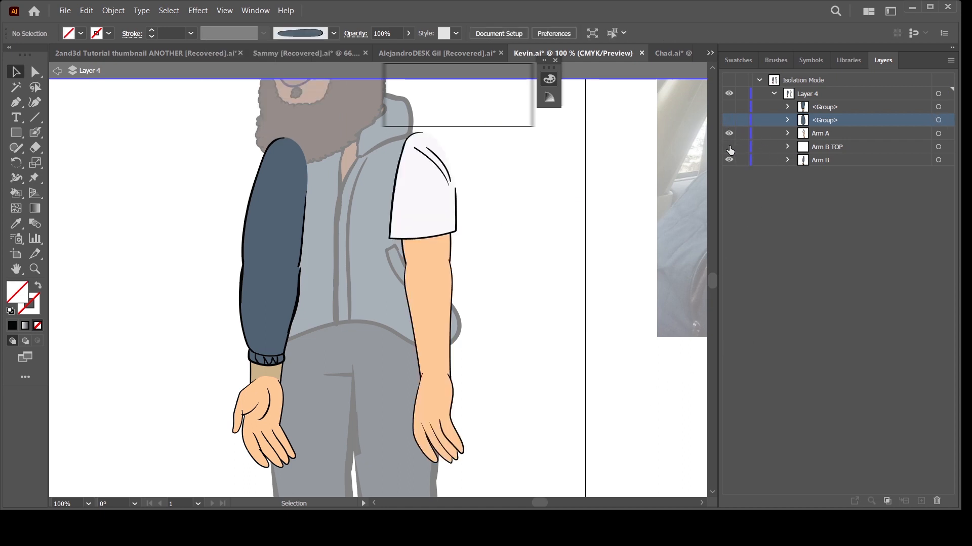
{"action": "left_click", "coordinate": [787, 134]}
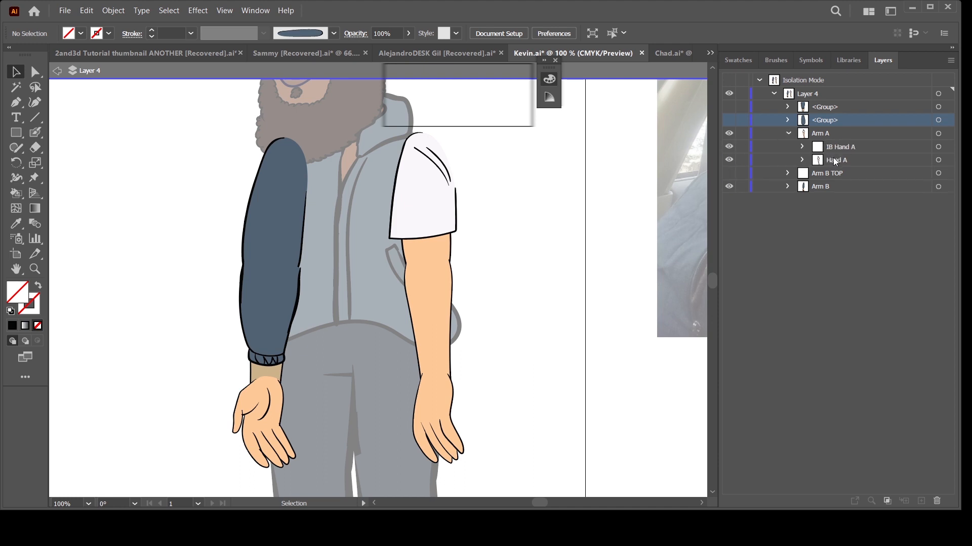
{"action": "left_click", "coordinate": [860, 133]}
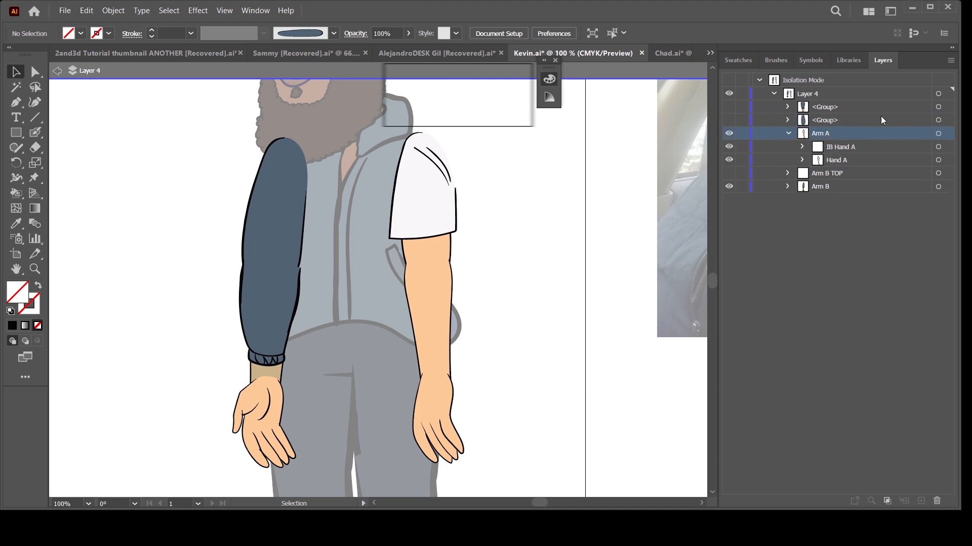
{"action": "left_click", "coordinate": [872, 157]}
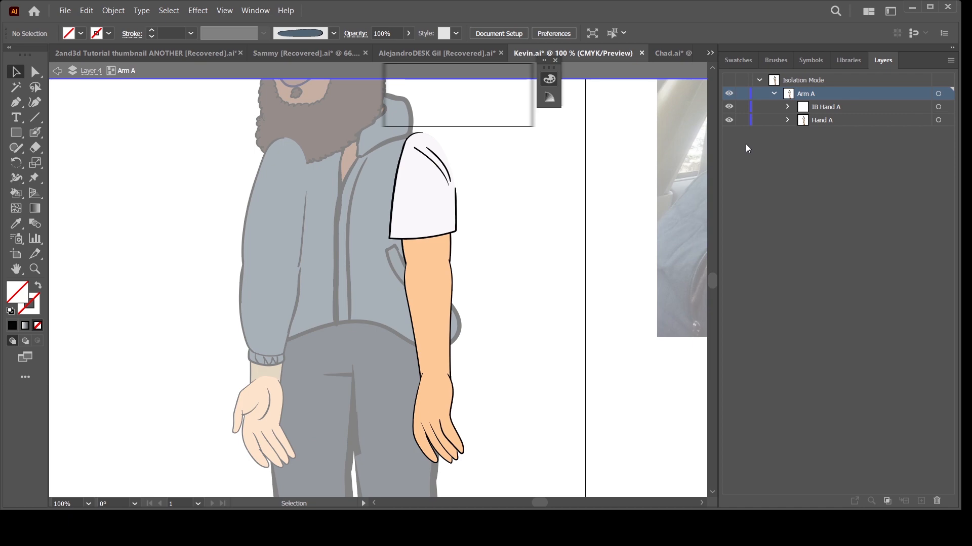
- Reveal all hidden poses in Arm A, and expand Hand A and its pose D
{"action": "key", "text": "ctrl+a"}
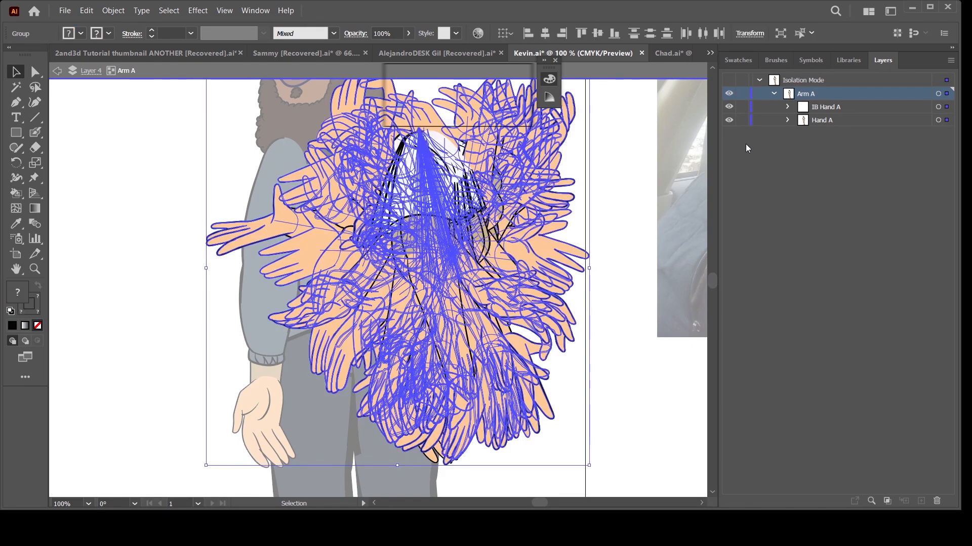
{"action": "left_click", "coordinate": [787, 120]}
{"action": "left_click", "coordinate": [802, 133]}
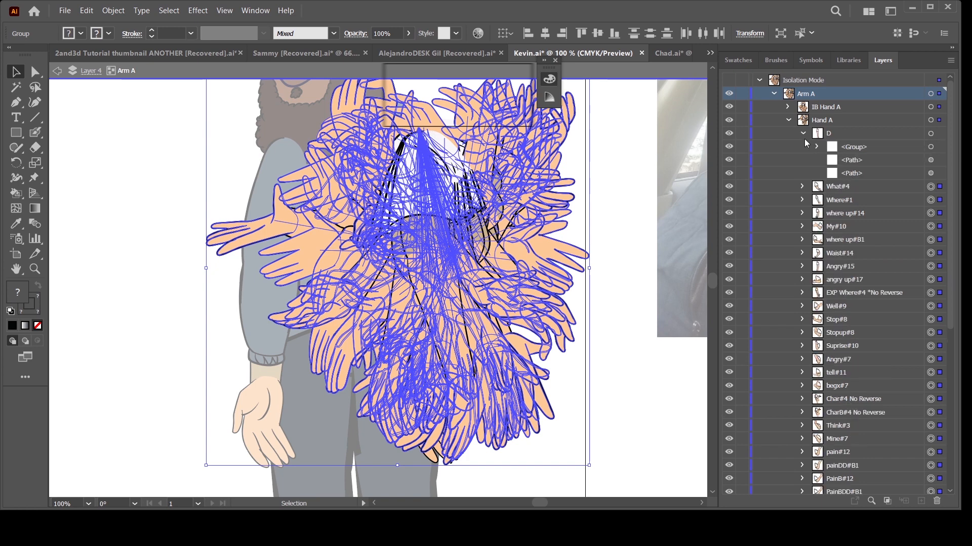
- Apply the new blue upper-sleeve art brush to the upper-arm path in Hand A's pose D
{"action": "left_click", "coordinate": [931, 173]}
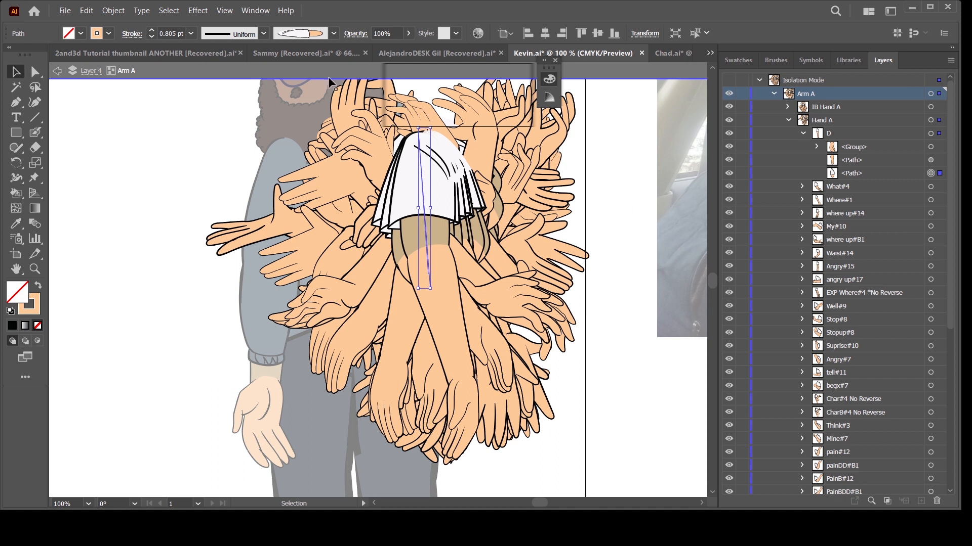
{"action": "left_click", "coordinate": [334, 34]}
{"action": "scroll", "coordinate": [333, 116], "scroll_direction": "down", "scroll_amount": 5}
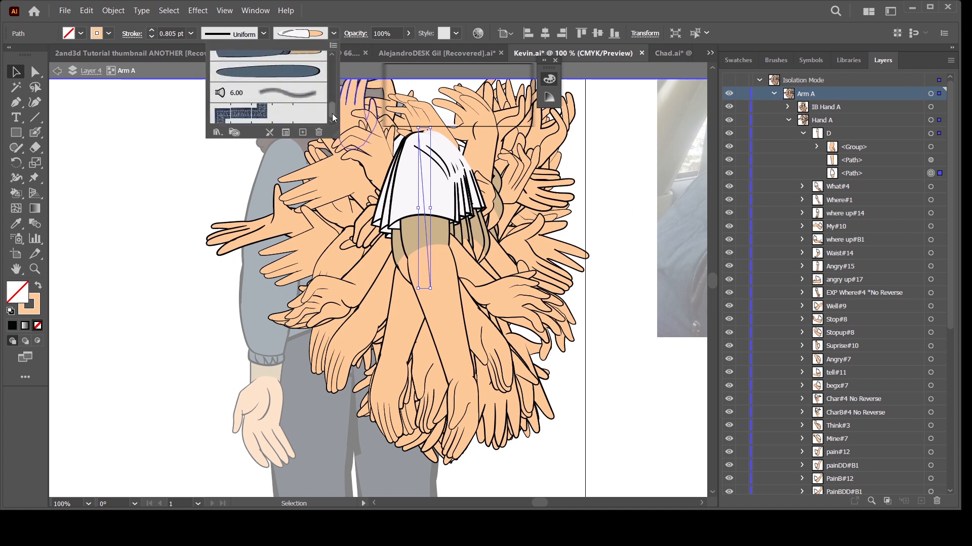
{"action": "left_click", "coordinate": [306, 73]}
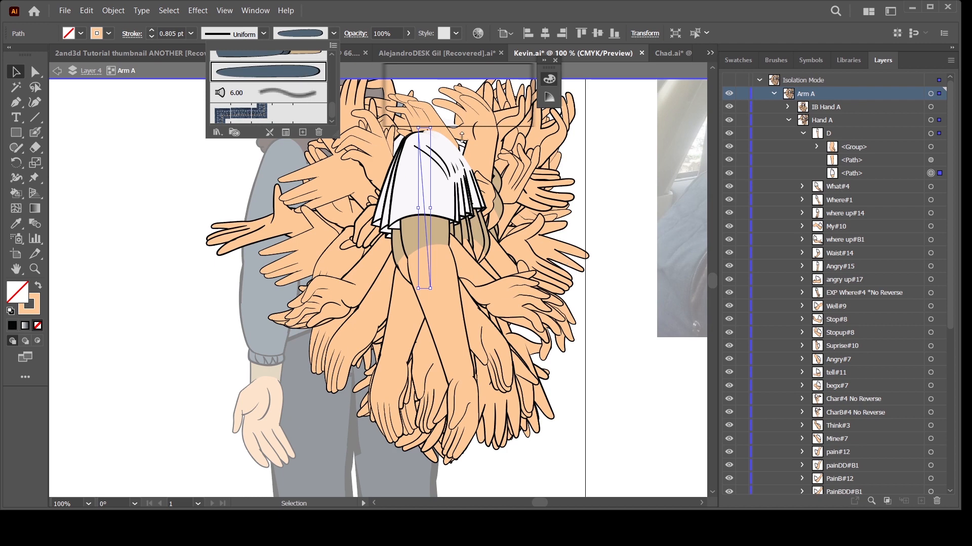
{"action": "left_click", "coordinate": [806, 195]}
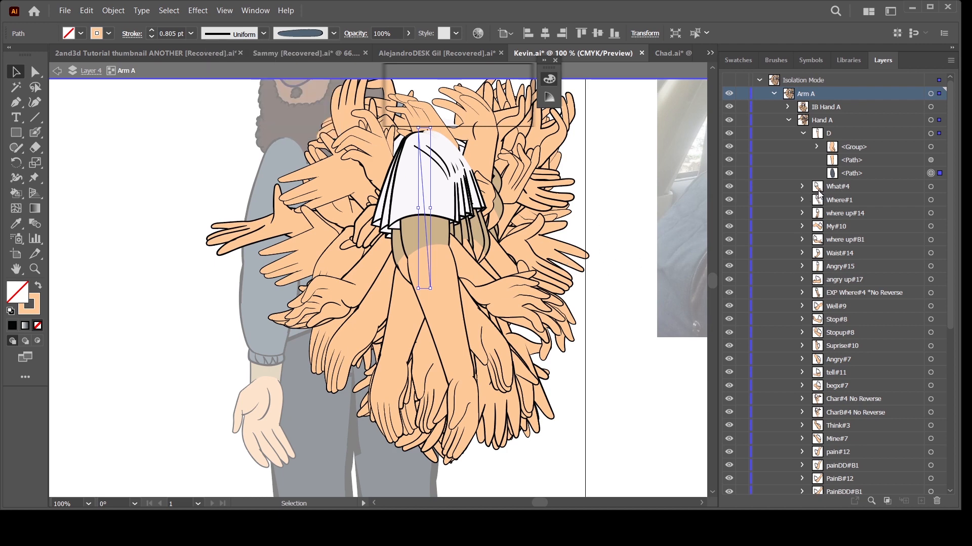
- Select the upper-arm path in pose What#4 and all matching upper-arm paths in Arm A, and apply the new upper-sleeve art brush
{"action": "left_click", "coordinate": [802, 186]}
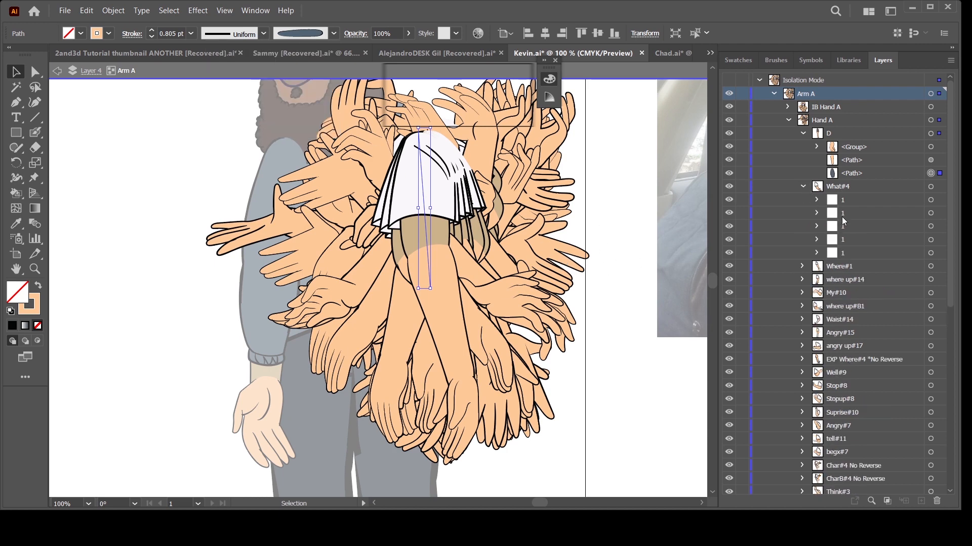
{"action": "left_click", "coordinate": [816, 253]}
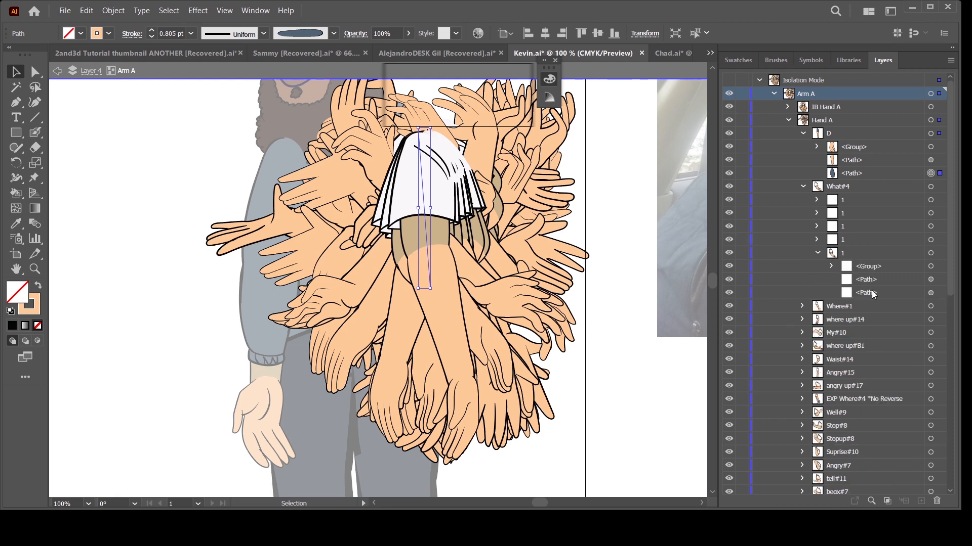
{"action": "left_click", "coordinate": [930, 292]}
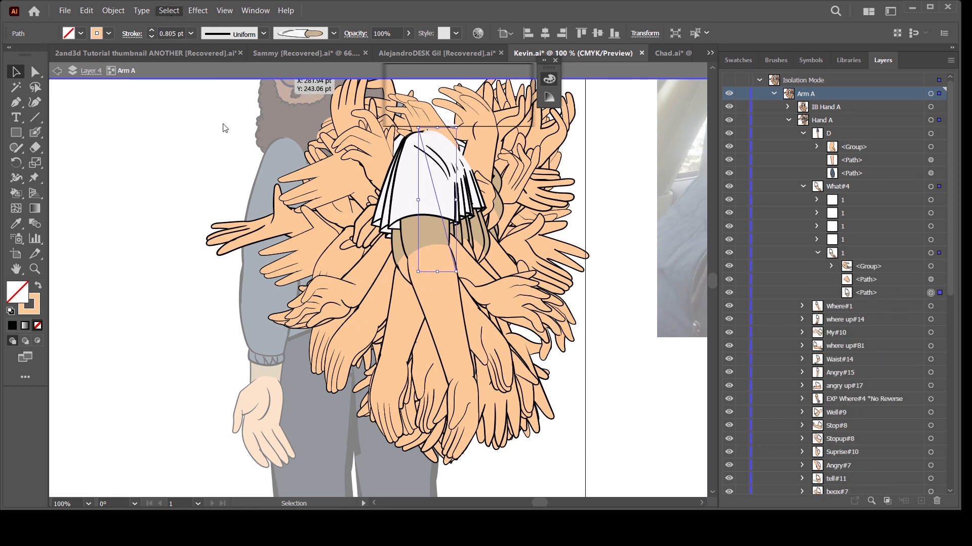
{"action": "key", "text": "ctrl+a"}
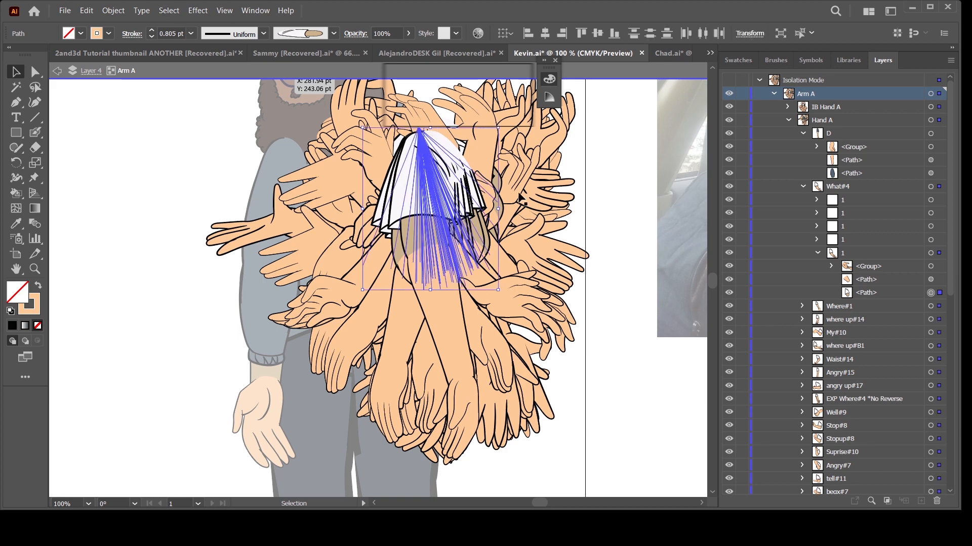
{"action": "left_click", "coordinate": [333, 34]}
{"action": "left_click_drag", "start_coordinate": [332, 95], "coordinate": [333, 113]}
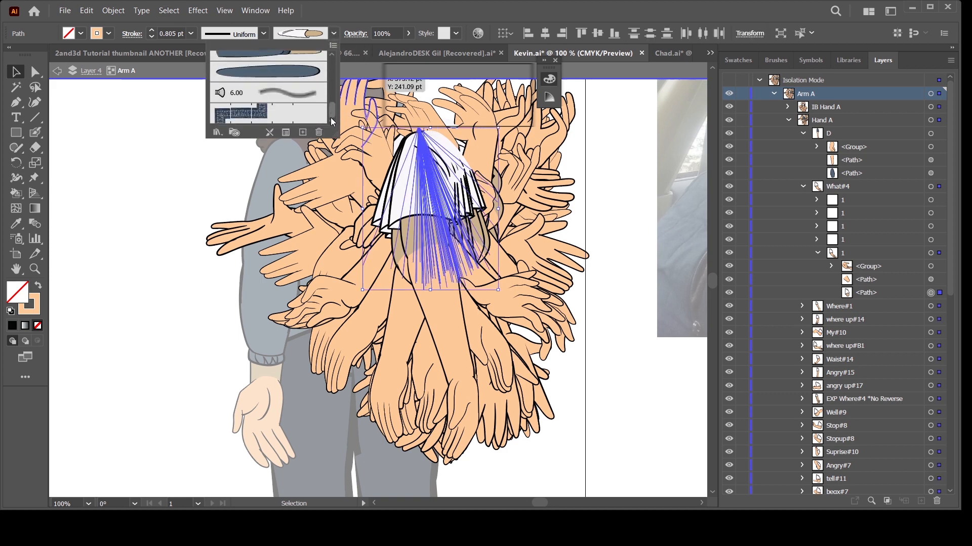
{"action": "left_click", "coordinate": [268, 71]}
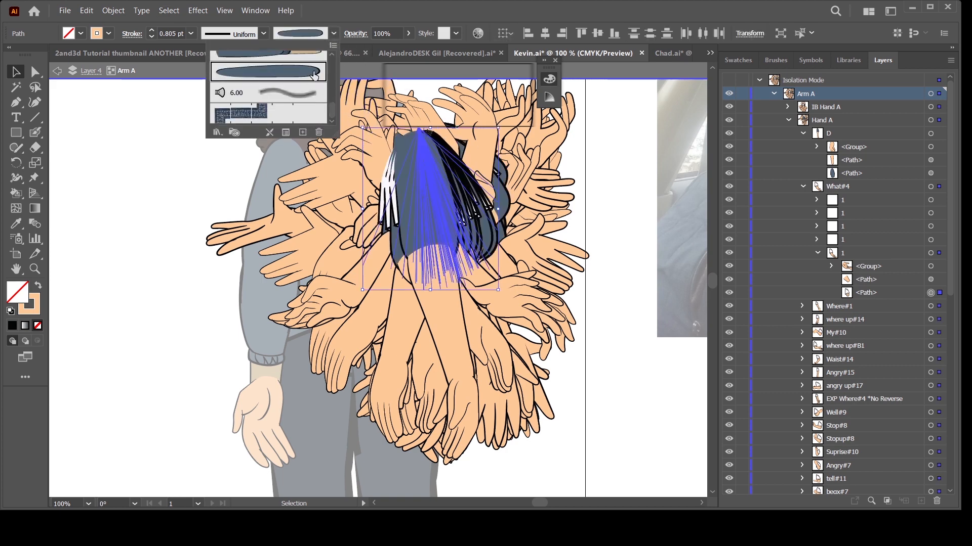
{"action": "left_click", "coordinate": [665, 421]}
{"action": "left_click", "coordinate": [665, 422]}
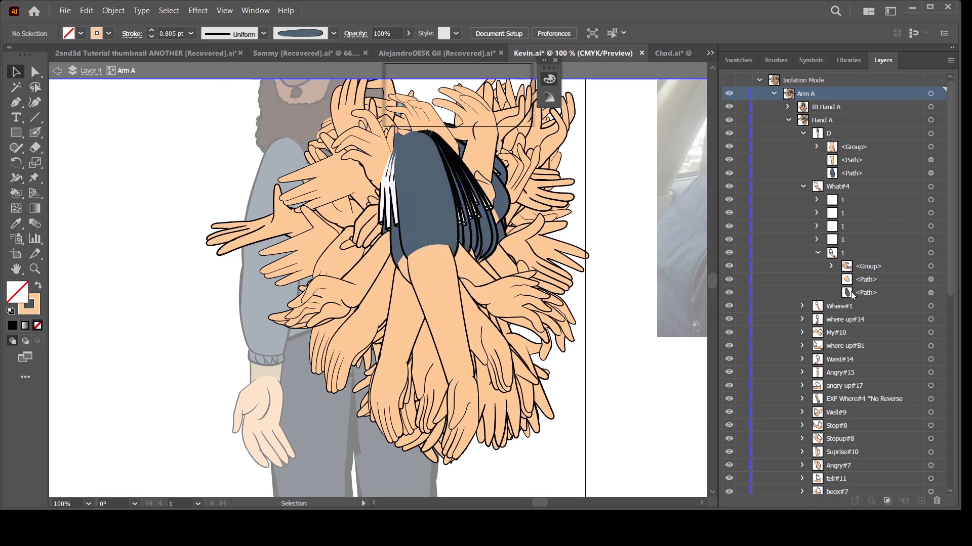
- Select the forearm path in pose What#4 and all matching forearm paths in Arm A, apply the new lower-sleeve brush, and collapse the sublayer
{"action": "left_click", "coordinate": [931, 279]}
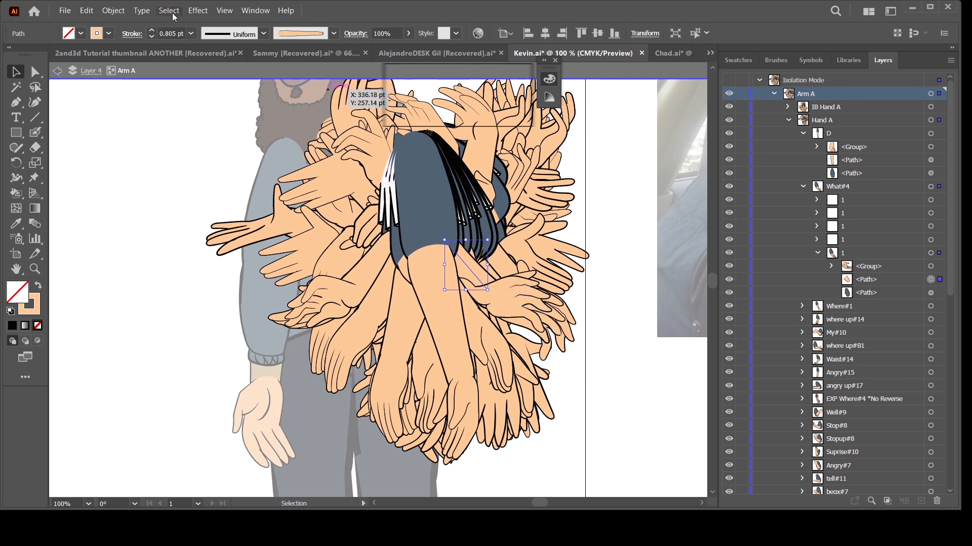
{"action": "left_click", "coordinate": [398, 131]}
{"action": "left_click", "coordinate": [333, 33]}
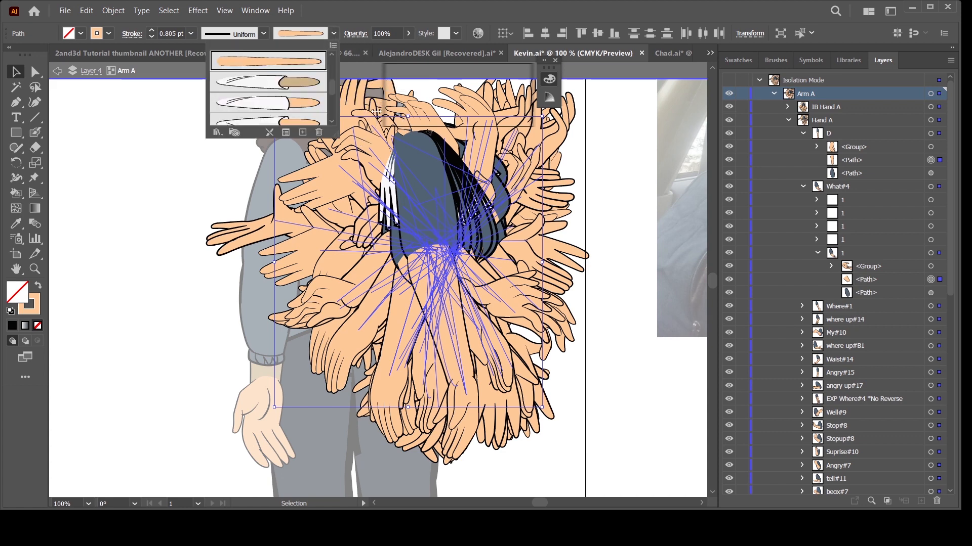
{"action": "left_click_drag", "start_coordinate": [331, 90], "coordinate": [329, 108]}
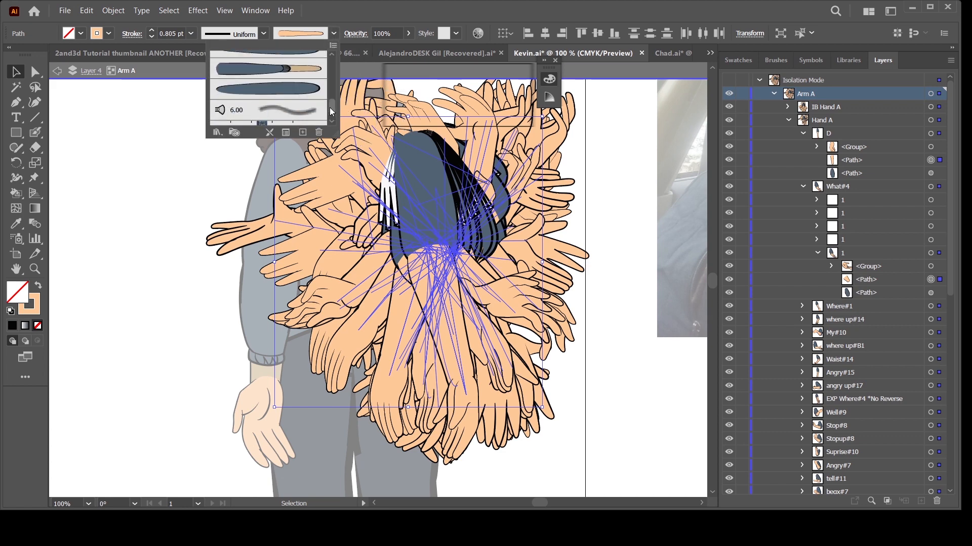
{"action": "left_click", "coordinate": [315, 72]}
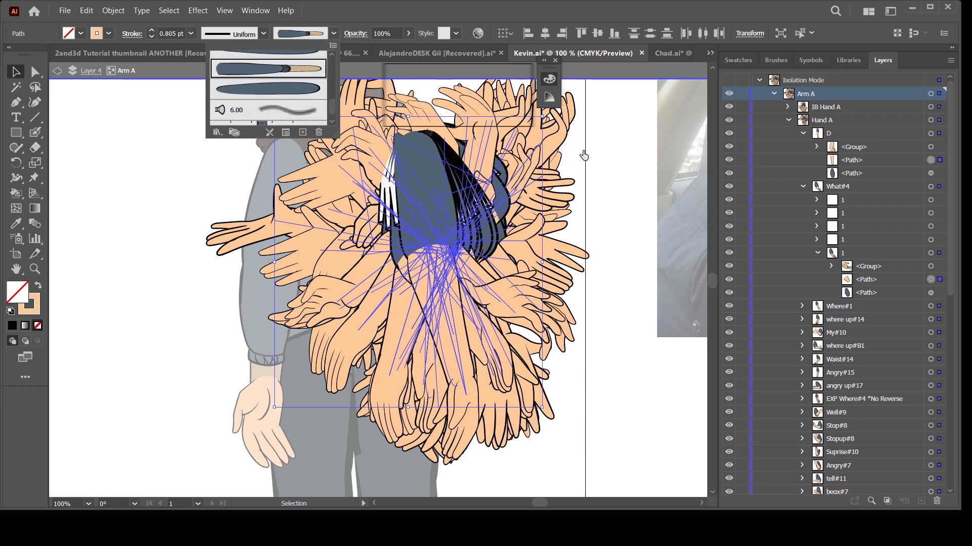
{"action": "left_click", "coordinate": [618, 356]}
{"action": "left_click", "coordinate": [622, 397]}
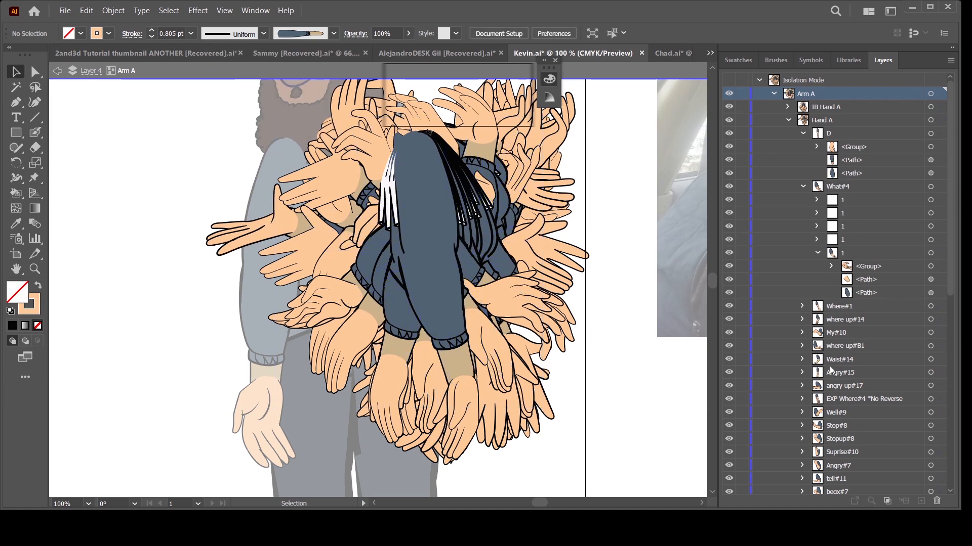
{"action": "left_click", "coordinate": [817, 252]}
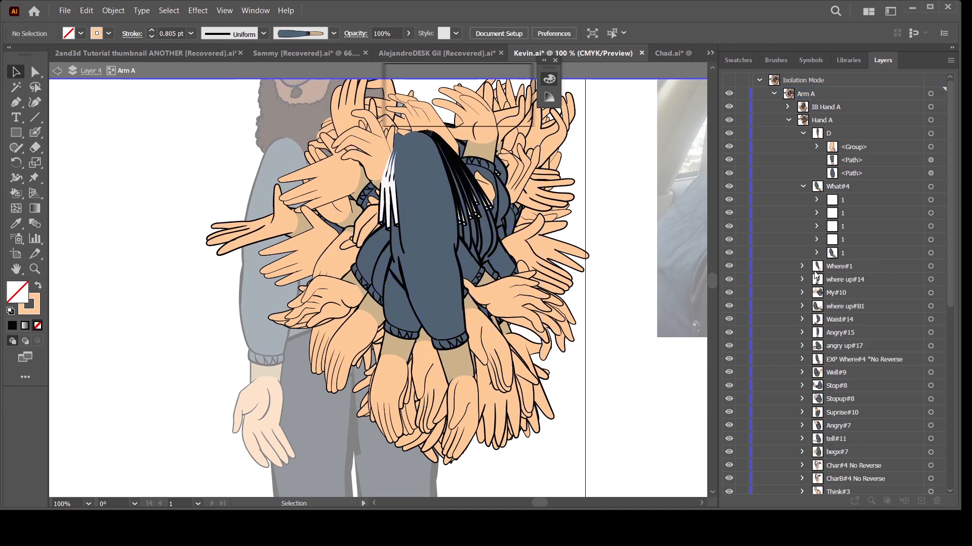
- Collapse the open pose sublayers and hide every Hand A pose in the list except D
{"action": "left_click", "coordinate": [804, 188]}
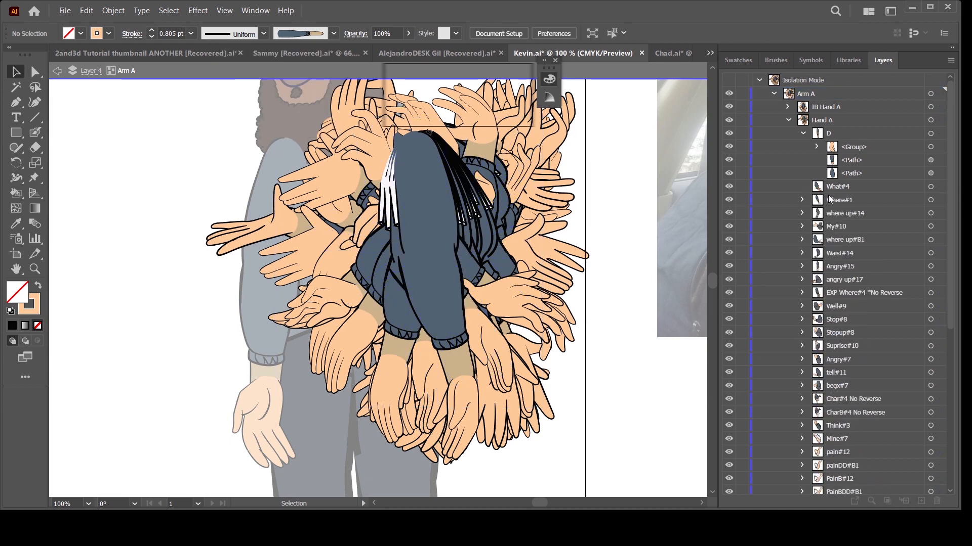
{"action": "left_click", "coordinate": [803, 134]}
{"action": "left_click", "coordinate": [788, 120]}
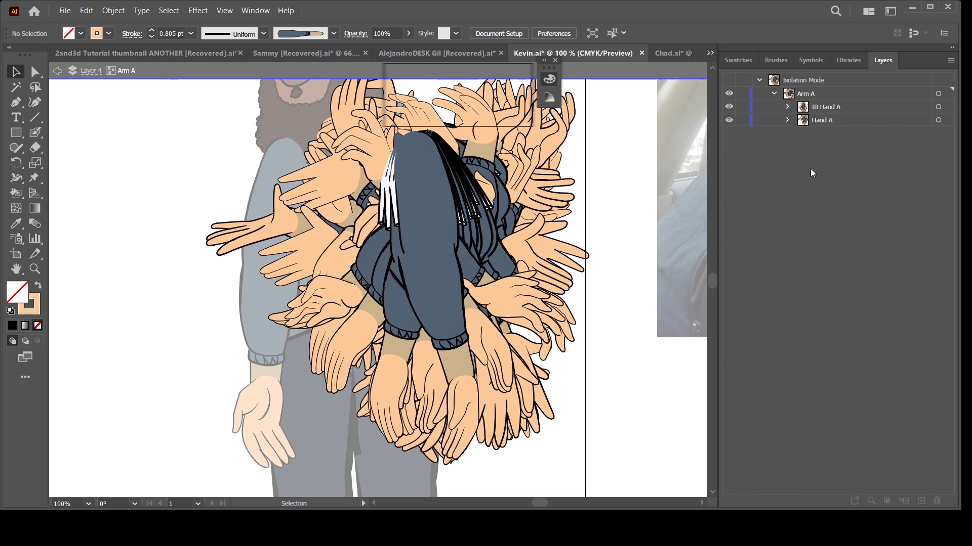
{"action": "left_click_drag", "start_coordinate": [729, 148], "coordinate": [729, 498]}
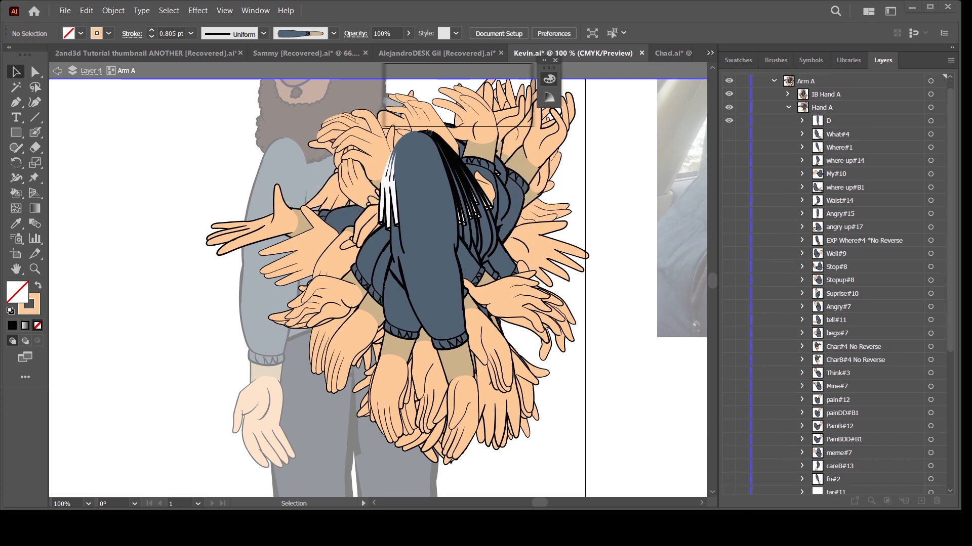
{"action": "left_click", "coordinate": [949, 373]}
{"action": "left_click_drag", "start_coordinate": [729, 290], "coordinate": [741, 508]}
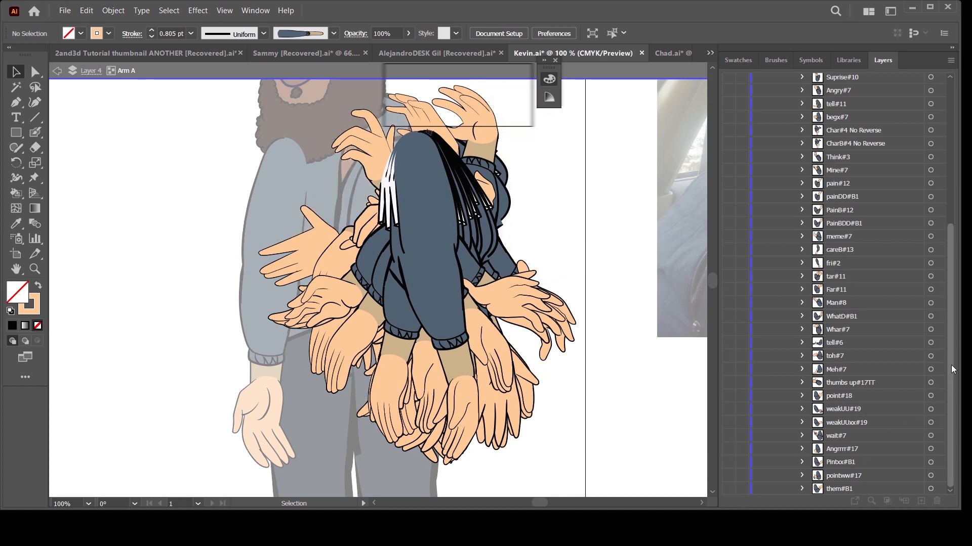
{"action": "left_click_drag", "start_coordinate": [951, 365], "coordinate": [951, 199]}
{"action": "scroll", "coordinate": [888, 123], "scroll_direction": "down", "scroll_amount": 4}
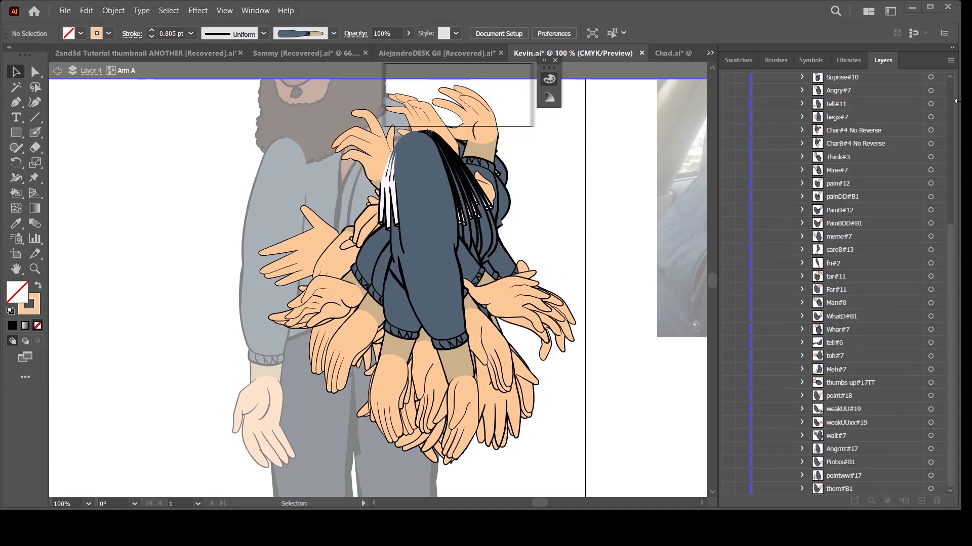
{"action": "scroll", "coordinate": [816, 126], "scroll_direction": "up", "scroll_amount": 6}
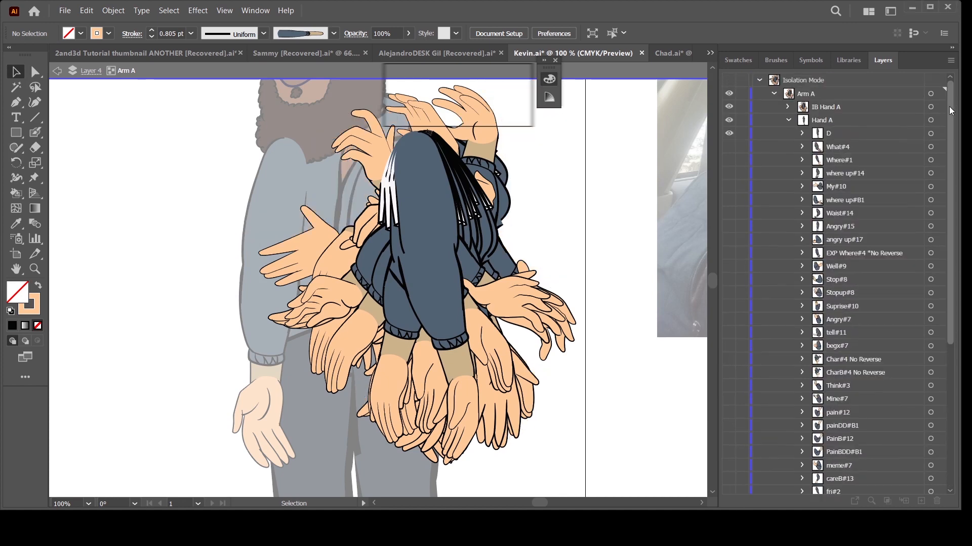
- Hide the IB Hand A frames from #B1 through #19, keeping frame 1 visible, and exit isolation mode
{"action": "left_click", "coordinate": [788, 120]}
{"action": "left_click", "coordinate": [788, 106]}
{"action": "left_click_drag", "start_coordinate": [731, 133], "coordinate": [732, 412]}
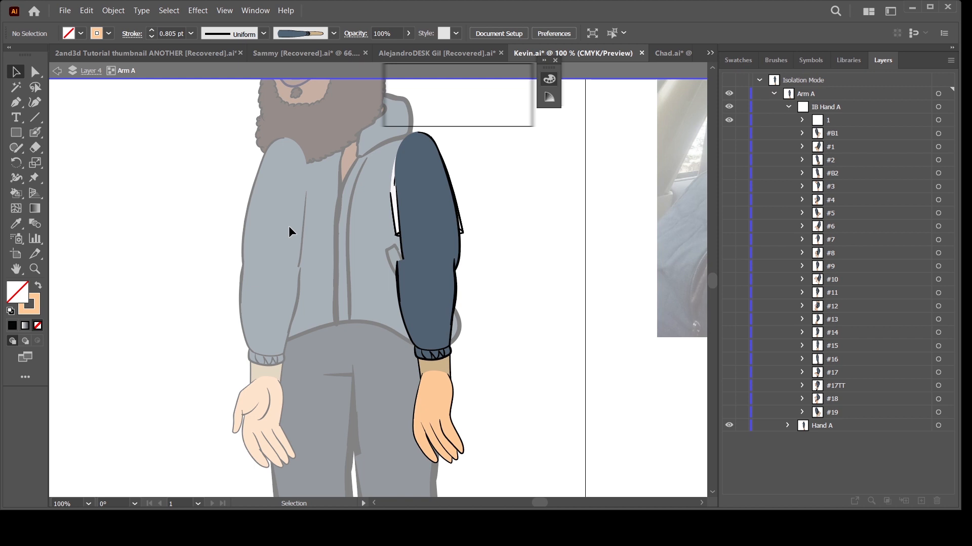
{"action": "double_click", "coordinate": [566, 302]}
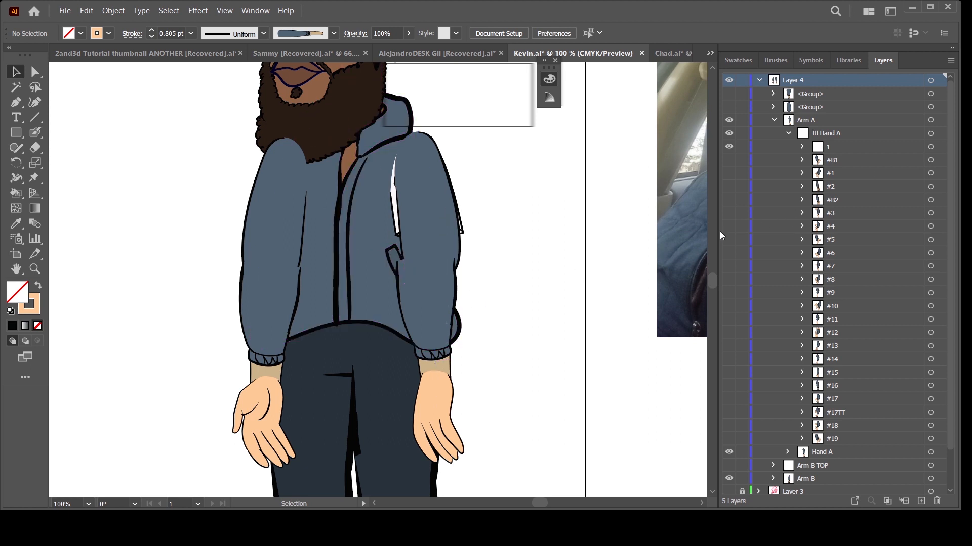
- Undo the trial move of the arm, collapse IB Hand A and Arm A, and hide Arm A
{"action": "left_click_drag", "start_coordinate": [451, 234], "coordinate": [499, 251]}
{"action": "key", "text": "ctrl+z"}
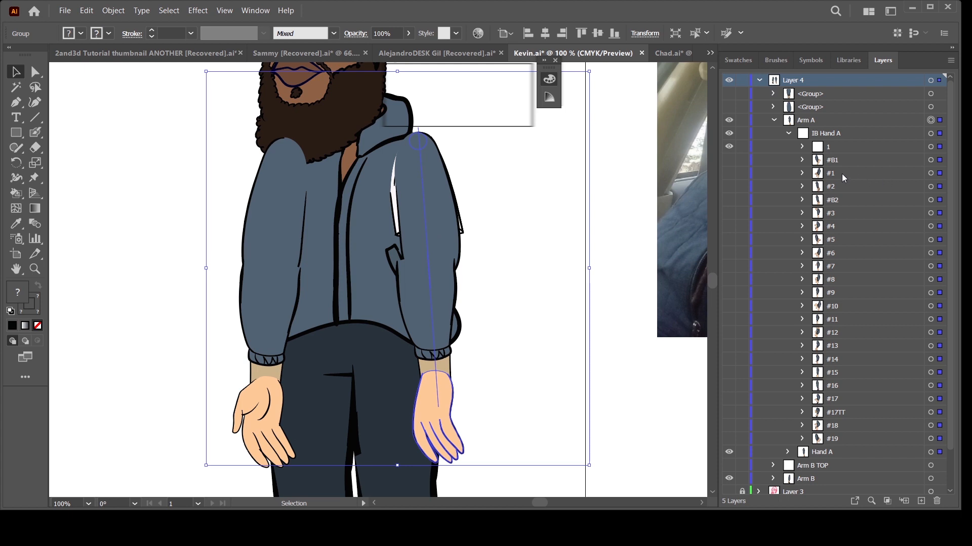
{"action": "left_click", "coordinate": [827, 135]}
{"action": "left_click", "coordinate": [787, 133]}
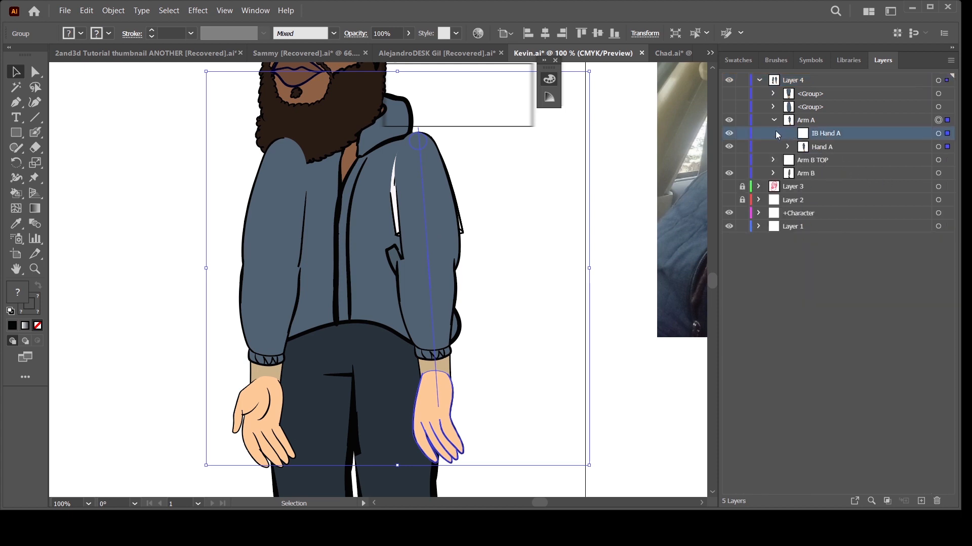
{"action": "left_click", "coordinate": [774, 121]}
{"action": "left_click", "coordinate": [729, 120]}
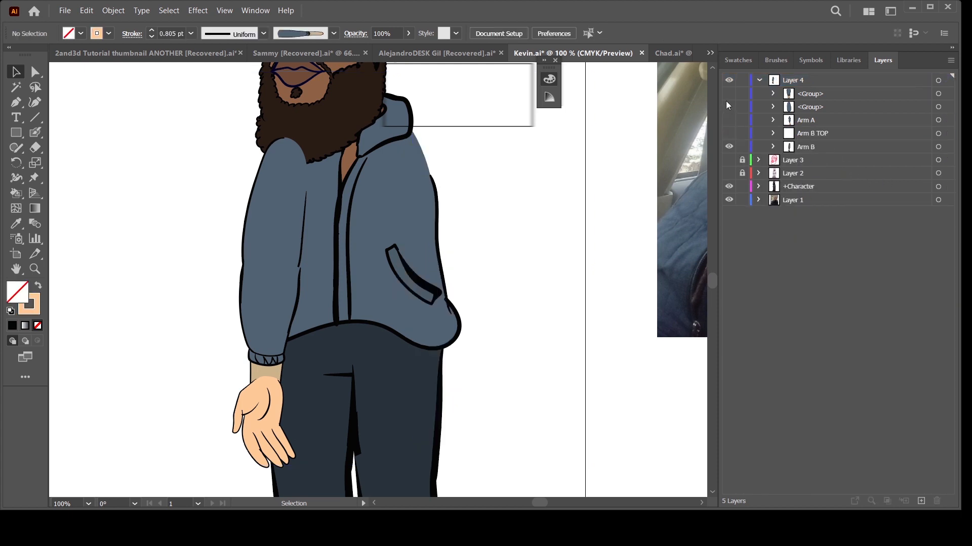
- Show only the upper-sleeve artwork group beside the character and mirror it horizontally
{"action": "left_click", "coordinate": [728, 93]}
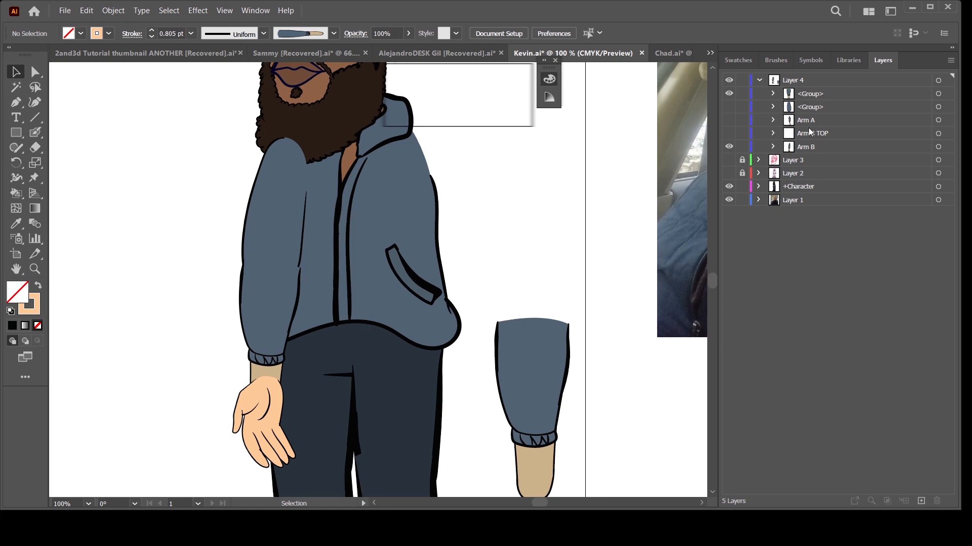
{"action": "left_click", "coordinate": [728, 106]}
{"action": "left_click", "coordinate": [729, 93]}
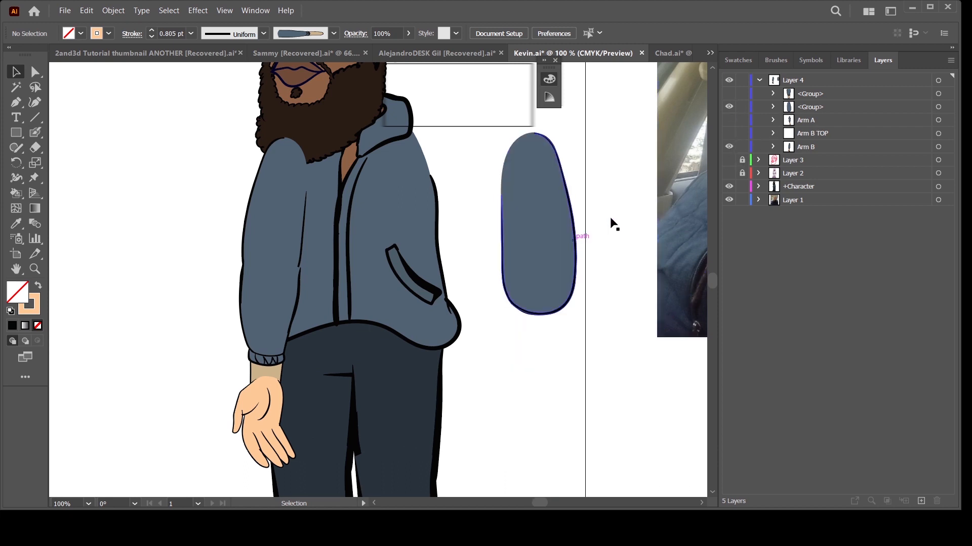
{"action": "left_click", "coordinate": [938, 106]}
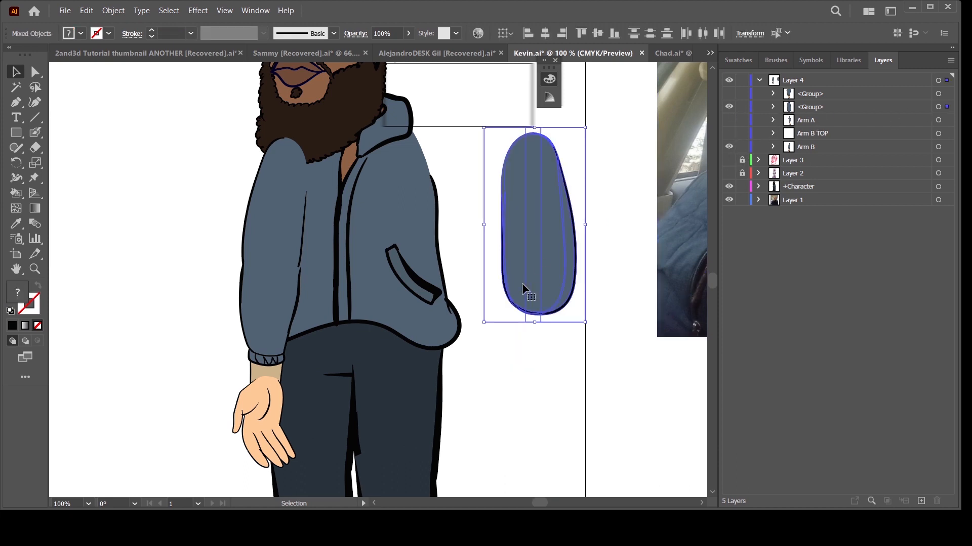
{"action": "left_click", "coordinate": [737, 276]}
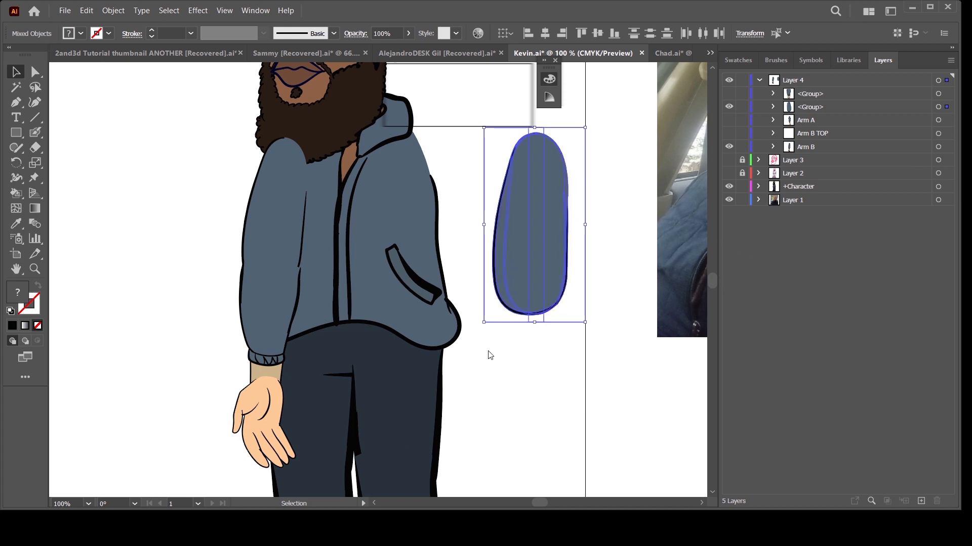
- Lock Arm B and the upper-sleeve group, leaving nothing selected
{"action": "left_click_drag", "start_coordinate": [532, 404], "coordinate": [429, 492]}
{"action": "key", "text": "ctrl+plus"}
{"action": "left_click_drag", "start_coordinate": [533, 343], "coordinate": [553, 403]}
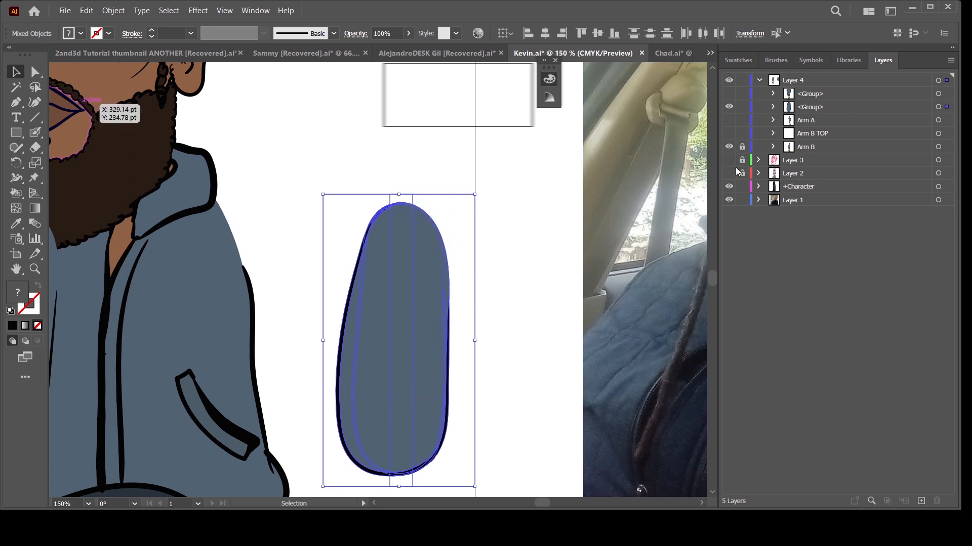
{"action": "key", "text": "ctrl+shift+a"}
{"action": "key", "text": "ctrl+equal"}
{"action": "key", "text": "ctrl+equal"}
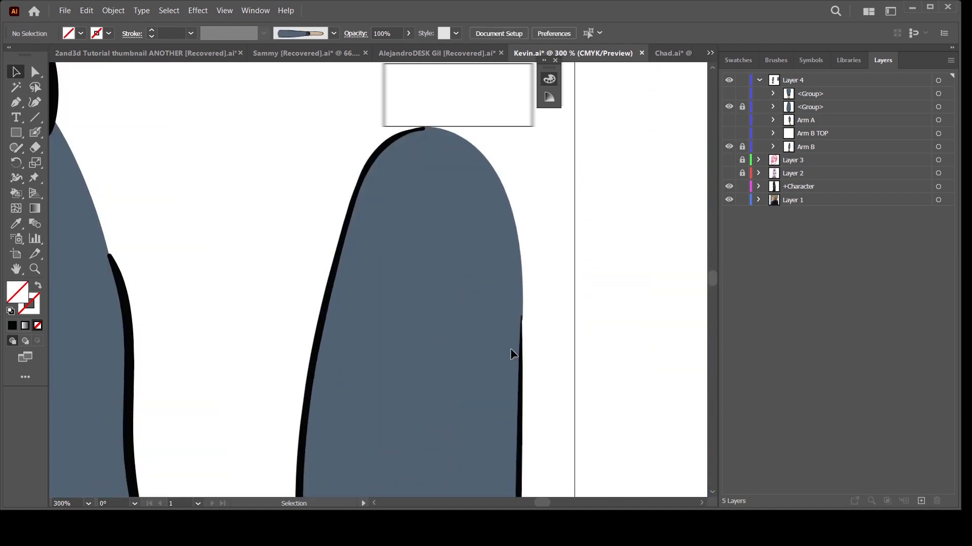
- Sample the sleeve's blue fill and paint over the black outline along its upper left edge with the Blob Brush
{"action": "left_click", "coordinate": [34, 134]}
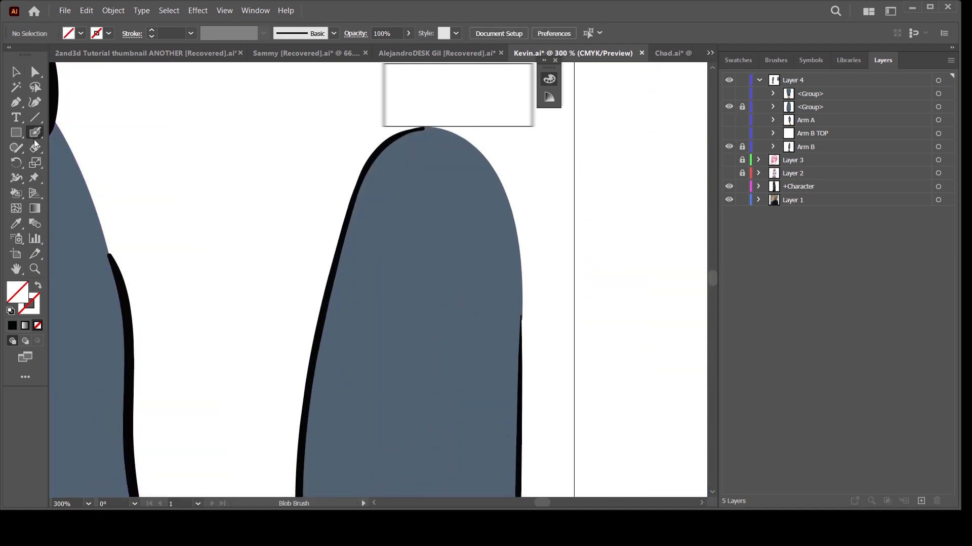
{"action": "left_click", "coordinate": [16, 224]}
{"action": "left_click", "coordinate": [340, 270]}
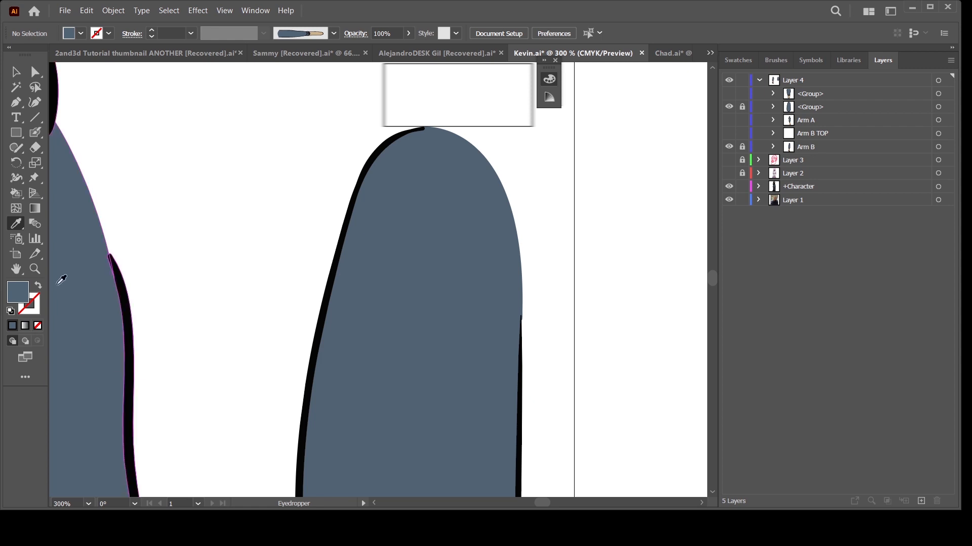
{"action": "left_click", "coordinate": [36, 134]}
{"action": "scroll", "coordinate": [230, 204], "scroll_direction": "up", "scroll_amount": 2}
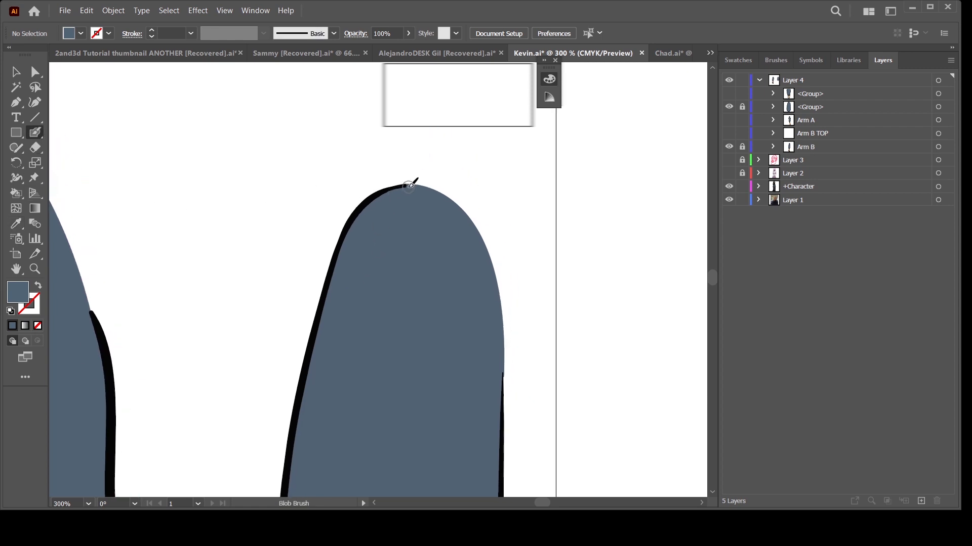
{"action": "mouse_move", "coordinate": [405, 185]}
{"action": "left_mouse_down"}
{"action": "mouse_move", "coordinate": [358, 213]}
{"action": "mouse_move", "coordinate": [336, 260]}
{"action": "mouse_move", "coordinate": [296, 455]}
{"action": "left_mouse_up"}
{"action": "scroll", "coordinate": [392, 437], "scroll_direction": "down", "scroll_amount": 3}
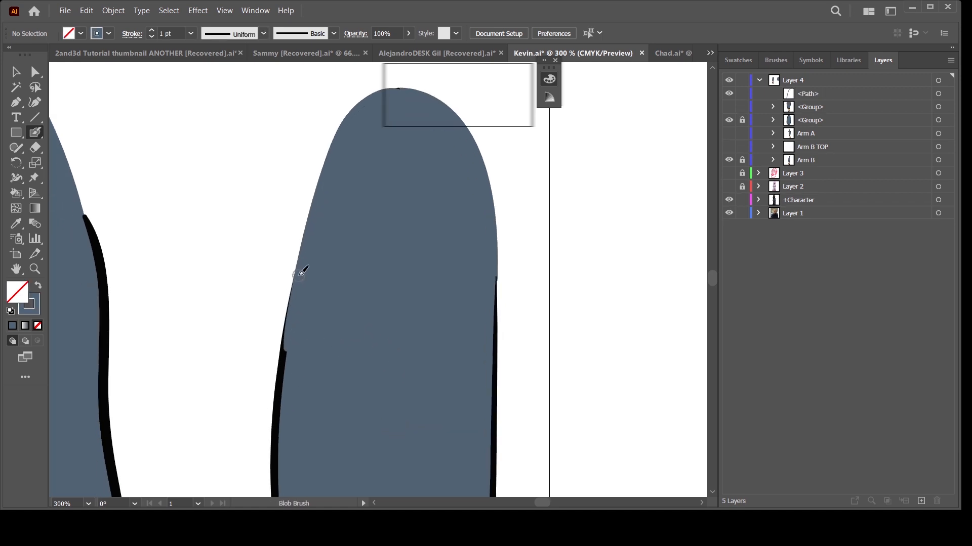
- Sample the black outline colour and paint the missing outline along the sleeve's upper right edge with the Blob Brush
{"action": "key", "text": "ctrl+minus"}
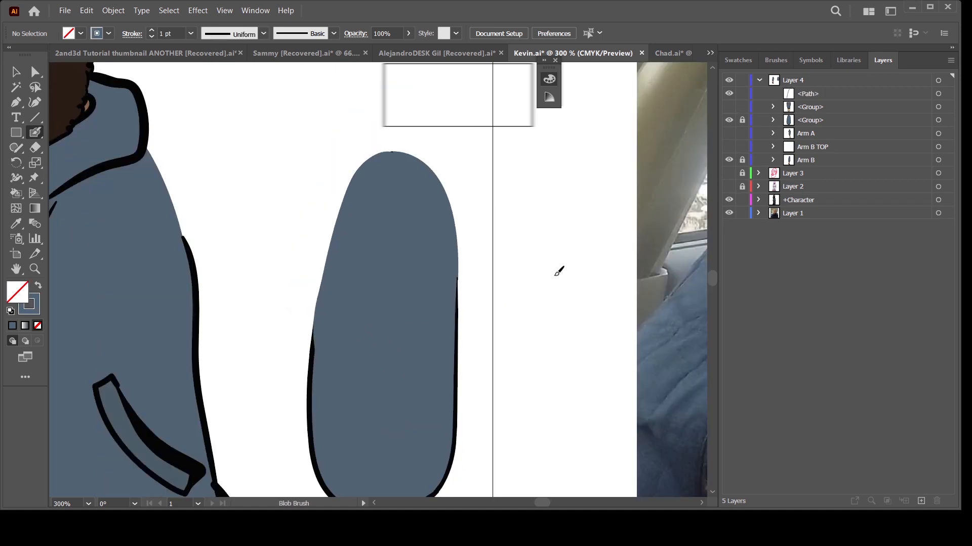
{"action": "left_click_drag", "start_coordinate": [488, 314], "coordinate": [498, 307]}
{"action": "left_click", "coordinate": [16, 223]}
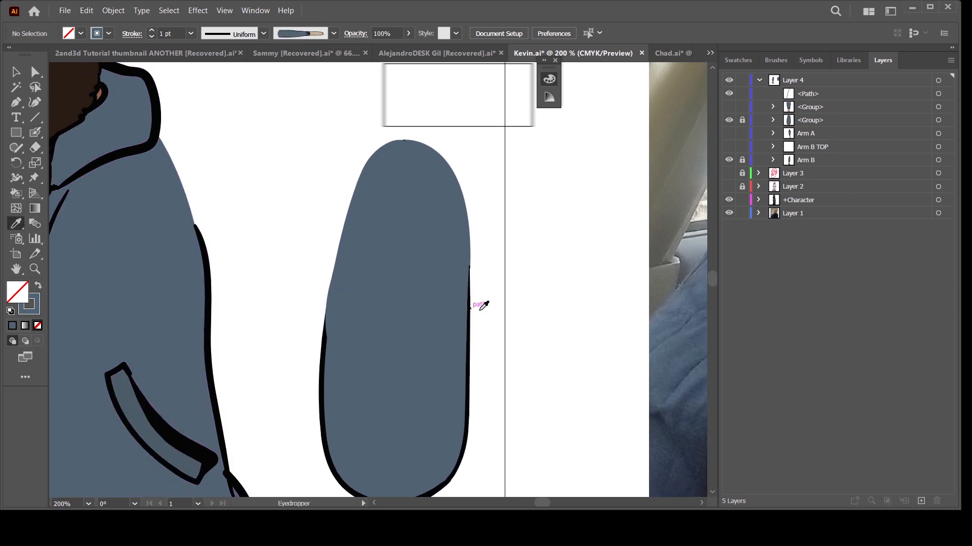
{"action": "left_click", "coordinate": [467, 322]}
{"action": "left_click", "coordinate": [35, 133]}
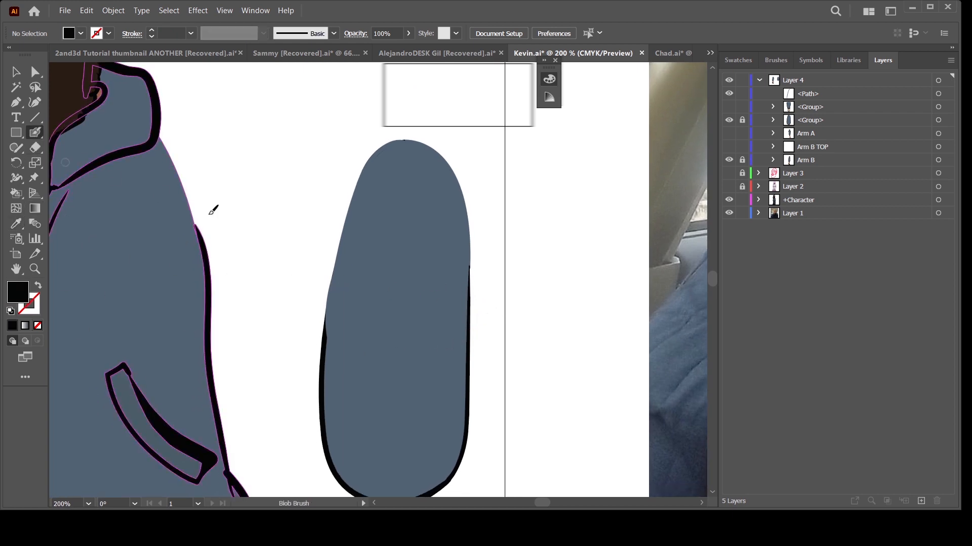
{"action": "key", "text": "ctrl+plus"}
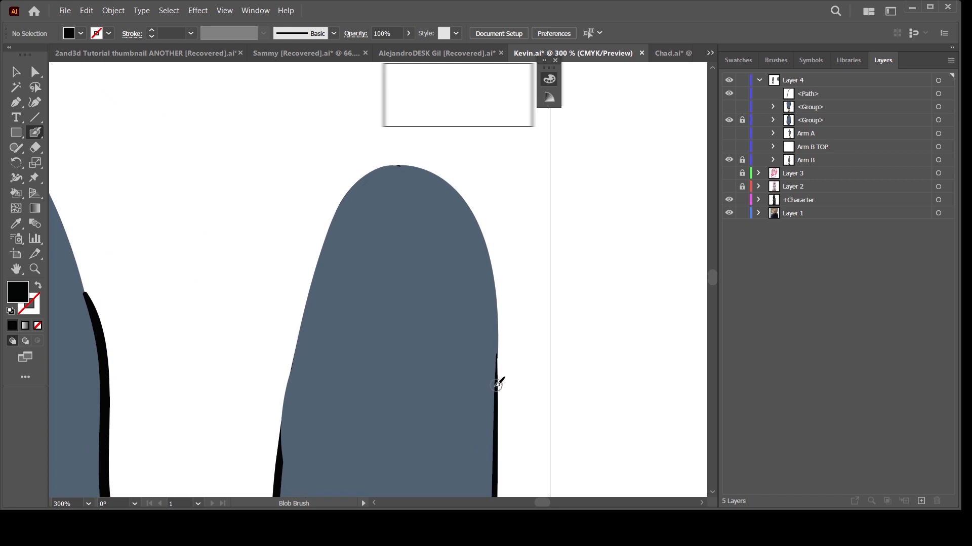
{"action": "mouse_move", "coordinate": [498, 365]}
{"action": "left_mouse_down"}
{"action": "mouse_move", "coordinate": [491, 265]}
{"action": "mouse_move", "coordinate": [470, 210]}
{"action": "mouse_move", "coordinate": [432, 172]}
{"action": "mouse_move", "coordinate": [375, 165]}
{"action": "left_mouse_up"}
{"action": "key", "text": "ctrl+minus"}
{"action": "key", "text": "ctrl+minus"}
{"action": "key", "text": "ctrl+minus"}
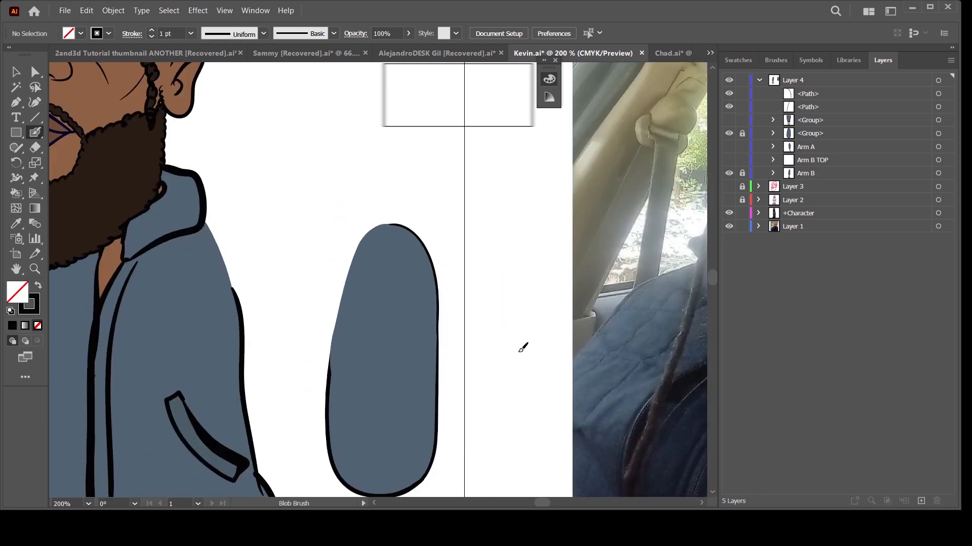
{"action": "left_click_drag", "start_coordinate": [469, 391], "coordinate": [478, 351]}
- Group the two painted strokes and place them inside the unlocked upper-sleeve group
{"action": "key", "text": "v"}
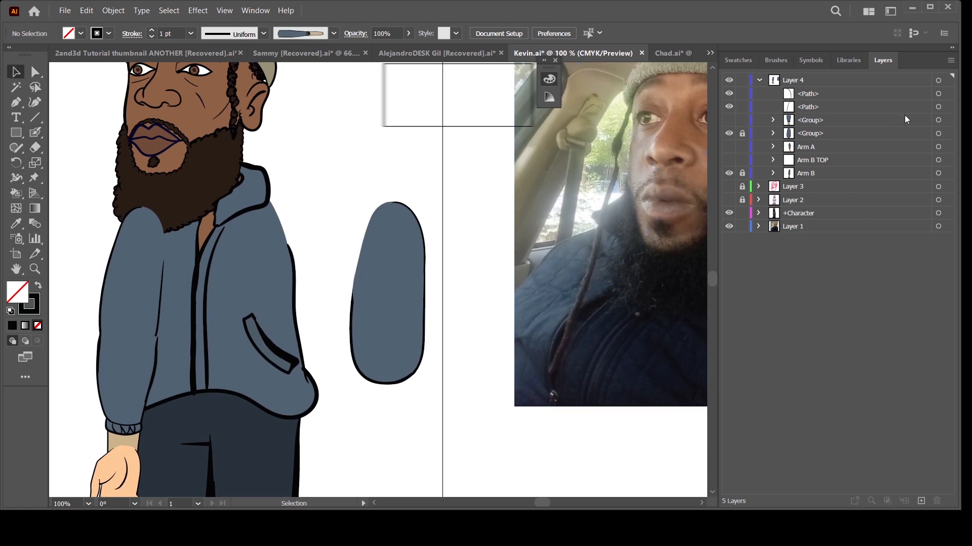
{"action": "left_click", "coordinate": [948, 107]}
{"action": "left_click", "coordinate": [947, 94], "text": "shift"}
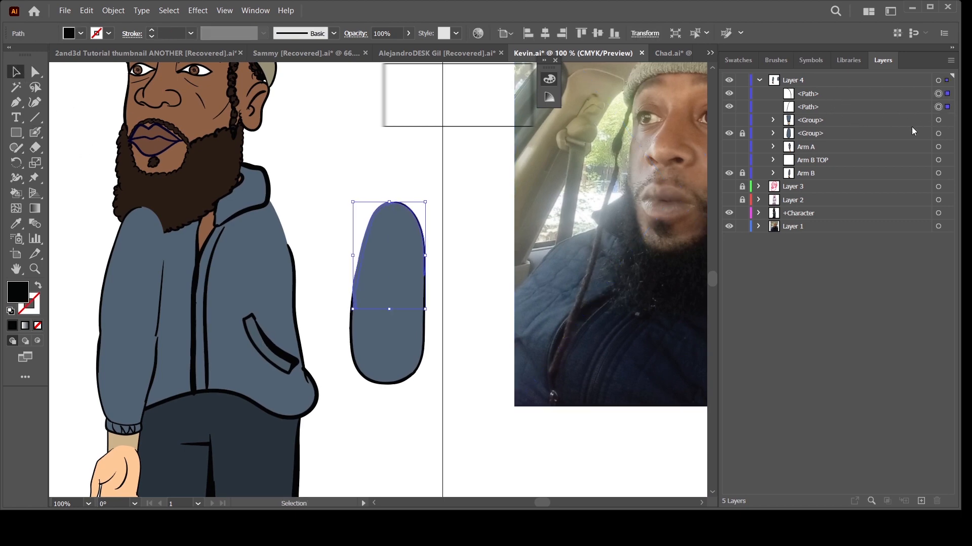
{"action": "key", "text": "ctrl+g"}
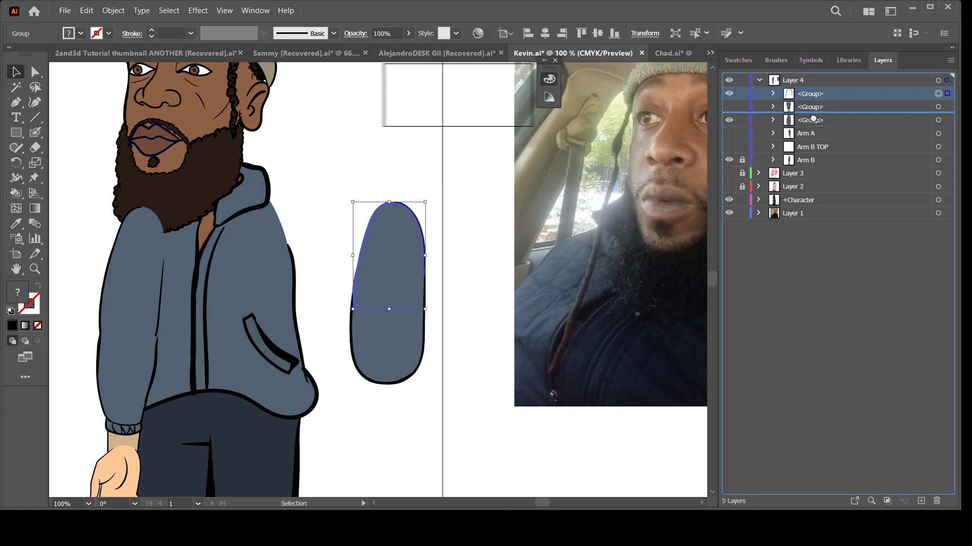
{"action": "left_click", "coordinate": [814, 120]}
{"action": "left_click_drag", "start_coordinate": [814, 120], "coordinate": [810, 120]}
{"action": "left_click", "coordinate": [774, 107]}
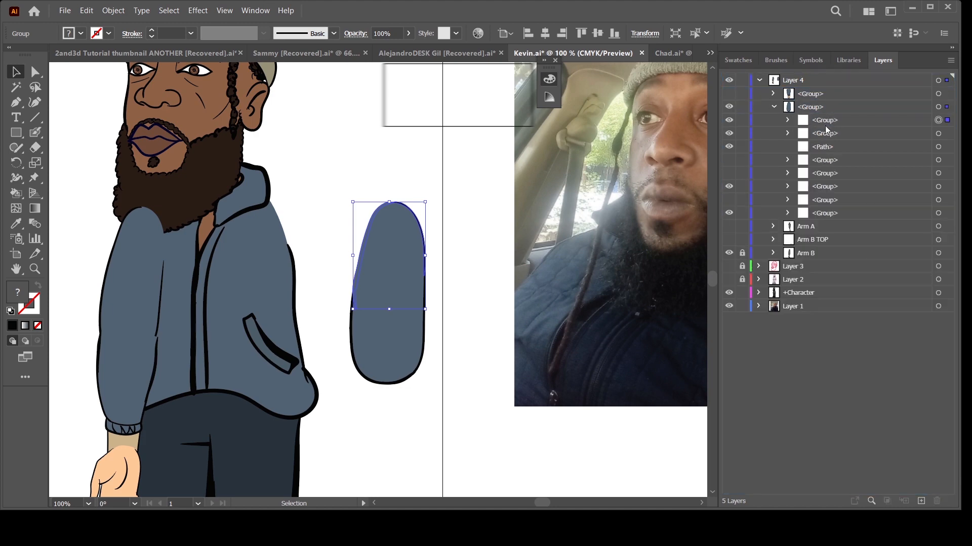
- Select the complete upper-sleeve group and create a new art brush from it
{"action": "left_click", "coordinate": [946, 108]}
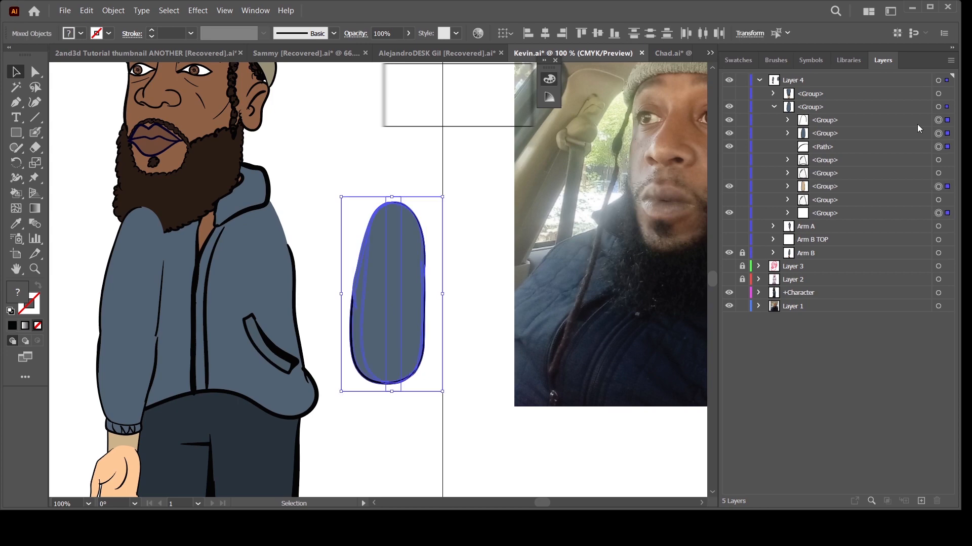
{"action": "left_click", "coordinate": [334, 33]}
{"action": "left_click", "coordinate": [304, 134]}
{"action": "left_click", "coordinate": [657, 434]}
{"action": "key", "text": "ctrl+minus"}
{"action": "key", "text": "ctrl+minus"}
- Collapse and hide the upper-sleeve group, reveal Arm A, and expand Hand A down to pose D
{"action": "left_click", "coordinate": [803, 229]}
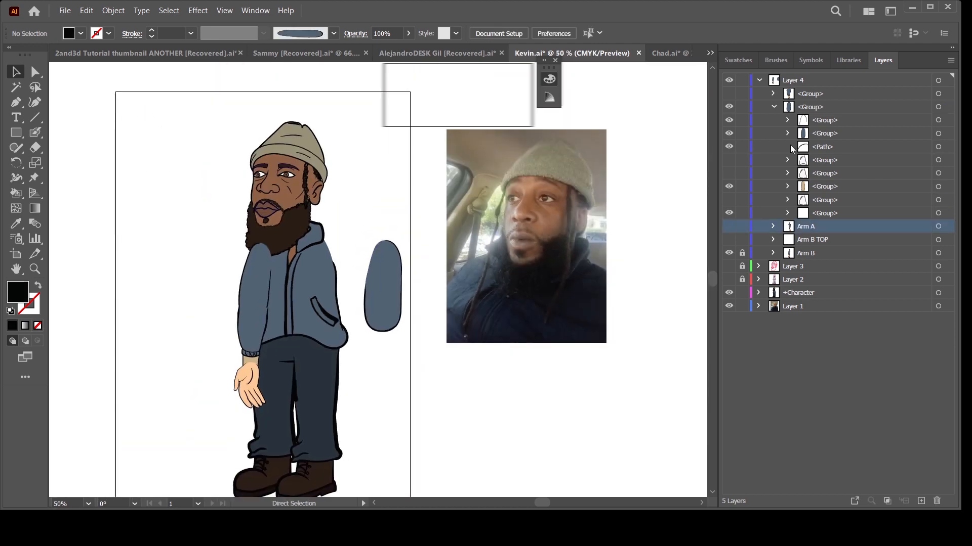
{"action": "left_click", "coordinate": [774, 107]}
{"action": "left_click", "coordinate": [729, 107]}
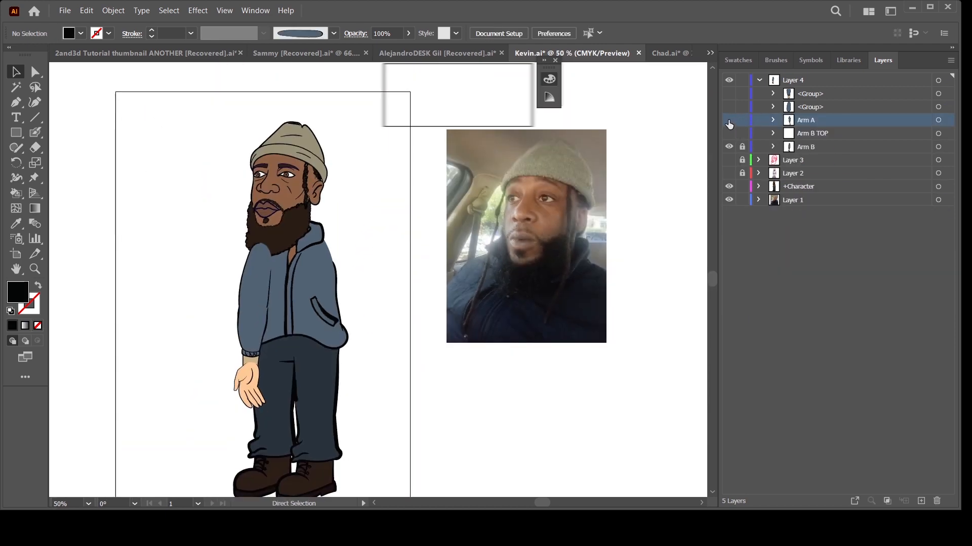
{"action": "left_click", "coordinate": [729, 120]}
{"action": "left_click", "coordinate": [773, 121]}
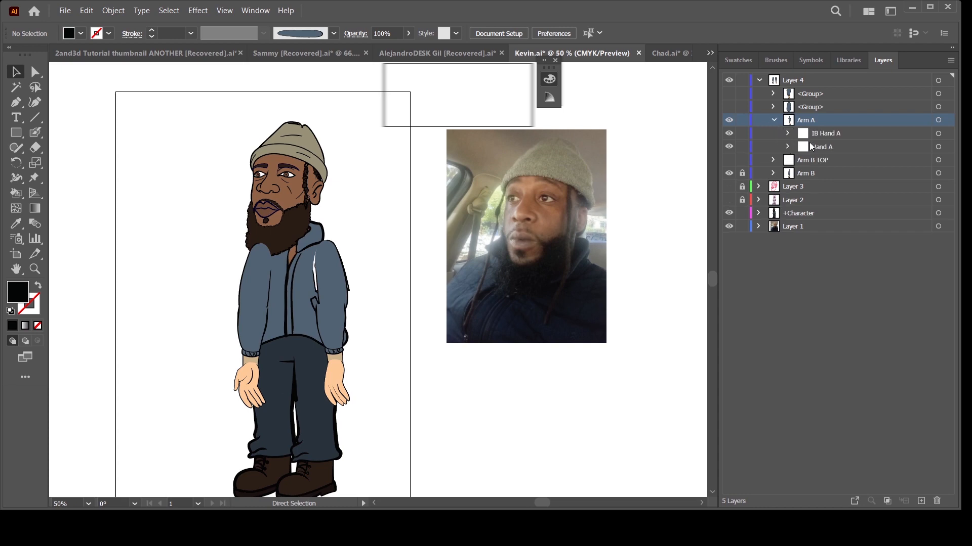
{"action": "left_click", "coordinate": [789, 148]}
{"action": "left_click", "coordinate": [803, 160]}
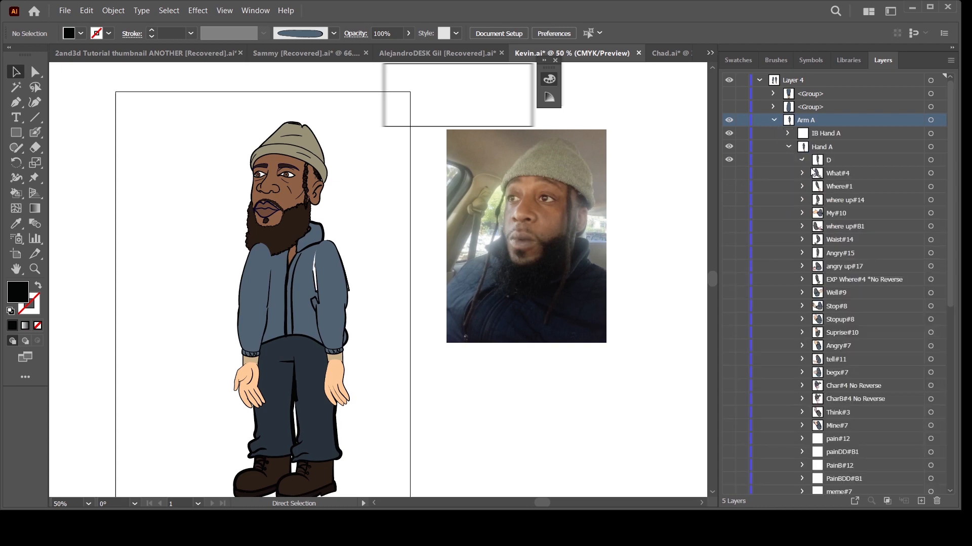
- Apply the newly created upper-sleeve art brush to the upper-arm path in Arm A's pose D
{"action": "left_click", "coordinate": [937, 200]}
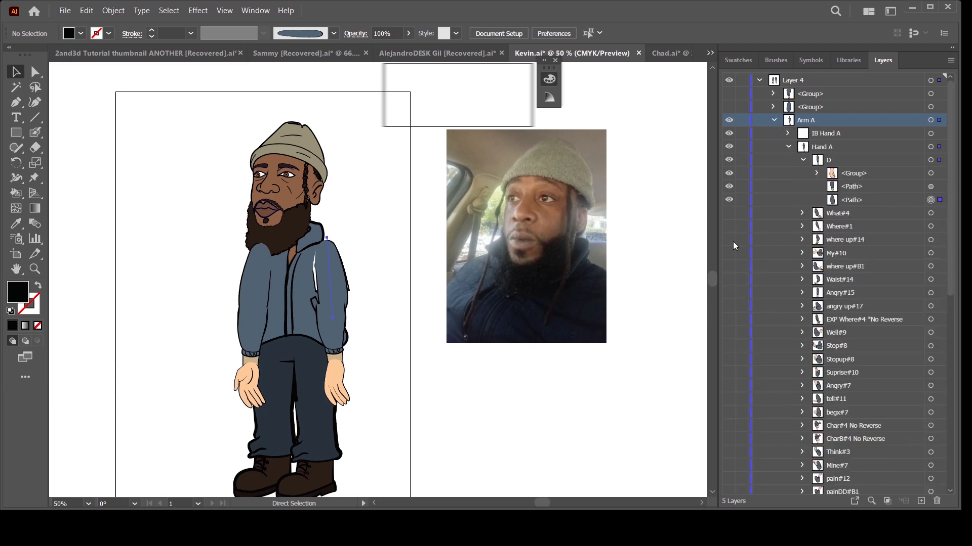
{"action": "key", "text": "ctrl+equal"}
{"action": "key", "text": "ctrl+equal"}
{"action": "left_click", "coordinate": [334, 33]}
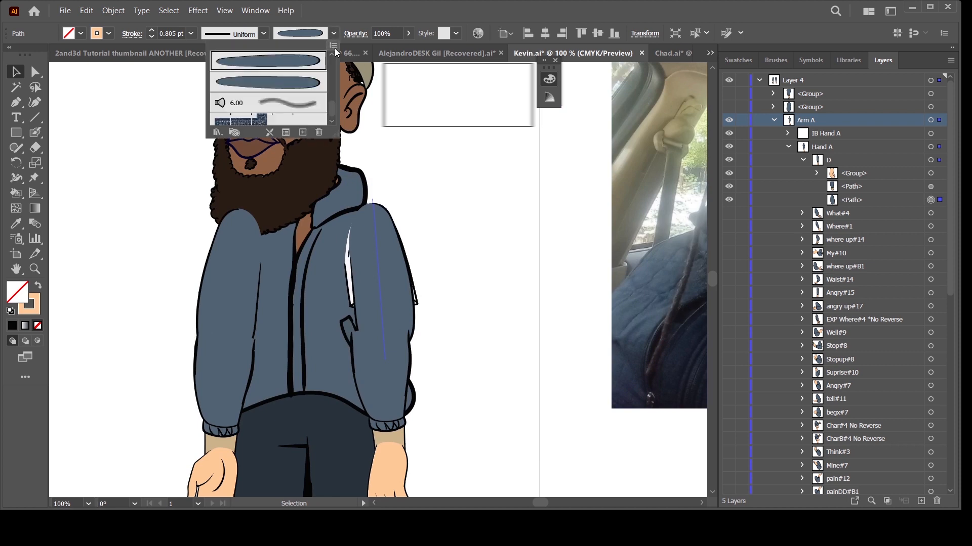
{"action": "left_click", "coordinate": [312, 83]}
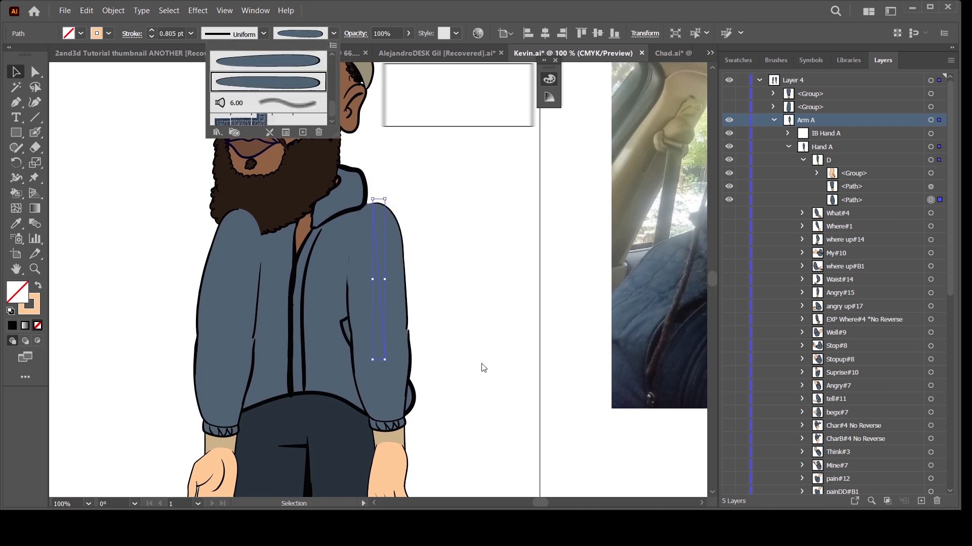
- Examine the outline and elbow joint of Arm A's restyled sleeve up close and against the whole jacket
{"action": "key", "text": "space"}
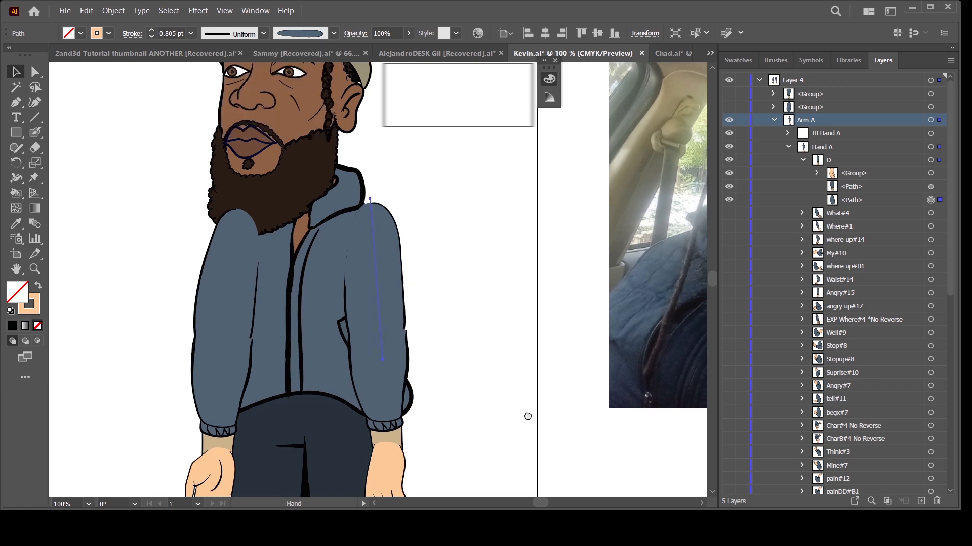
{"action": "mouse_move", "coordinate": [526, 412]}
{"action": "left_mouse_down"}
{"action": "mouse_move", "coordinate": [488, 380]}
{"action": "mouse_move", "coordinate": [490, 351]}
{"action": "mouse_move", "coordinate": [496, 378]}
{"action": "mouse_move", "coordinate": [497, 369]}
{"action": "left_mouse_up"}
{"action": "key", "text": "ctrl+plus"}
{"action": "key", "text": "ctrl+plus"}
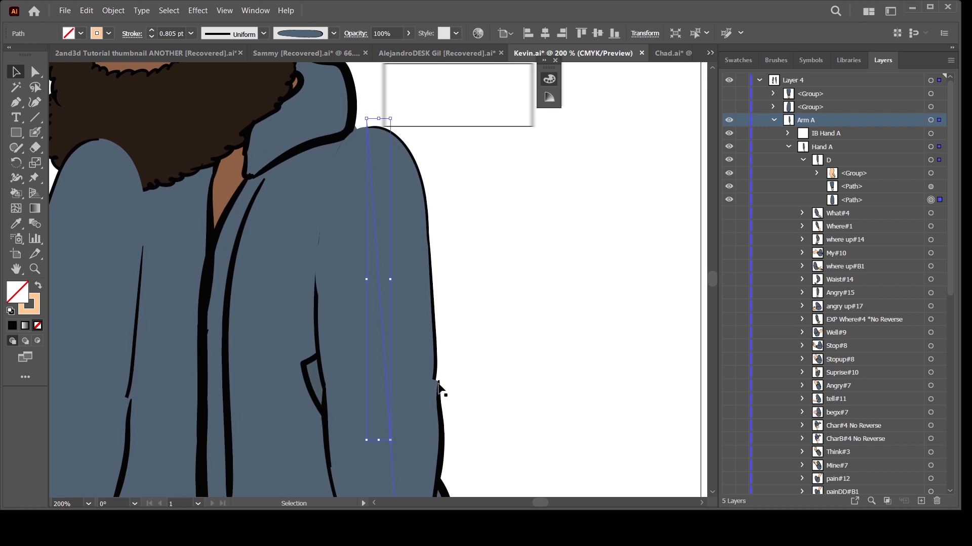
{"action": "key", "text": "ctrl+minus"}
{"action": "key", "text": "ctrl+minus"}
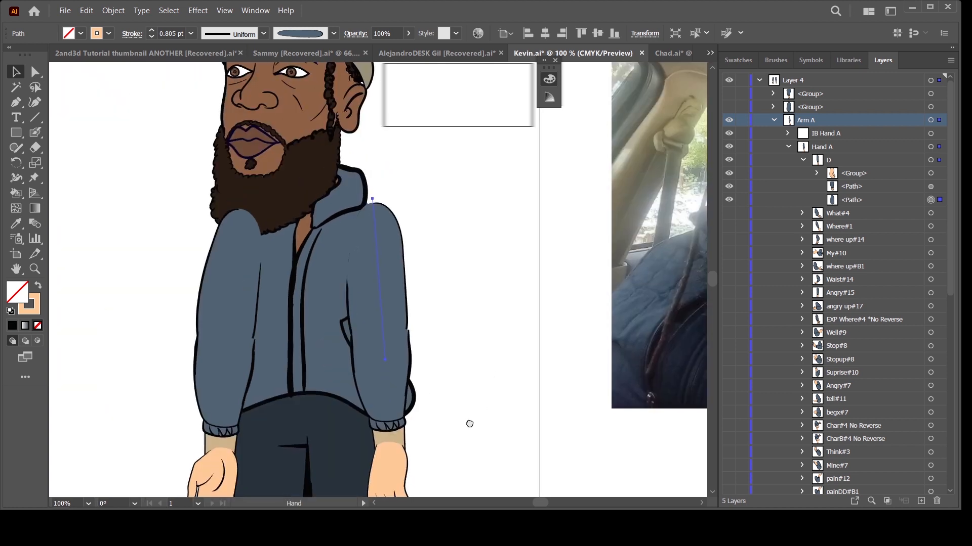
{"action": "left_click_drag", "start_coordinate": [465, 420], "coordinate": [468, 399]}
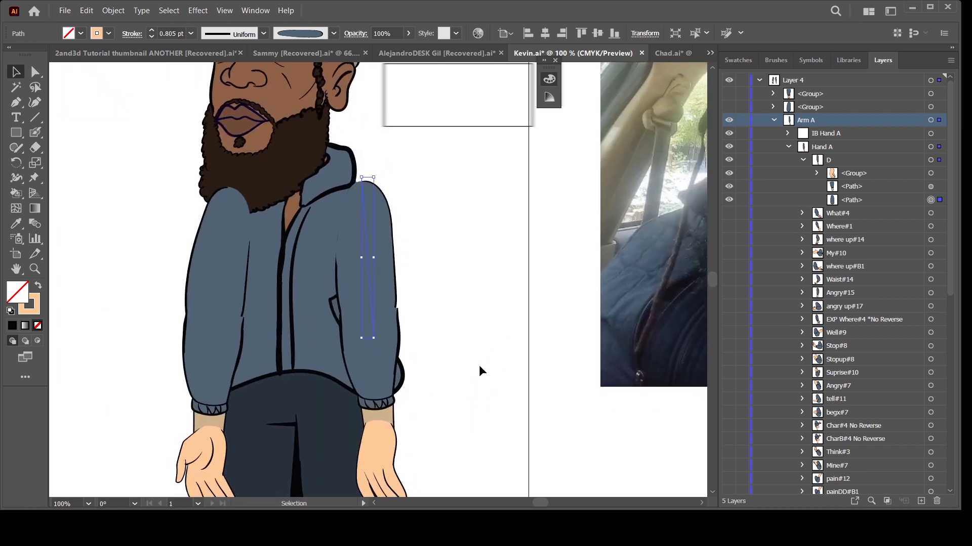
{"action": "left_click_drag", "start_coordinate": [479, 367], "coordinate": [482, 378]}
{"action": "left_click_drag", "start_coordinate": [488, 336], "coordinate": [460, 382]}
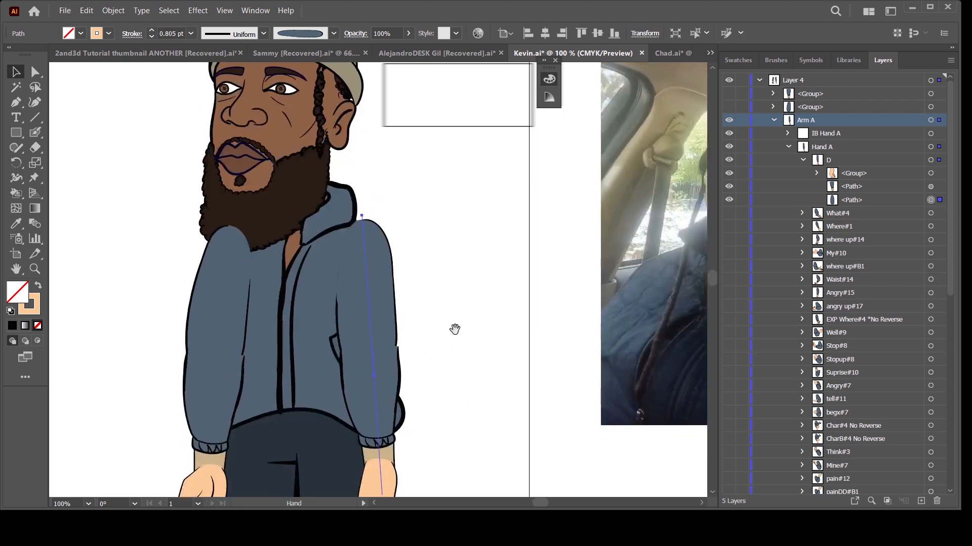
{"action": "left_click_drag", "start_coordinate": [453, 327], "coordinate": [451, 375]}
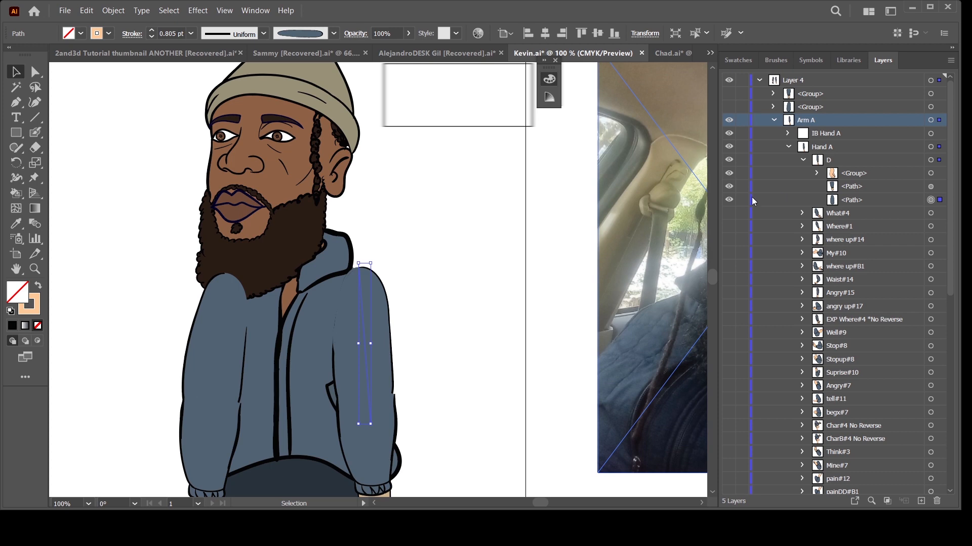
- Isolate Arm A with all its hidden poses shown, and expand the What#4 pose down to its arm paths
{"action": "left_click", "coordinate": [803, 160]}
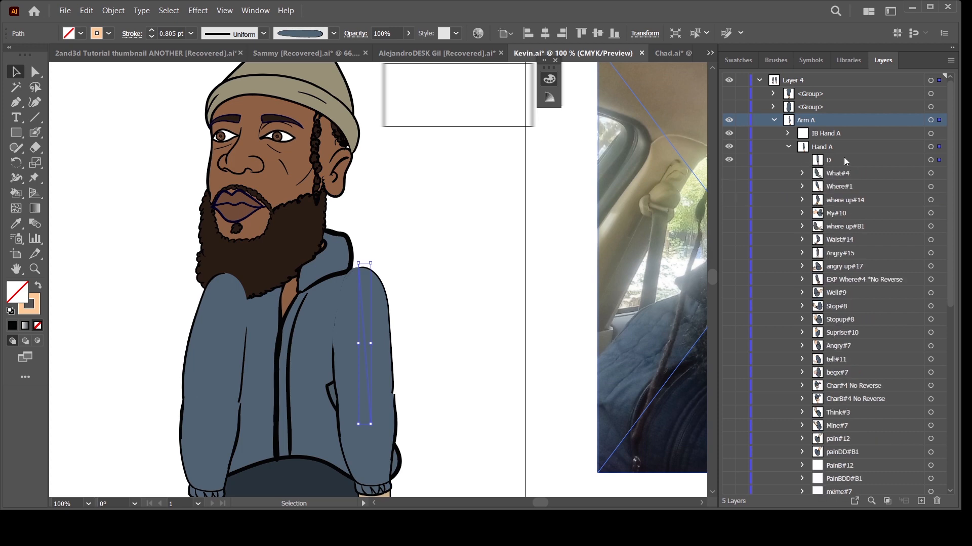
{"action": "left_click", "coordinate": [834, 147]}
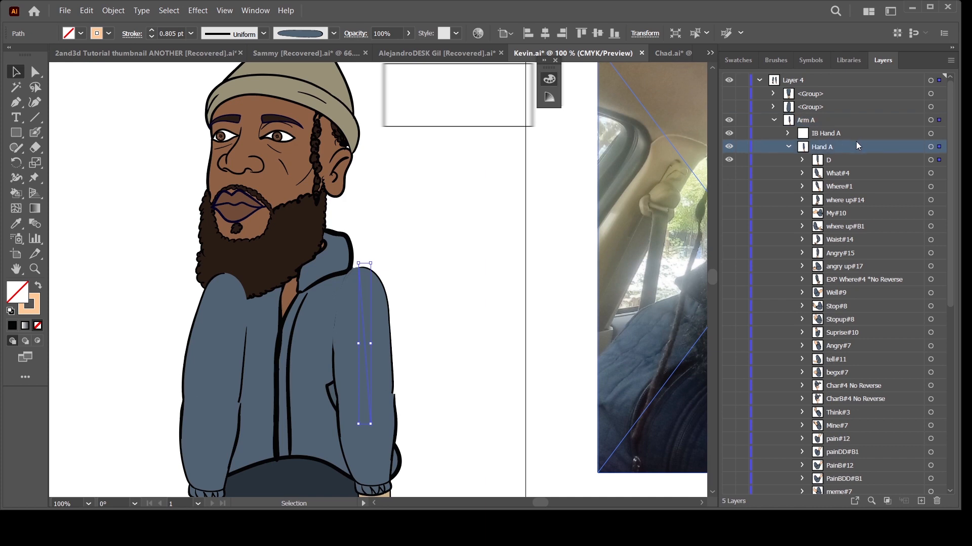
{"action": "left_click", "coordinate": [788, 147]}
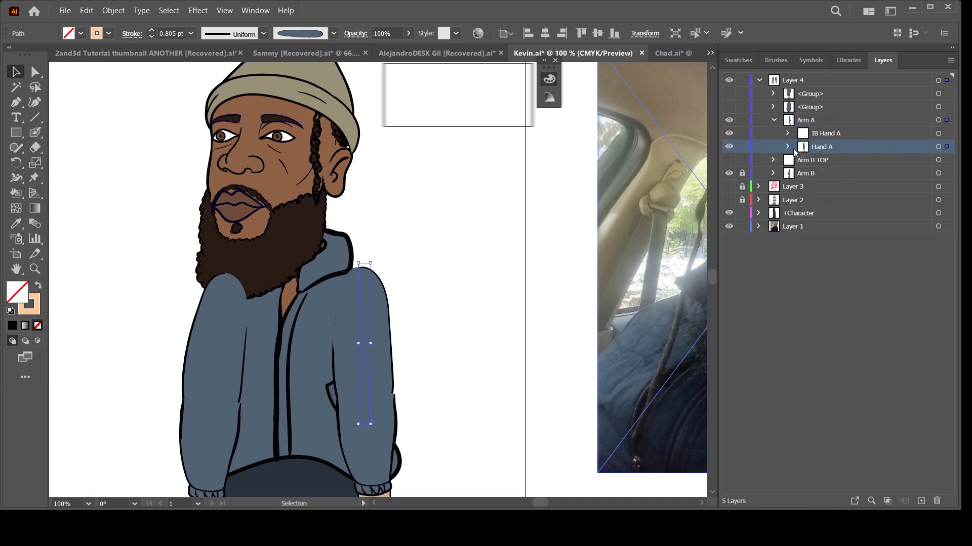
{"action": "left_click", "coordinate": [837, 122]}
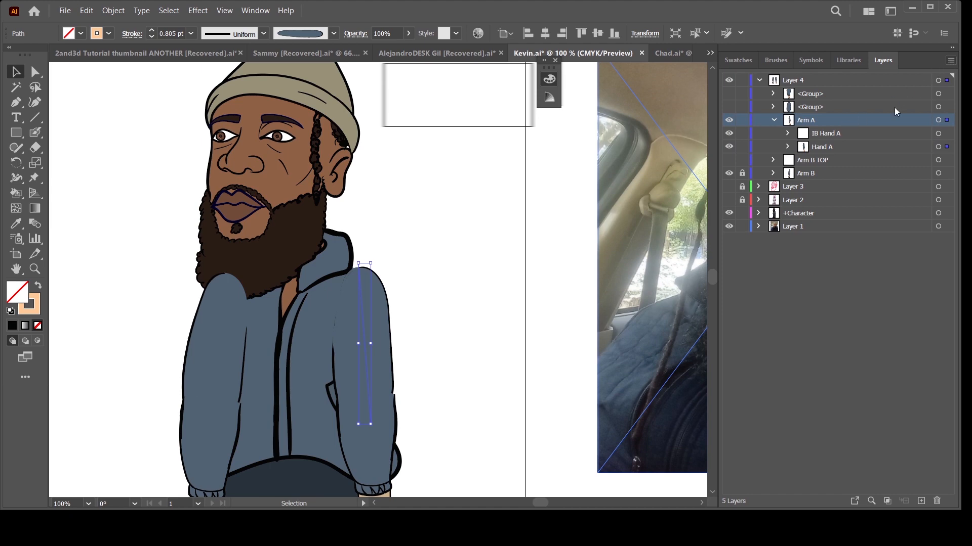
{"action": "left_click", "coordinate": [872, 152]}
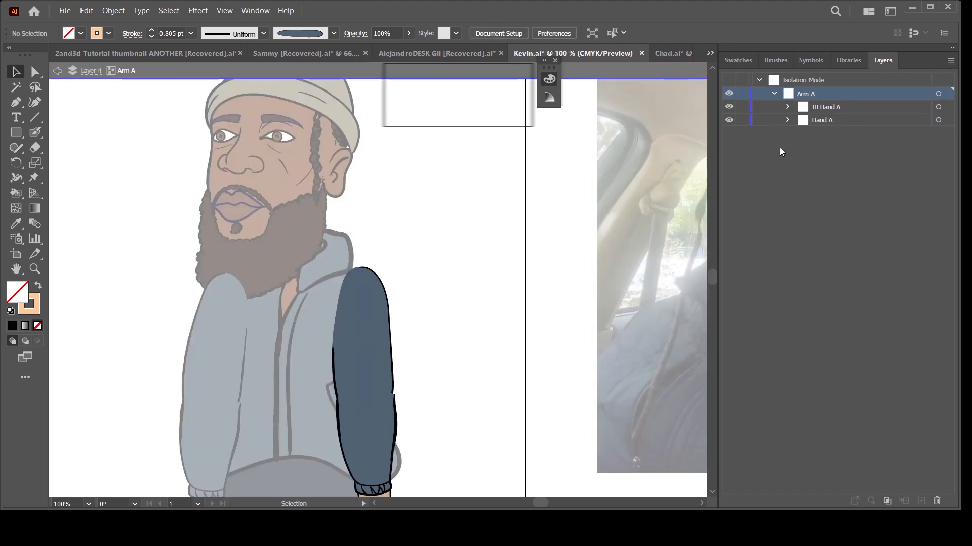
{"action": "left_click", "coordinate": [787, 121]}
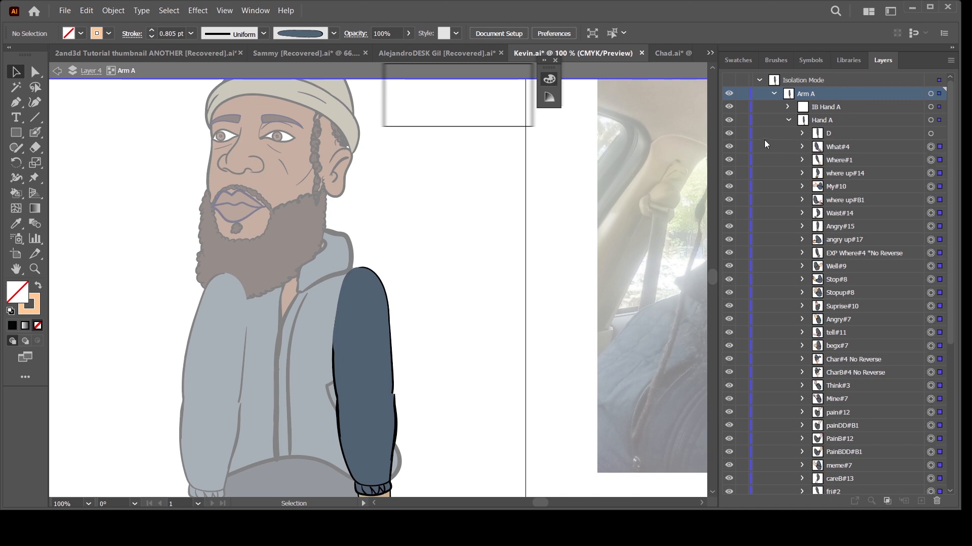
{"action": "left_click", "coordinate": [802, 147]}
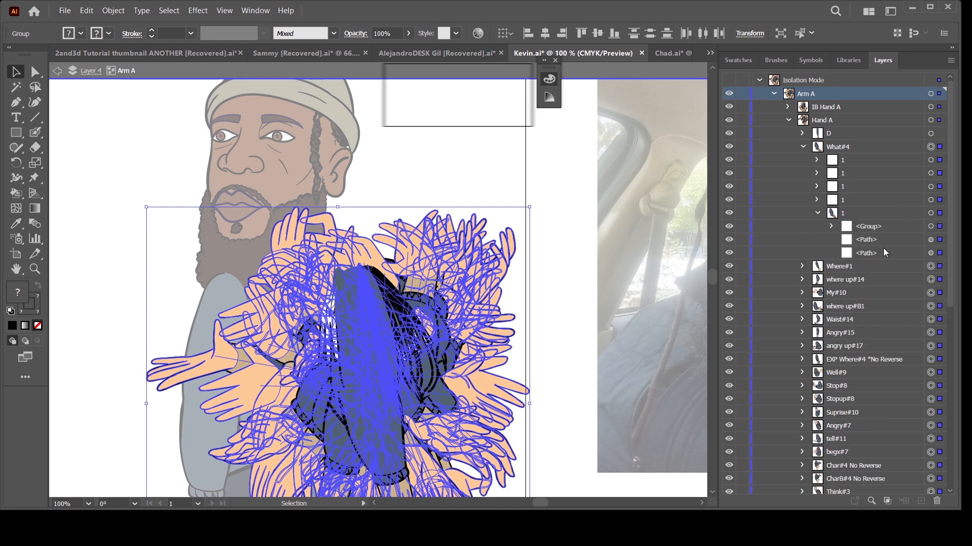
- Select the What#4 upper-sleeve path and every matching path in Arm A, and apply the new upper-sleeve art brush to them
{"action": "left_click", "coordinate": [931, 252]}
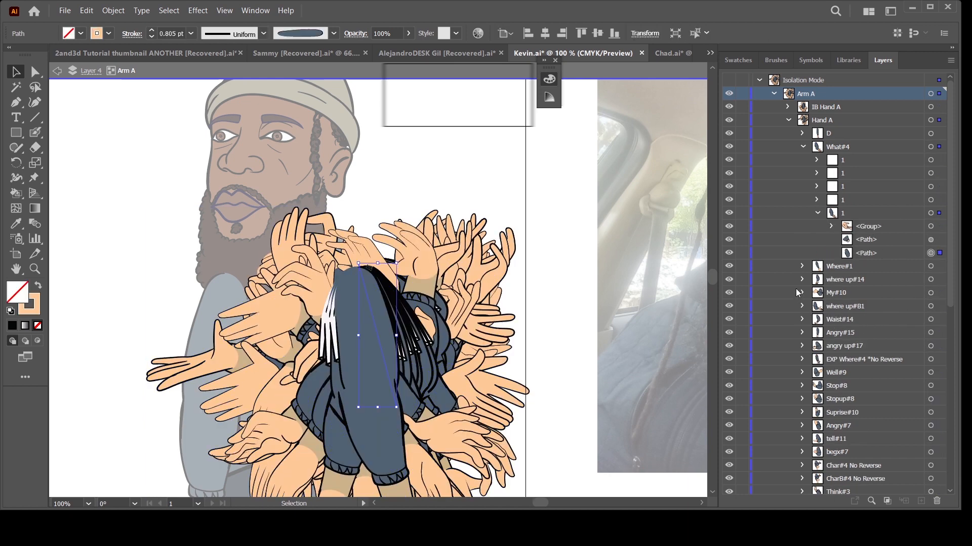
{"action": "left_click", "coordinate": [333, 34]}
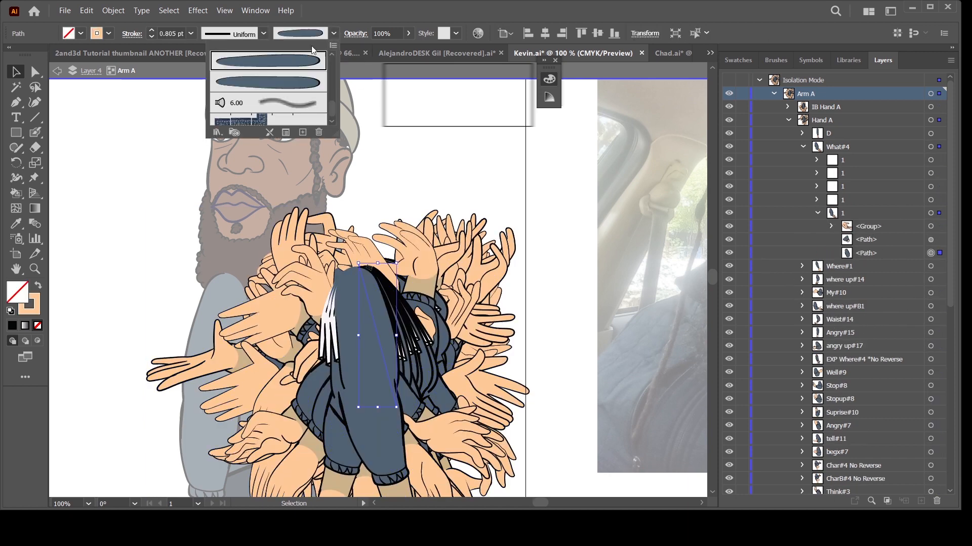
{"action": "left_click", "coordinate": [172, 9]}
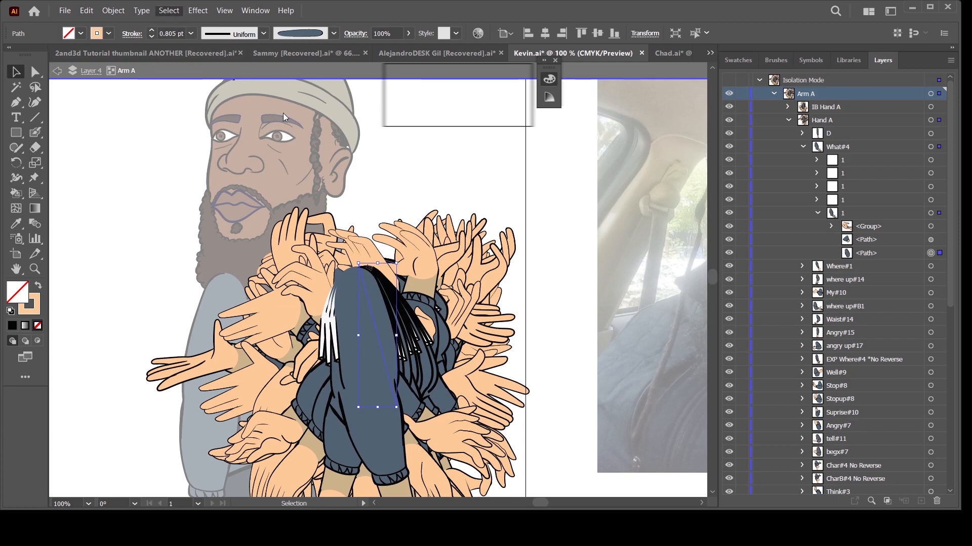
{"action": "left_click", "coordinate": [334, 34]}
{"action": "left_click", "coordinate": [311, 85]}
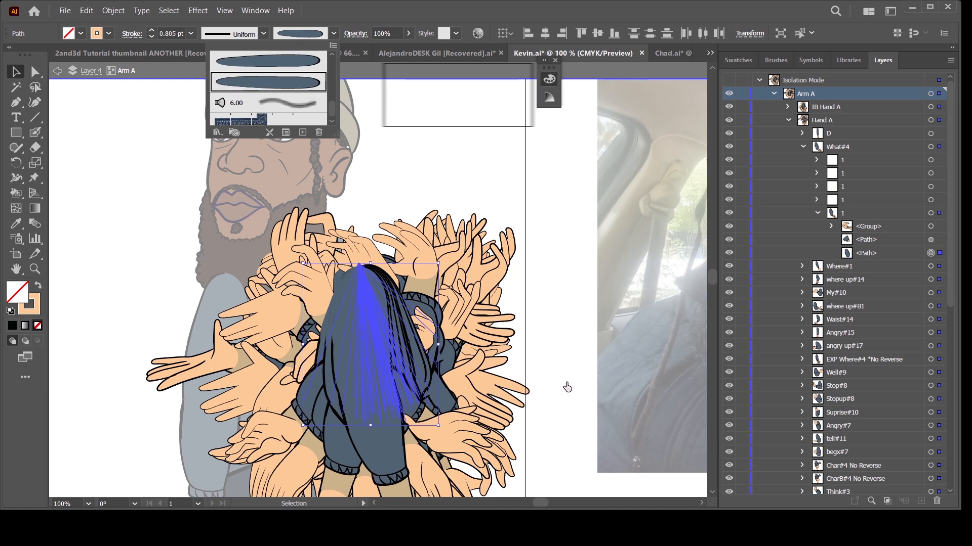
{"action": "left_click", "coordinate": [565, 384]}
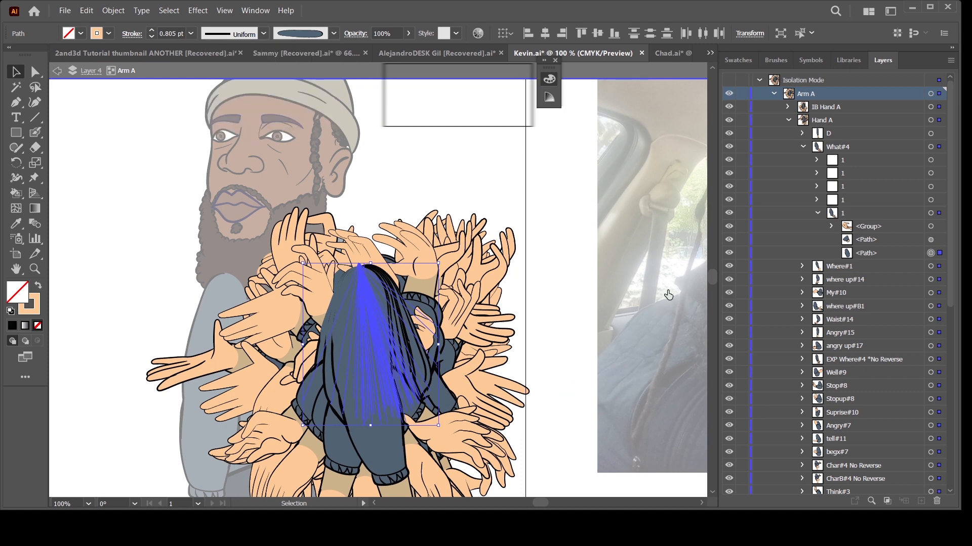
- Hide all Hand A poses except D and all IB Hand A poses except 1
{"action": "left_click", "coordinate": [817, 213]}
{"action": "left_click", "coordinate": [803, 147]}
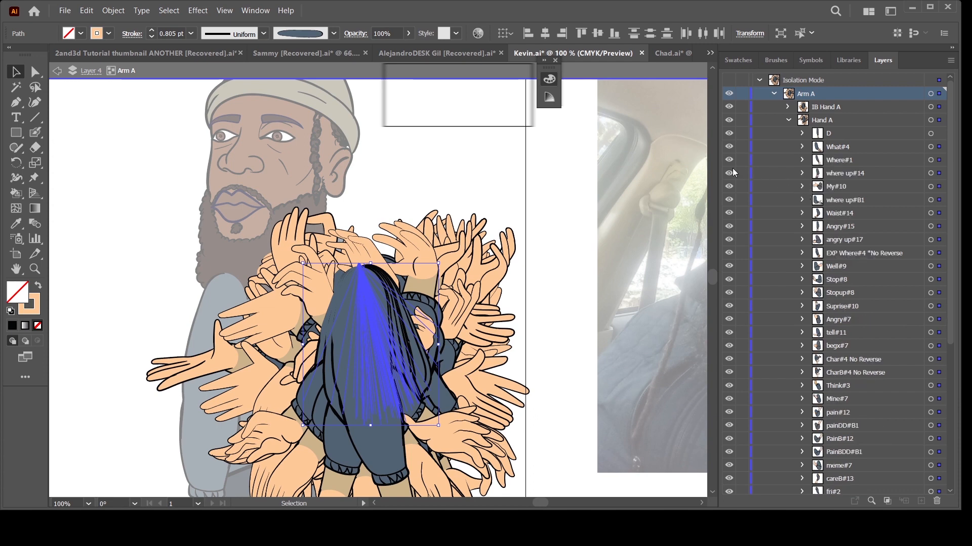
{"action": "left_click_drag", "start_coordinate": [730, 160], "coordinate": [734, 502]}
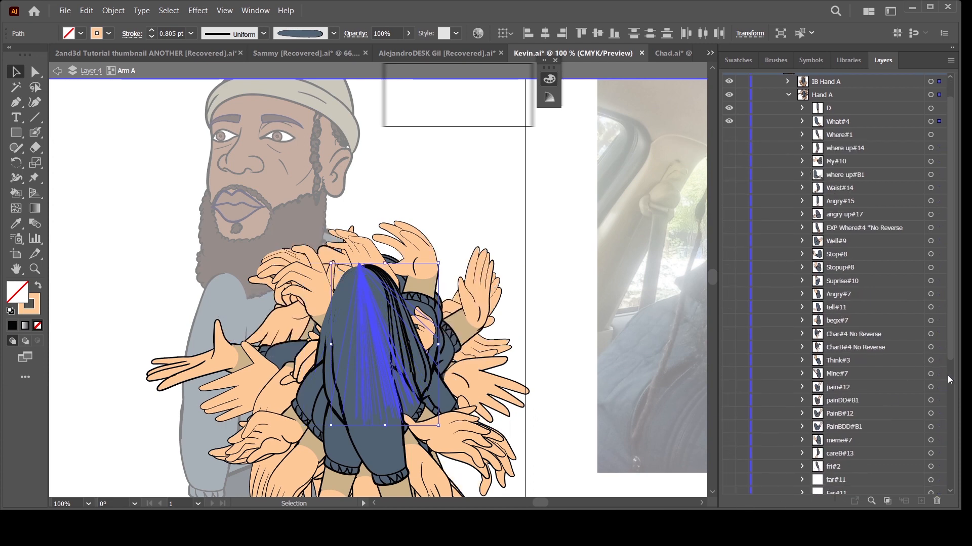
{"action": "scroll", "coordinate": [949, 380], "scroll_direction": "down", "scroll_amount": 5}
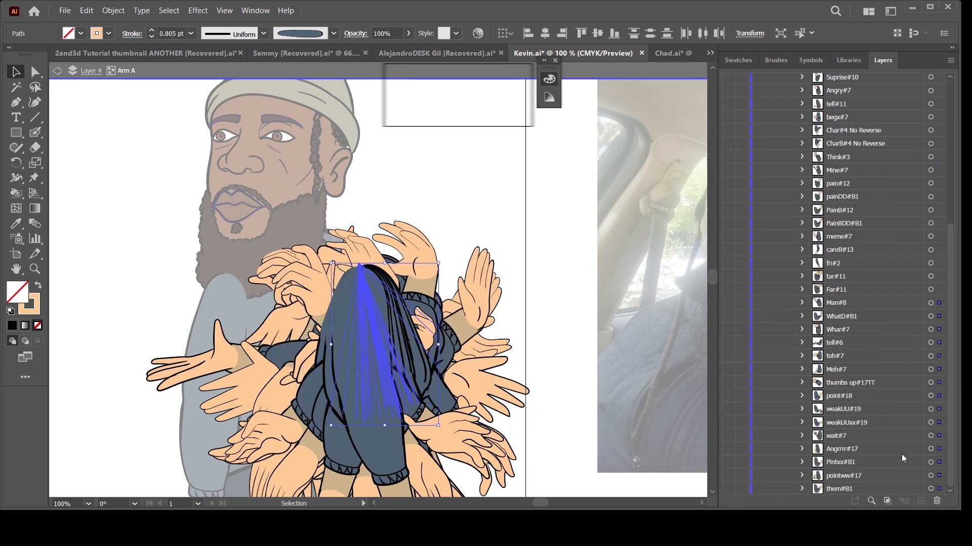
{"action": "left_click_drag", "start_coordinate": [951, 445], "coordinate": [947, 157]}
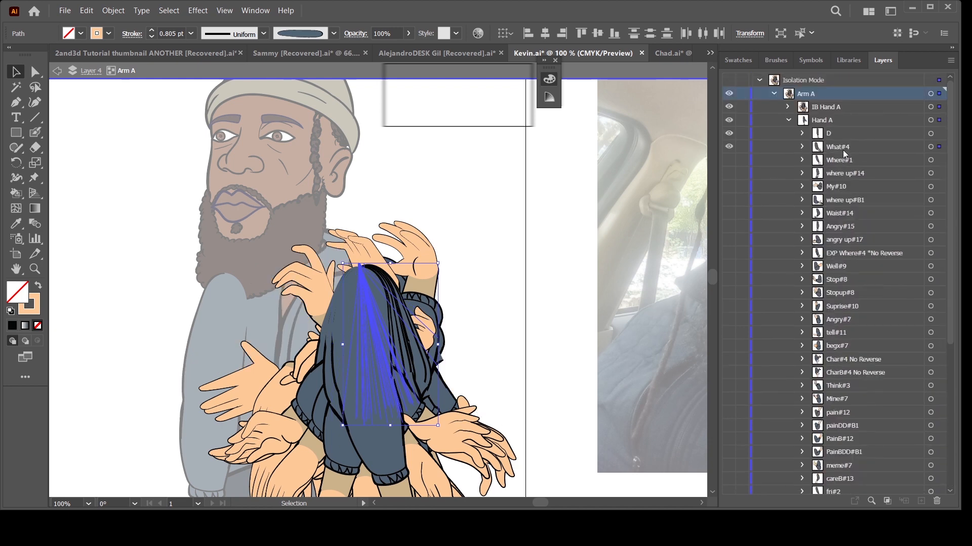
{"action": "left_click", "coordinate": [788, 120]}
{"action": "left_click", "coordinate": [788, 107]}
{"action": "left_click_drag", "start_coordinate": [727, 147], "coordinate": [731, 413]}
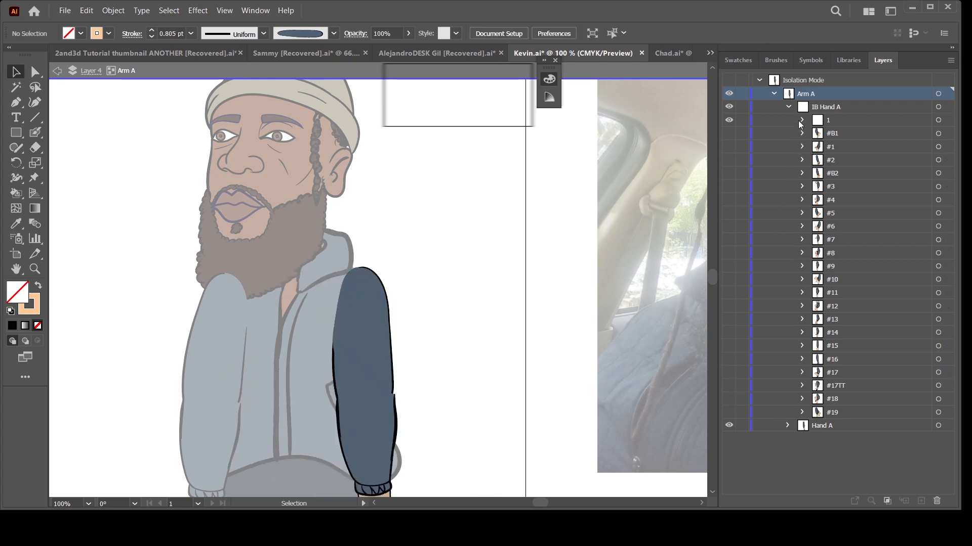
- Exit Arm A's isolation mode and collapse the Arm A sublayer
{"action": "left_click", "coordinate": [788, 107]}
{"action": "key", "text": "ctrl+minus"}
{"action": "key", "text": "ctrl+minus"}
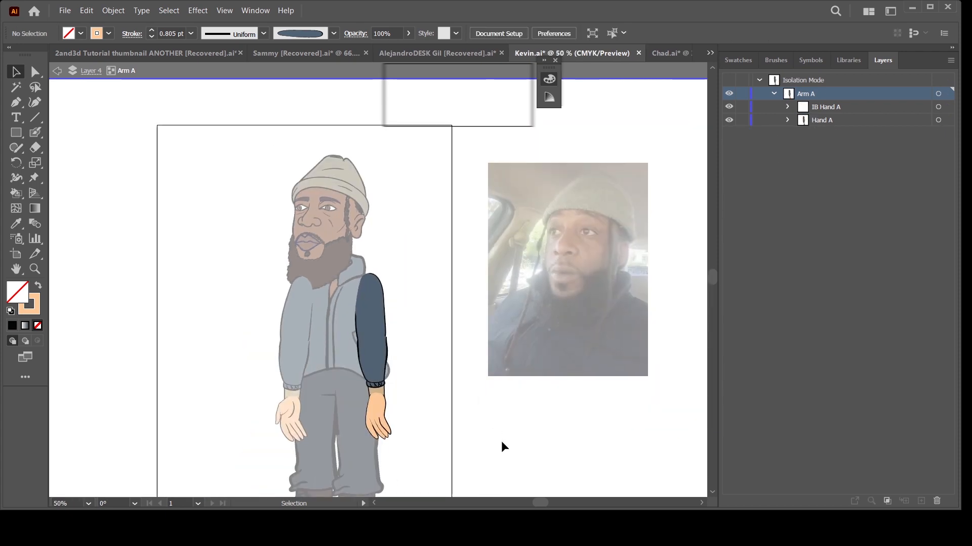
{"action": "key", "text": "ctrl+equal"}
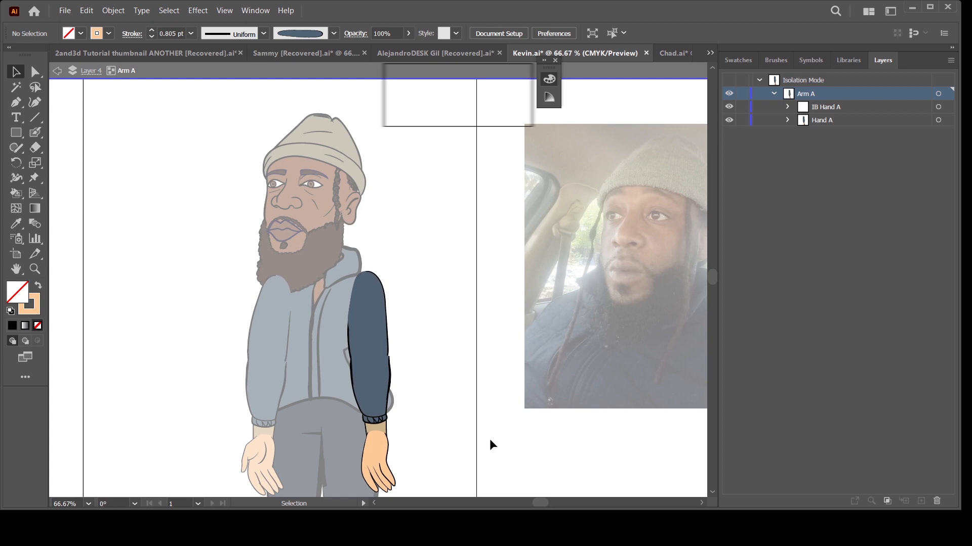
{"action": "double_click", "coordinate": [492, 438]}
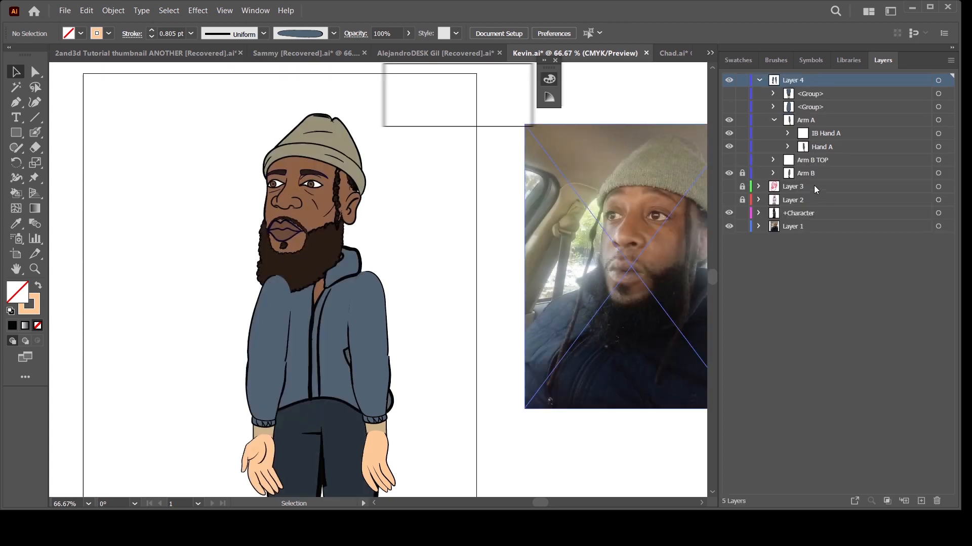
{"action": "left_click", "coordinate": [773, 120]}
{"action": "left_click", "coordinate": [820, 133]}
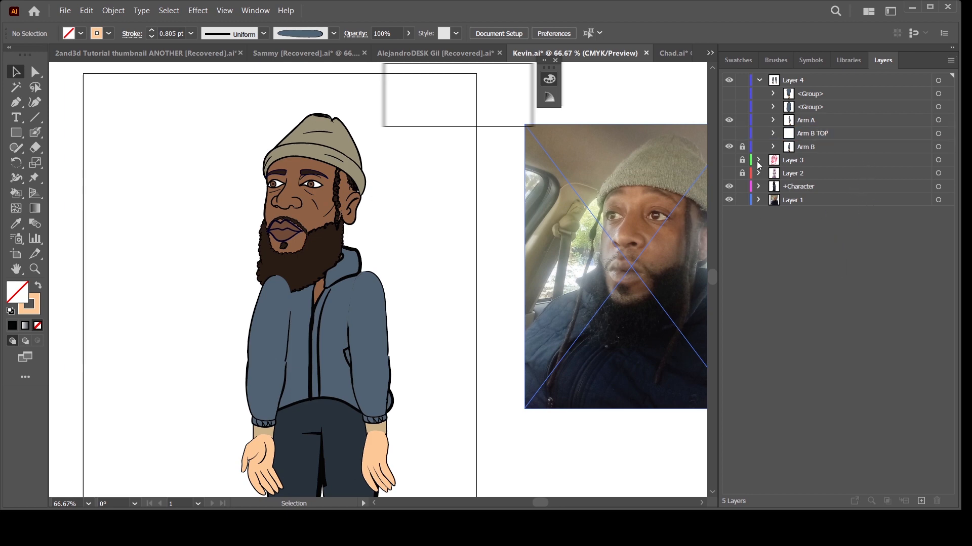
- Reveal and isolate Arm B TOP with all its poses shown, and expand Hand B's What#4 pose down to its arm paths
{"action": "left_click", "coordinate": [728, 133]}
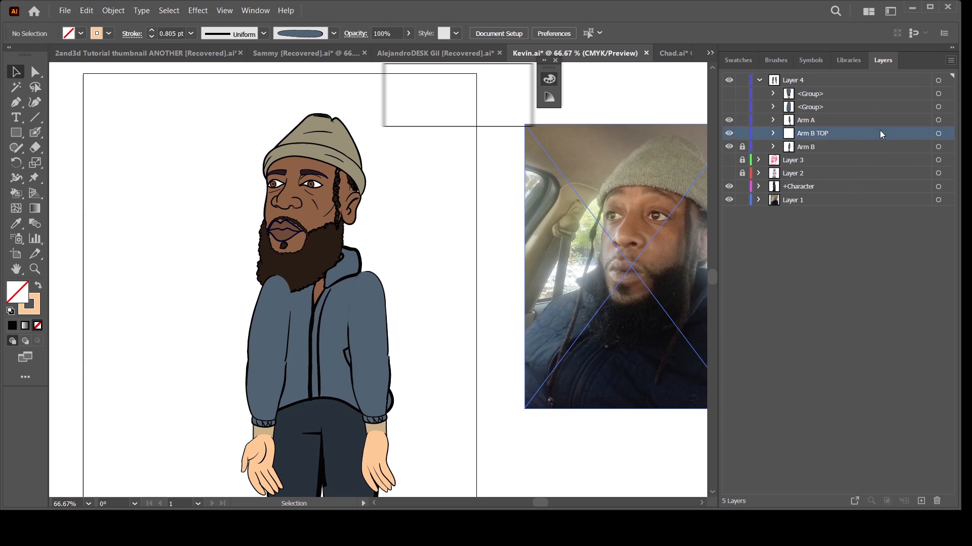
{"action": "left_click", "coordinate": [867, 153]}
{"action": "left_click", "coordinate": [774, 94]}
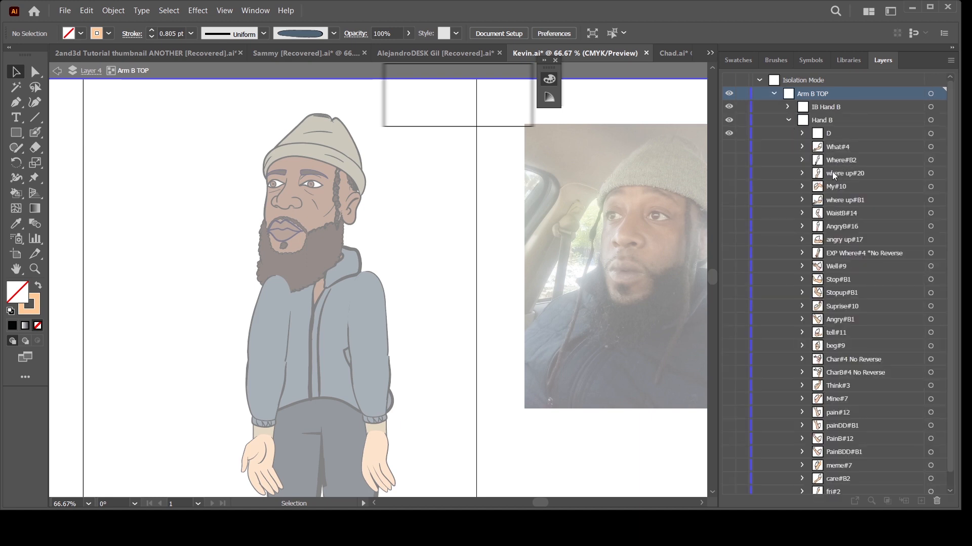
{"action": "key", "text": "ctrl+a"}
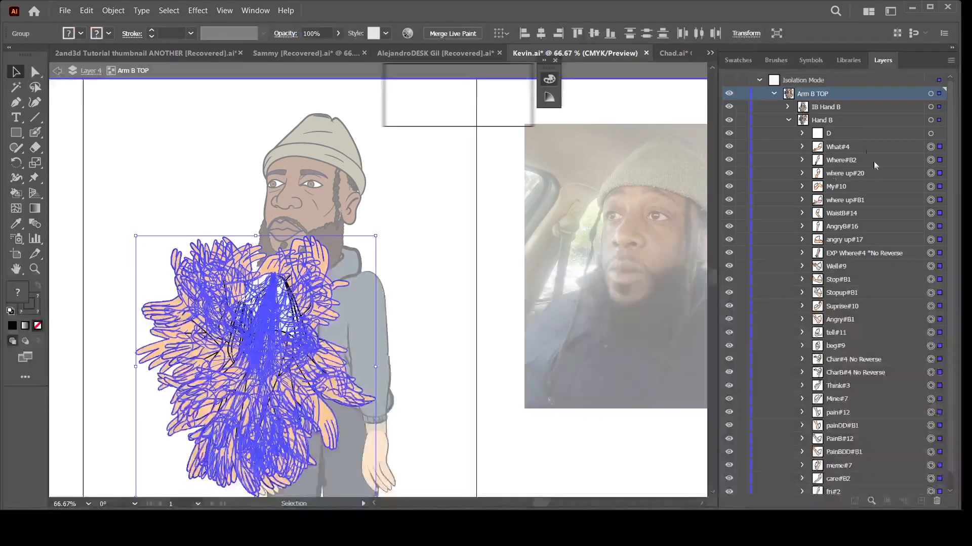
{"action": "left_click", "coordinate": [802, 147]}
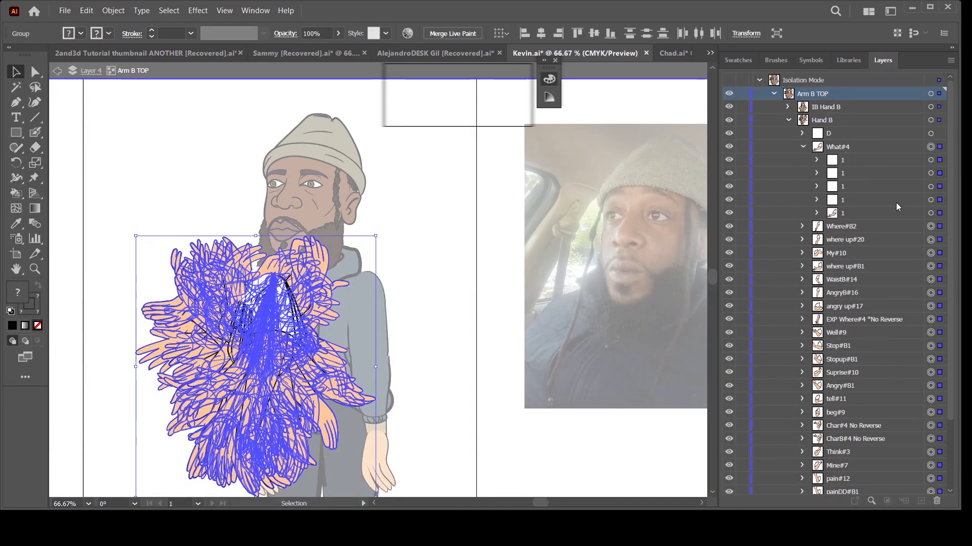
{"action": "left_click", "coordinate": [817, 213]}
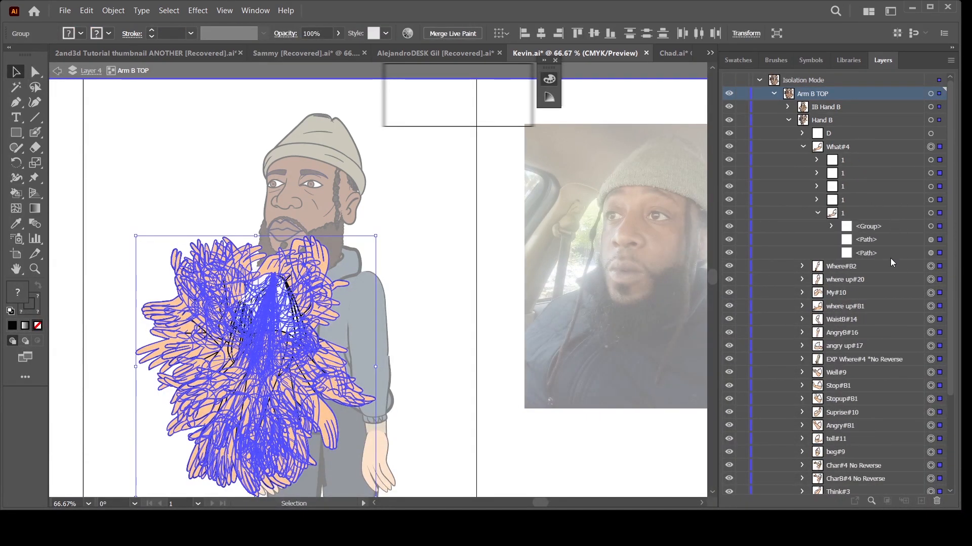
- Select the What#4 upper-arm path and every matching path in Arm B TOP, and apply the blue upper-sleeve art brush to them
{"action": "left_click", "coordinate": [930, 253]}
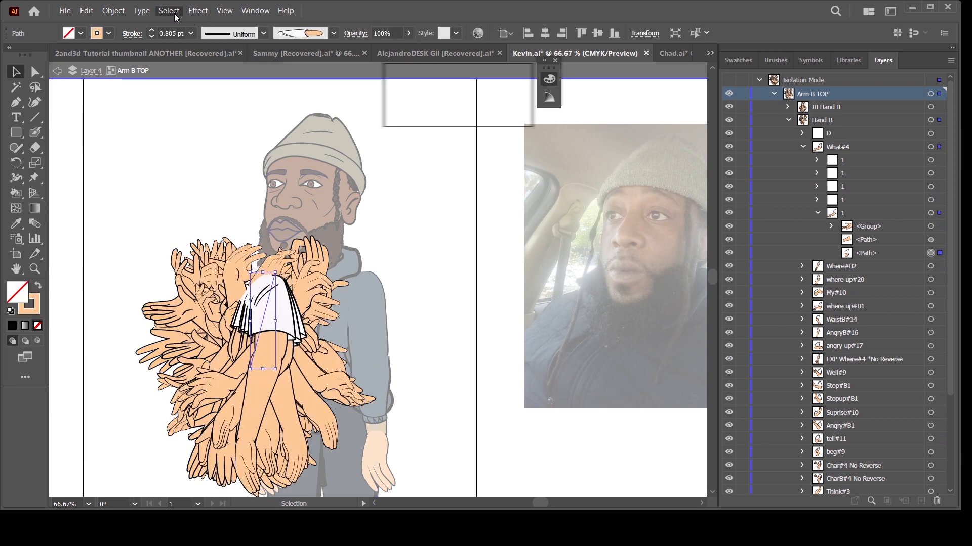
{"action": "left_click", "coordinate": [174, 13]}
{"action": "left_click", "coordinate": [410, 128]}
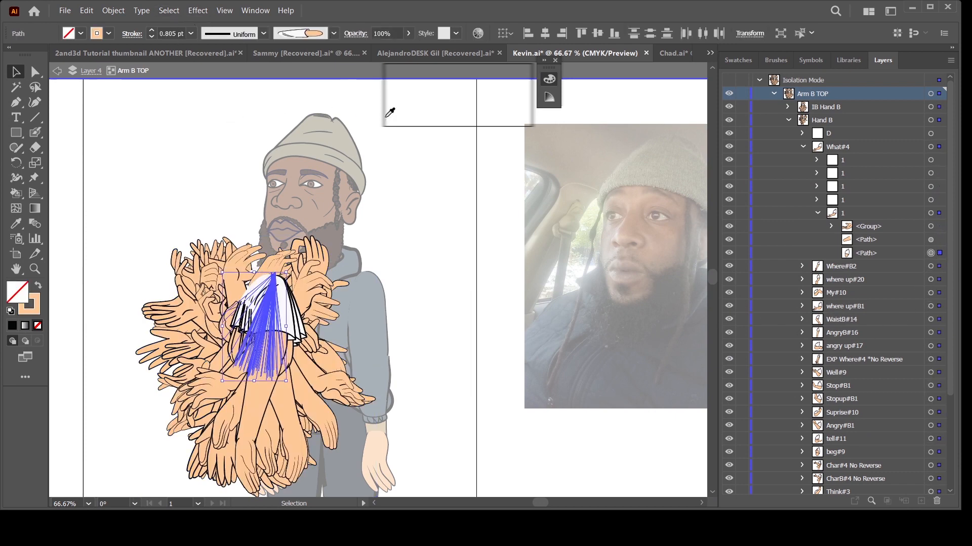
{"action": "left_click", "coordinate": [334, 33]}
{"action": "scroll", "coordinate": [332, 105], "scroll_direction": "down", "scroll_amount": 5}
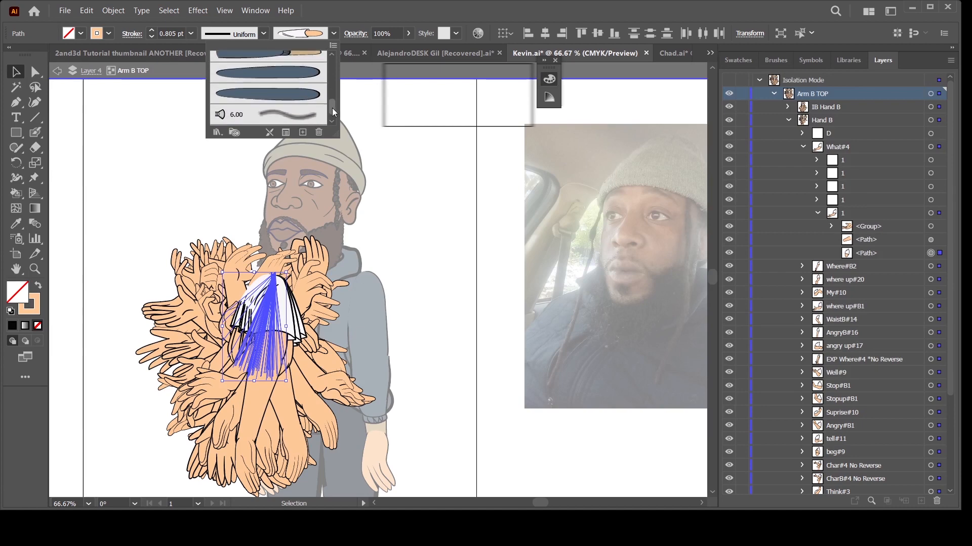
{"action": "left_click_drag", "start_coordinate": [333, 107], "coordinate": [333, 98]}
{"action": "left_click", "coordinate": [293, 82]}
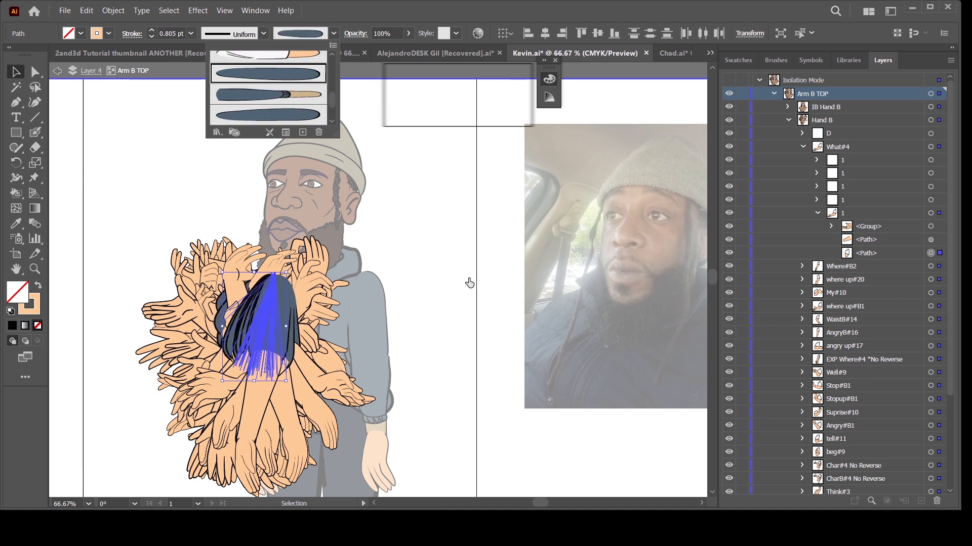
{"action": "left_click", "coordinate": [456, 309]}
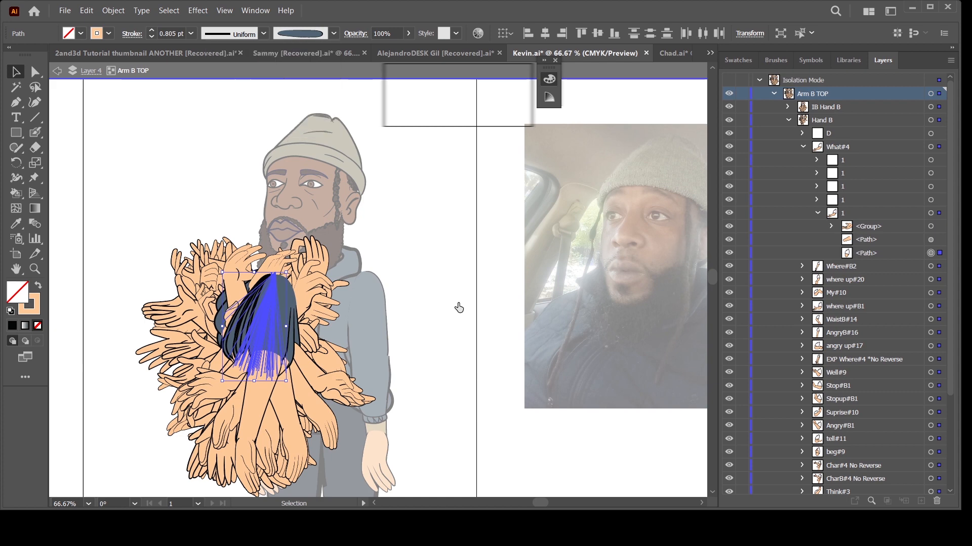
- Select the What#4 forearm path and every matching path in Arm B TOP, and apply the blue cuffed forearm-sleeve art brush to them
{"action": "left_click", "coordinate": [930, 239]}
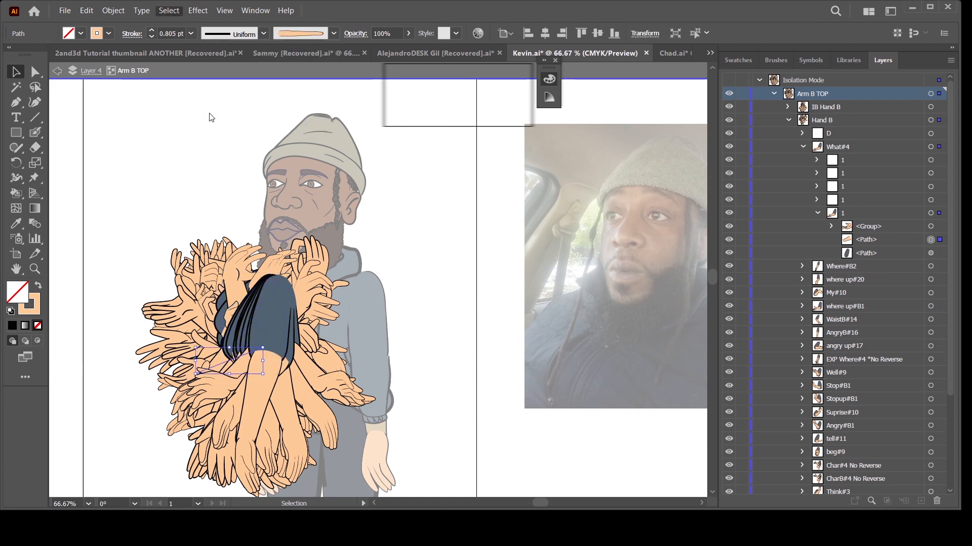
{"action": "key", "text": "ctrl+a"}
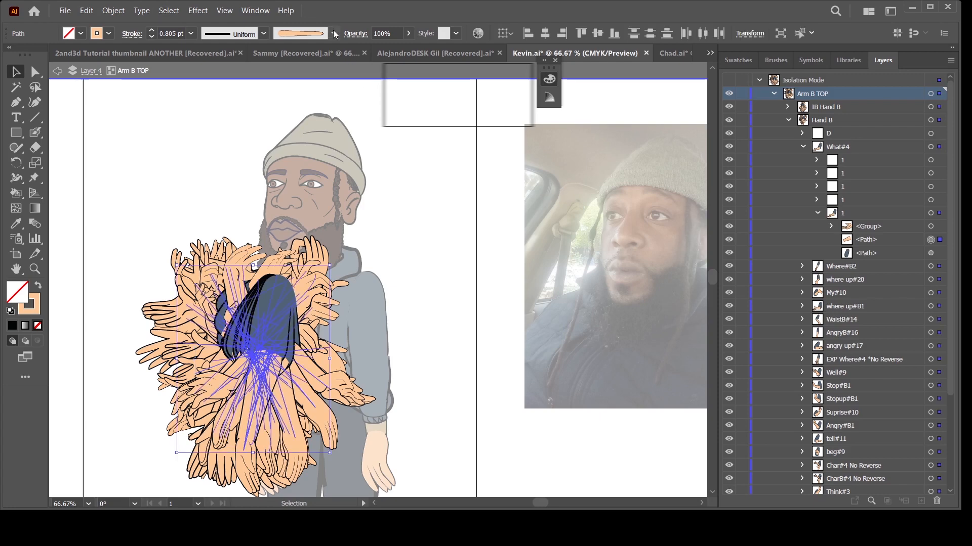
{"action": "left_click", "coordinate": [334, 33]}
{"action": "left_click_drag", "start_coordinate": [332, 89], "coordinate": [332, 100]}
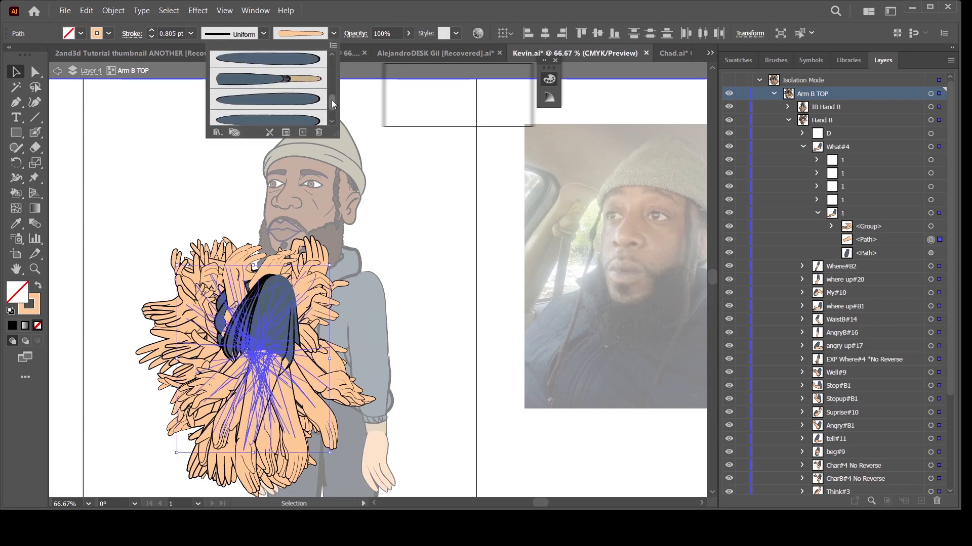
{"action": "left_click", "coordinate": [268, 79]}
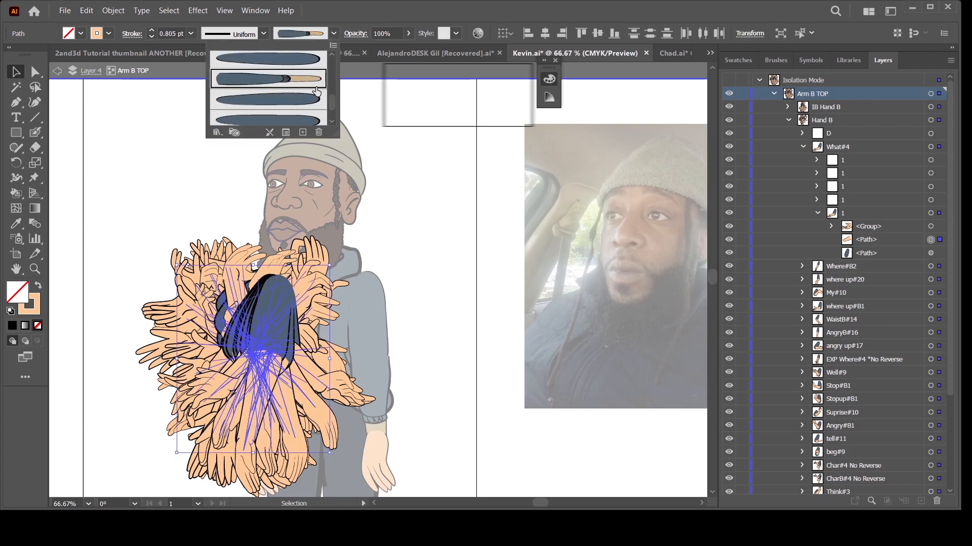
{"action": "left_click", "coordinate": [440, 360]}
- Collapse What#4, hide all Hand B poses of Arm B TOP except D, and collapse Hand B
{"action": "left_click", "coordinate": [817, 213]}
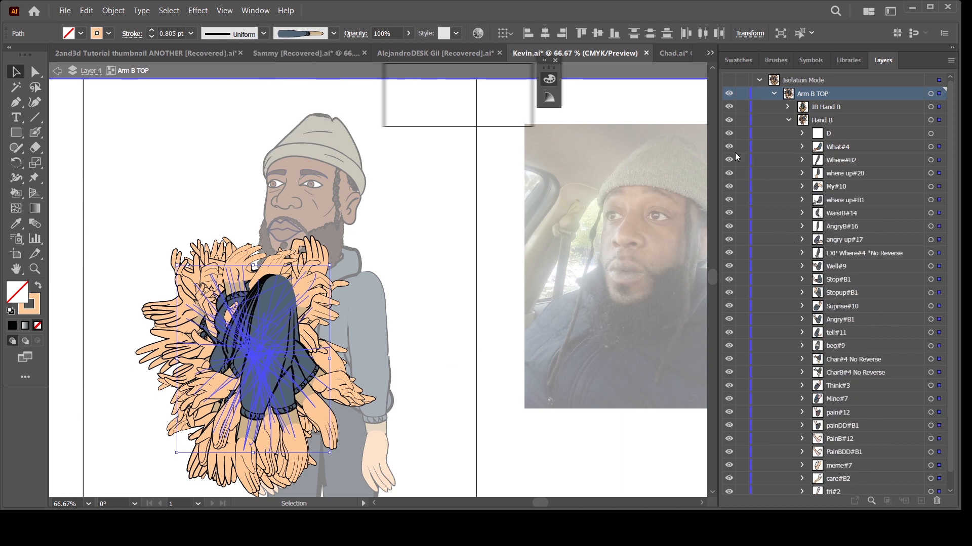
{"action": "left_click_drag", "start_coordinate": [729, 147], "coordinate": [734, 494]}
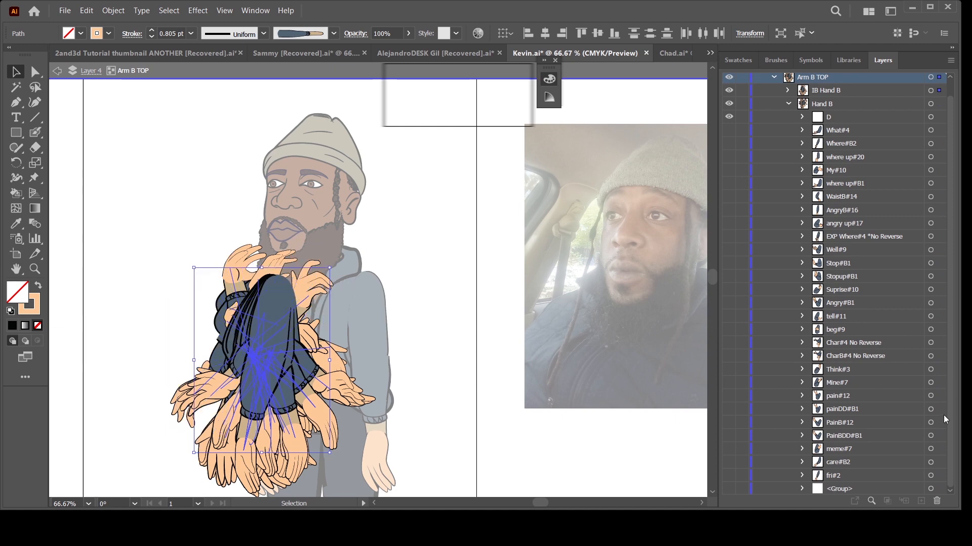
{"action": "left_click_drag", "start_coordinate": [951, 444], "coordinate": [919, 280]}
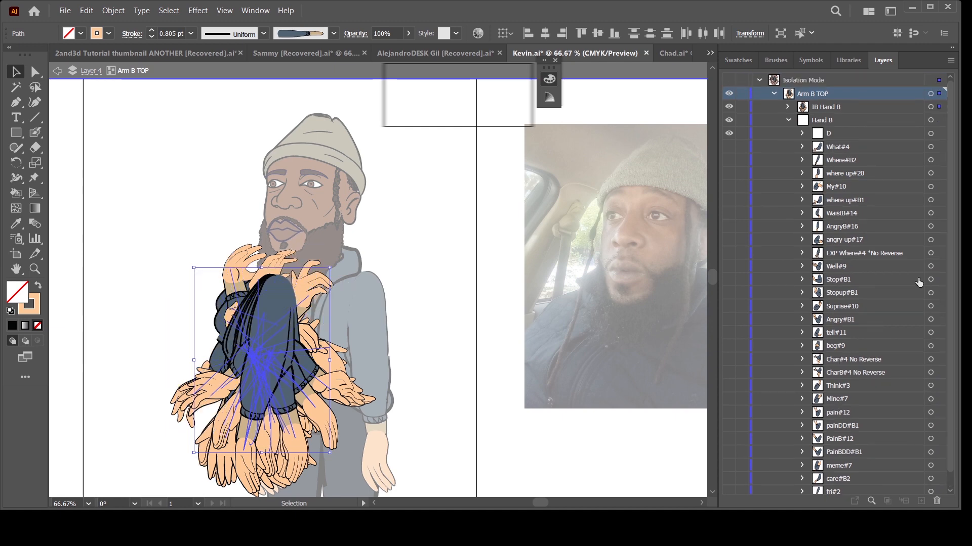
{"action": "left_click", "coordinate": [786, 121]}
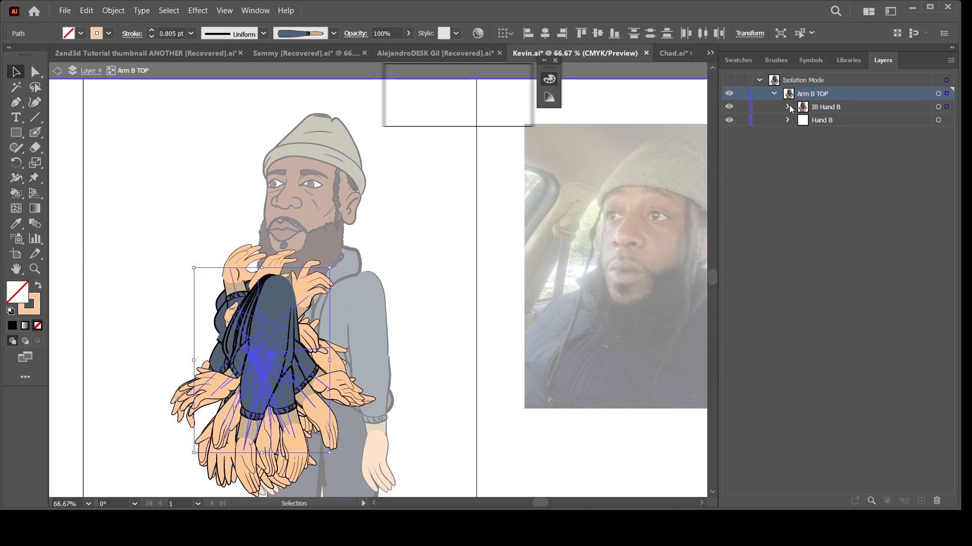
- Hide all IB Hand B poses of Arm B TOP except 1, from #B1 through #20, and collapse IB Hand B
{"action": "left_click", "coordinate": [787, 107]}
{"action": "left_click_drag", "start_coordinate": [728, 135], "coordinate": [741, 412]}
{"action": "left_click", "coordinate": [730, 426]}
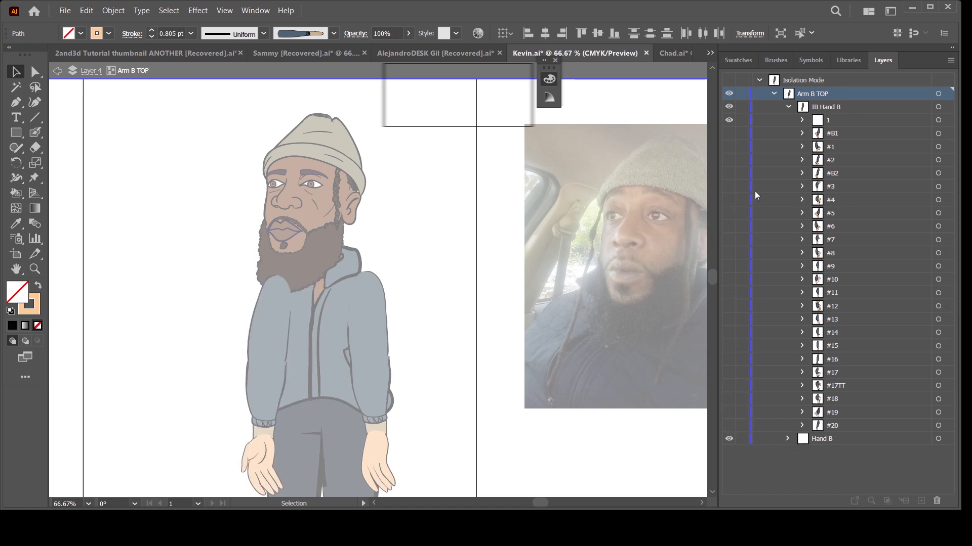
{"action": "left_click", "coordinate": [788, 107]}
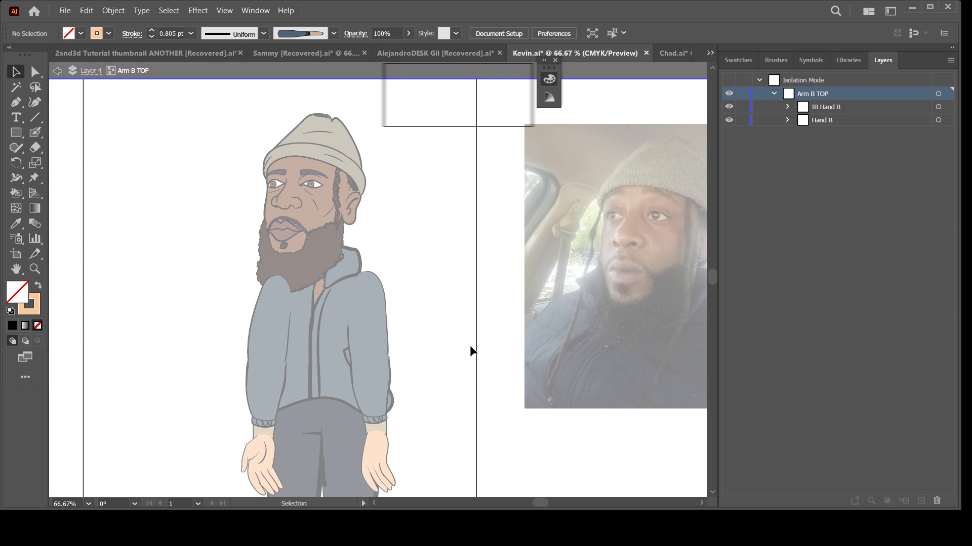
- Exit Arm B TOP's isolation mode and collapse the Arm B TOP sublayer
{"action": "key", "text": "ctrl+minus"}
{"action": "key", "text": "ctrl+equal"}
{"action": "left_click_drag", "start_coordinate": [469, 418], "coordinate": [481, 359]}
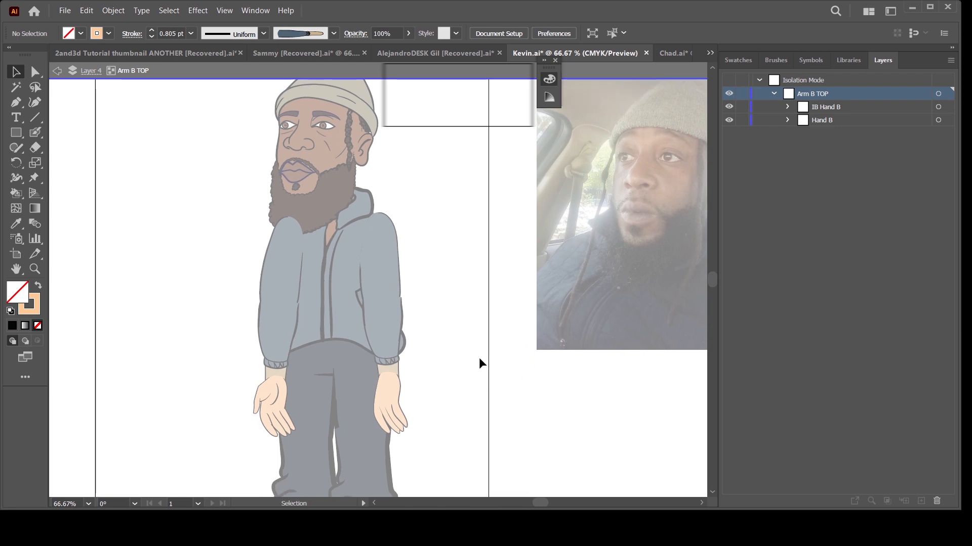
{"action": "double_click", "coordinate": [476, 359]}
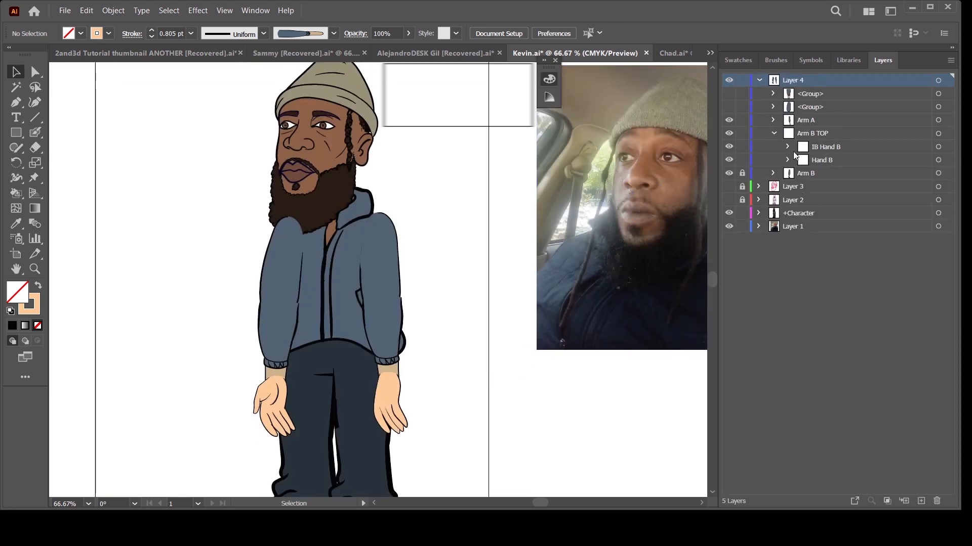
{"action": "key", "text": "ctrl+z"}
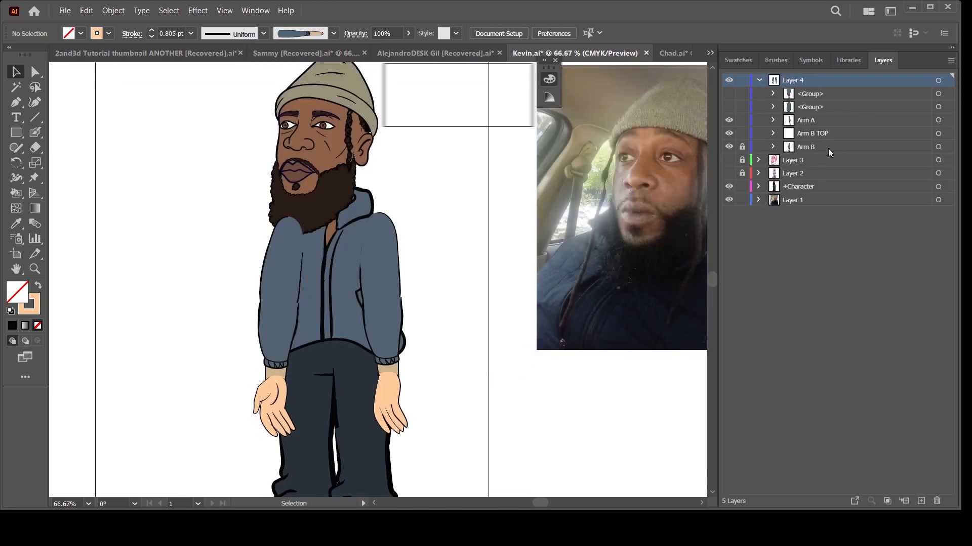
- Expand the +Character layer and move Arm B from Layer 4 into +Right, directly beneath Body
{"action": "left_click", "coordinate": [759, 187]}
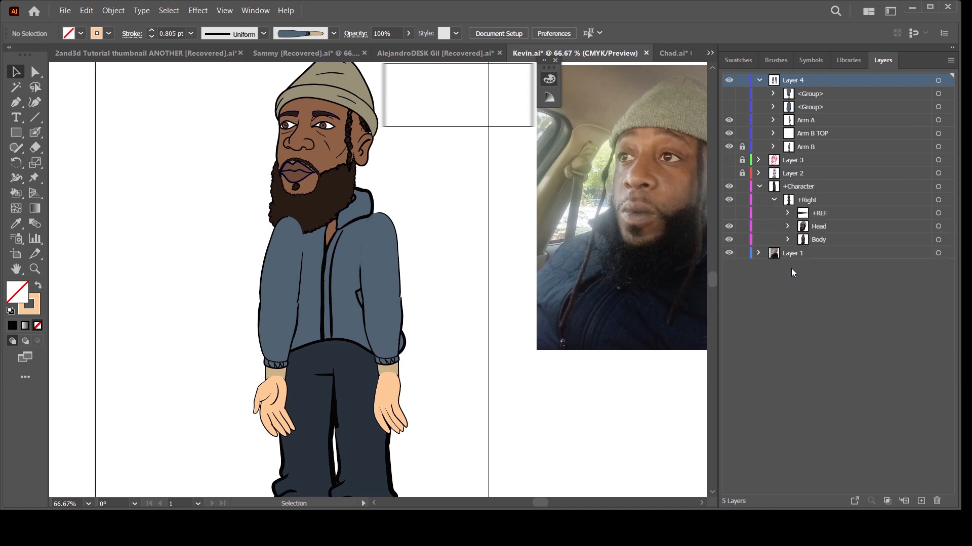
{"action": "left_click", "coordinate": [810, 200]}
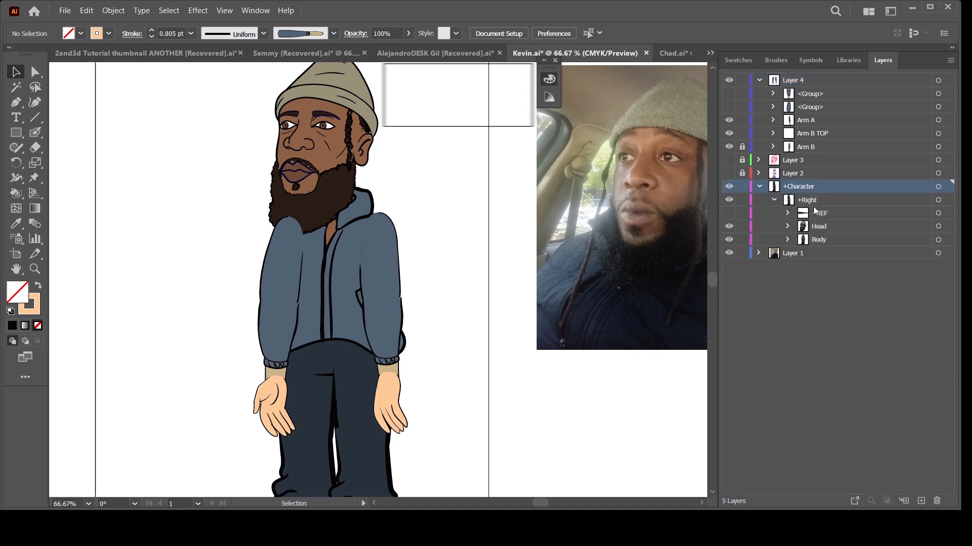
{"action": "left_click", "coordinate": [822, 238]}
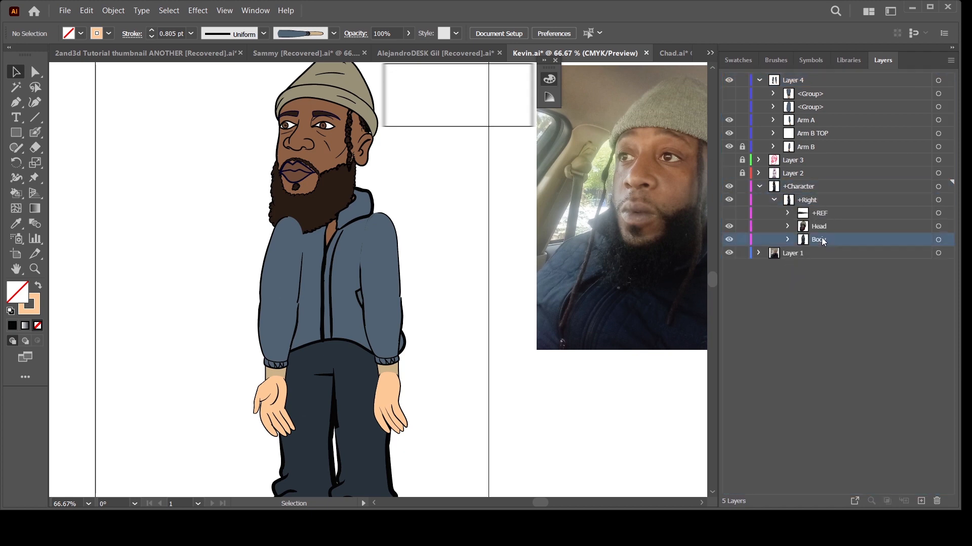
{"action": "left_click", "coordinate": [818, 148]}
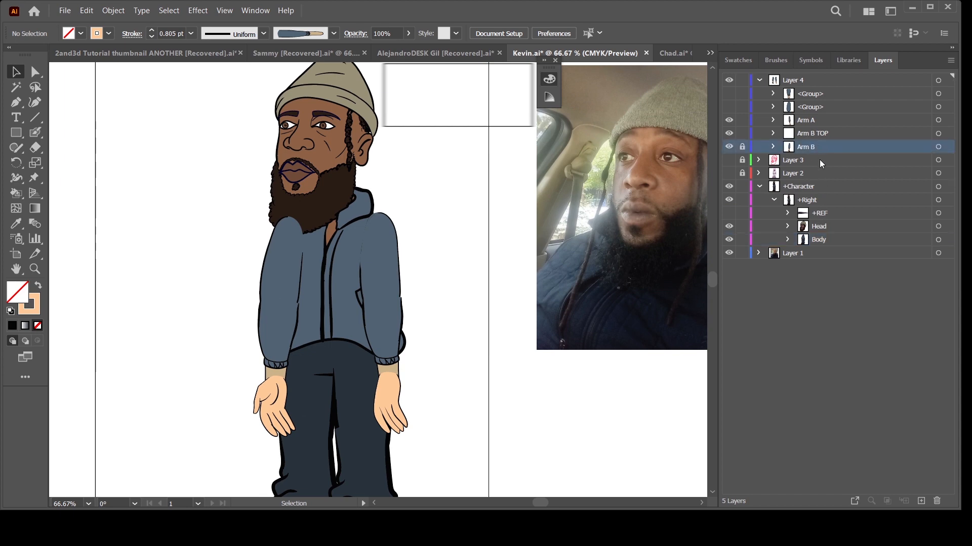
{"action": "left_click_drag", "start_coordinate": [809, 147], "coordinate": [832, 247]}
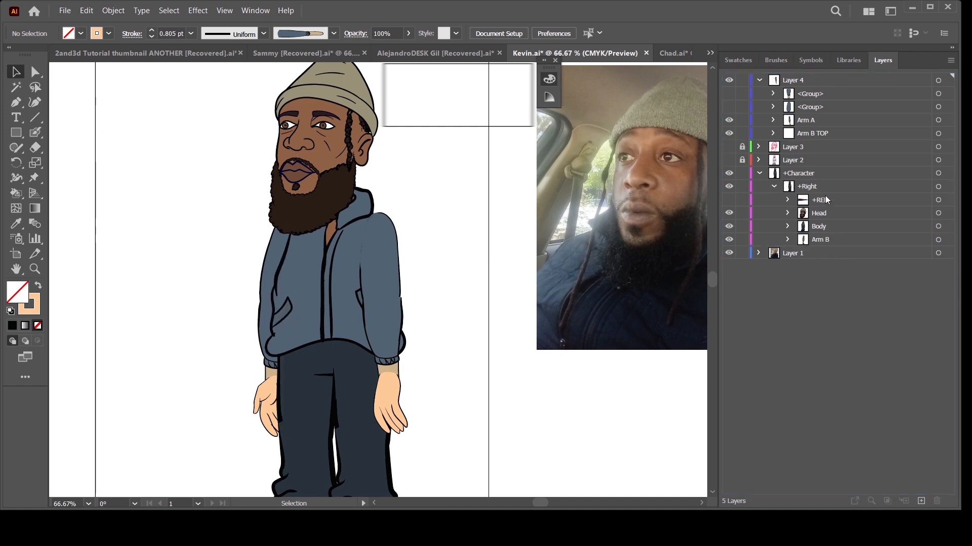
- Move Arm A and Arm B TOP together from Layer 4 into +Right, between +REF and Head
{"action": "left_click", "coordinate": [809, 121]}
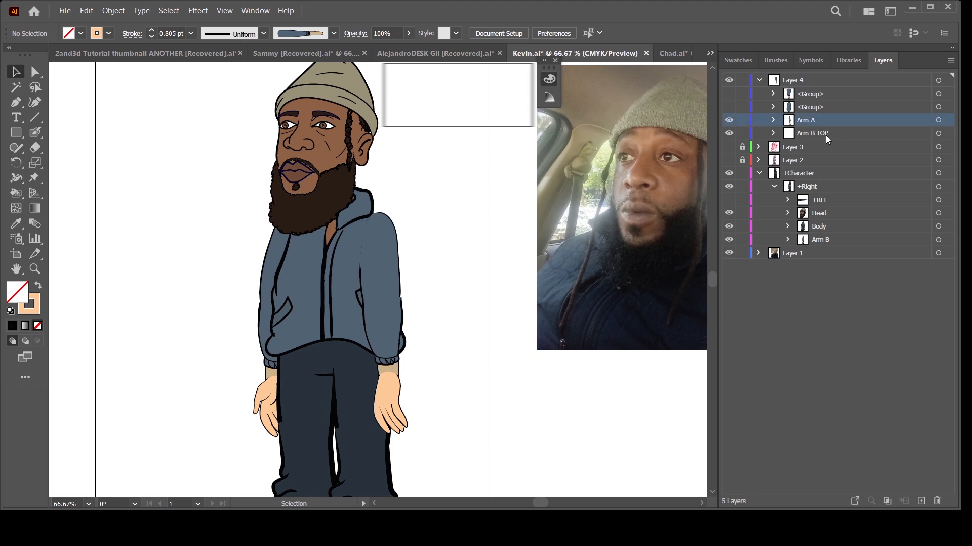
{"action": "left_click", "coordinate": [824, 132], "text": "shift"}
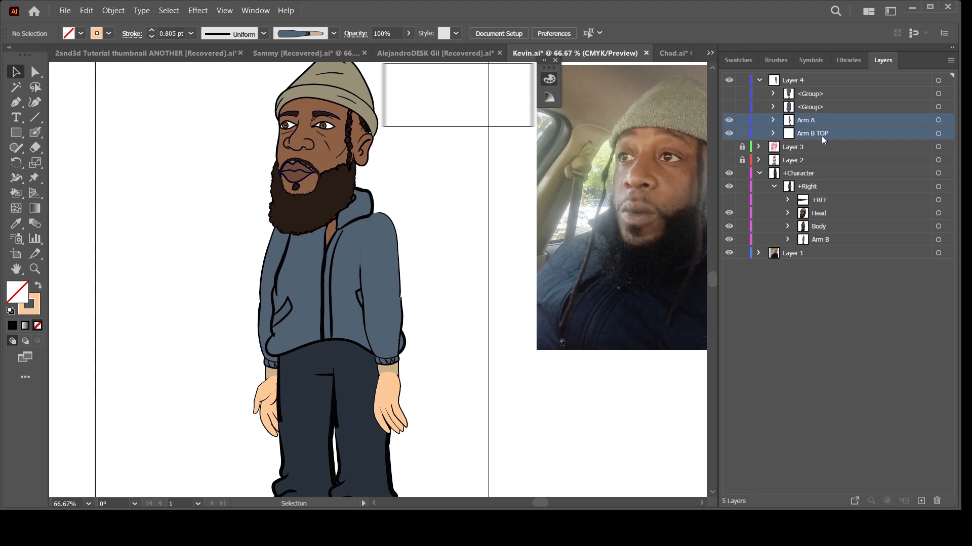
{"action": "left_click_drag", "start_coordinate": [816, 134], "coordinate": [830, 203]}
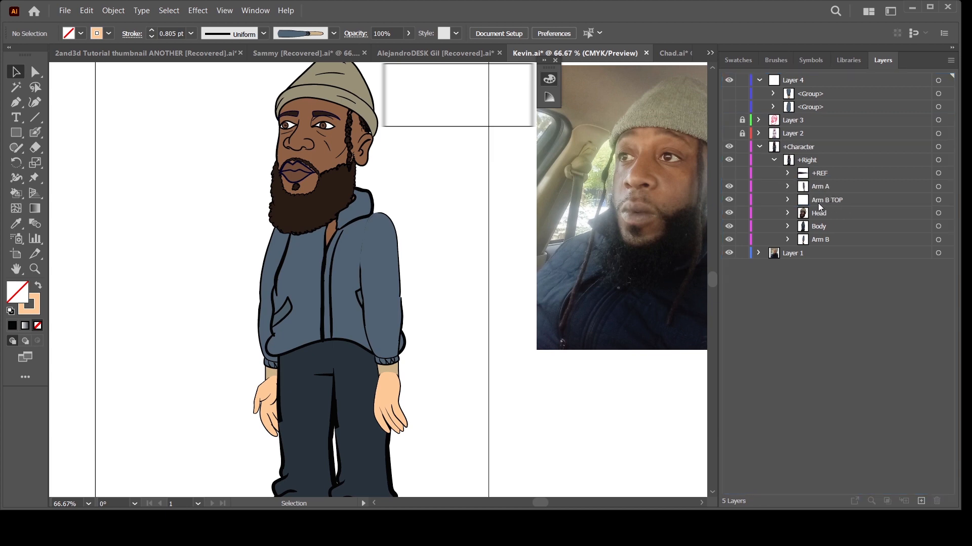
{"action": "left_click_drag", "start_coordinate": [524, 406], "coordinate": [478, 391]}
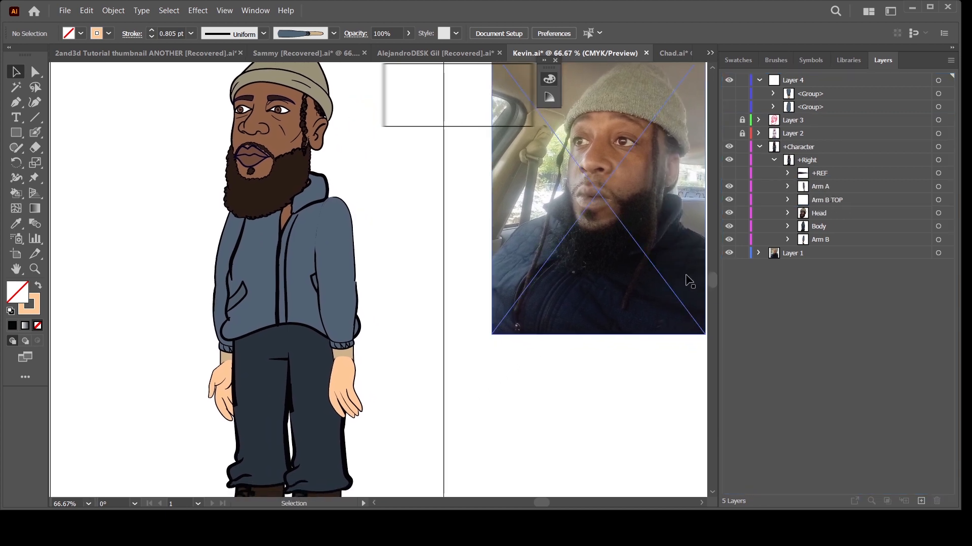
{"action": "left_click", "coordinate": [938, 239]}
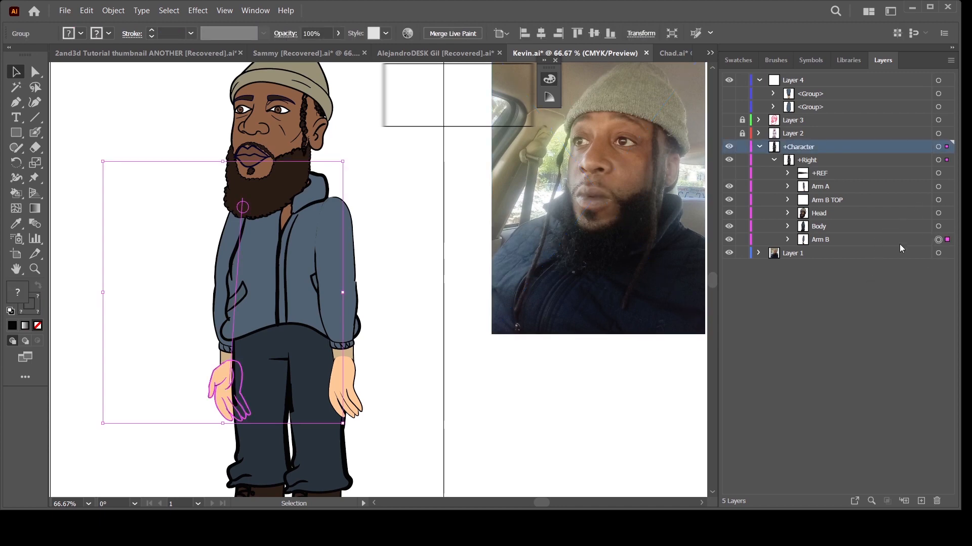
{"action": "left_click", "coordinate": [938, 200]}
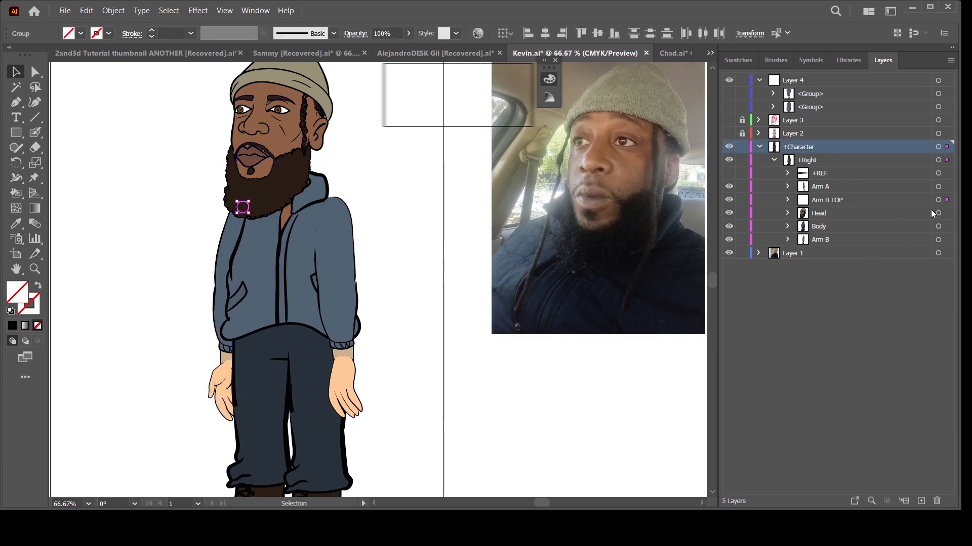
{"action": "left_click", "coordinate": [938, 213], "text": "shift"}
{"action": "left_click", "coordinate": [937, 226], "text": "shift"}
{"action": "left_click", "coordinate": [938, 239], "text": "shift"}
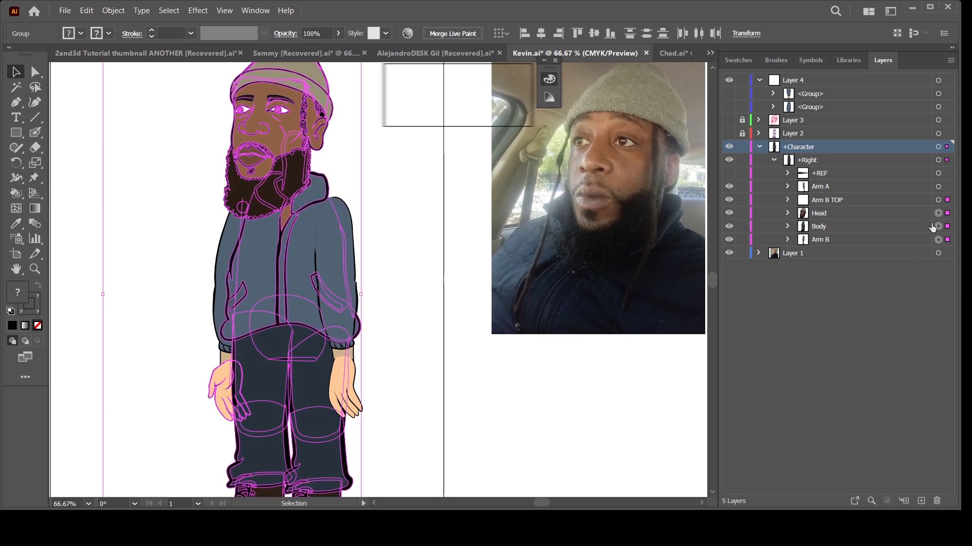
- Select Arm B TOP and Arm B together and shift them about 12 pt right and 2 pt down, closer behind the torso
{"action": "left_click", "coordinate": [938, 199]}
{"action": "left_click", "coordinate": [937, 201]}
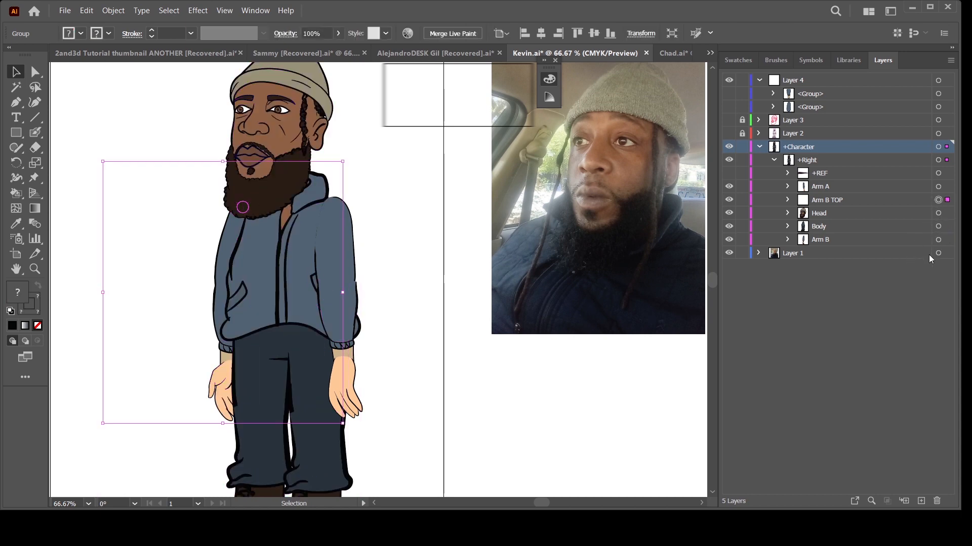
{"action": "left_click", "coordinate": [937, 239], "text": "shift"}
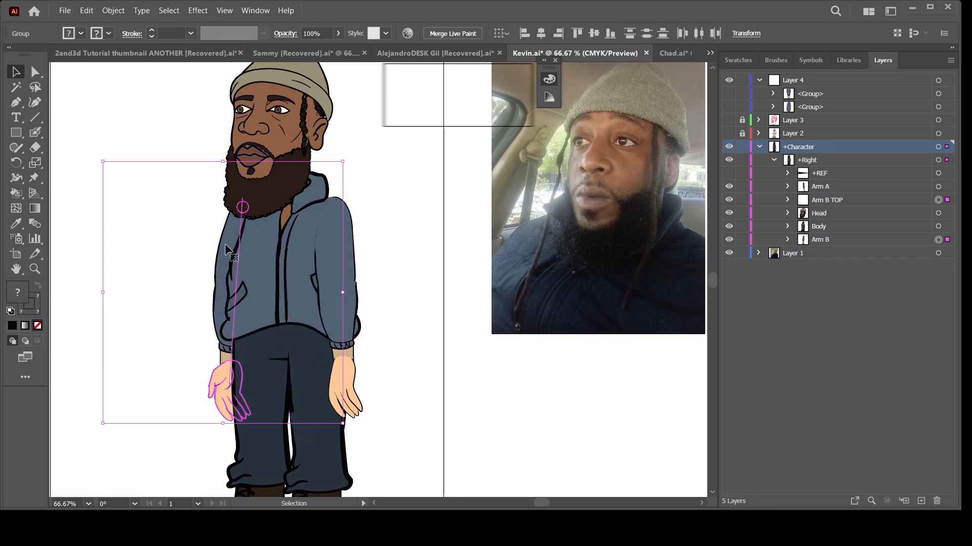
{"action": "left_click_drag", "start_coordinate": [231, 251], "coordinate": [231, 258]}
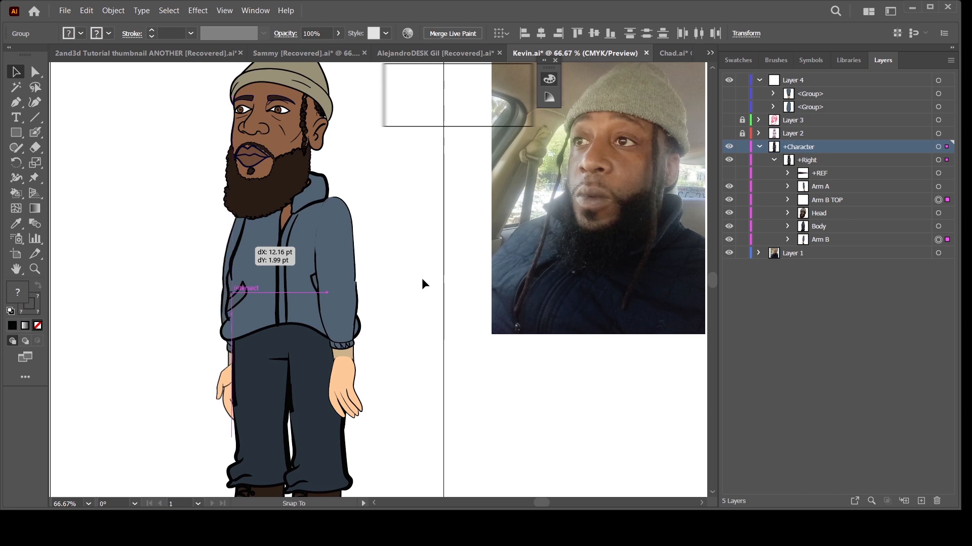
{"action": "left_click_drag", "start_coordinate": [423, 284], "coordinate": [423, 283]}
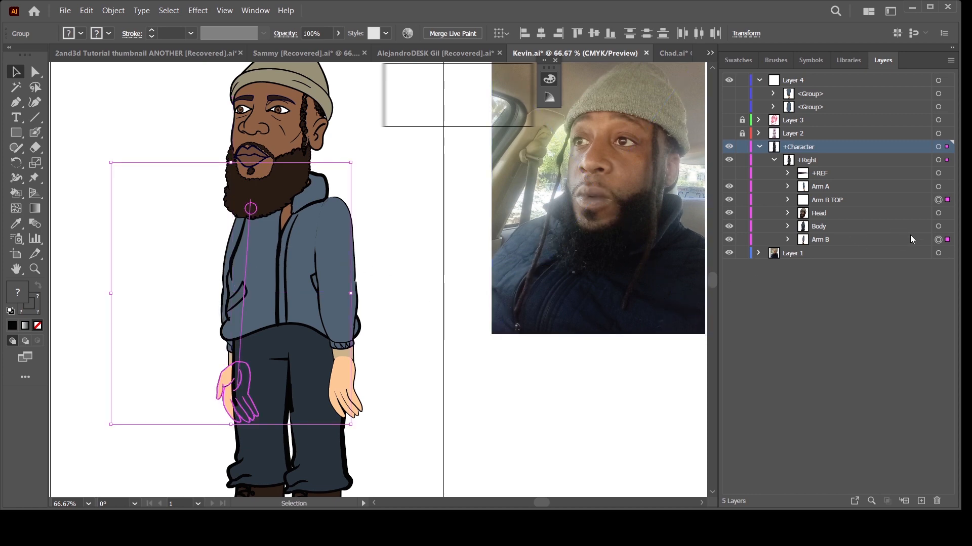
- Lower Arm A slightly so that its shoulder and sleeve line up with the torso
{"action": "left_click", "coordinate": [350, 314]}
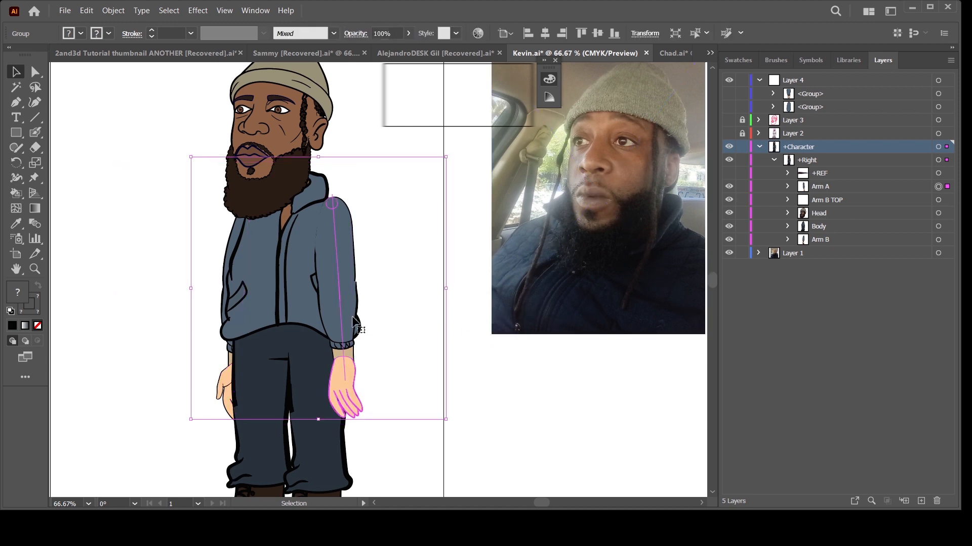
{"action": "left_click_drag", "start_coordinate": [339, 304], "coordinate": [339, 306]}
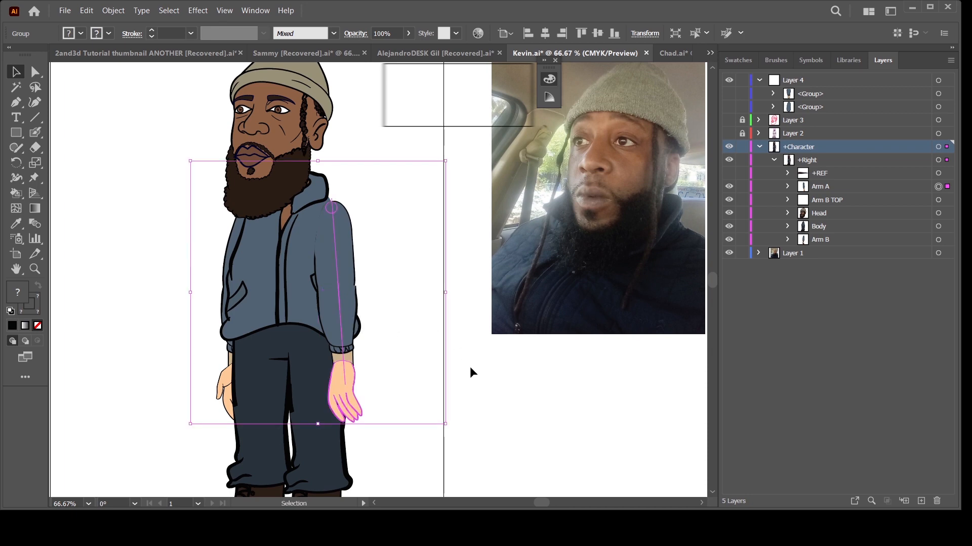
{"action": "left_click", "coordinate": [497, 372]}
{"action": "key", "text": "ctrl+minus"}
{"action": "key", "text": "ctrl+minus"}
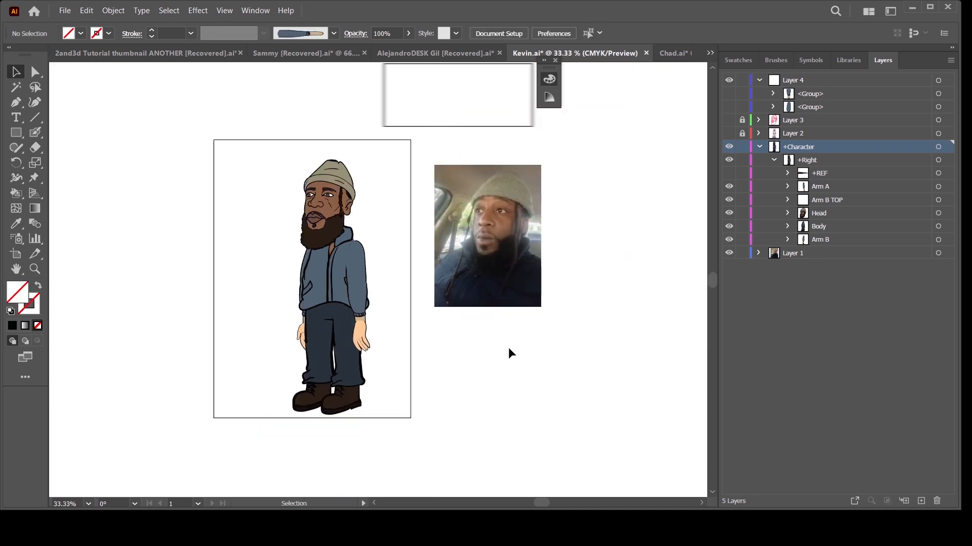
{"action": "key", "text": "ctrl+plus"}
{"action": "key", "text": "ctrl+plus"}
{"action": "left_click_drag", "start_coordinate": [478, 407], "coordinate": [495, 400]}
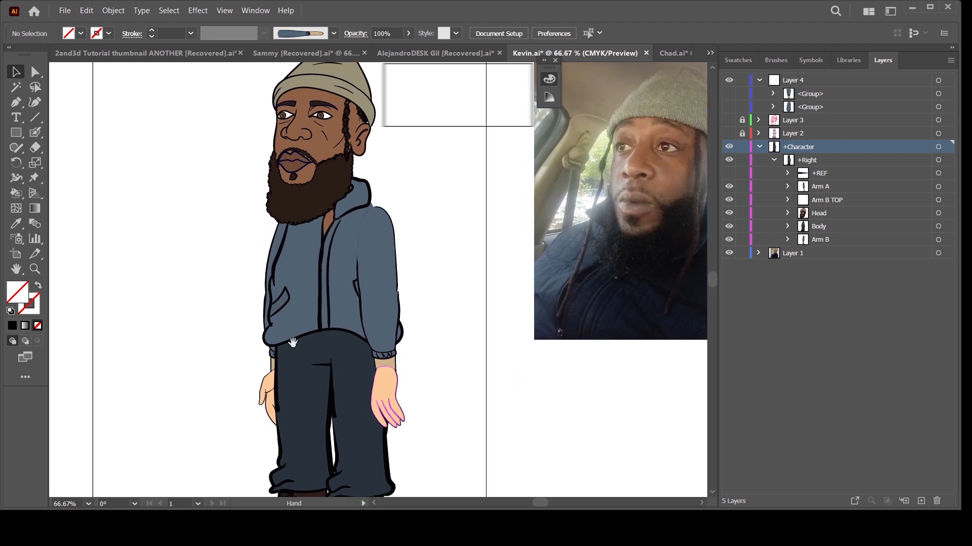
{"action": "scroll", "coordinate": [379, 296], "scroll_direction": "up", "scroll_amount": 2}
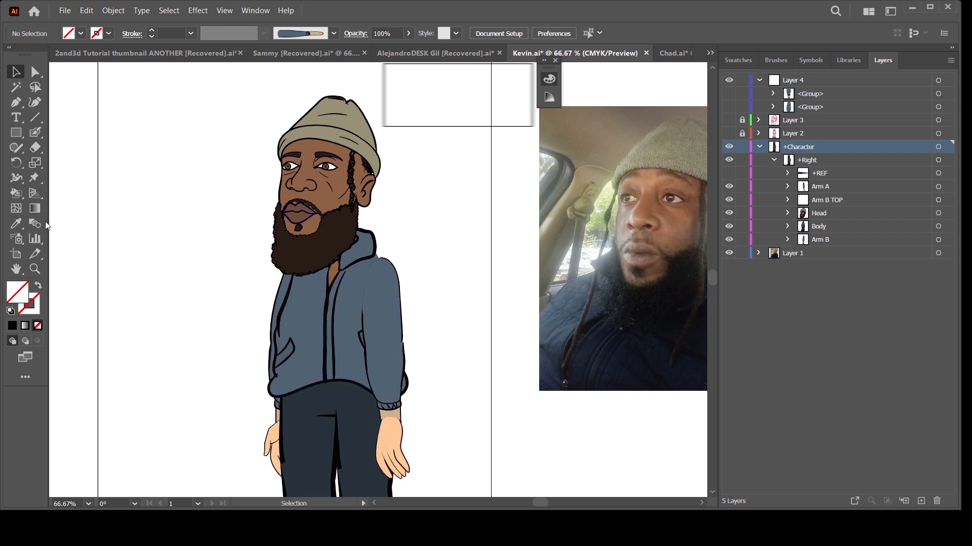
- Sample the face's brown skin color and recolor the light skin on Arm A, Arm B TOP and Arm B to it
{"action": "left_click", "coordinate": [16, 223]}
{"action": "left_click", "coordinate": [329, 186]}
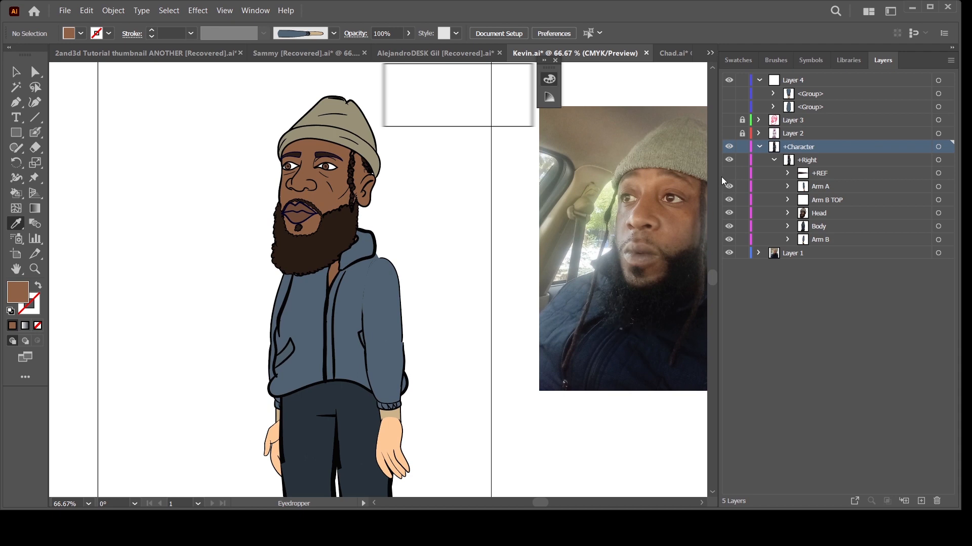
{"action": "left_click", "coordinate": [939, 240]}
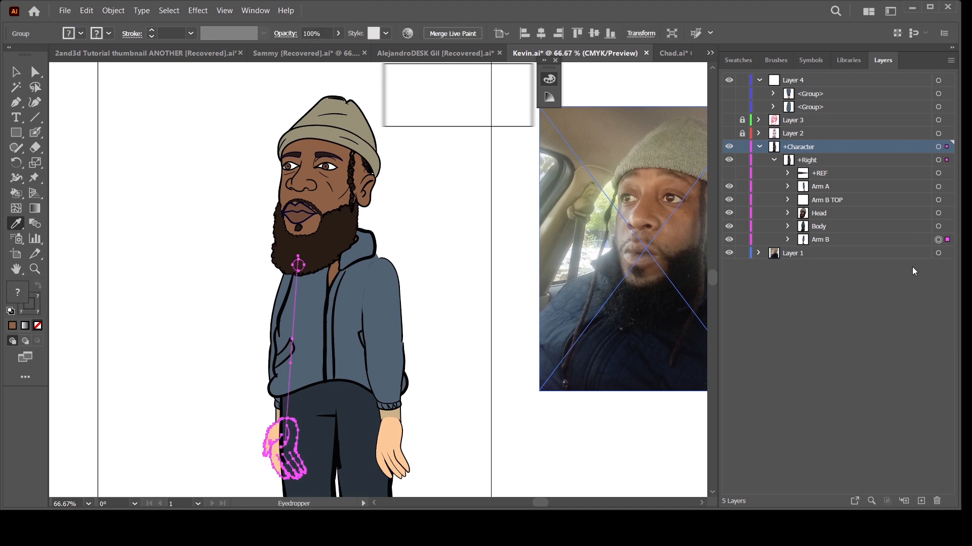
{"action": "left_click", "coordinate": [938, 200], "text": "shift"}
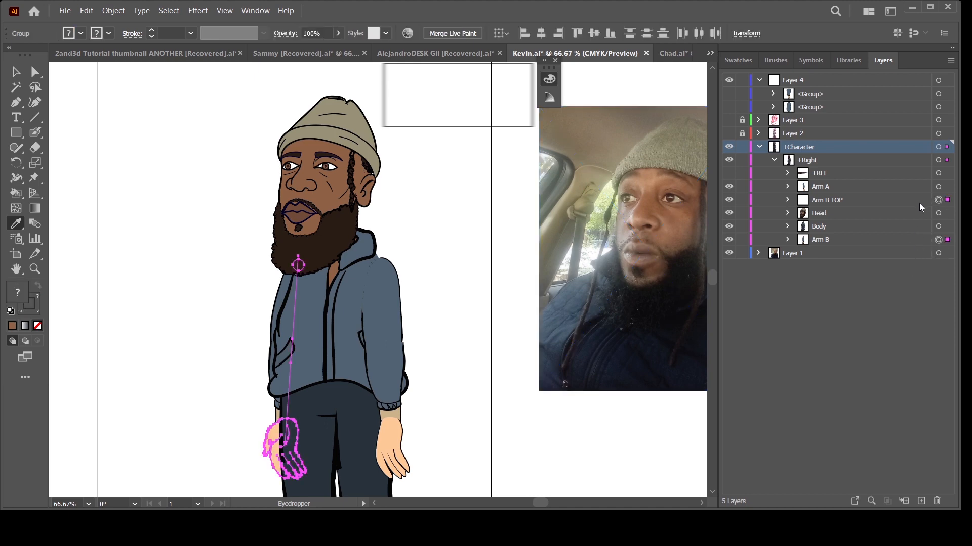
{"action": "left_click", "coordinate": [938, 187], "text": "shift"}
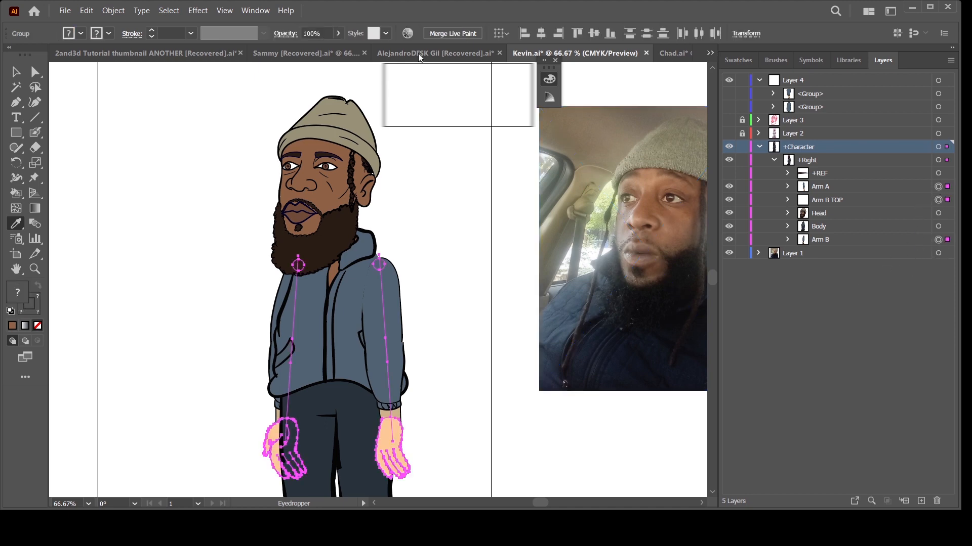
{"action": "key", "text": "ctrl+h"}
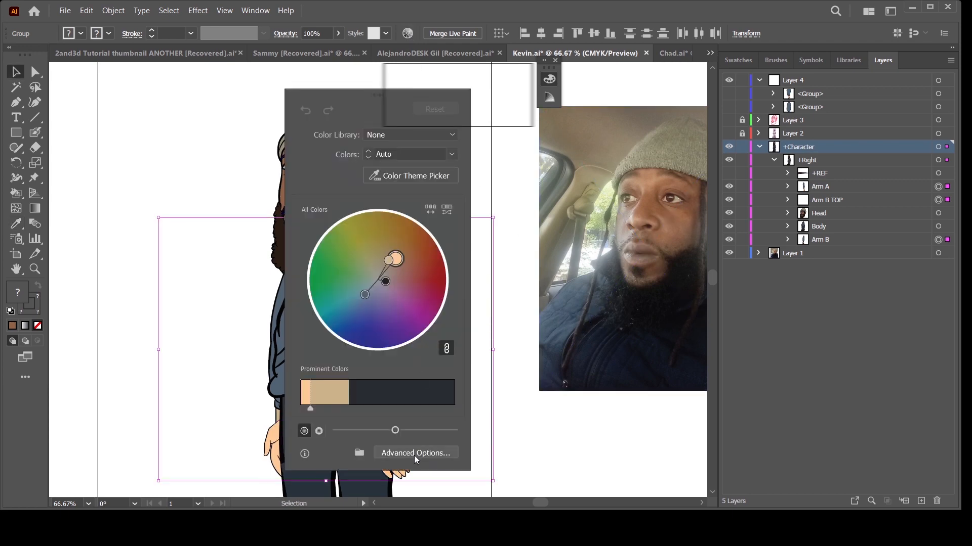
{"action": "left_click", "coordinate": [414, 454]}
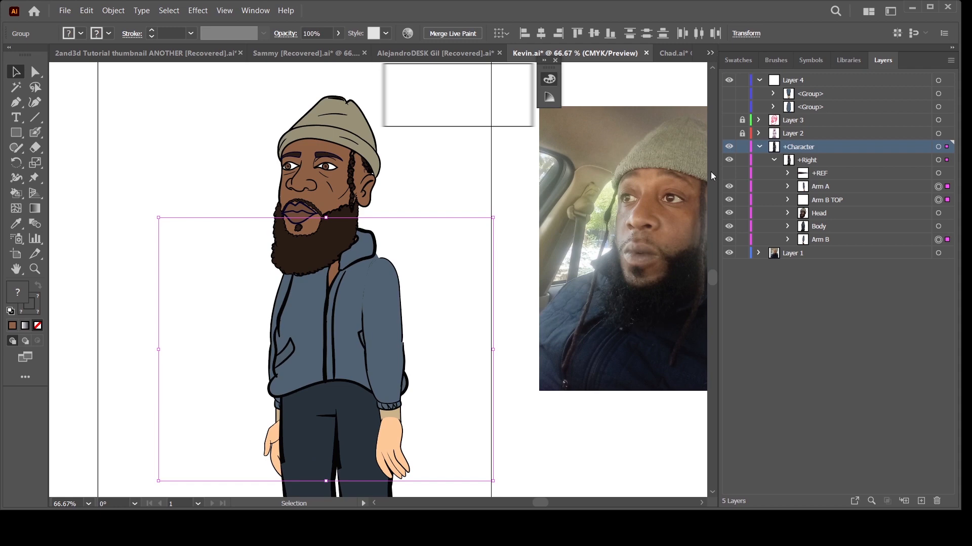
{"action": "left_click", "coordinate": [613, 213]}
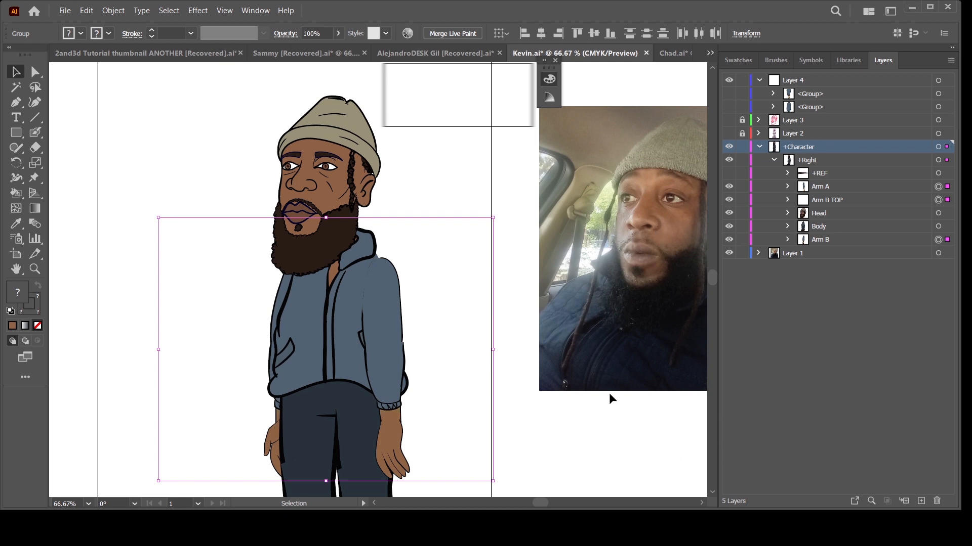
{"action": "left_click", "coordinate": [521, 418]}
{"action": "key", "text": "ctrl+minus"}
{"action": "key", "text": "ctrl+minus"}
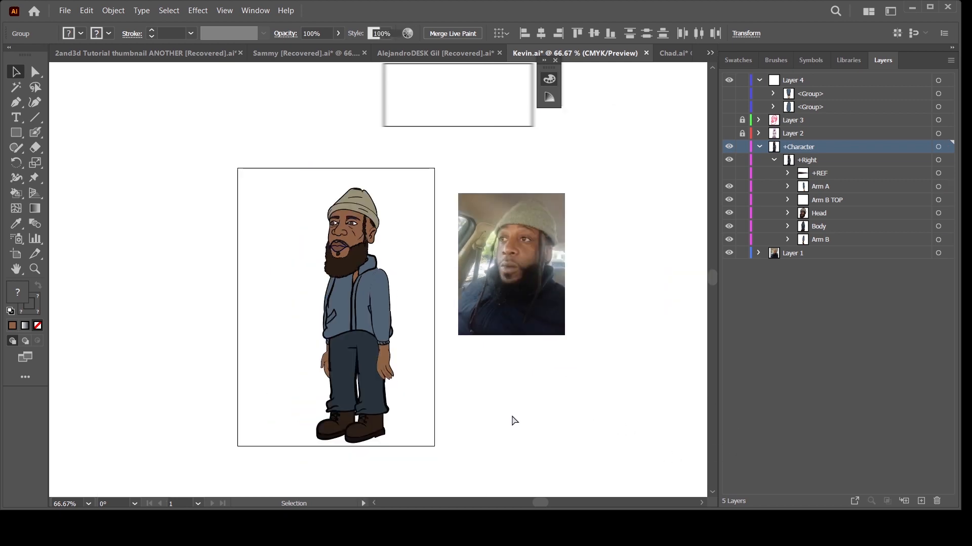
- Hide Arm A to expose the jacket torso behind it
{"action": "key", "text": "ctrl+plus"}
{"action": "key", "text": "ctrl+plus"}
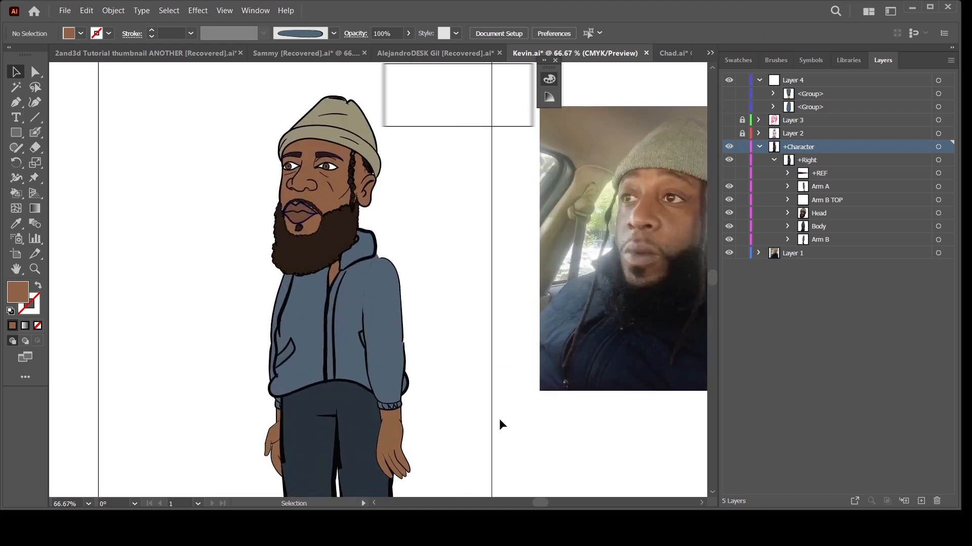
{"action": "key", "text": "space"}
{"action": "left_click_drag", "start_coordinate": [490, 434], "coordinate": [505, 405]}
{"action": "left_click_drag", "start_coordinate": [509, 358], "coordinate": [501, 386]}
{"action": "scroll", "coordinate": [493, 420], "scroll_direction": "down", "scroll_amount": 2}
{"action": "key", "text": "ctrl+plus"}
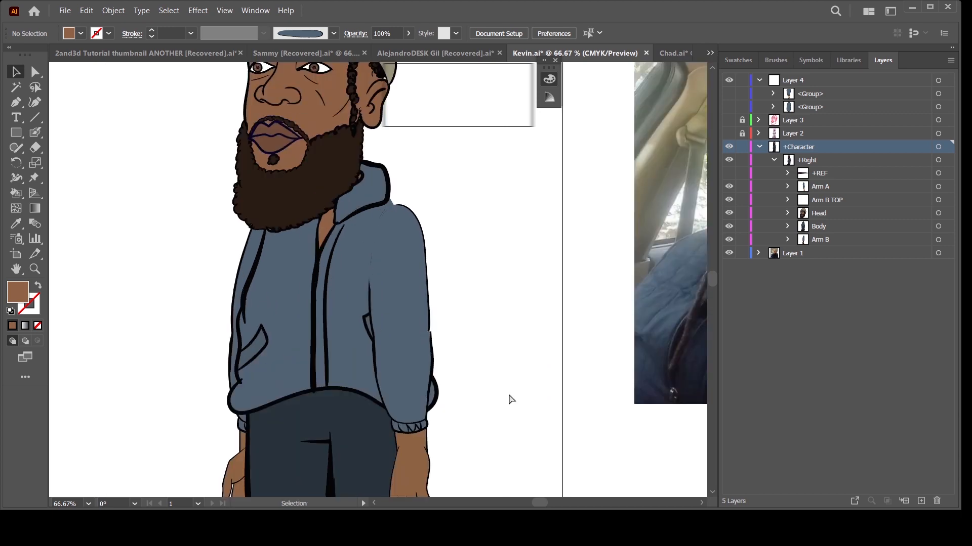
{"action": "left_click", "coordinate": [836, 200]}
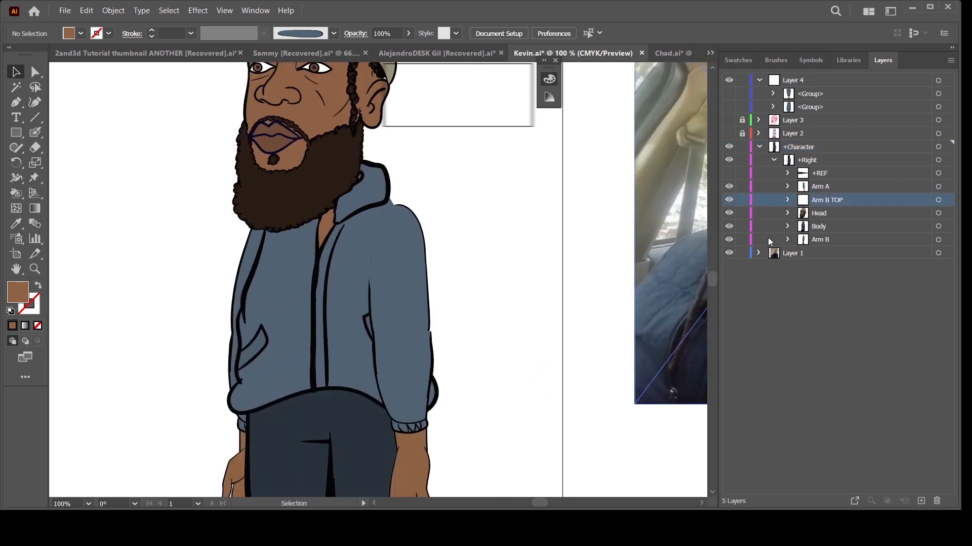
{"action": "left_click", "coordinate": [728, 187]}
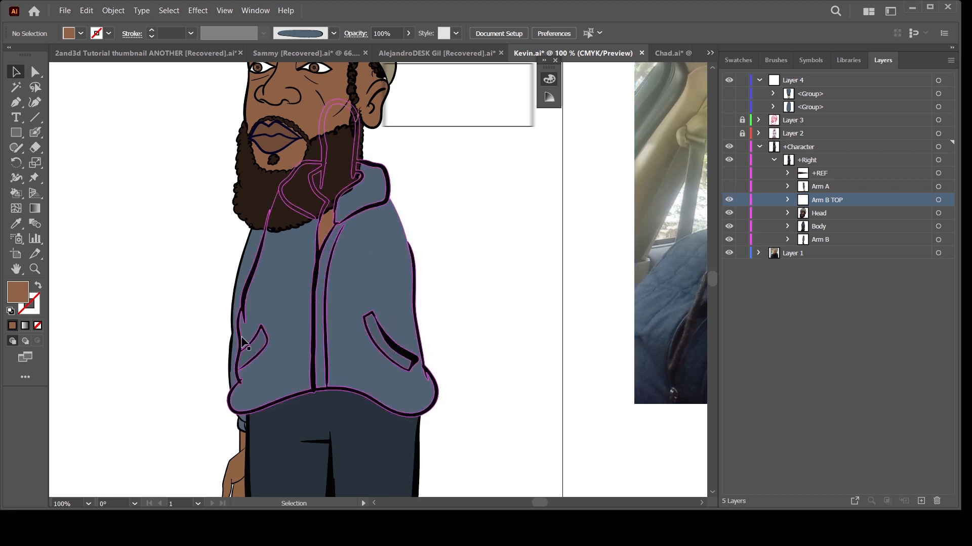
- Locate the Torso sublayer inside Body through the front jacket pocket and open Torso in isolation mode
{"action": "key", "text": "a"}
{"action": "key", "text": "ctrl+plus"}
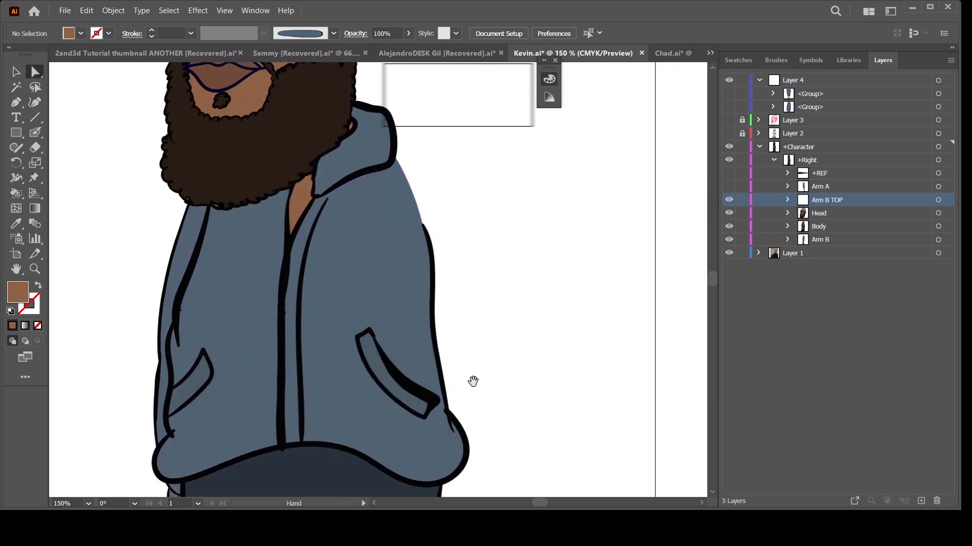
{"action": "scroll", "coordinate": [425, 374], "scroll_direction": "down", "scroll_amount": 2}
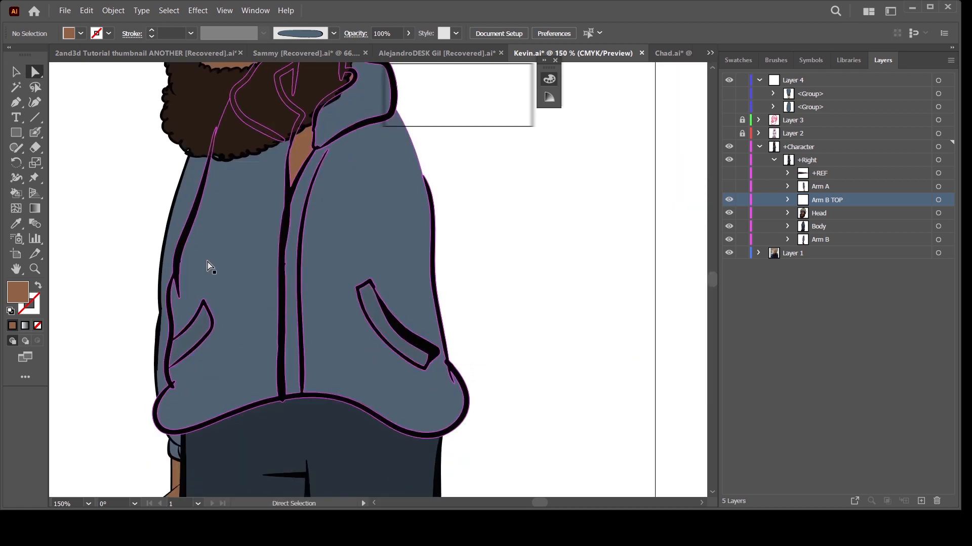
{"action": "key", "text": "q"}
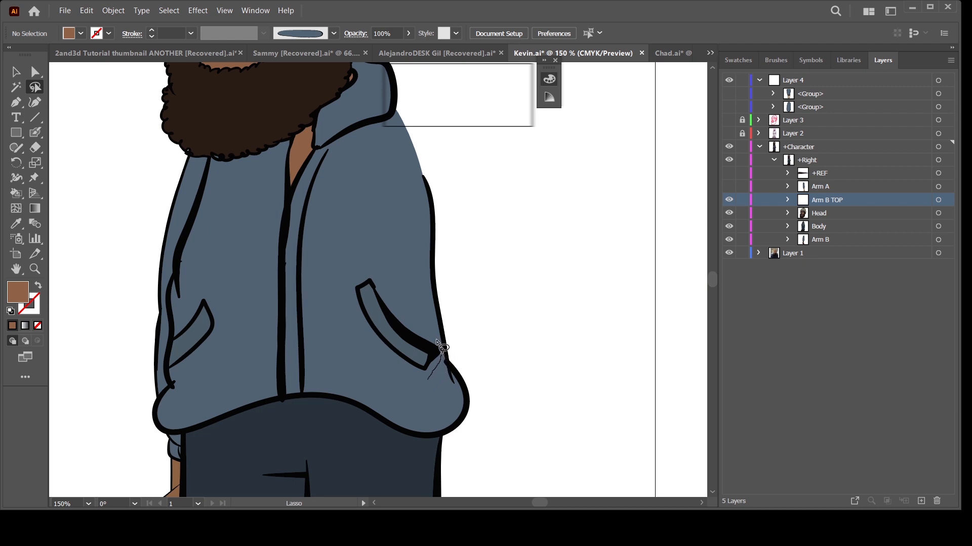
{"action": "mouse_move", "coordinate": [438, 343]}
{"action": "left_mouse_down"}
{"action": "mouse_move", "coordinate": [403, 285]}
{"action": "mouse_move", "coordinate": [359, 256]}
{"action": "mouse_move", "coordinate": [333, 316]}
{"action": "mouse_move", "coordinate": [394, 379]}
{"action": "mouse_move", "coordinate": [429, 373]}
{"action": "left_mouse_up"}
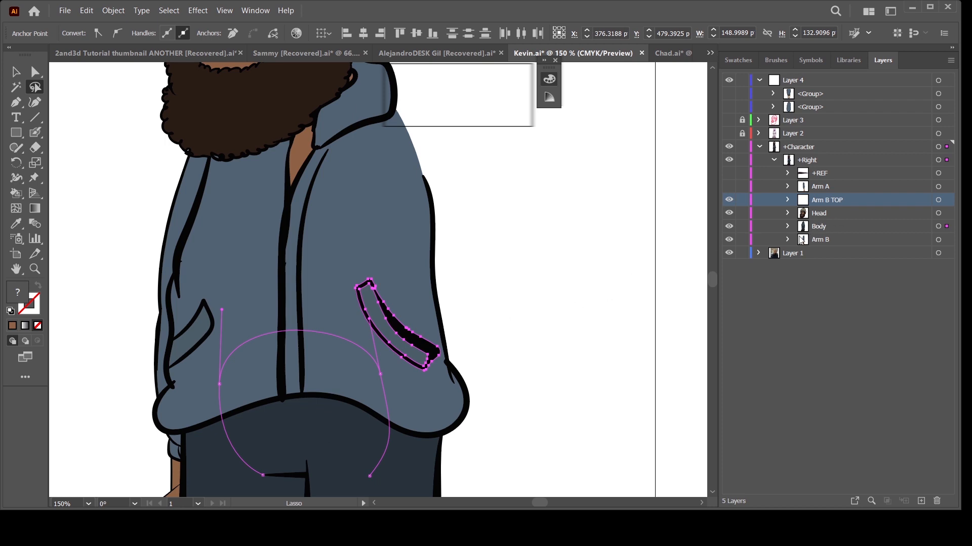
{"action": "left_click", "coordinate": [788, 227]}
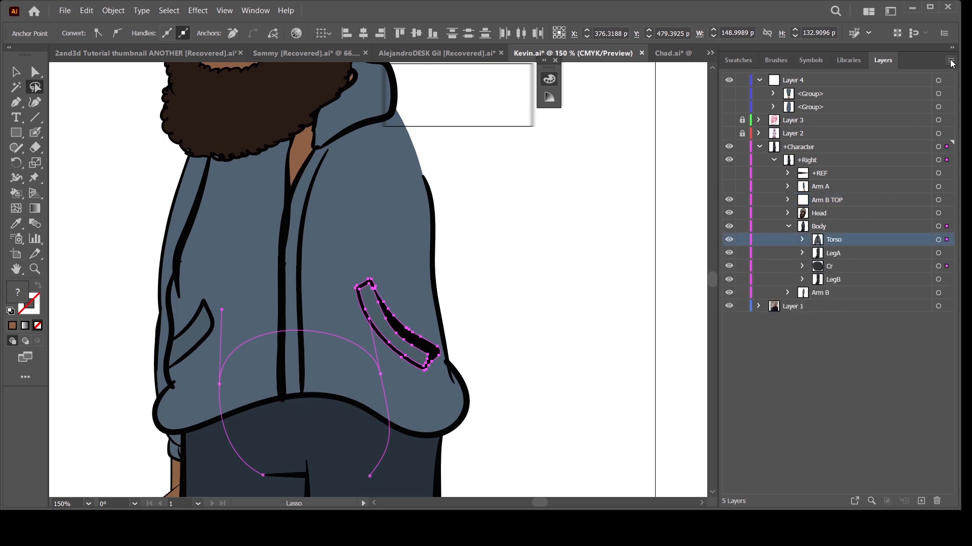
{"action": "left_click", "coordinate": [877, 158]}
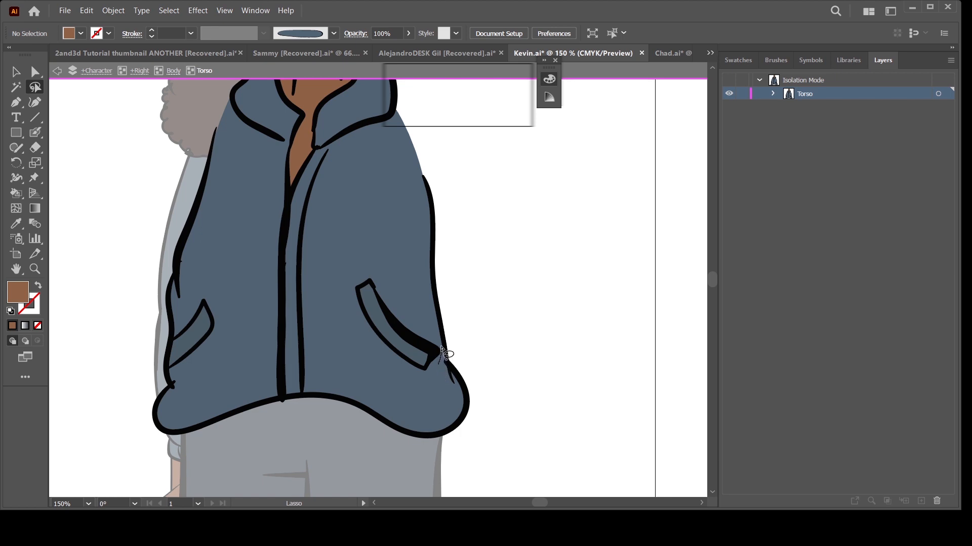
- Lasso the larger jacket pocket and move it inward, closer to the zipper
{"action": "mouse_move", "coordinate": [409, 314]}
{"action": "left_mouse_down"}
{"action": "mouse_move", "coordinate": [332, 283]}
{"action": "mouse_move", "coordinate": [429, 380]}
{"action": "mouse_move", "coordinate": [372, 392]}
{"action": "left_mouse_up"}
{"action": "key", "text": "a"}
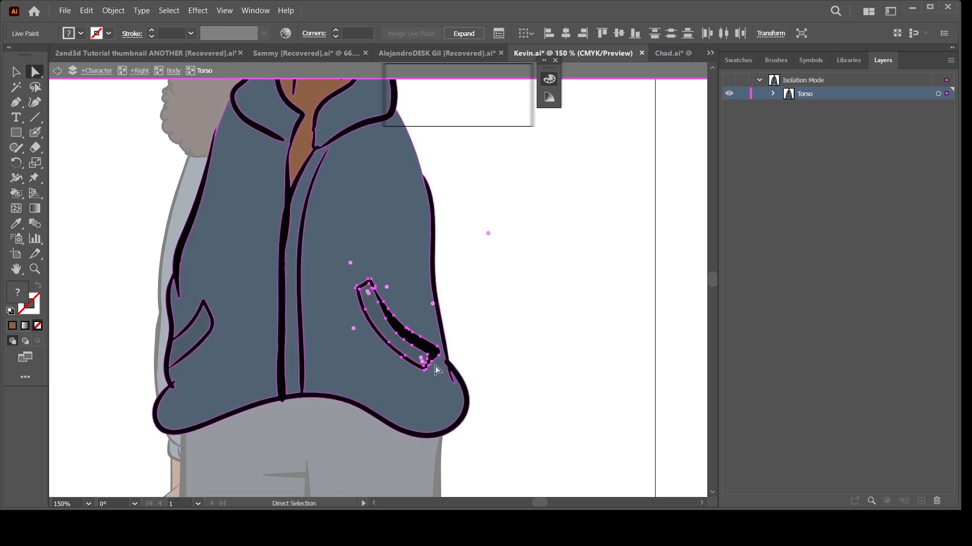
{"action": "left_click_drag", "start_coordinate": [438, 360], "coordinate": [405, 359]}
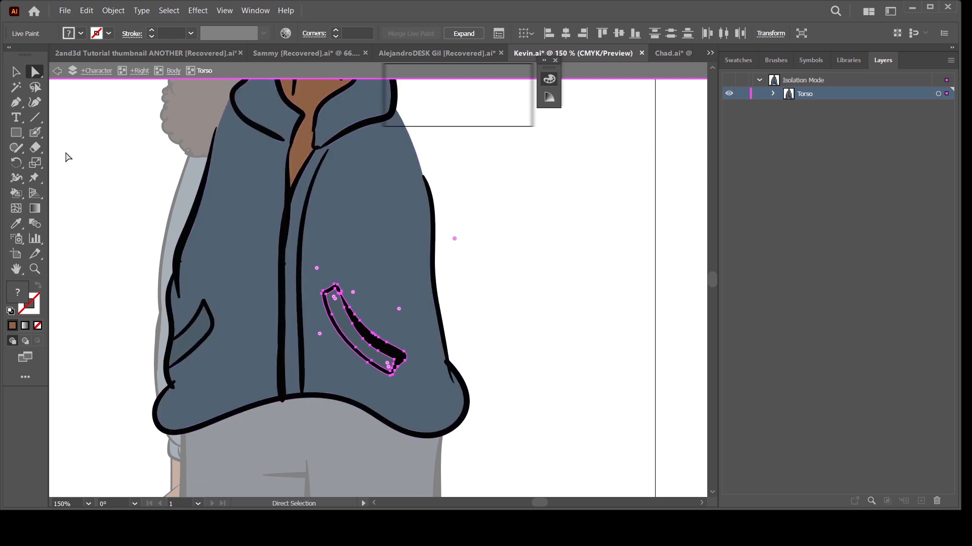
{"action": "left_click", "coordinate": [502, 283]}
{"action": "key", "text": "ctrl+minus"}
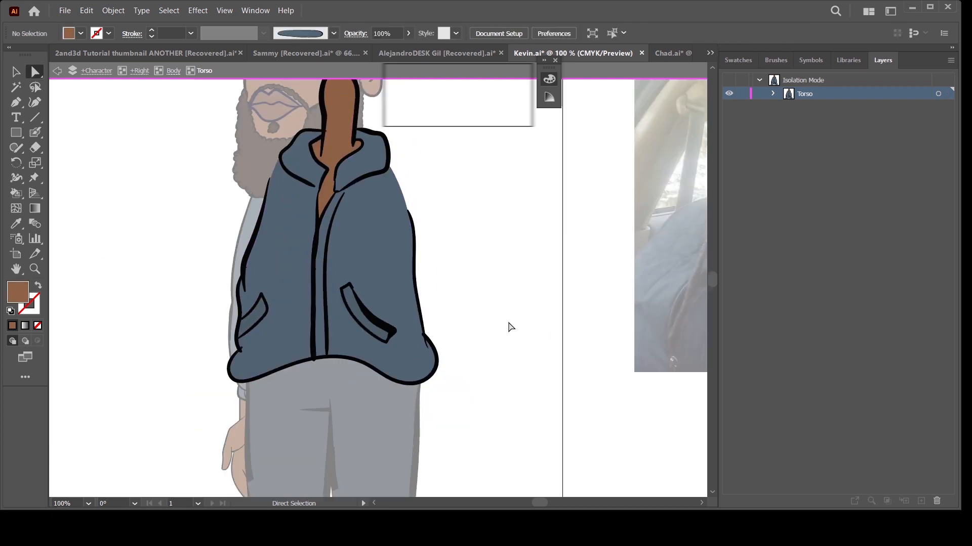
{"action": "left_click_drag", "start_coordinate": [500, 303], "coordinate": [506, 333]}
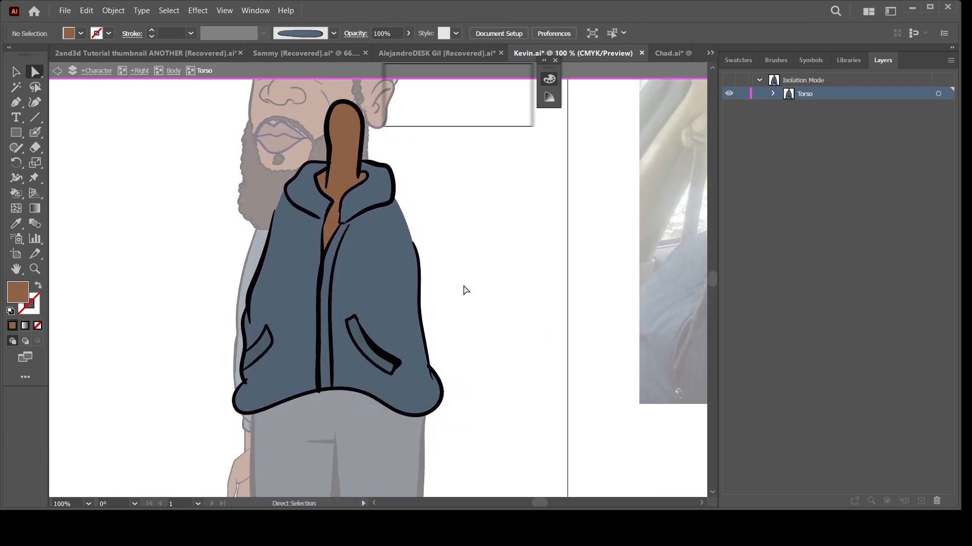
{"action": "left_click", "coordinate": [36, 134]}
{"action": "left_click", "coordinate": [16, 223]}
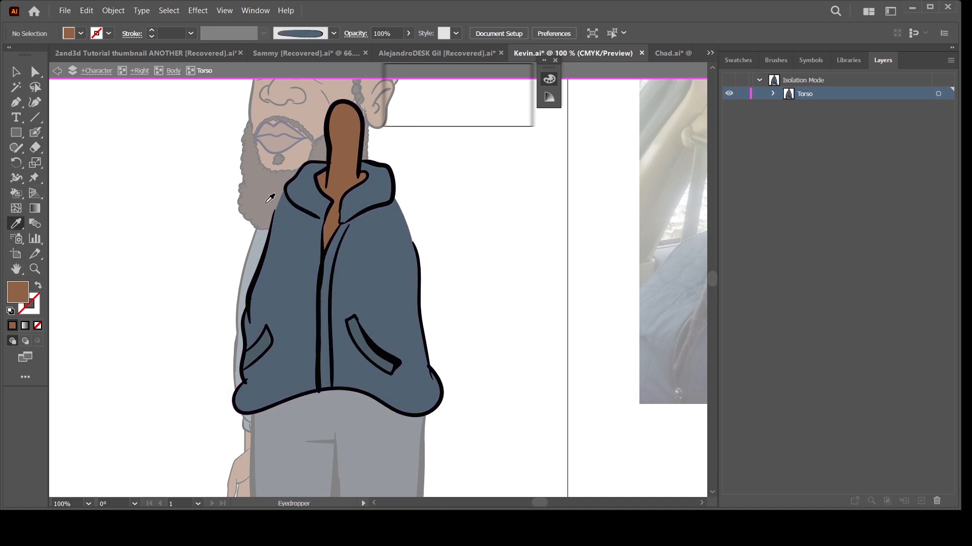
{"action": "left_click", "coordinate": [306, 205]}
{"action": "left_click", "coordinate": [35, 133]}
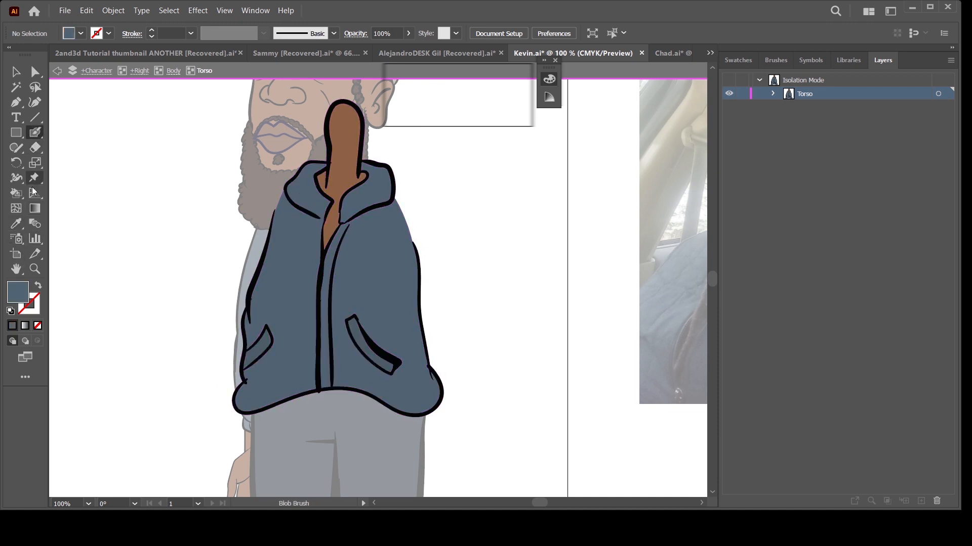
- Sample the black outline color and draw a closed Blob Brush loop around the hood and shoulders, above Torso's locked Live Paint group
{"action": "left_click", "coordinate": [16, 223]}
{"action": "left_click", "coordinate": [302, 172]}
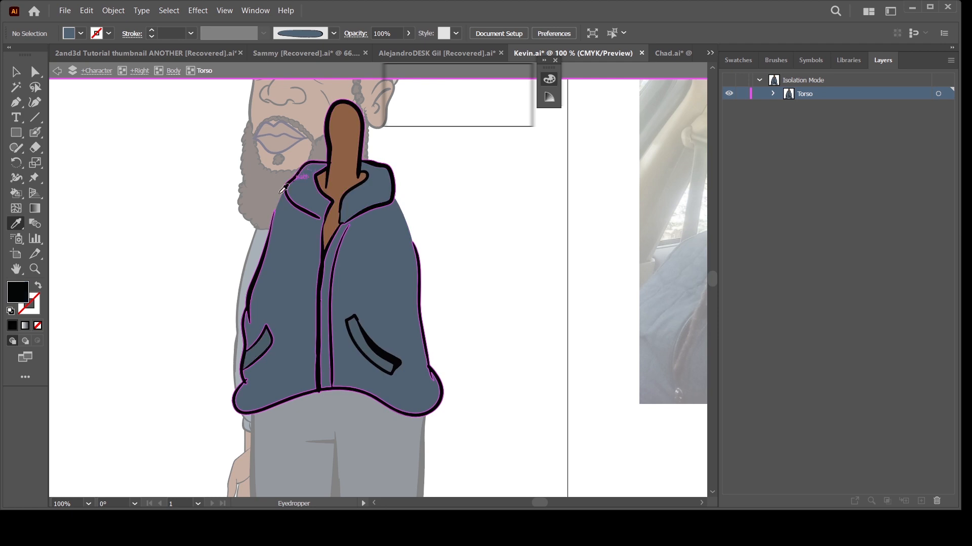
{"action": "left_click", "coordinate": [36, 135]}
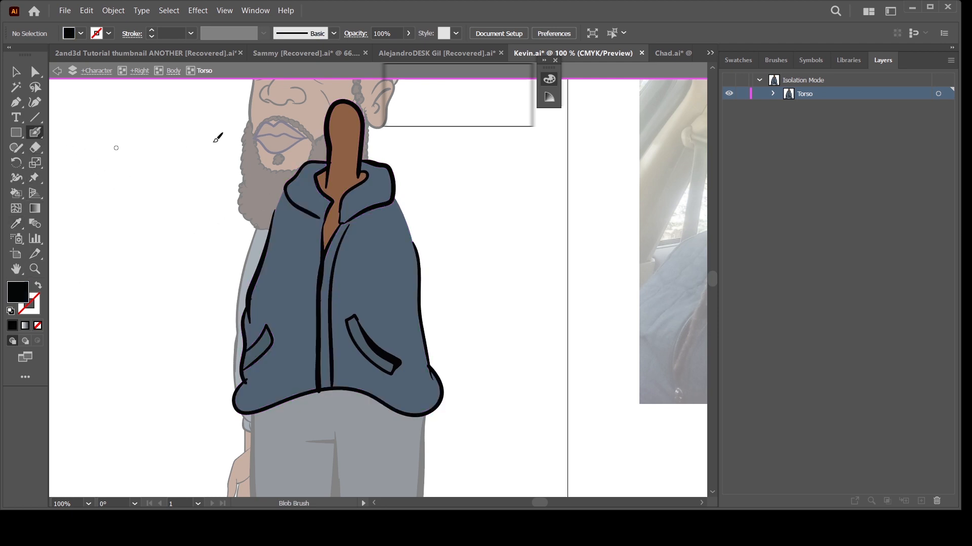
{"action": "left_click", "coordinate": [772, 94]}
{"action": "key", "text": "ctrl+="}
{"action": "left_click_drag", "start_coordinate": [330, 266], "coordinate": [367, 359]}
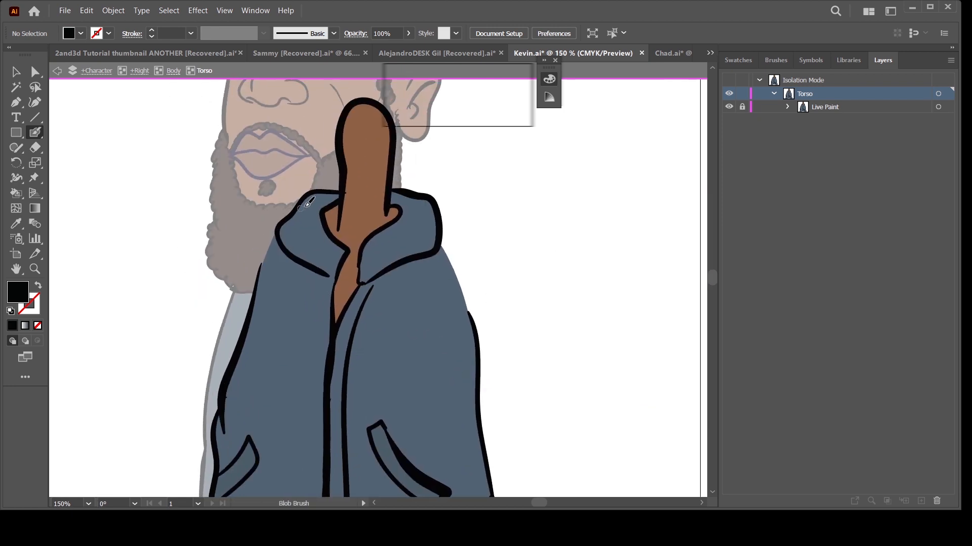
{"action": "mouse_move", "coordinate": [295, 212]}
{"action": "left_mouse_down"}
{"action": "mouse_move", "coordinate": [236, 286]}
{"action": "mouse_move", "coordinate": [238, 334]}
{"action": "mouse_move", "coordinate": [337, 361]}
{"action": "mouse_move", "coordinate": [382, 359]}
{"action": "left_mouse_up"}
{"action": "mouse_move", "coordinate": [464, 245]}
{"action": "left_mouse_down"}
{"action": "mouse_move", "coordinate": [481, 302]}
{"action": "mouse_move", "coordinate": [477, 326]}
{"action": "mouse_move", "coordinate": [463, 341]}
{"action": "mouse_move", "coordinate": [397, 352]}
{"action": "left_mouse_up"}
{"action": "mouse_move", "coordinate": [428, 205]}
{"action": "left_mouse_down"}
{"action": "mouse_move", "coordinate": [360, 195]}
{"action": "mouse_move", "coordinate": [298, 208]}
{"action": "left_mouse_up"}
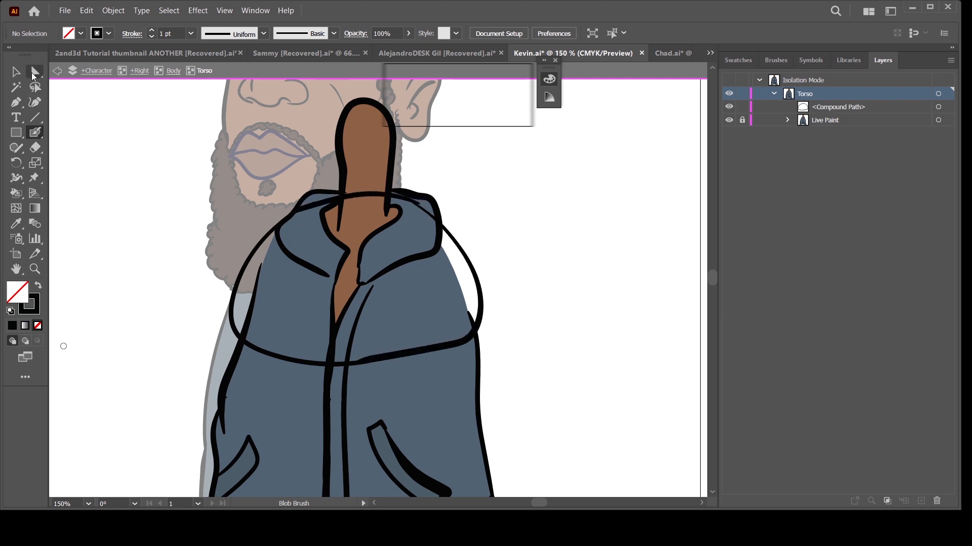
- Sample the jacket's blue and fill the closed hood outline with it as a Live Paint group
{"action": "left_click", "coordinate": [17, 224]}
{"action": "left_click", "coordinate": [304, 233]}
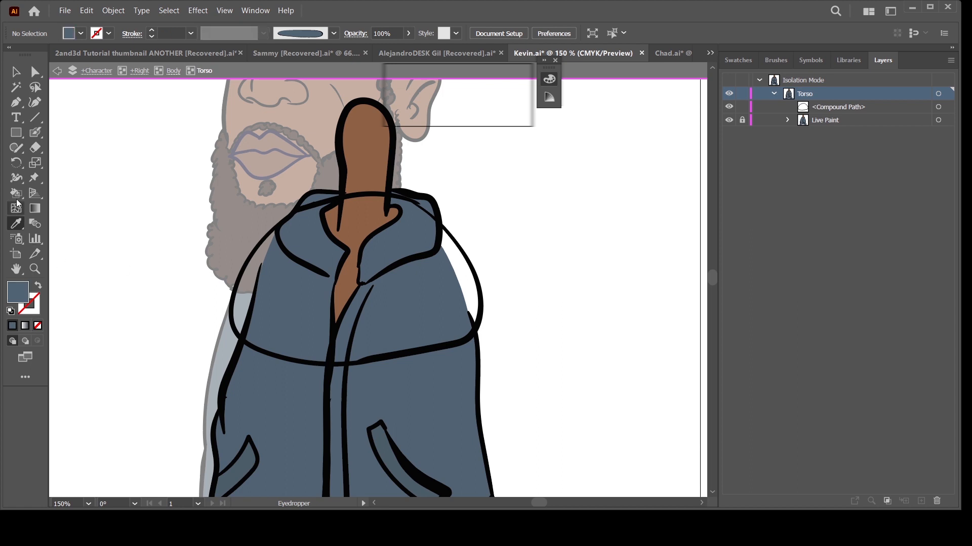
{"action": "key", "text": "shift+w"}
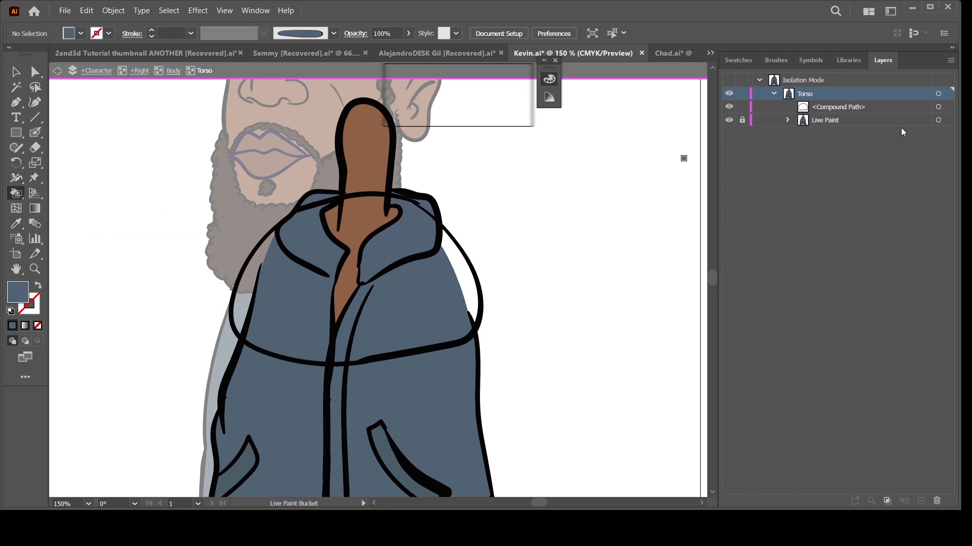
{"action": "left_click", "coordinate": [937, 107]}
{"action": "left_click", "coordinate": [242, 318]}
{"action": "key", "text": "v"}
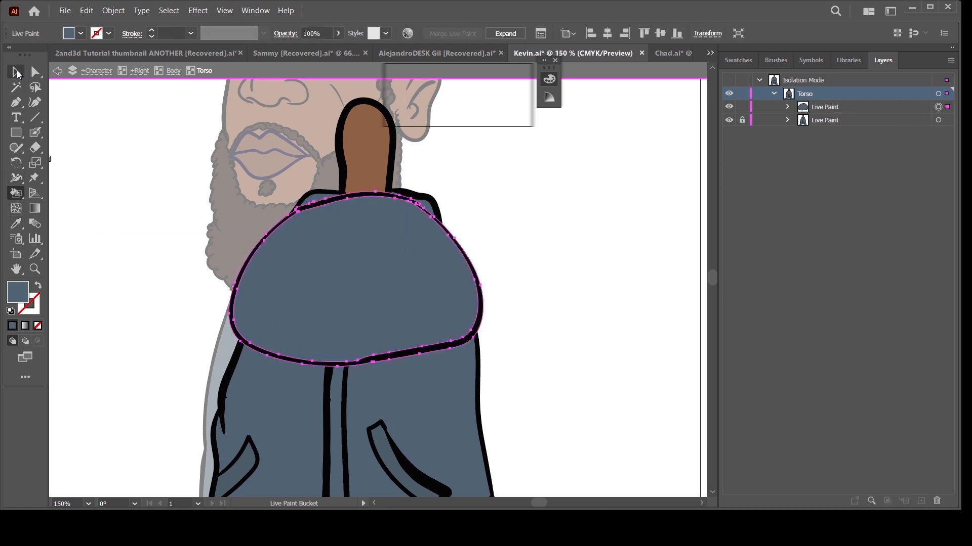
- Exit isolation mode and move the hood's Live Paint group out of Torso to sit between Head and Body
{"action": "key", "text": "ctrl+minus"}
{"action": "key", "text": "ctrl+minus"}
{"action": "left_click", "coordinate": [512, 388]}
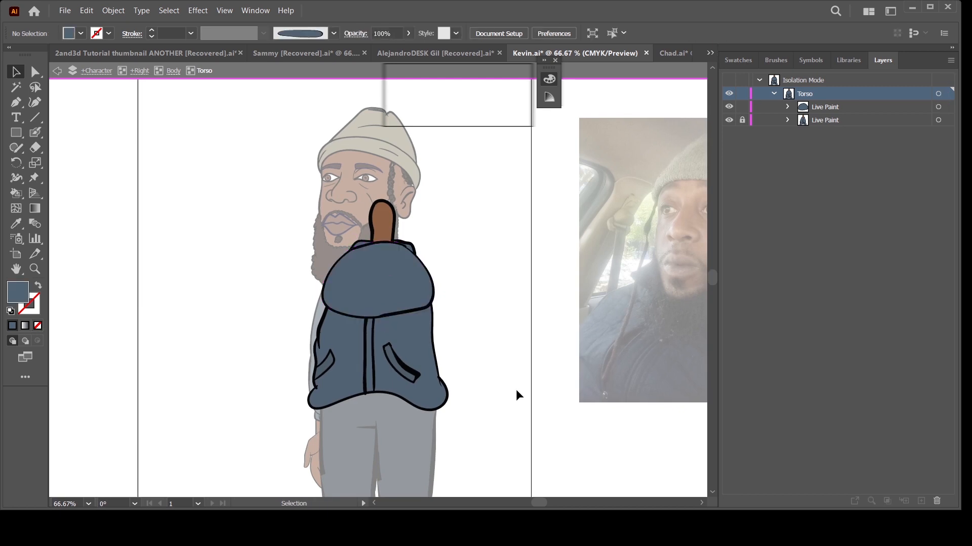
{"action": "double_click", "coordinate": [515, 391]}
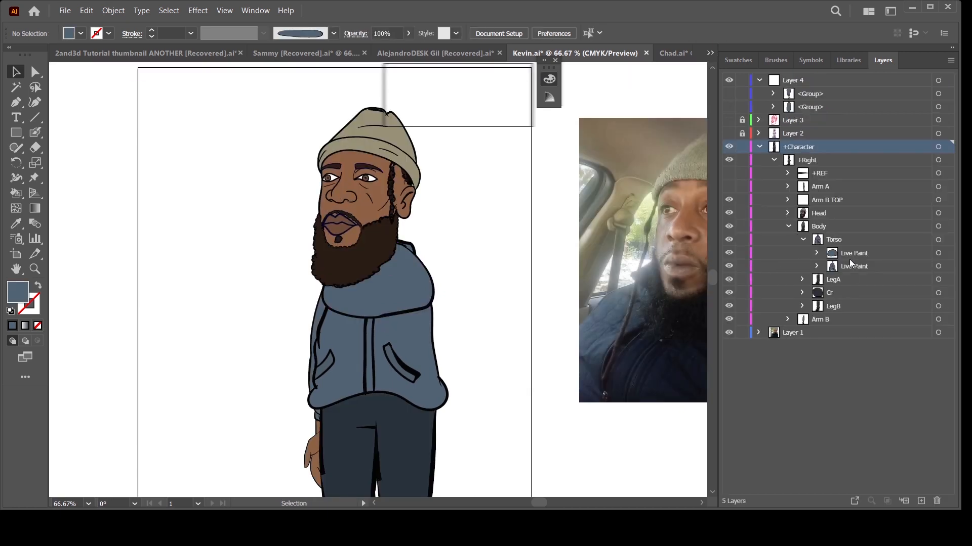
{"action": "left_click_drag", "start_coordinate": [853, 258], "coordinate": [852, 221]}
{"action": "left_click", "coordinate": [803, 254]}
{"action": "left_click", "coordinate": [788, 239]}
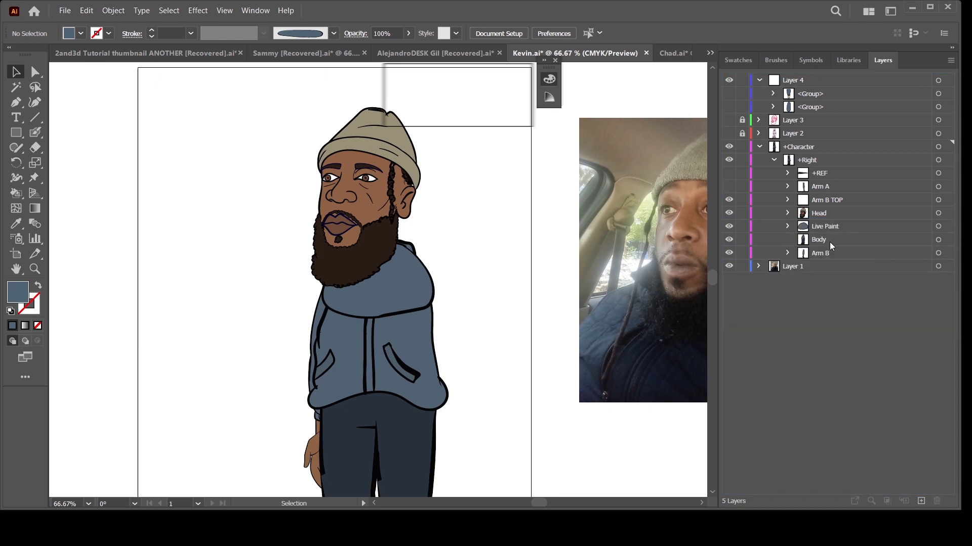
- Select the hood's Live Paint object, group it, and open the group's name for editing
{"action": "left_click", "coordinate": [938, 227]}
{"action": "key", "text": "g"}
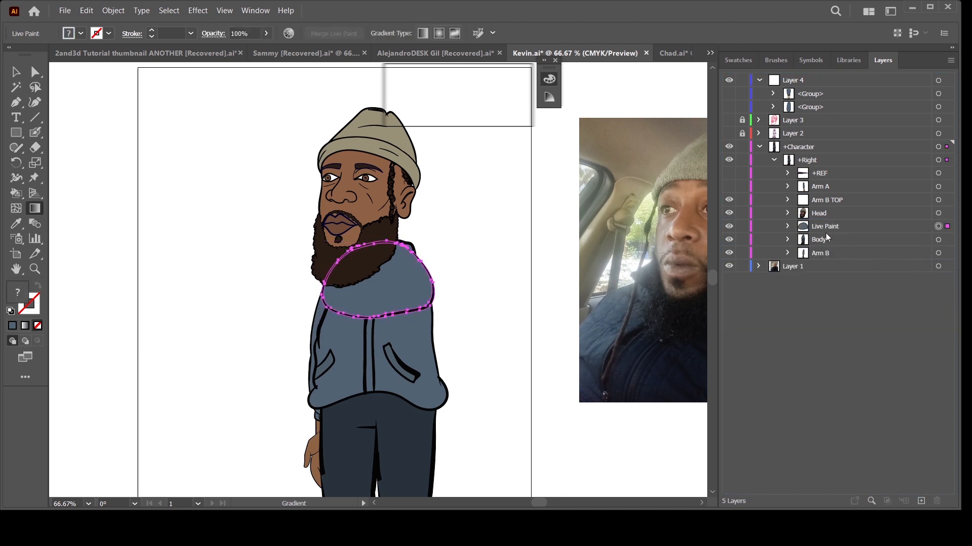
{"action": "double_click", "coordinate": [823, 230]}
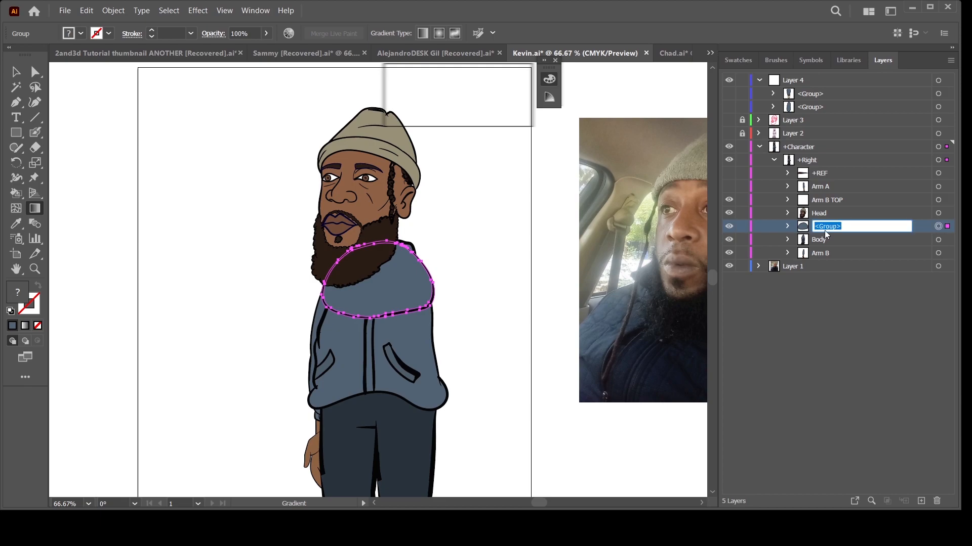